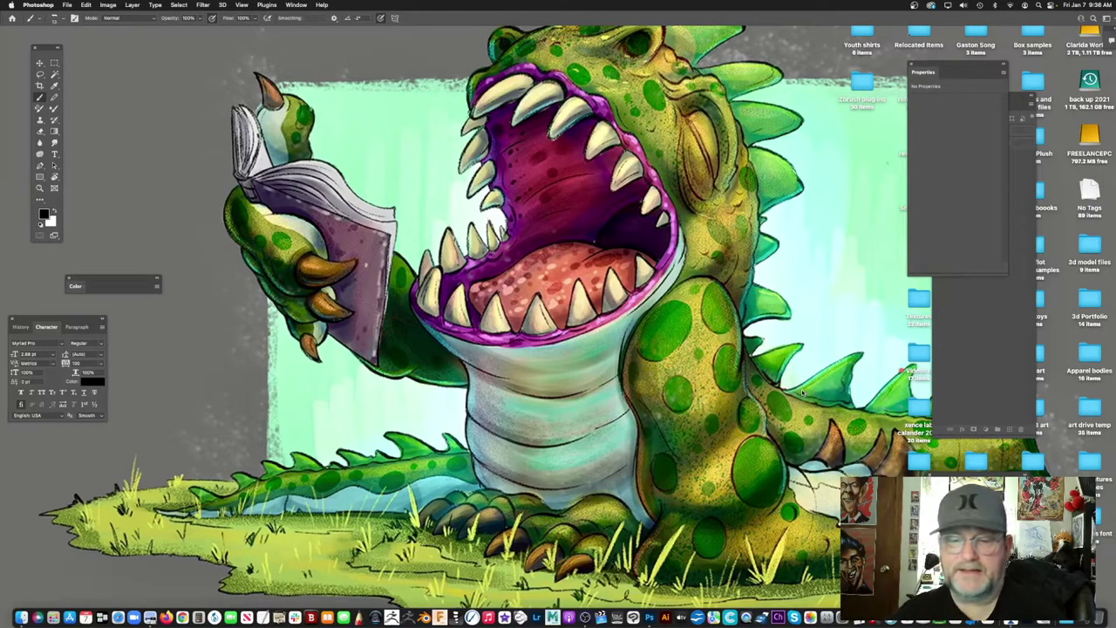
# Step: Start a new portrait document 10 inches wide and 12 inches high at 300 pixels/inch
pyautogui.click(67, 5)
pyautogui.click(90, 21)
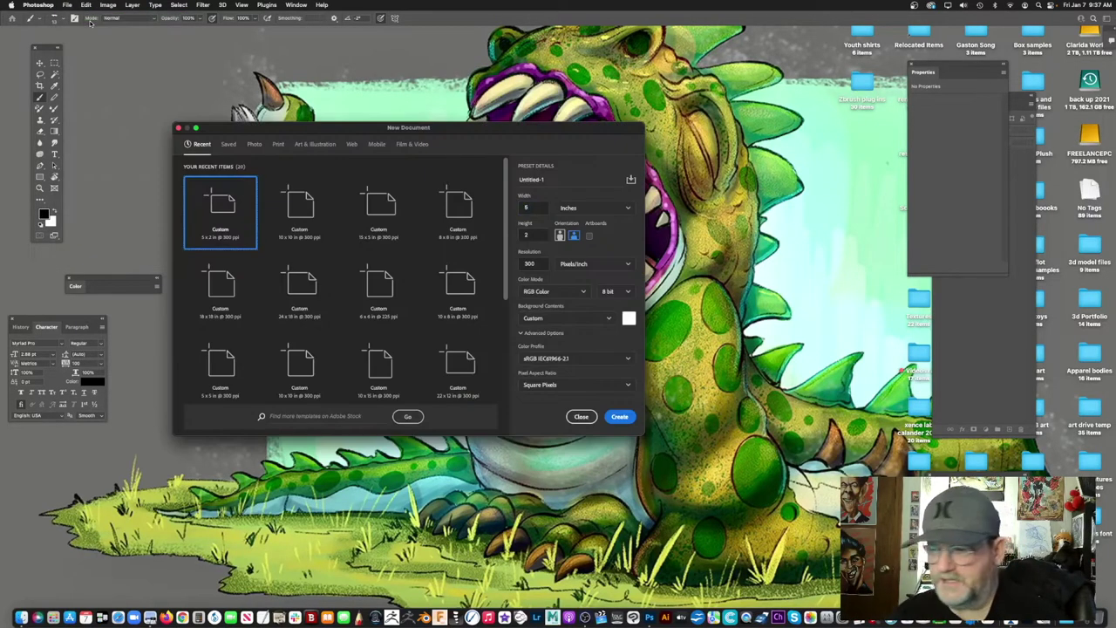
pyautogui.doubleClick(534, 206)
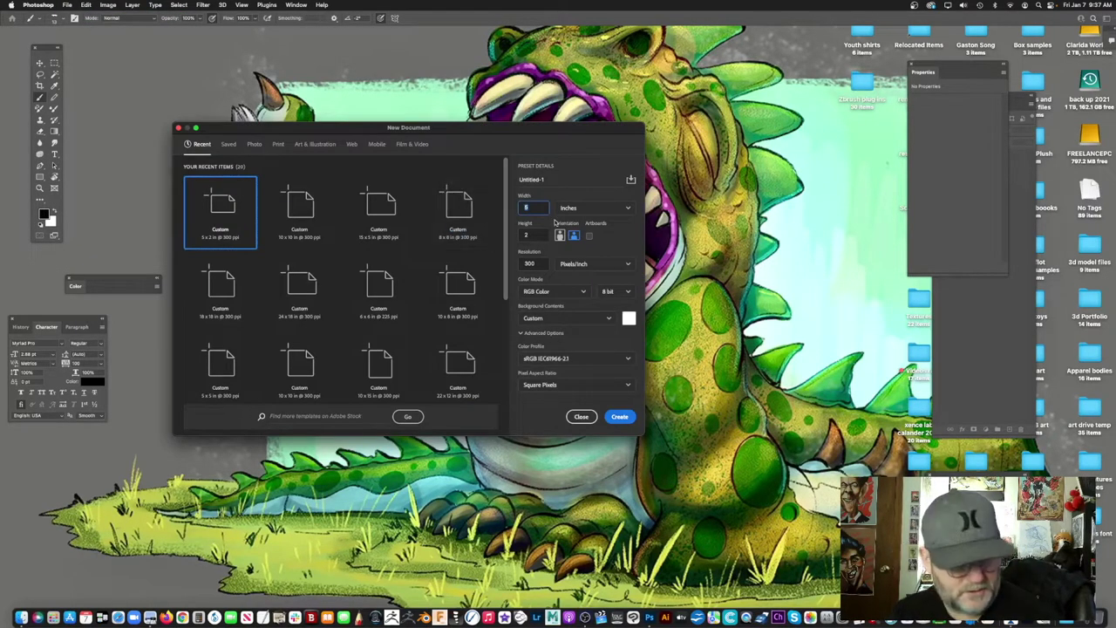
pyautogui.write('12')
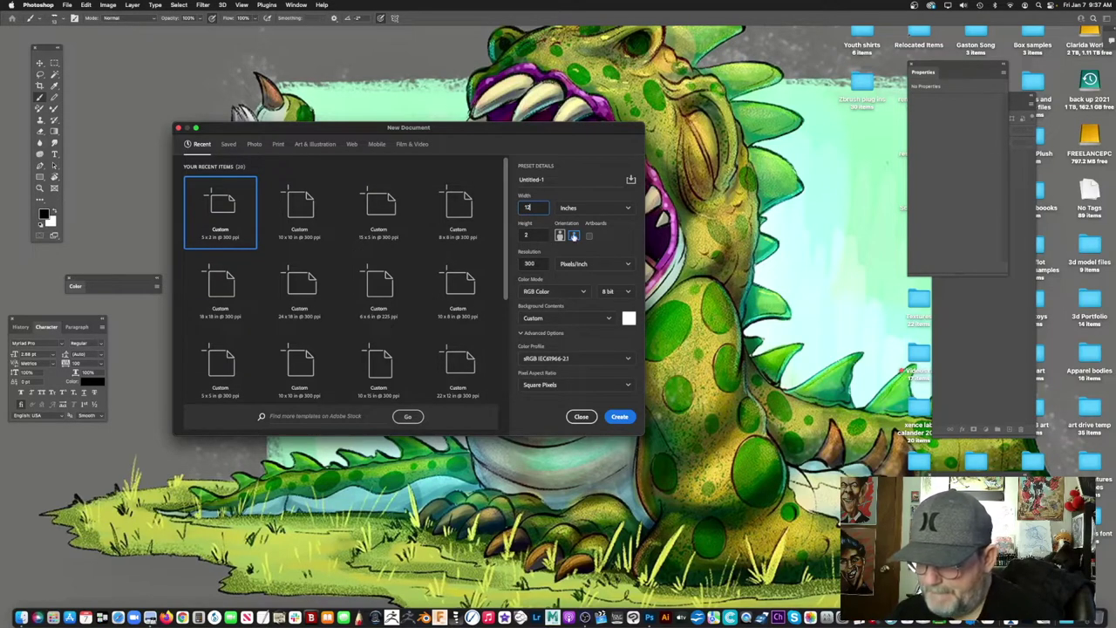
pyautogui.click(560, 235)
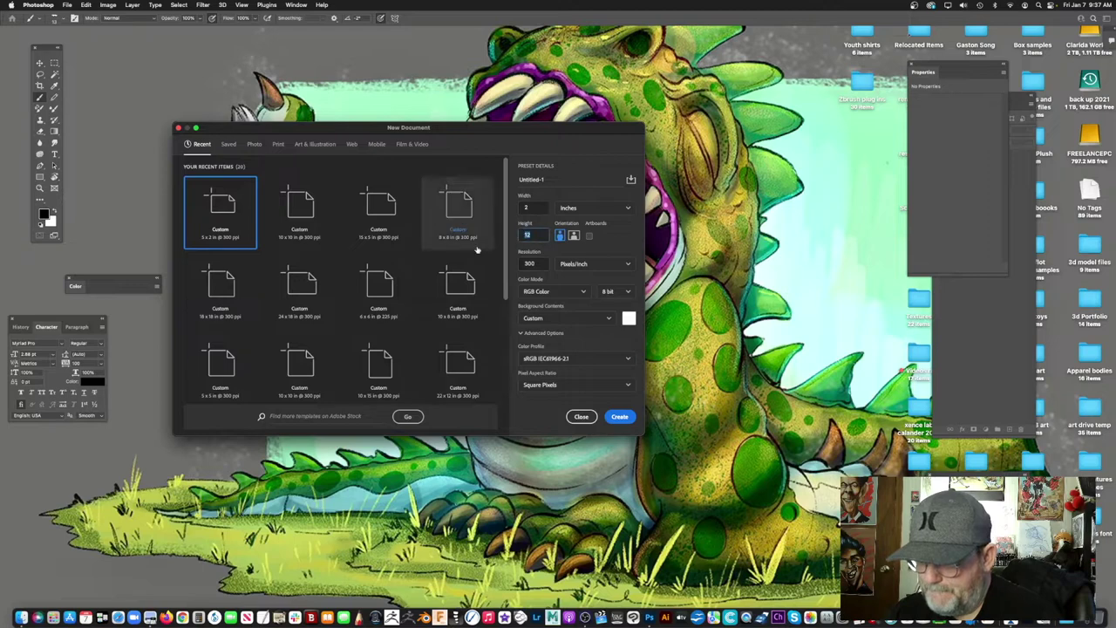
pyautogui.moveTo(533, 208); pyautogui.dragTo(522, 209)
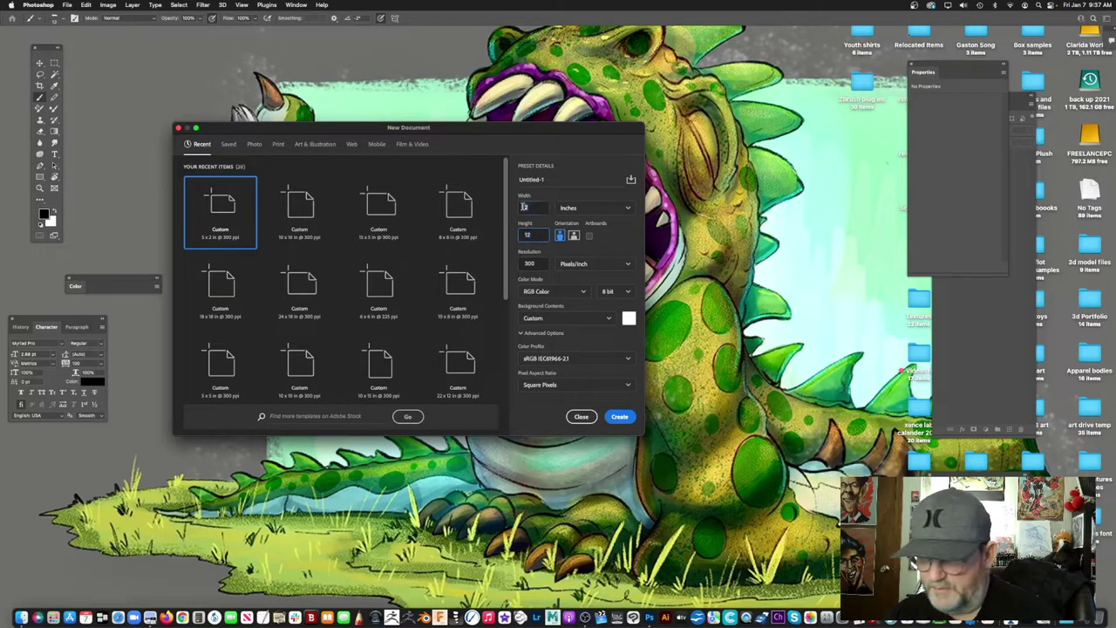
pyautogui.write('10')
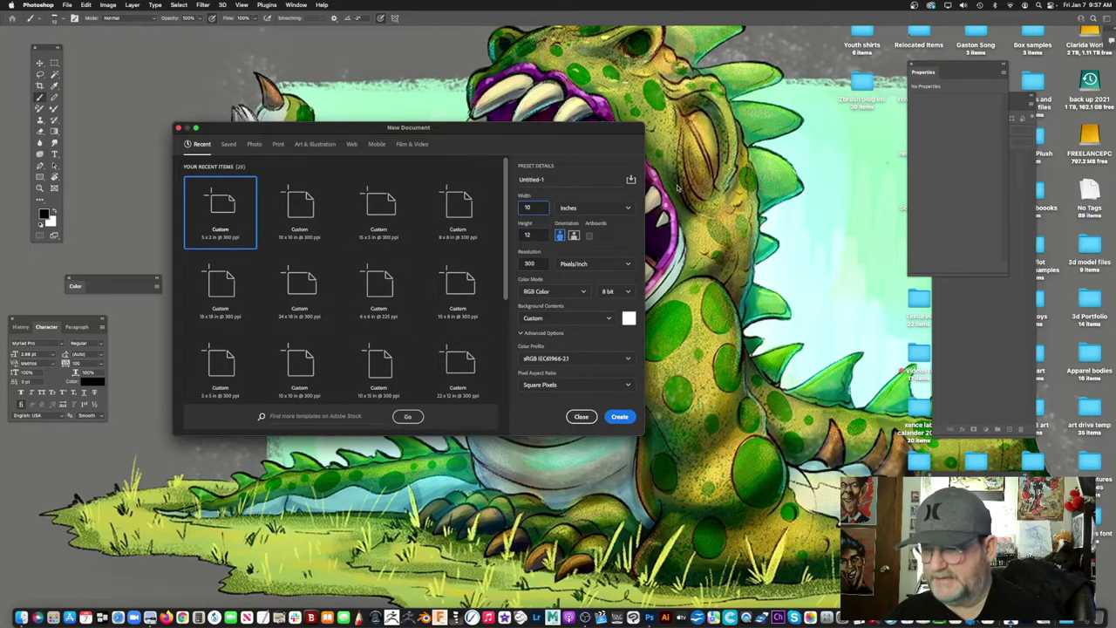
# Step: Set the new document's background to a muted khaki, about H 47°, S 21%, B 70%, and create the document
pyautogui.click(629, 318)
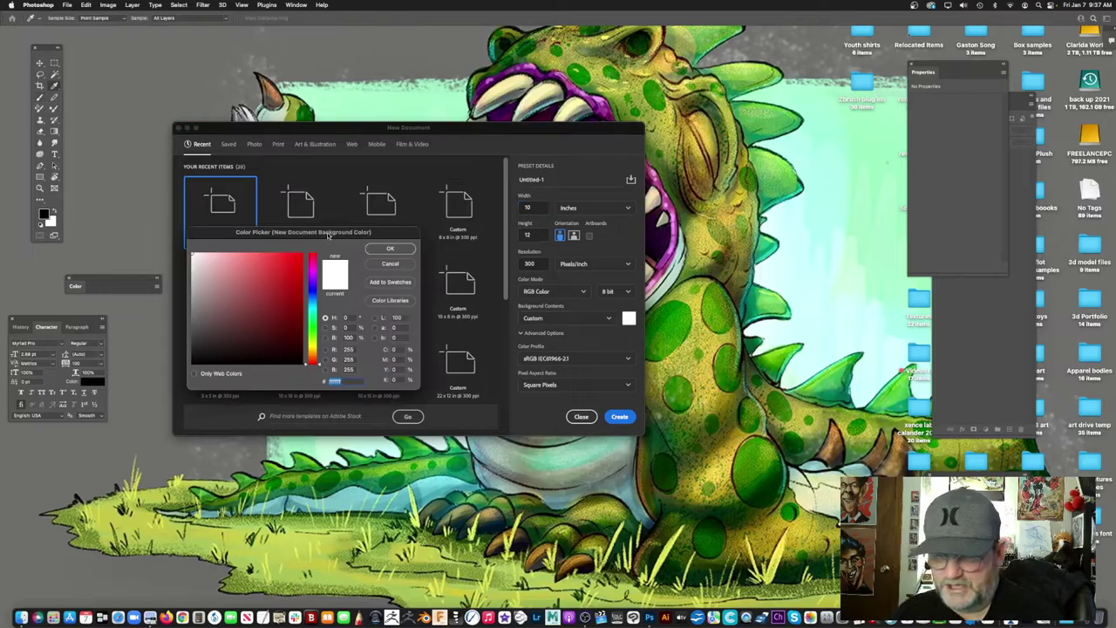
pyautogui.moveTo(329, 236); pyautogui.dragTo(608, 138)
pyautogui.click(590, 250)
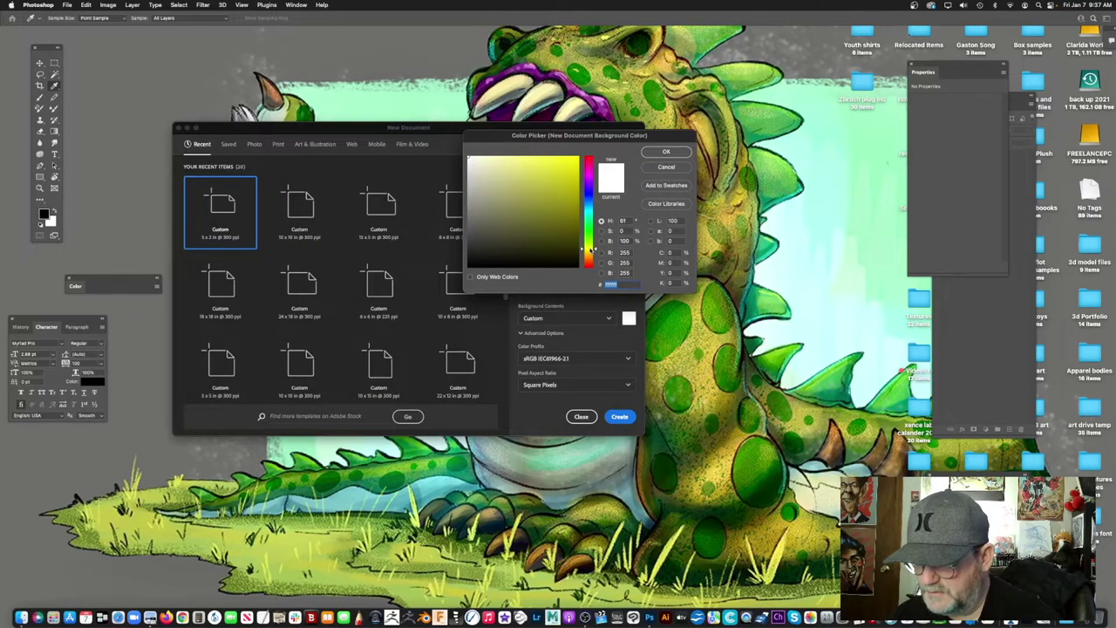
pyautogui.click(517, 213)
pyautogui.moveTo(517, 213); pyautogui.dragTo(496, 199)
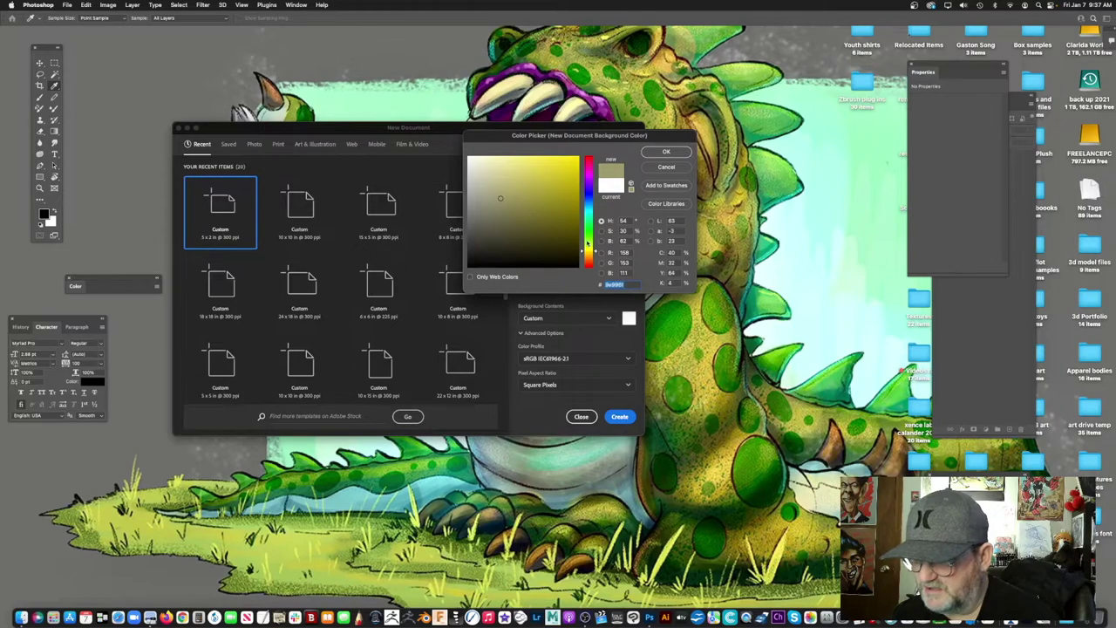
pyautogui.click(583, 253)
pyautogui.click(494, 188)
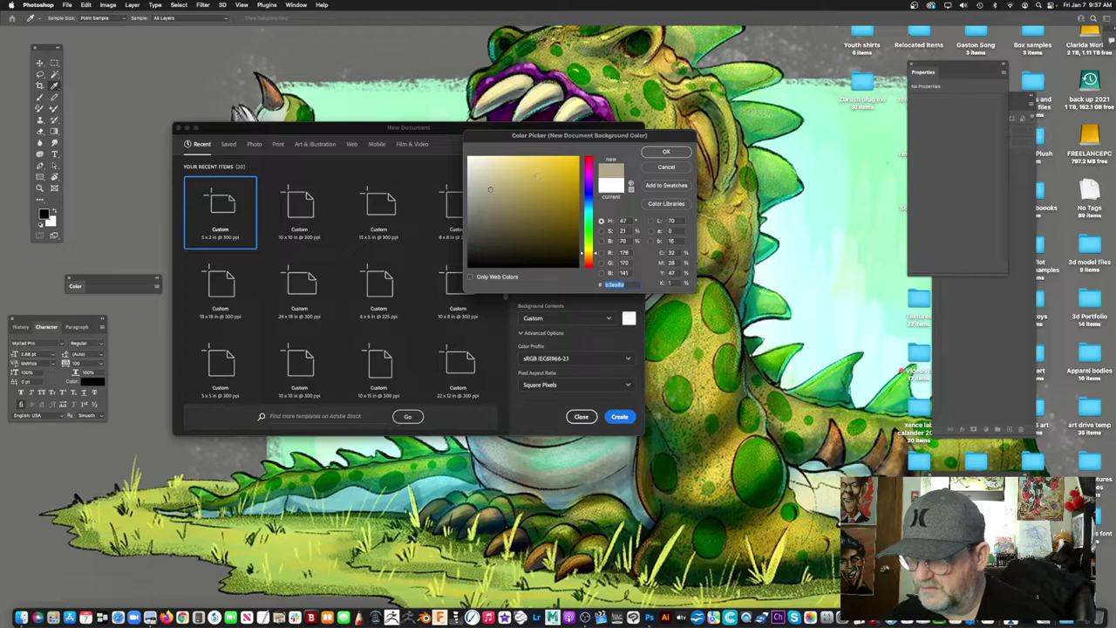
pyautogui.click(663, 154)
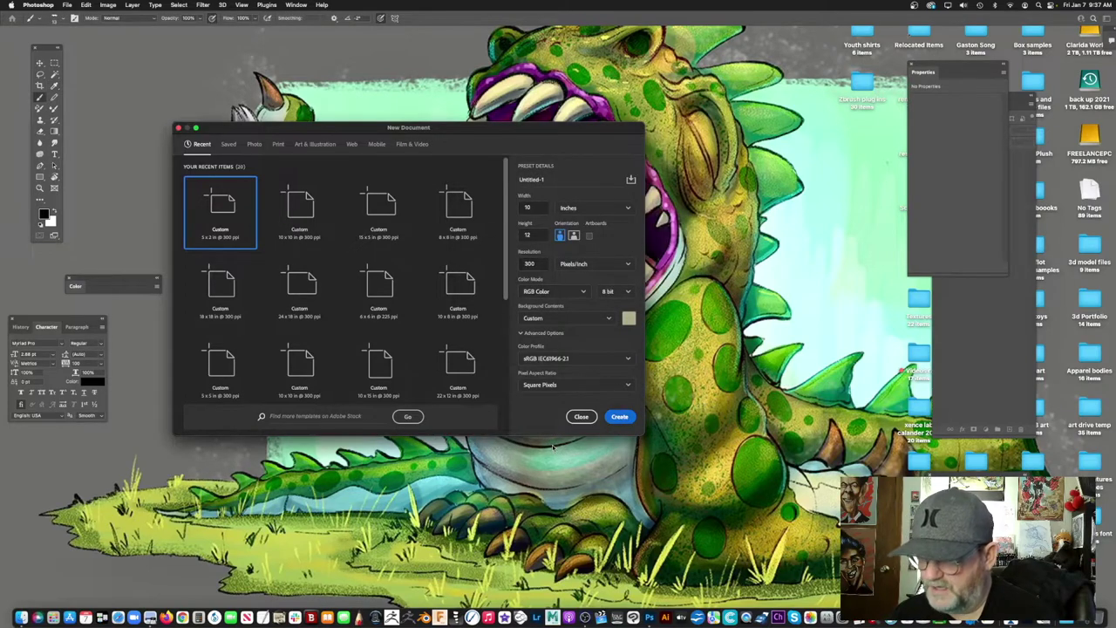
pyautogui.press('Return')
# Step: Show the canvas in full-screen mode and add a new empty layer above the Background
pyautogui.press('f')
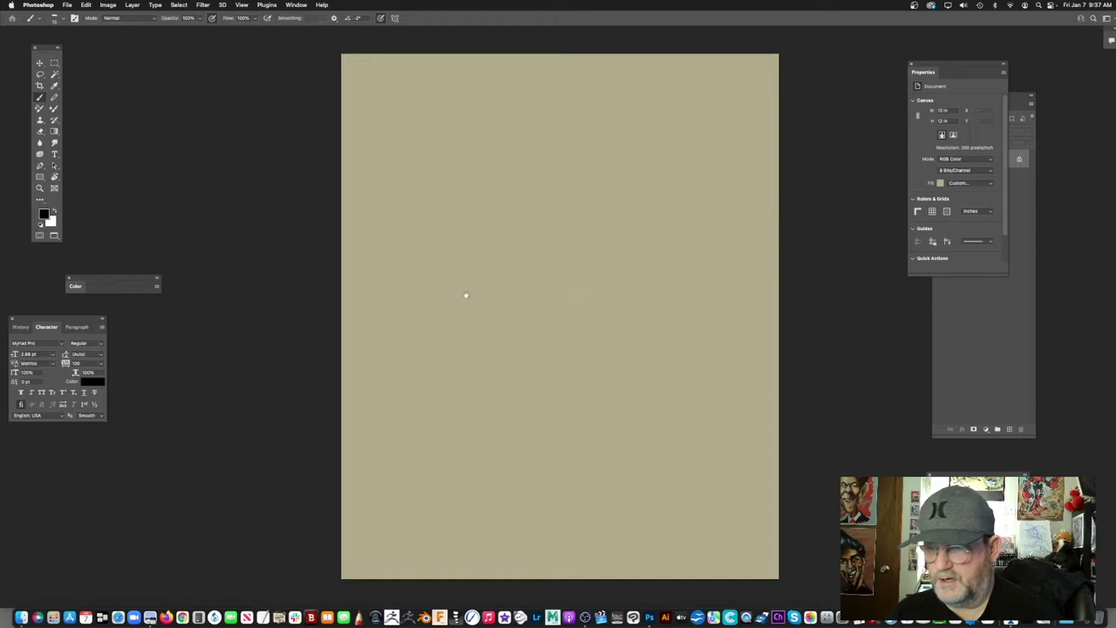
pyautogui.moveTo(563, 206); pyautogui.dragTo(493, 201)
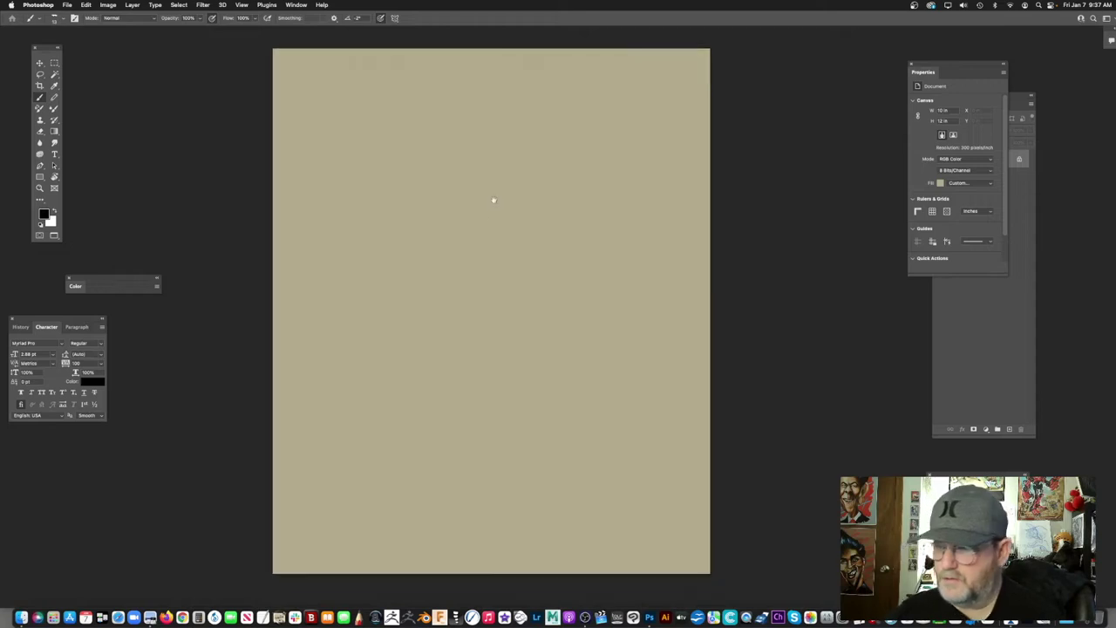
pyautogui.click(1003, 352)
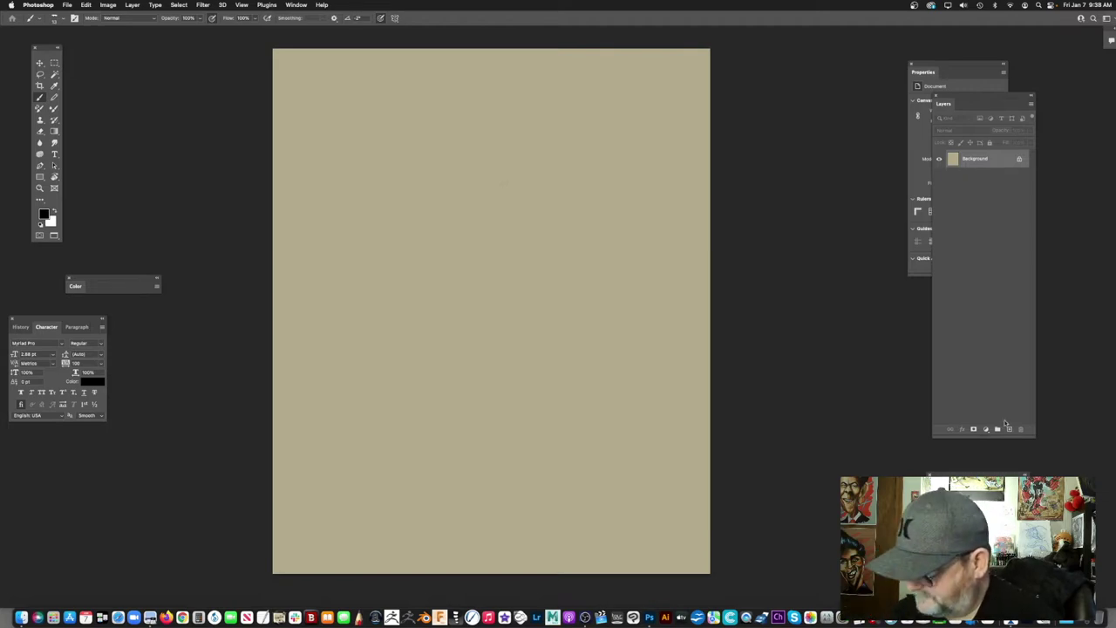
pyautogui.click(1009, 429)
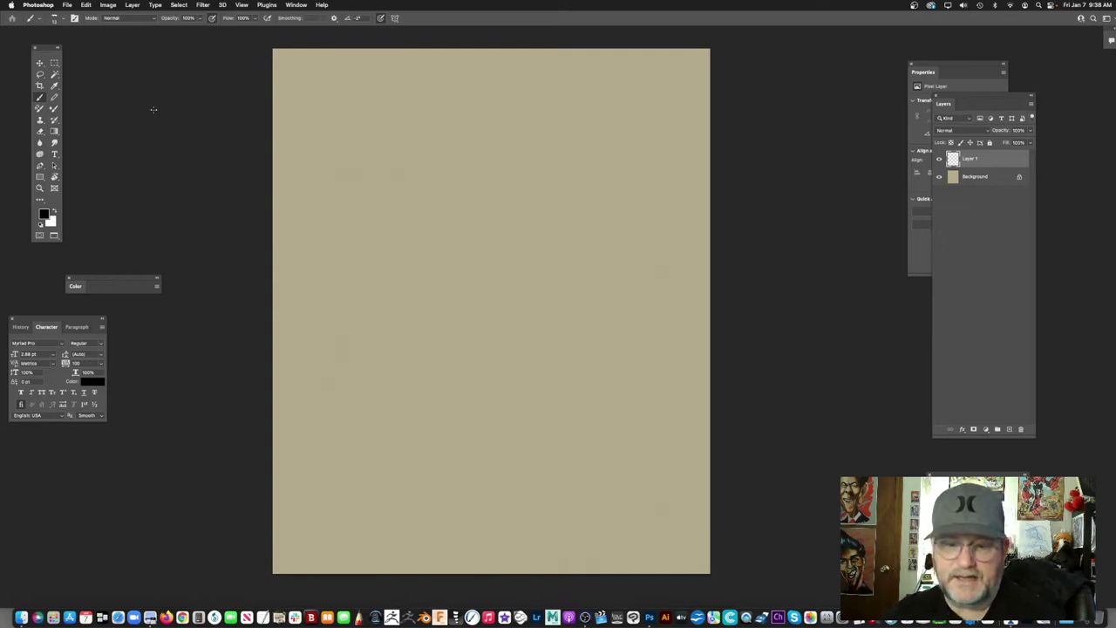
# Step: Test two long brush strokes down the middle of the canvas and undo each one
pyautogui.moveTo(521, 172)
pyautogui.mouseDown()
pyautogui.moveTo(522, 201)
pyautogui.moveTo(488, 394)
pyautogui.mouseUp()
pyautogui.press('super+z')
pyautogui.moveTo(531, 160); pyautogui.dragTo(473, 342)
pyautogui.press('super+z')
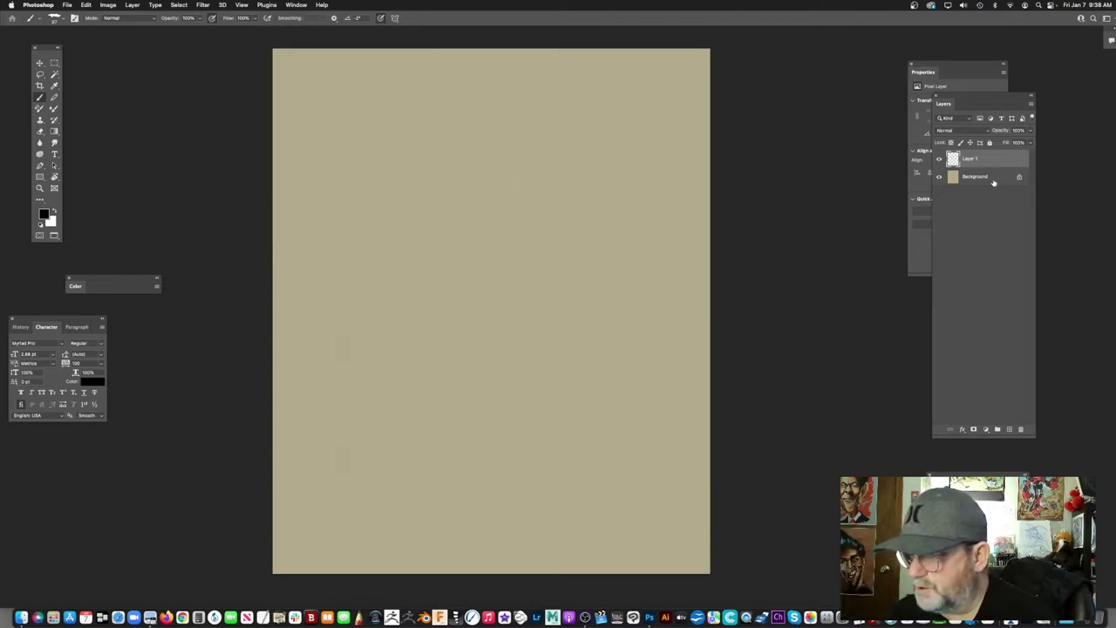
# Step: Browse the files to open on the FREELANCEPC drive, expanding Courses and its Animal reference photos folder
pyautogui.click(67, 5)
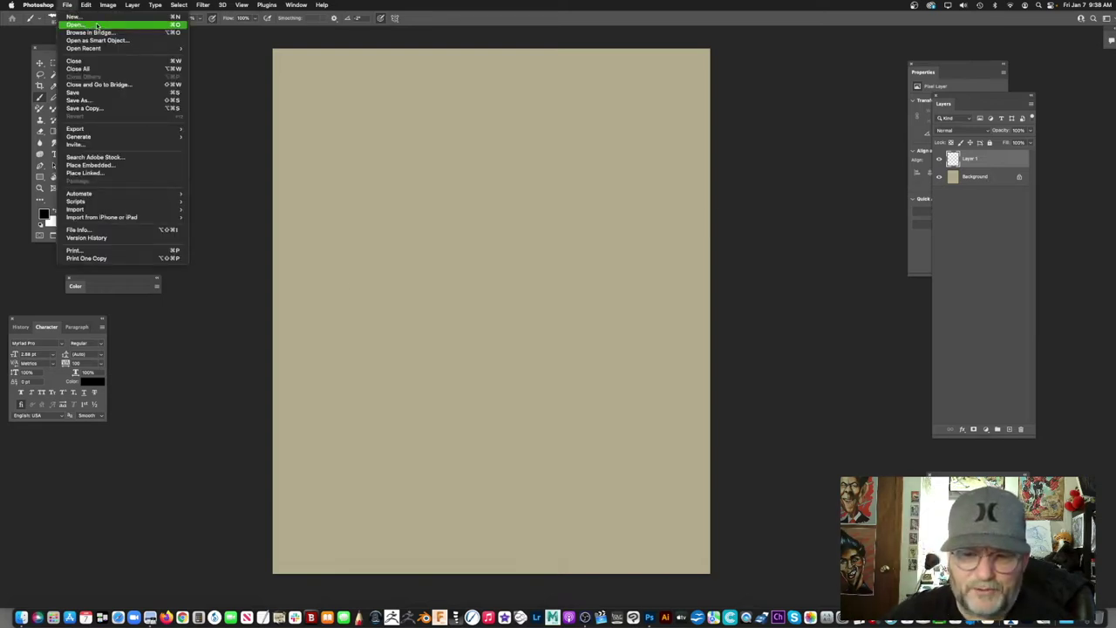
pyautogui.click(108, 25)
pyautogui.press('super+o')
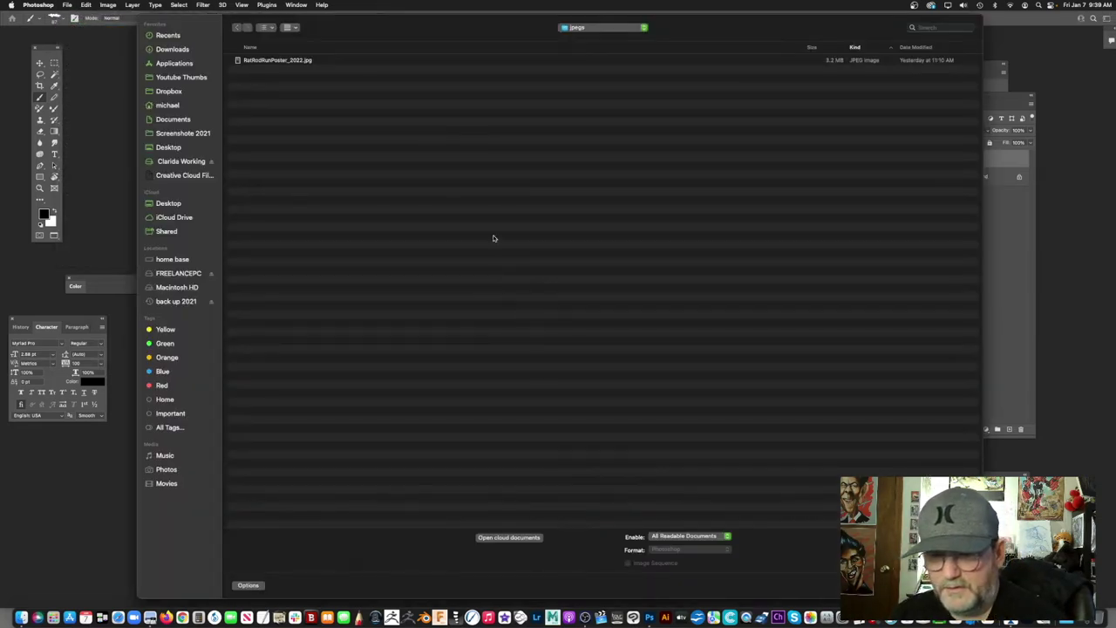
pyautogui.click(180, 149)
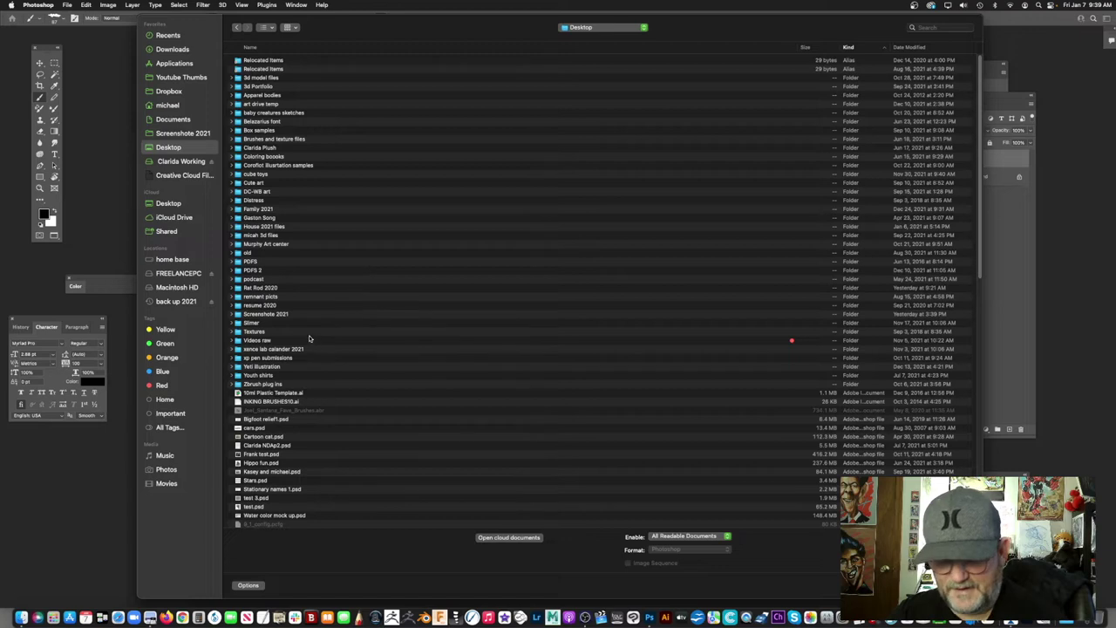
pyautogui.click(186, 277)
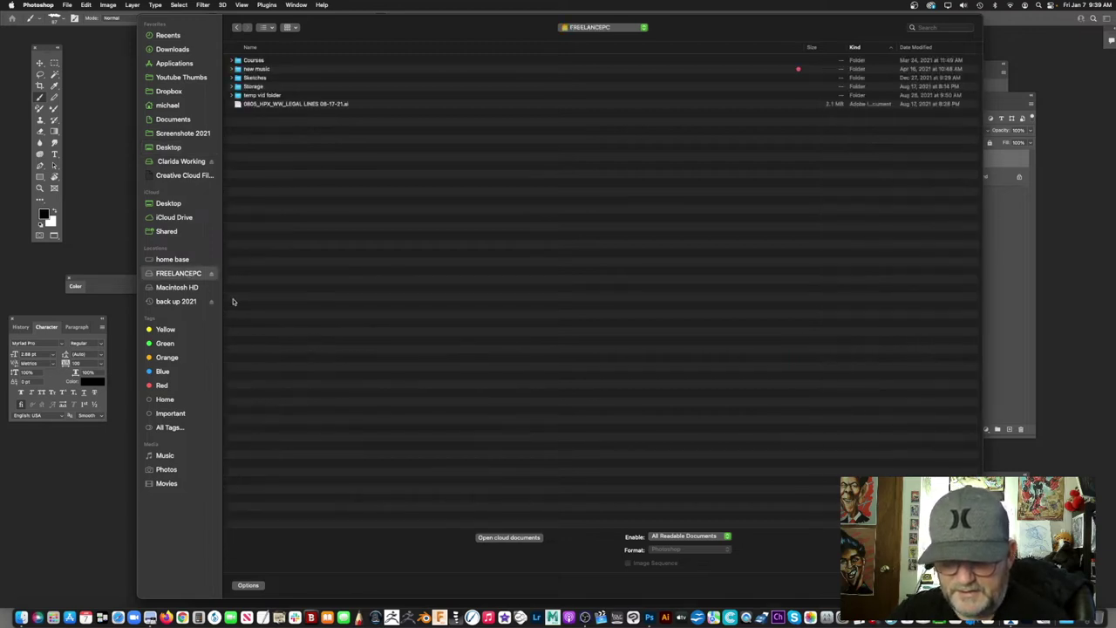
pyautogui.click(282, 61)
pyautogui.press('Right')
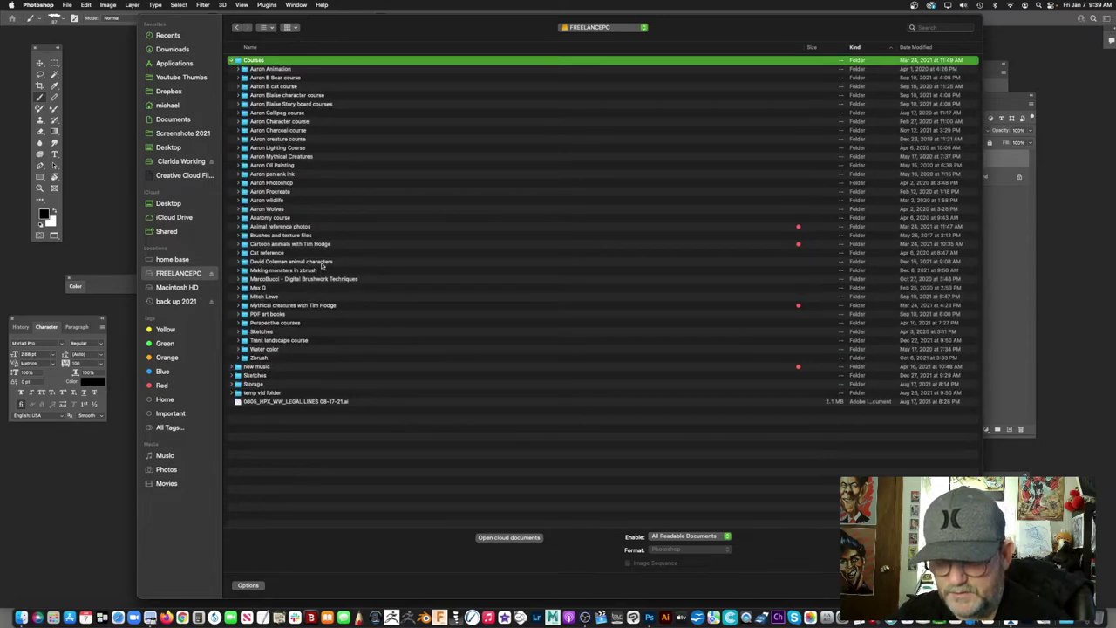
pyautogui.click(613, 227)
pyautogui.press('Right')
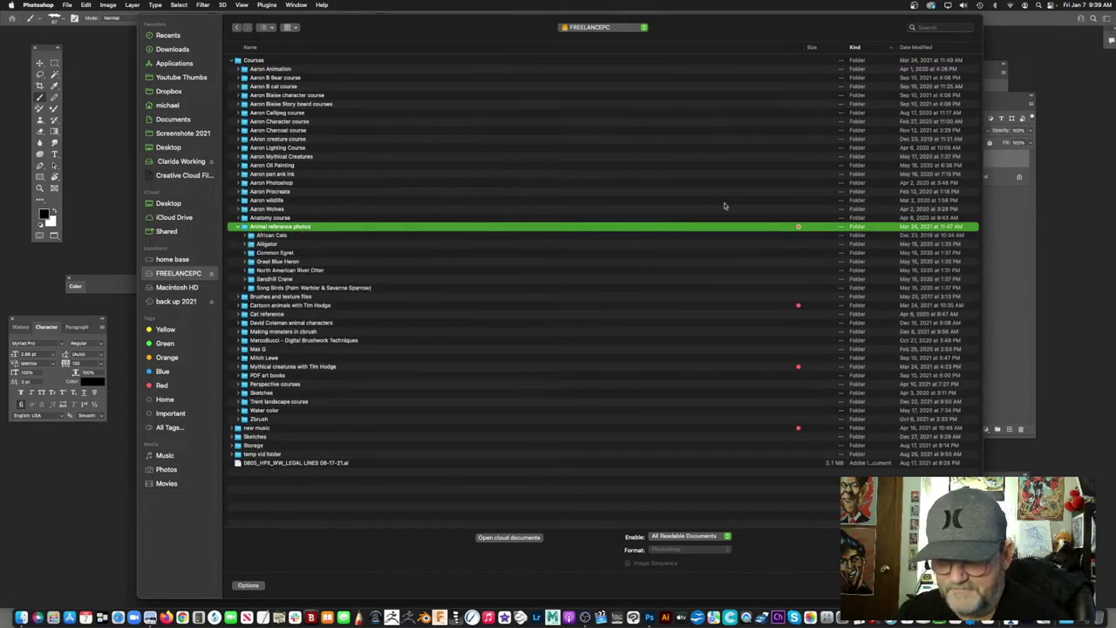
# Step: Expand the Song Birds folder and its Palm Warbler subfolder, and preview the first photo, DDB007.jpg
pyautogui.press('Down')
pyautogui.press('Down')
pyautogui.press('Down')
pyautogui.press('Down')
pyautogui.press('Down')
pyautogui.press('Down')
pyautogui.press('Down')
pyautogui.press('Right')
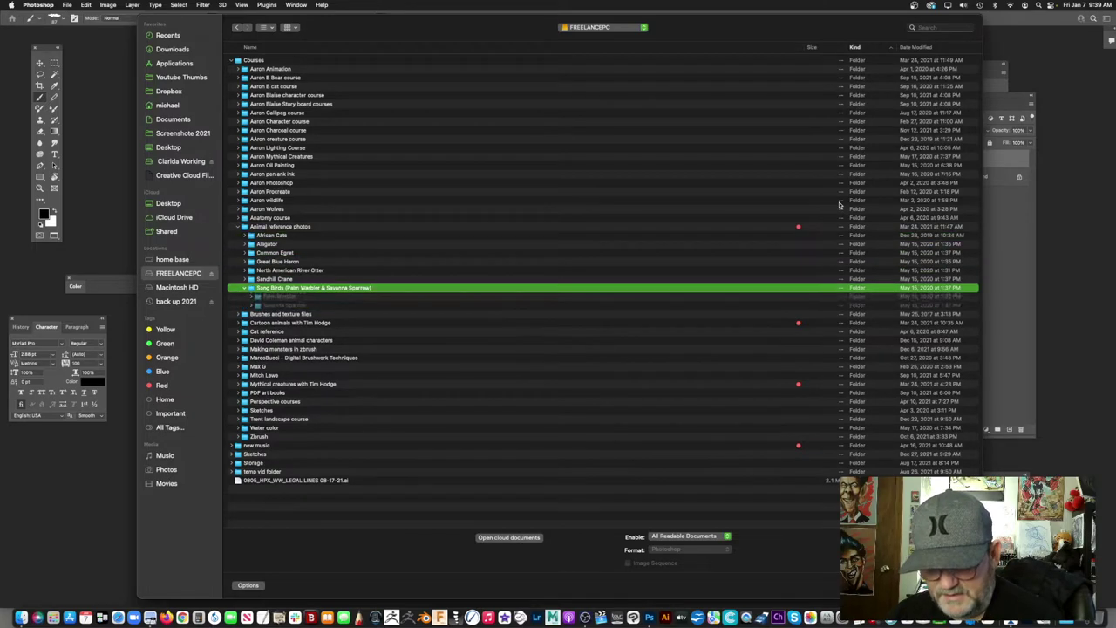
pyautogui.press('Down')
pyautogui.press('Right')
pyautogui.press('Down')
pyautogui.press('space')
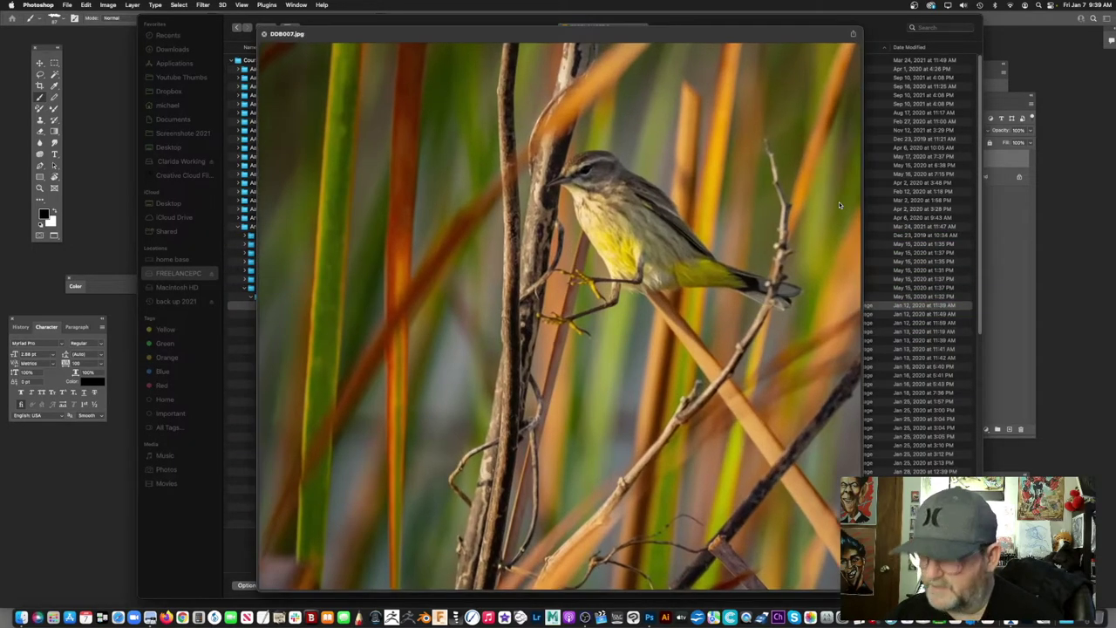
# Step: Preview the first photo in the Savanna Sparrow folder, and leave the file browser without opening anything
pyautogui.press('space')
pyautogui.press('Left')
pyautogui.press('Down')
pyautogui.press('Right')
pyautogui.press('Down')
pyautogui.press('space')
pyautogui.press('space')
pyautogui.press('Up')
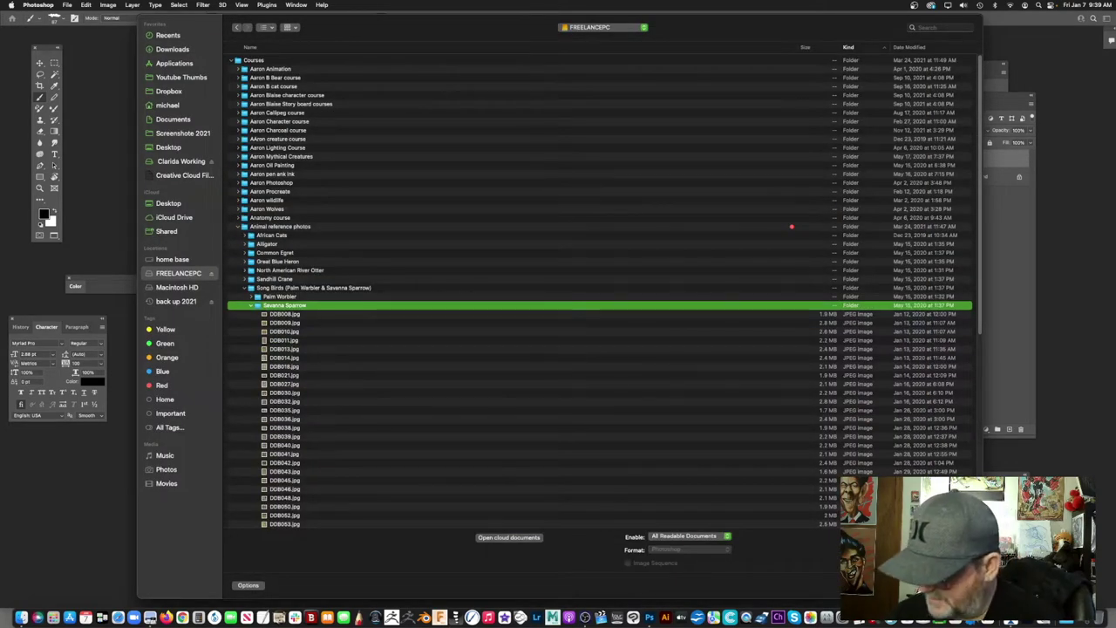
pyautogui.press('Escape')
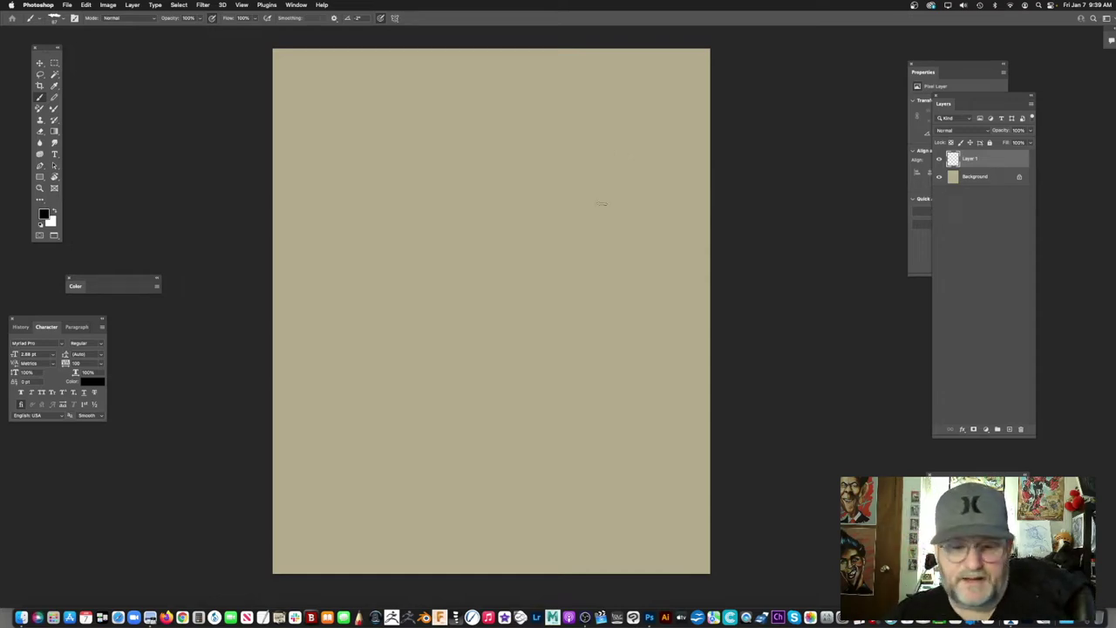
# Step: Bring the sparrow reference photo DDB027.jpg from Preview in front of the canvas to view it, and return to Photoshop
pyautogui.press('f')
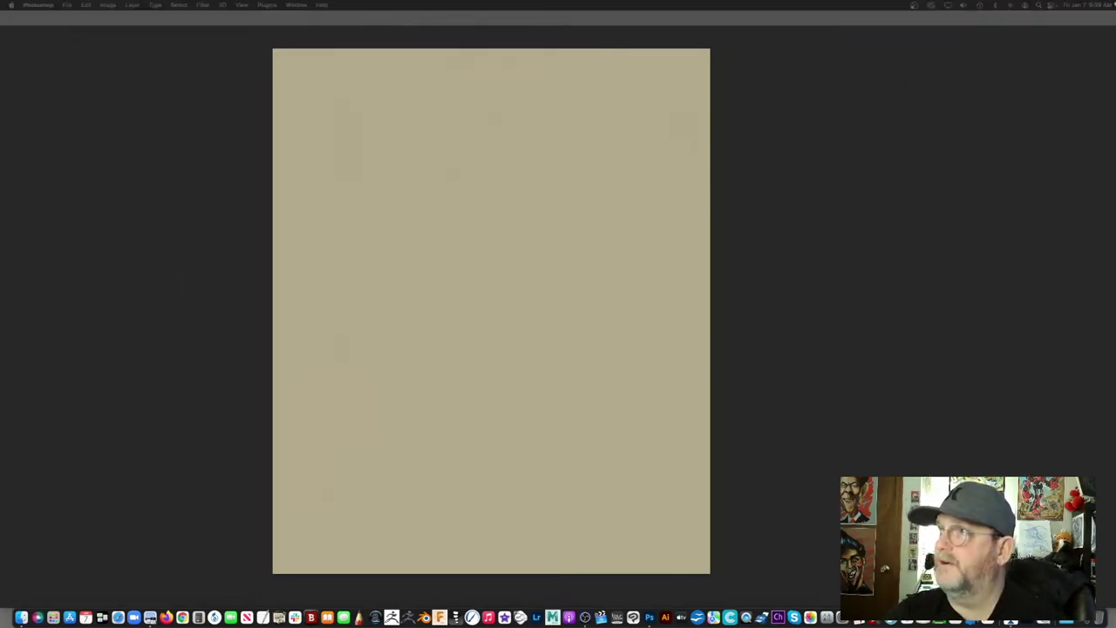
pyautogui.moveTo(848, 57); pyautogui.dragTo(593, 67)
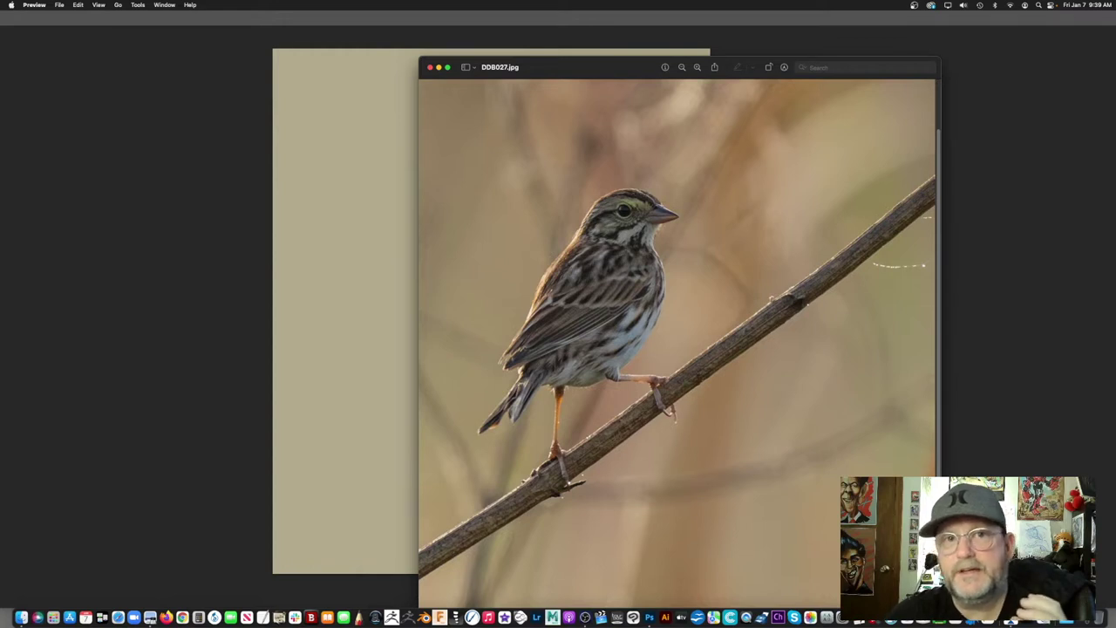
pyautogui.click(2, 75)
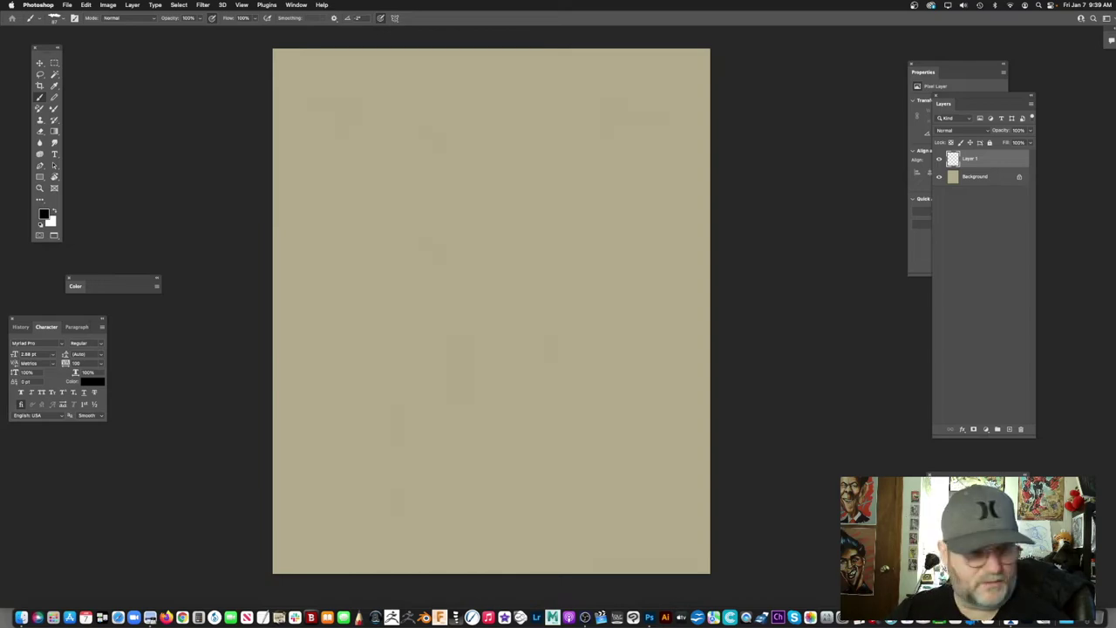
# Step: Switch the canvas to a standard floating window, move the Preview photo off this screen, and reposition the canvas window higher
pyautogui.press('f')
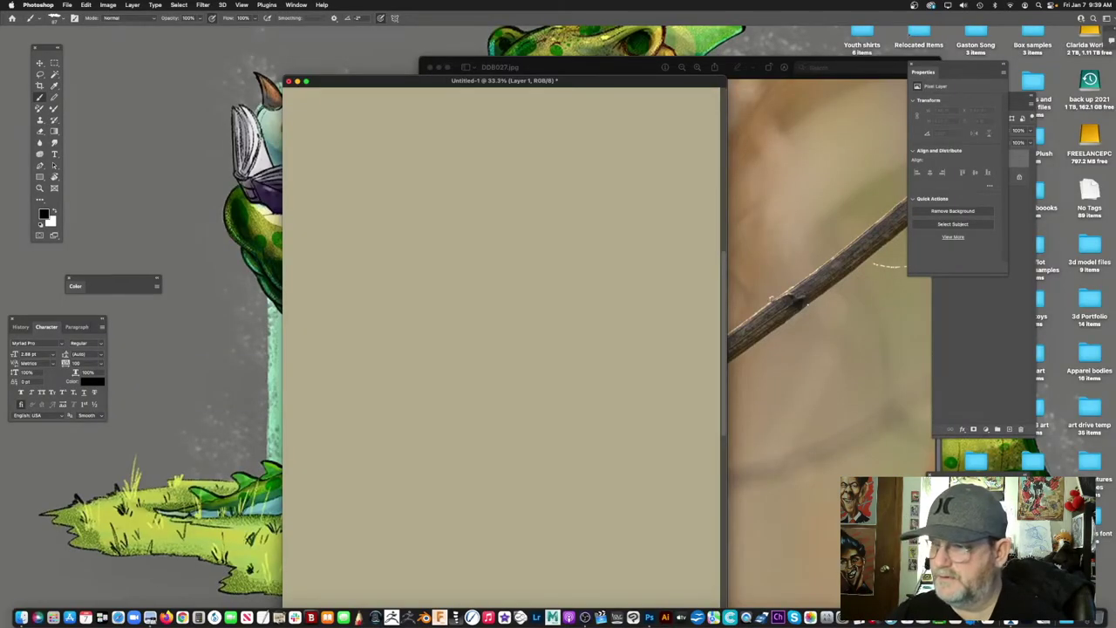
pyautogui.press('super+Tab')
pyautogui.moveTo(605, 64); pyautogui.dragTo(949, 0)
pyautogui.moveTo(531, 81); pyautogui.dragTo(490, 56)
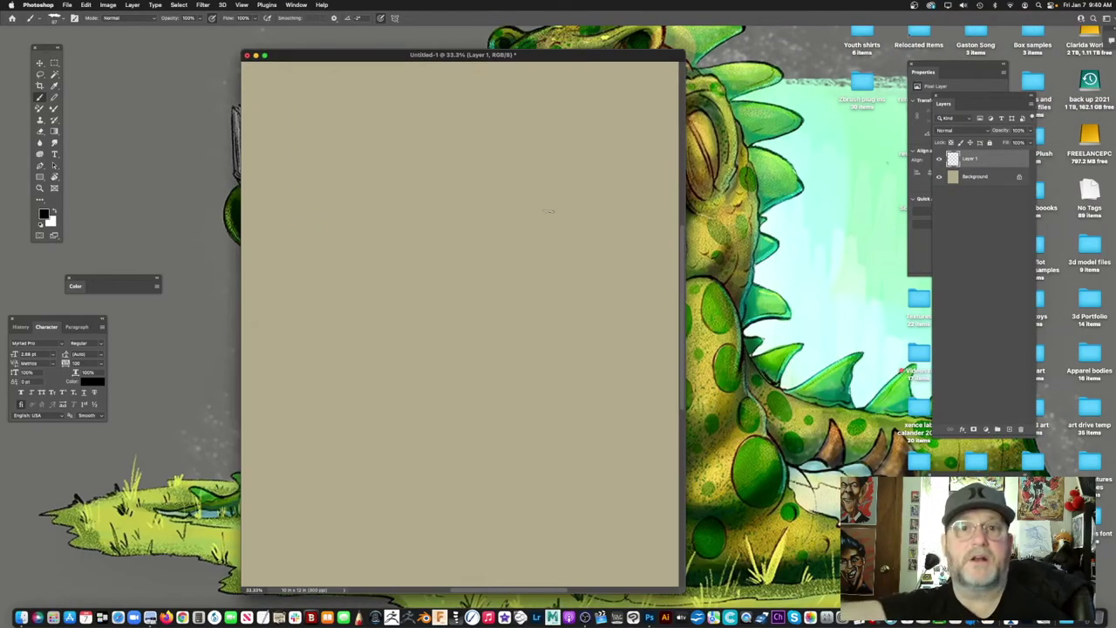
# Step: Start saving the document under a new name and choose the warm up folder inside Videos raw on the Desktop
pyautogui.click(67, 4)
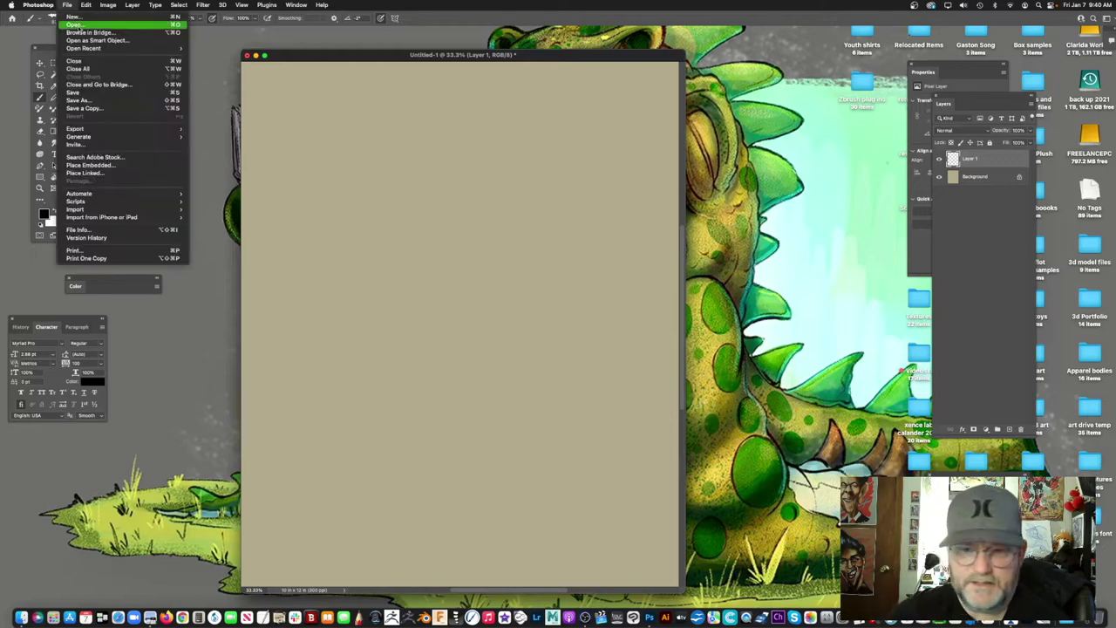
pyautogui.click(96, 102)
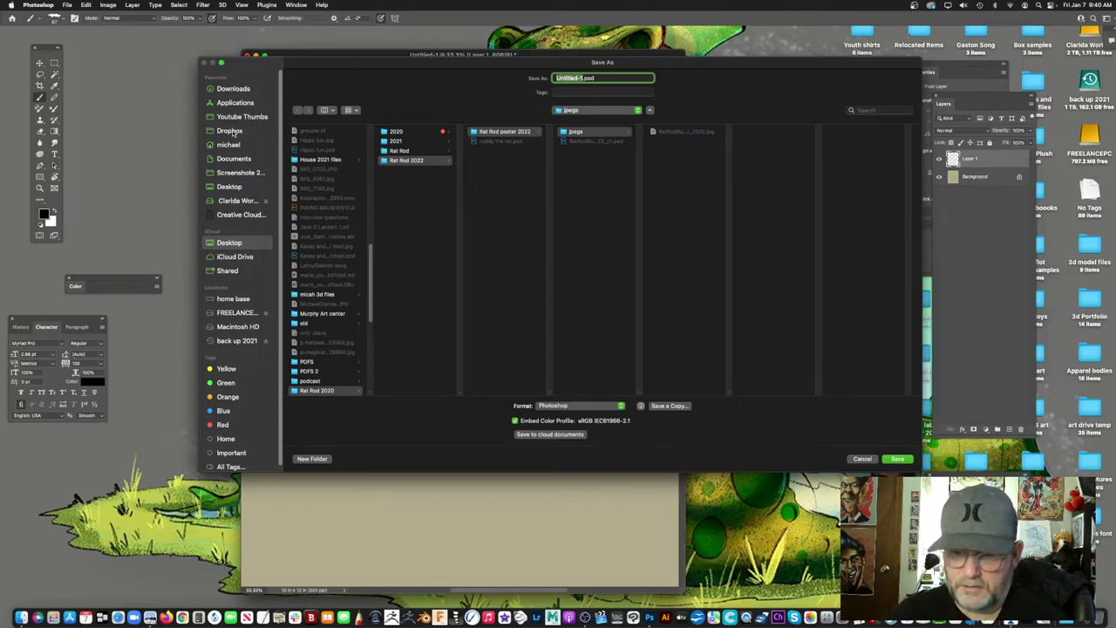
pyautogui.click(240, 189)
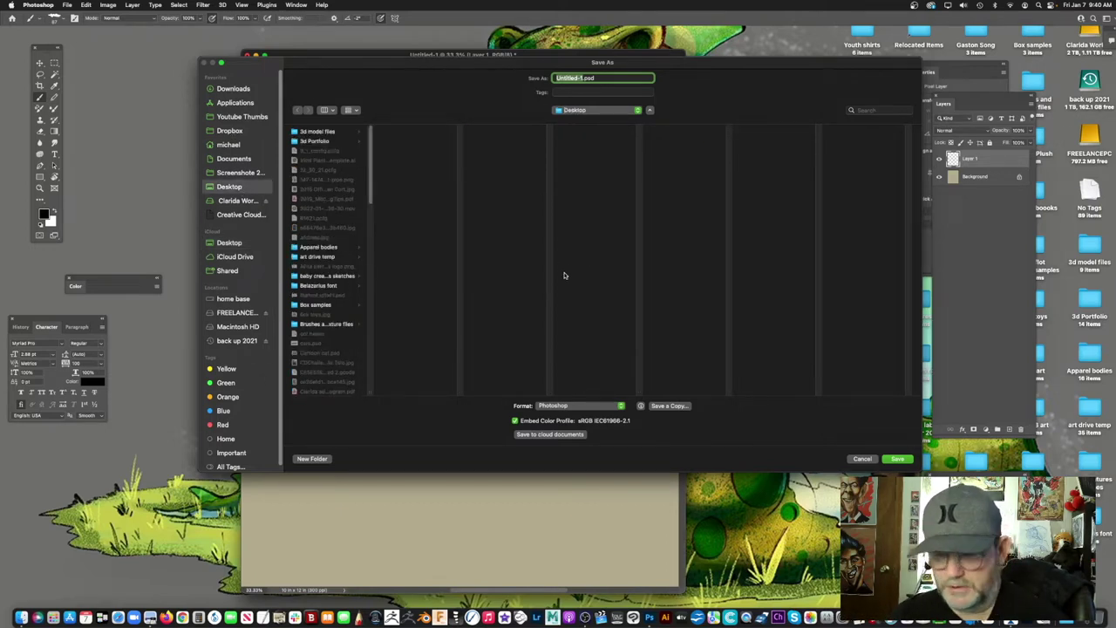
pyautogui.scroll(-10, 379, 220)
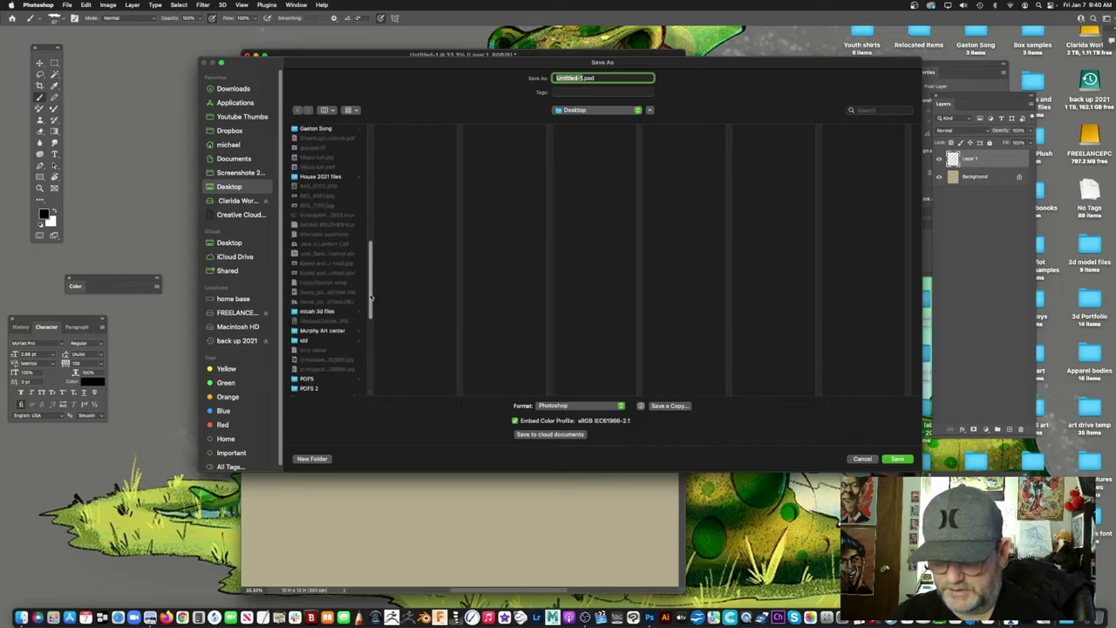
pyautogui.moveTo(371, 309); pyautogui.dragTo(370, 327)
pyautogui.moveTo(370, 327); pyautogui.dragTo(370, 368)
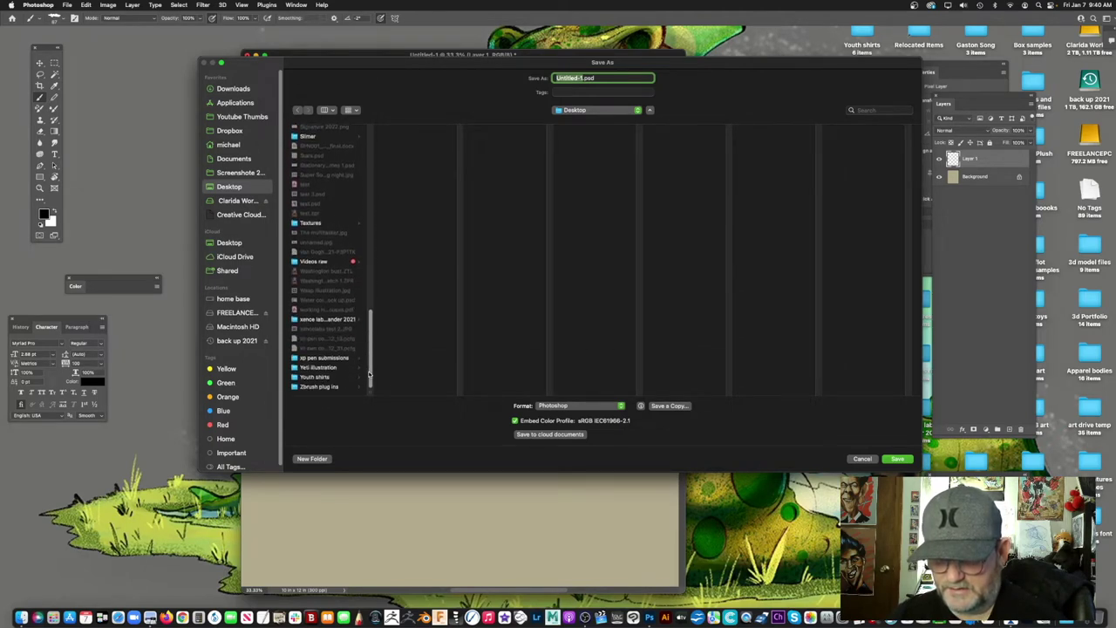
pyautogui.scroll(3, 369, 375)
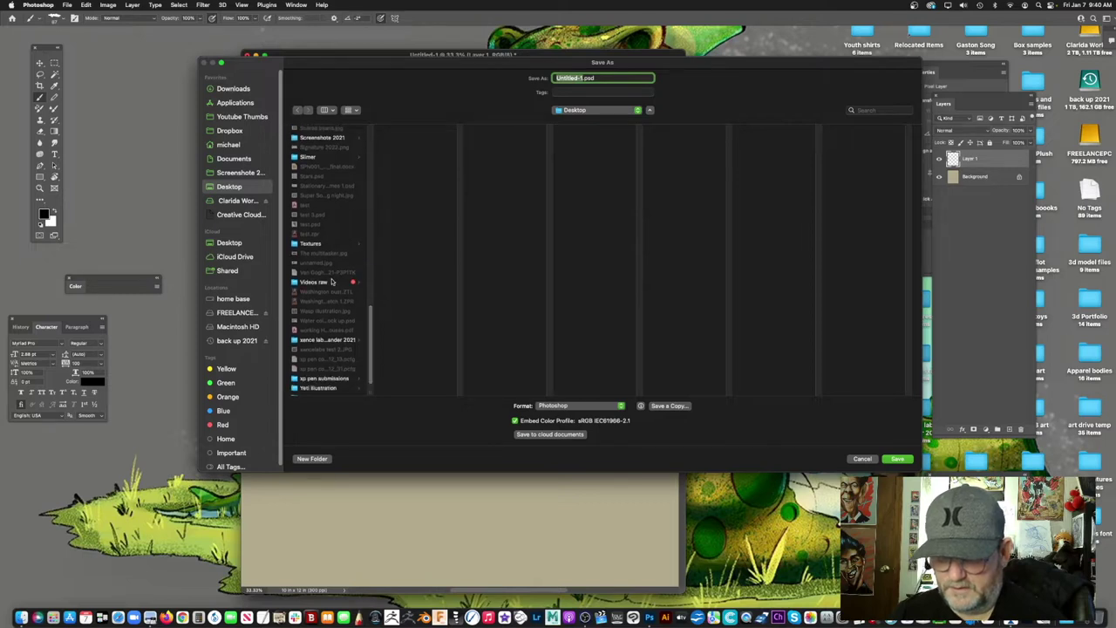
pyautogui.click(314, 282)
pyautogui.click(407, 266)
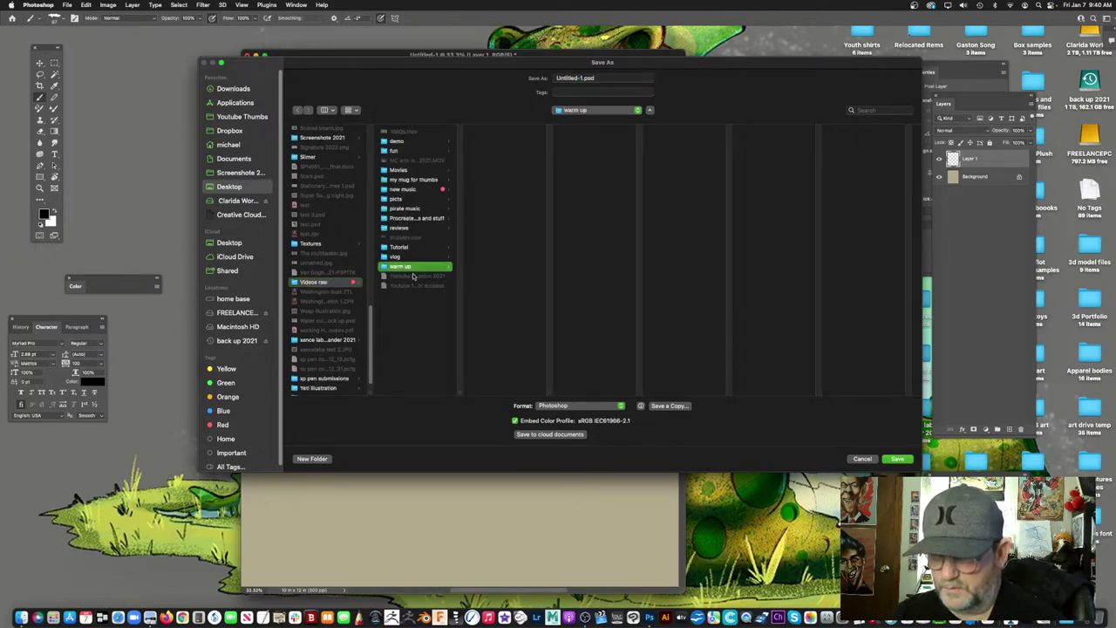
# Step: Save the file as Bird.psd in Photoshop format, and show the canvas in full-screen mode with the menu bar
pyautogui.click(578, 77)
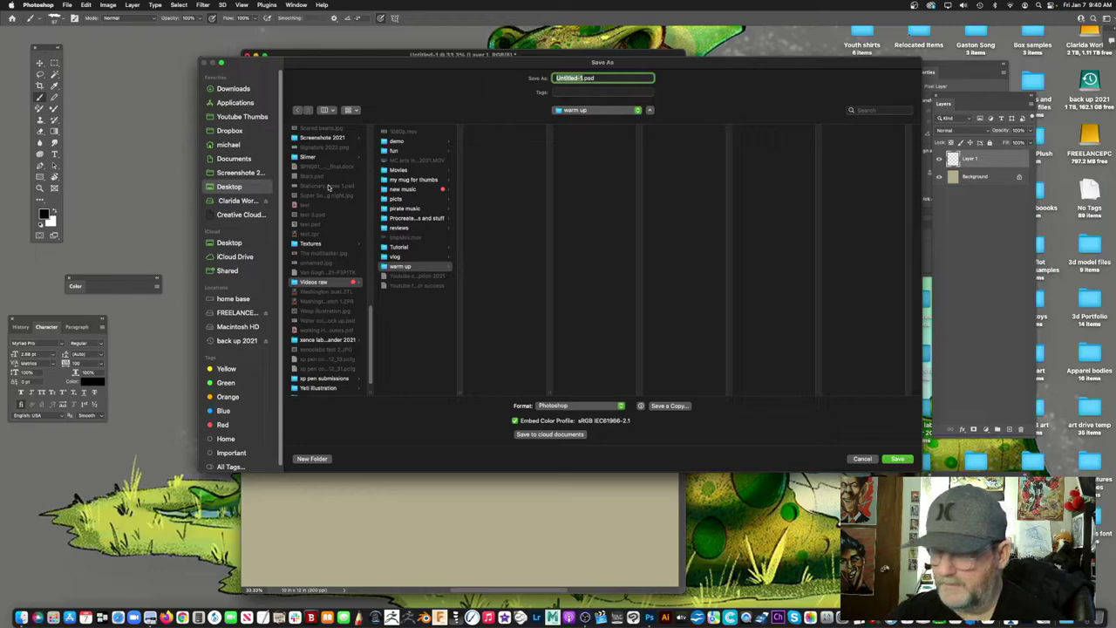
pyautogui.write('Bird')
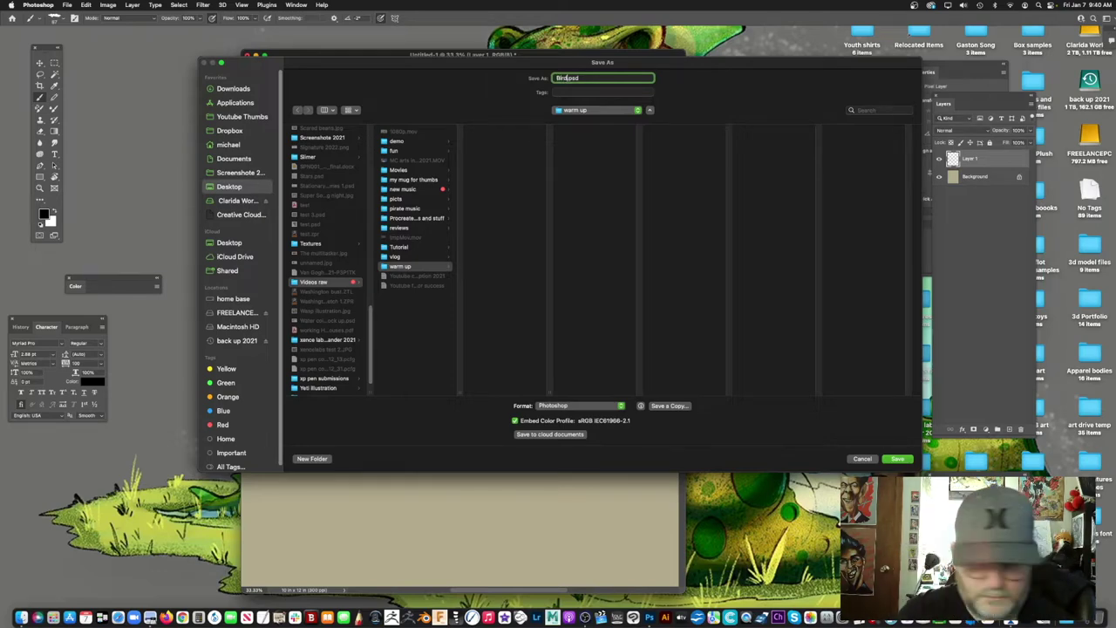
pyautogui.click(899, 459)
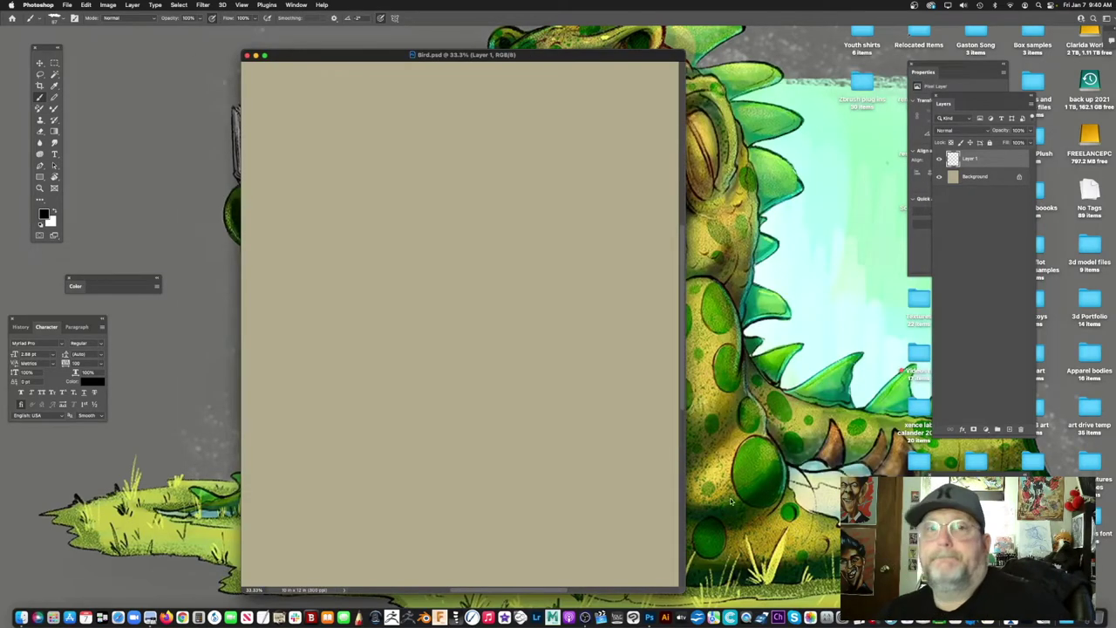
pyautogui.press('f')
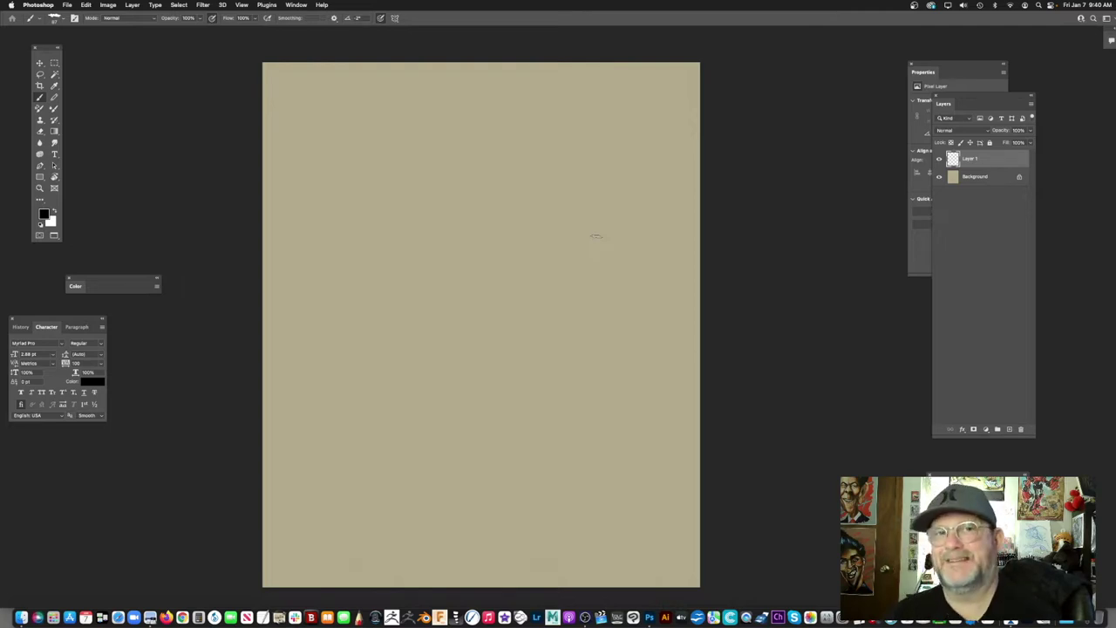
pyautogui.moveTo(447, 210)
pyautogui.mouseDown()
pyautogui.moveTo(511, 294)
pyautogui.moveTo(411, 324)
pyautogui.mouseUp()
pyautogui.press('super+z')
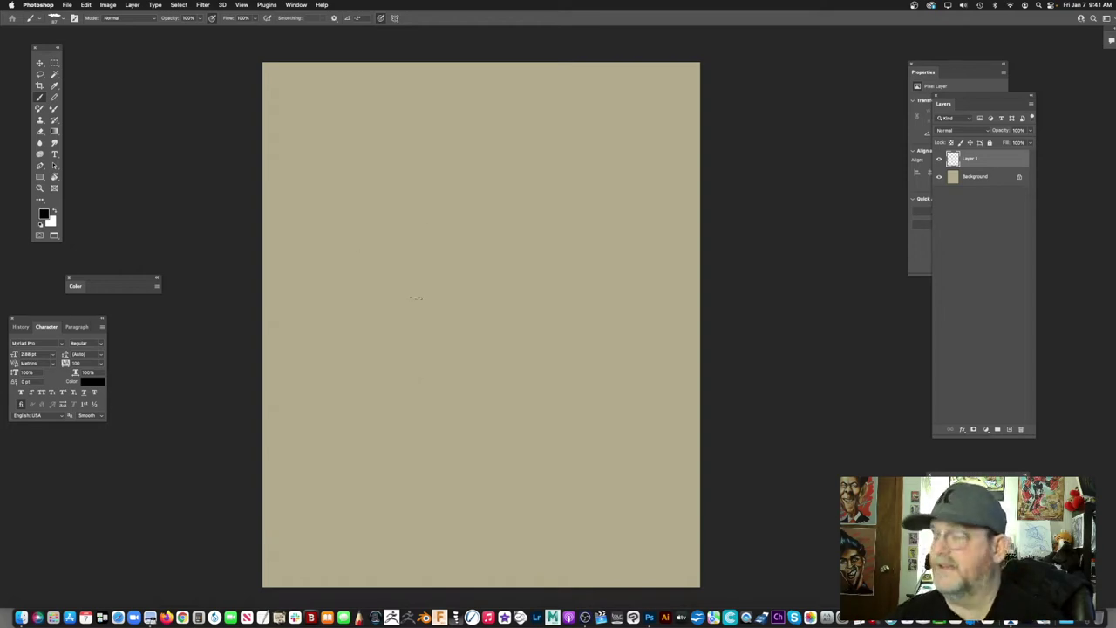
pyautogui.moveTo(478, 244)
pyautogui.mouseDown()
pyautogui.moveTo(499, 180)
pyautogui.moveTo(372, 277)
pyautogui.mouseUp()
pyautogui.press('super+z')
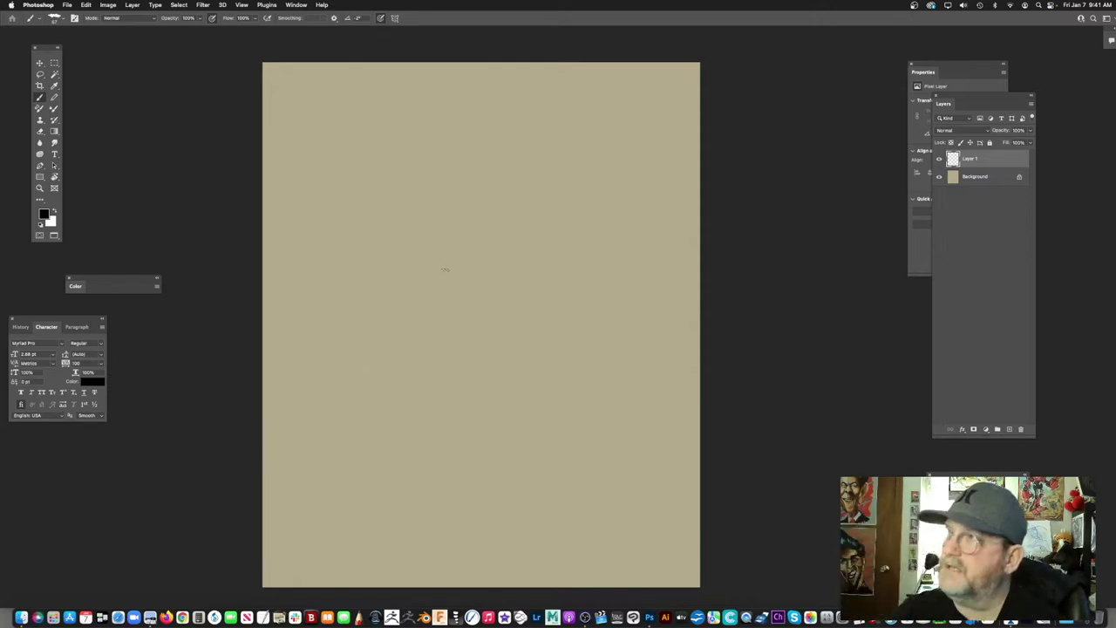
# Step: Sketch the long edges of a thick branch rising diagonally from the canvas's lower left toward its right side
pyautogui.moveTo(336, 462); pyautogui.dragTo(576, 236)
pyautogui.moveTo(624, 205); pyautogui.dragTo(307, 428)
pyautogui.moveTo(300, 502); pyautogui.dragTo(654, 279)
pyautogui.moveTo(571, 399); pyautogui.dragTo(533, 322)
pyautogui.moveTo(462, 293)
pyautogui.mouseDown()
pyautogui.moveTo(447, 335)
pyautogui.moveTo(516, 334)
pyautogui.moveTo(456, 337)
pyautogui.mouseUp()
pyautogui.moveTo(251, 449); pyautogui.dragTo(523, 258)
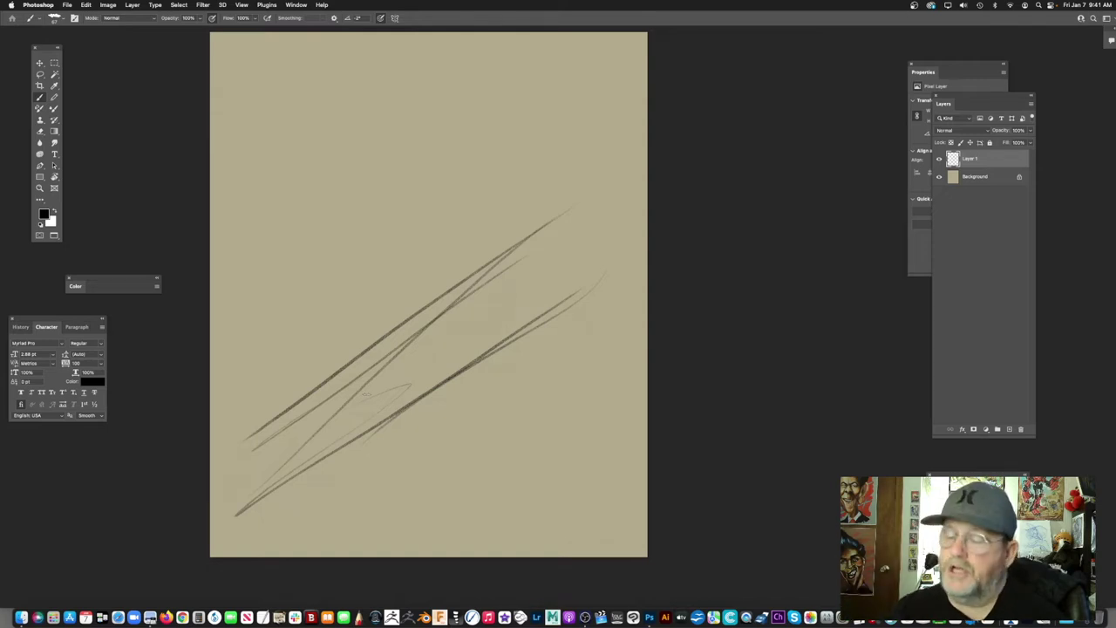
pyautogui.scroll(3, 371, 319)
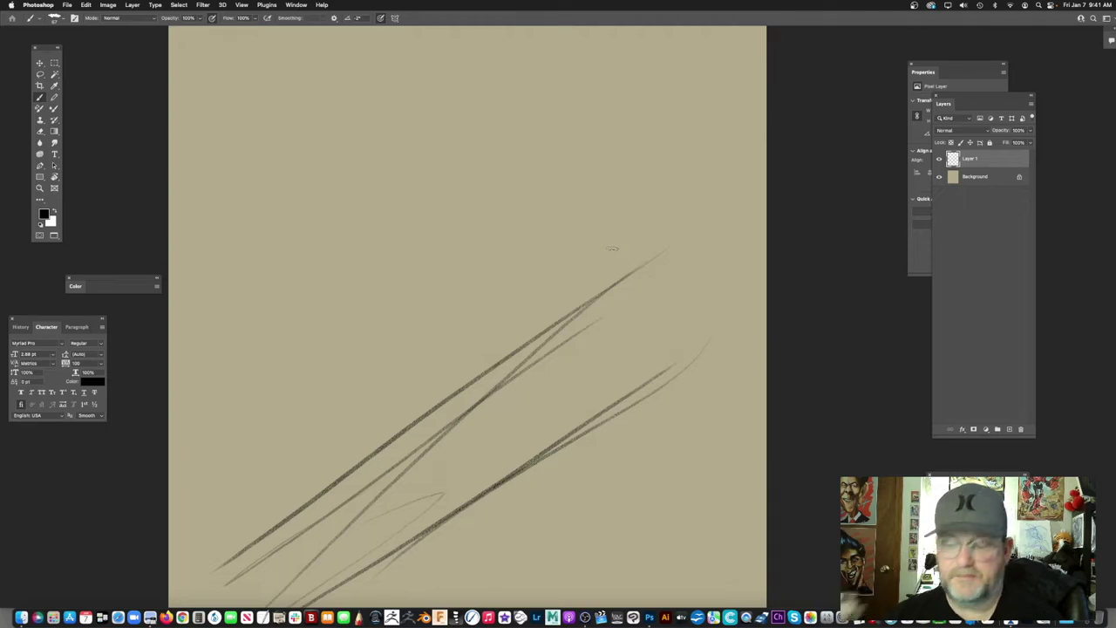
pyautogui.scroll(-2, 480, 290)
pyautogui.moveTo(448, 273); pyautogui.dragTo(450, 283)
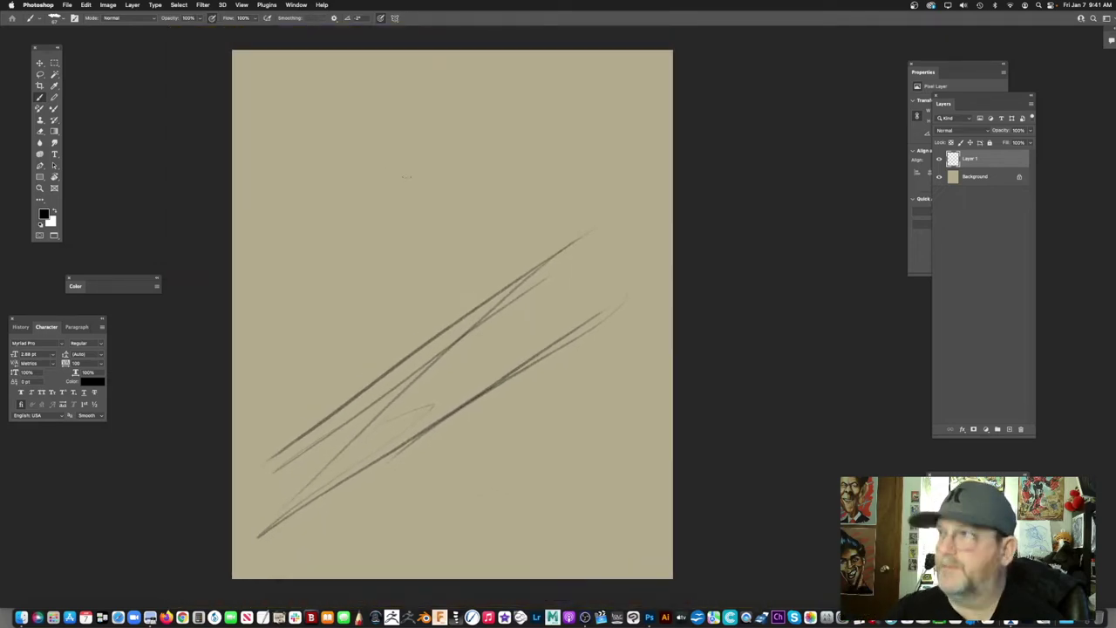
pyautogui.moveTo(453, 140)
pyautogui.mouseDown()
pyautogui.moveTo(462, 192)
pyautogui.moveTo(380, 170)
pyautogui.moveTo(448, 132)
pyautogui.moveTo(452, 202)
pyautogui.moveTo(357, 260)
pyautogui.mouseUp()
pyautogui.moveTo(509, 180)
pyautogui.mouseDown()
pyautogui.moveTo(461, 300)
pyautogui.moveTo(491, 218)
pyautogui.mouseUp()
pyautogui.moveTo(358, 196)
pyautogui.mouseDown()
pyautogui.moveTo(274, 349)
pyautogui.moveTo(269, 427)
pyautogui.moveTo(373, 328)
pyautogui.mouseUp()
pyautogui.moveTo(454, 170); pyautogui.dragTo(358, 349)
pyautogui.moveTo(454, 255)
pyautogui.mouseDown()
pyautogui.moveTo(441, 210)
pyautogui.moveTo(388, 251)
pyautogui.mouseUp()
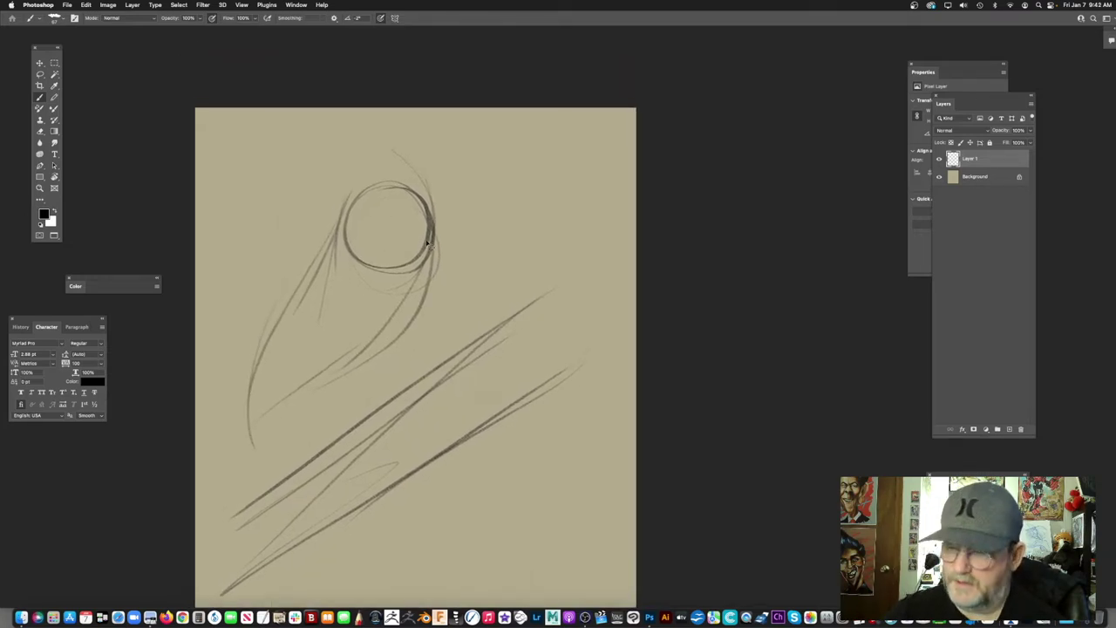
pyautogui.scroll(2, 437, 262)
pyautogui.press('super+z')
pyautogui.press('super+z')
pyautogui.press('super+z')
pyautogui.press('super+z')
pyautogui.press('super+z')
pyautogui.press('super+z')
pyautogui.press('super+z')
pyautogui.scroll(-5, 456, 328)
pyautogui.moveTo(455, 328); pyautogui.dragTo(439, 309)
pyautogui.moveTo(409, 236); pyautogui.dragTo(410, 252)
pyautogui.press('super+z')
# Step: Scale the branch sketch down with Free Transform, reposition it on the canvas, and apply the change
pyautogui.press('super+t')
pyautogui.moveTo(541, 203); pyautogui.dragTo(536, 253)
pyautogui.moveTo(588, 111); pyautogui.dragTo(502, 205)
pyautogui.moveTo(471, 269)
pyautogui.mouseDown()
pyautogui.moveTo(503, 234)
pyautogui.moveTo(496, 200)
pyautogui.mouseUp()
pyautogui.press('Return')
pyautogui.scroll(2, 471, 267)
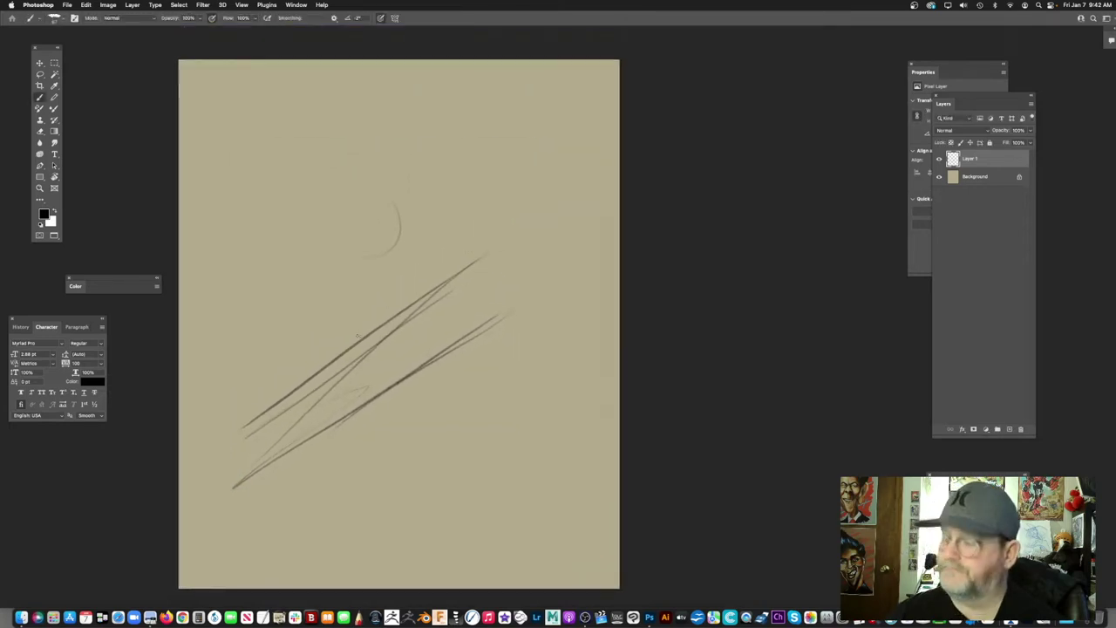
# Step: Sketch a tilted oval for the bird's body above the branch, with tapering tail lines at its lower left
pyautogui.moveTo(316, 317)
pyautogui.mouseDown()
pyautogui.moveTo(356, 305)
pyautogui.moveTo(391, 260)
pyautogui.moveTo(262, 257)
pyautogui.mouseUp()
pyautogui.moveTo(480, 225); pyautogui.dragTo(446, 282)
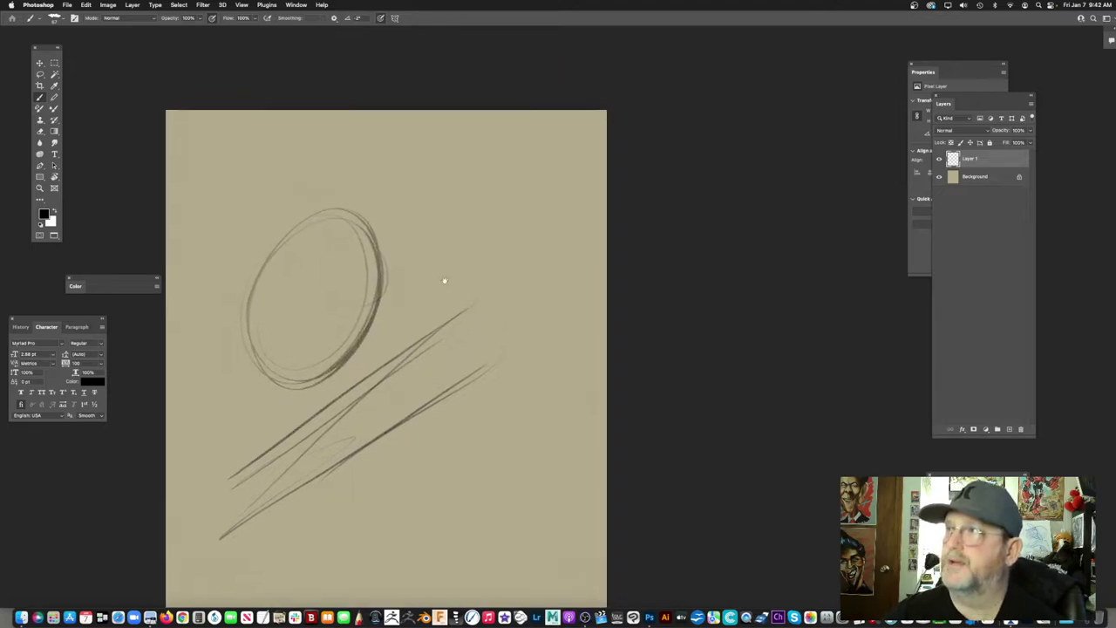
pyautogui.moveTo(337, 328); pyautogui.dragTo(415, 252)
pyautogui.moveTo(343, 211)
pyautogui.mouseDown()
pyautogui.moveTo(295, 316)
pyautogui.moveTo(311, 326)
pyautogui.moveTo(384, 305)
pyautogui.mouseUp()
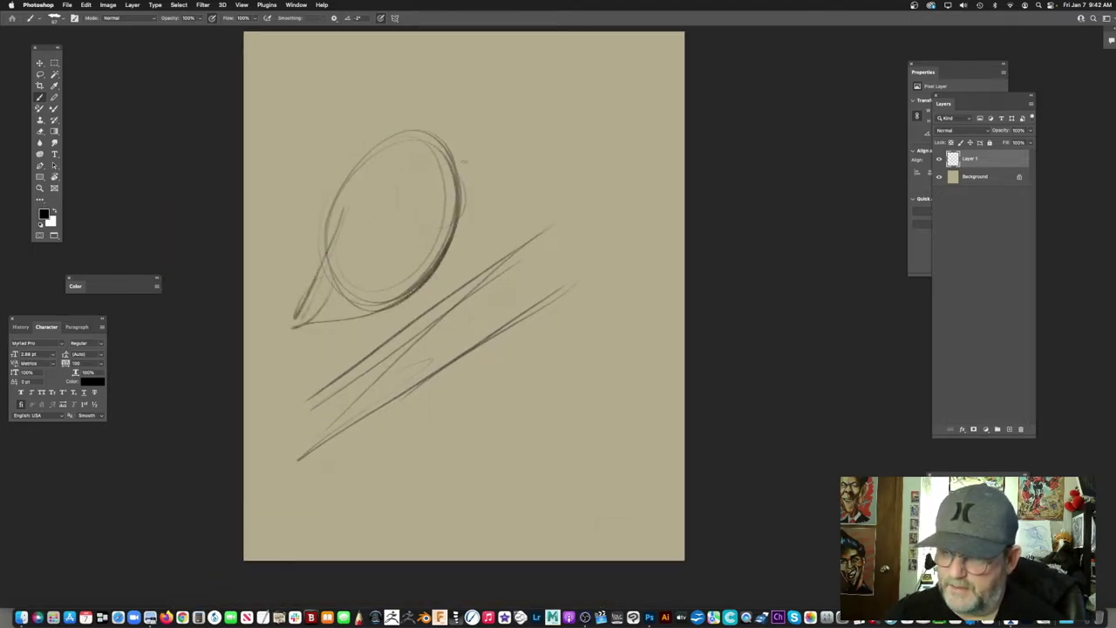
pyautogui.hscroll(3, 442, 200)
pyautogui.moveTo(296, 300)
pyautogui.mouseDown()
pyautogui.moveTo(279, 376)
pyautogui.moveTo(258, 408)
pyautogui.moveTo(304, 366)
pyautogui.mouseUp()
pyautogui.scroll(2, 364, 286)
pyautogui.hscroll(2, 364, 286)
pyautogui.scroll(-2, 349, 288)
pyautogui.hscroll(-2, 349, 288)
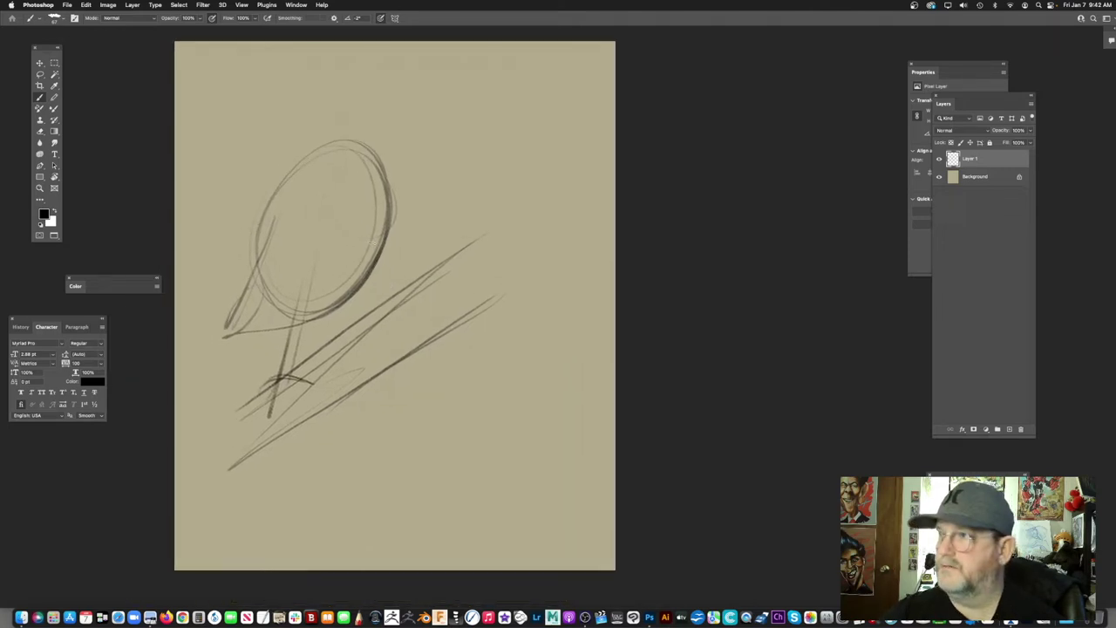
pyautogui.press('super+z')
pyautogui.moveTo(290, 245); pyautogui.dragTo(279, 376)
pyautogui.moveTo(304, 306); pyautogui.dragTo(274, 379)
pyautogui.press('super+z')
pyautogui.press('super+z')
pyautogui.press('super+z')
pyautogui.press('super+z')
pyautogui.press('super+z')
# Step: Sketch the first leg from the body's underside down to the branch, with a curved foot gripping it
pyautogui.moveTo(317, 246)
pyautogui.mouseDown()
pyautogui.moveTo(291, 382)
pyautogui.moveTo(295, 372)
pyautogui.moveTo(314, 381)
pyautogui.mouseUp()
pyautogui.moveTo(296, 366); pyautogui.dragTo(318, 373)
pyautogui.scroll(2, 430, 285)
pyautogui.hscroll(2, 430, 285)
pyautogui.scroll(-2, 366, 285)
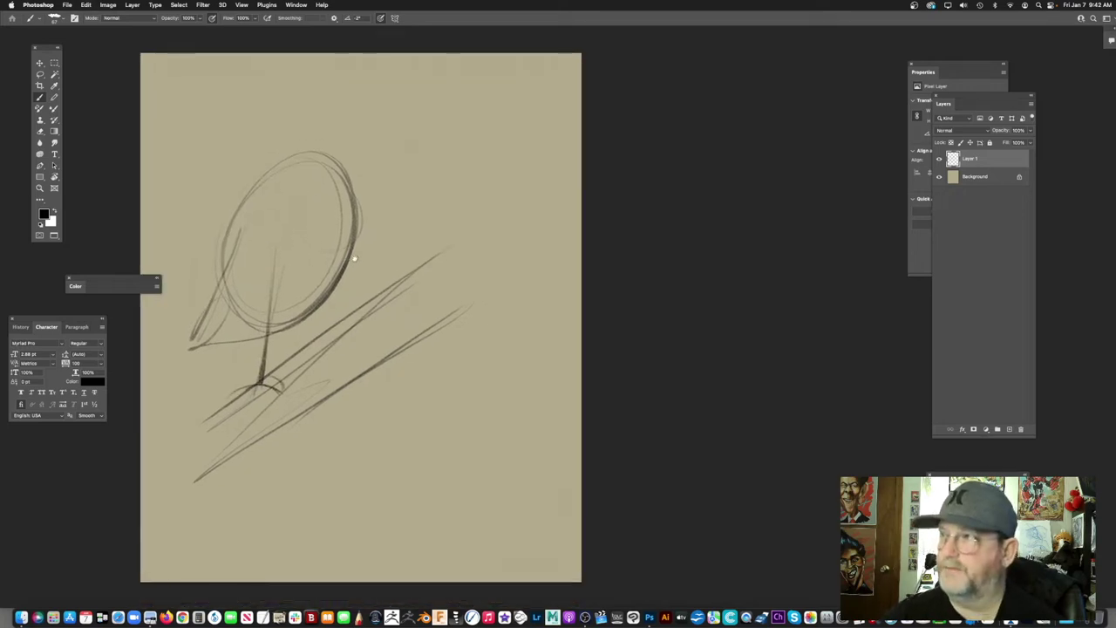
# Step: Sketch the second leg and foot reaching the branch's upper part, darken the first foot's claw, and add a curved contour across the branch
pyautogui.moveTo(321, 271)
pyautogui.mouseDown()
pyautogui.moveTo(316, 322)
pyautogui.moveTo(334, 299)
pyautogui.moveTo(495, 303)
pyautogui.moveTo(362, 345)
pyautogui.moveTo(391, 375)
pyautogui.mouseUp()
pyautogui.scroll(2, 448, 270)
pyautogui.moveTo(360, 330); pyautogui.dragTo(395, 303)
pyautogui.moveTo(404, 333); pyautogui.dragTo(482, 290)
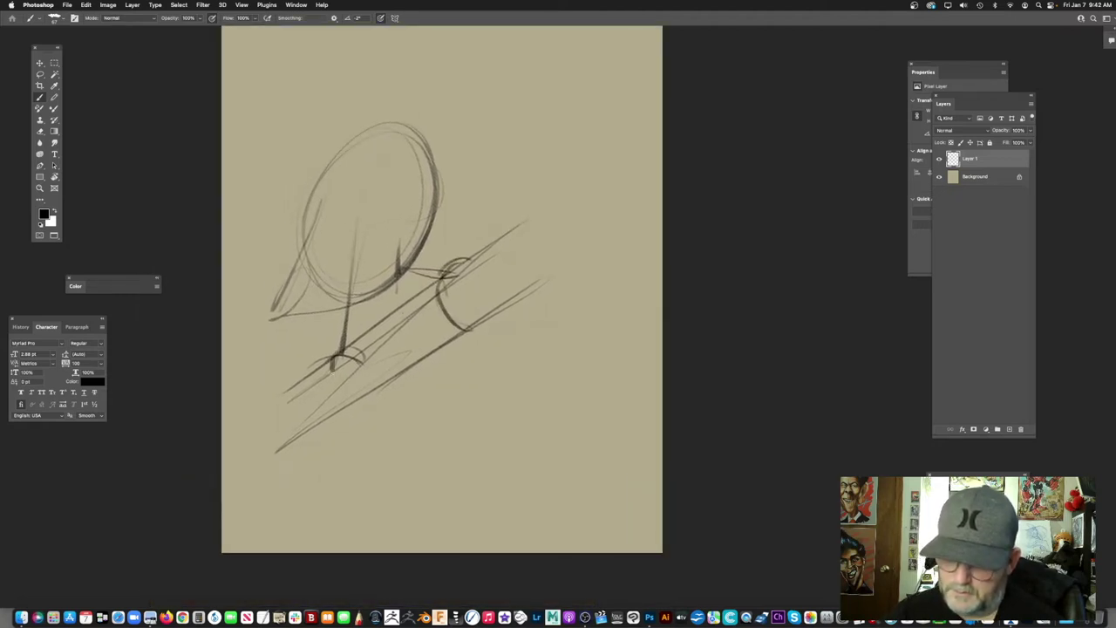
pyautogui.moveTo(338, 352); pyautogui.dragTo(335, 382)
pyautogui.moveTo(486, 266); pyautogui.dragTo(497, 298)
pyautogui.scroll(2, 497, 300)
pyautogui.hscroll(-1, 496, 299)
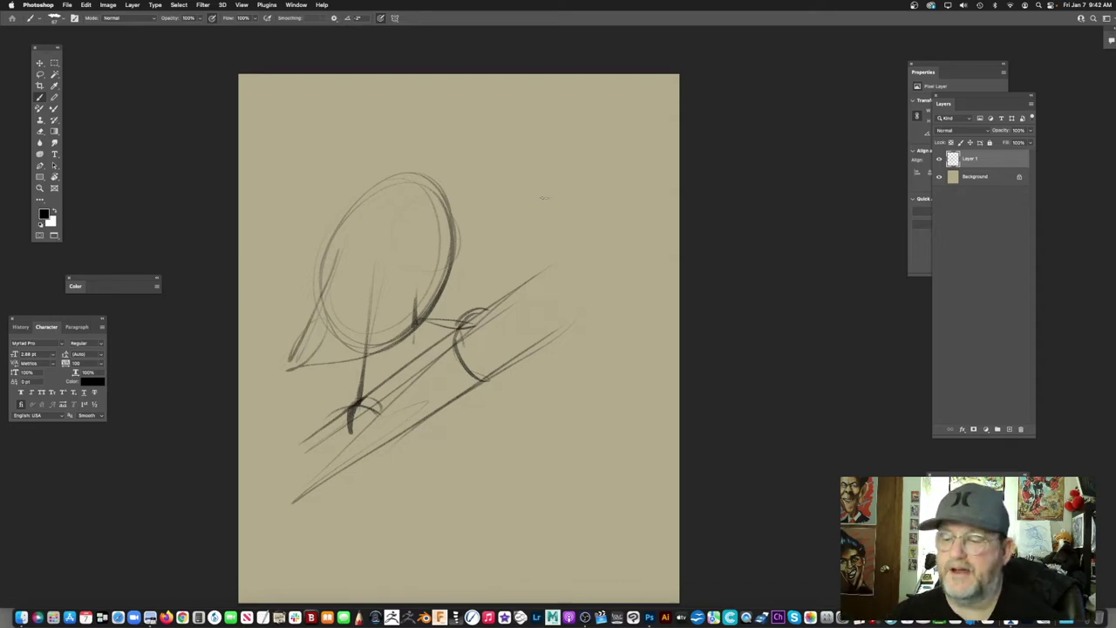
# Step: Sketch a circle for the head overlapping the body's upper end, and outline the throat, back and folded wing
pyautogui.moveTo(405, 264); pyautogui.dragTo(393, 296)
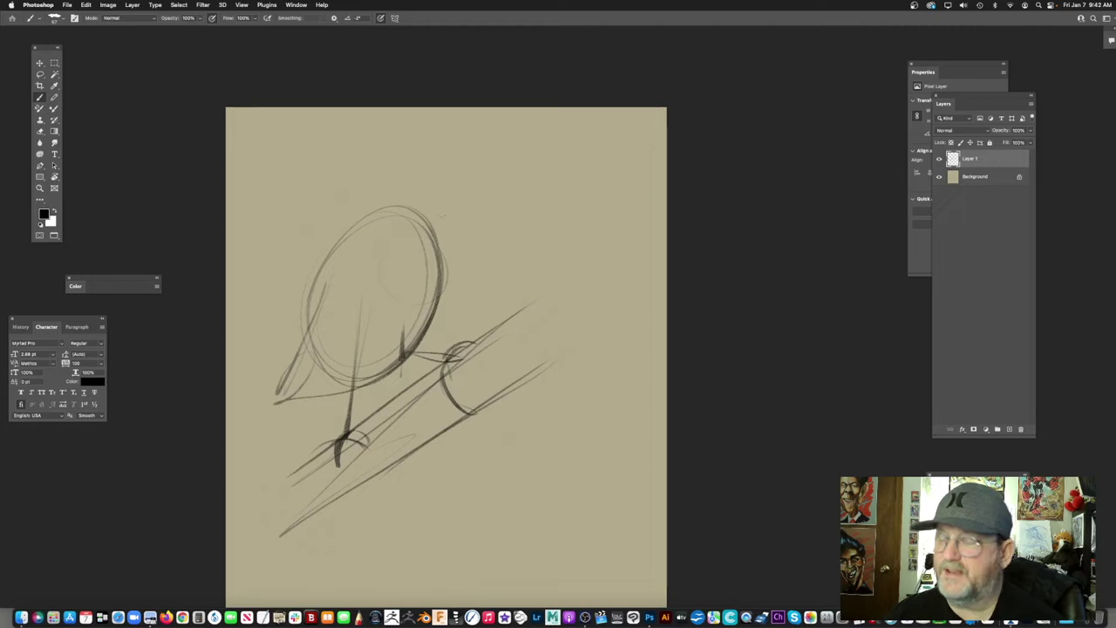
pyautogui.moveTo(335, 239)
pyautogui.mouseDown()
pyautogui.moveTo(302, 352)
pyautogui.moveTo(330, 250)
pyautogui.moveTo(373, 219)
pyautogui.mouseUp()
pyautogui.moveTo(464, 247); pyautogui.dragTo(422, 284)
pyautogui.moveTo(249, 341)
pyautogui.mouseDown()
pyautogui.moveTo(340, 240)
pyautogui.moveTo(403, 281)
pyautogui.moveTo(418, 201)
pyautogui.moveTo(403, 184)
pyautogui.moveTo(380, 180)
pyautogui.moveTo(332, 225)
pyautogui.mouseUp()
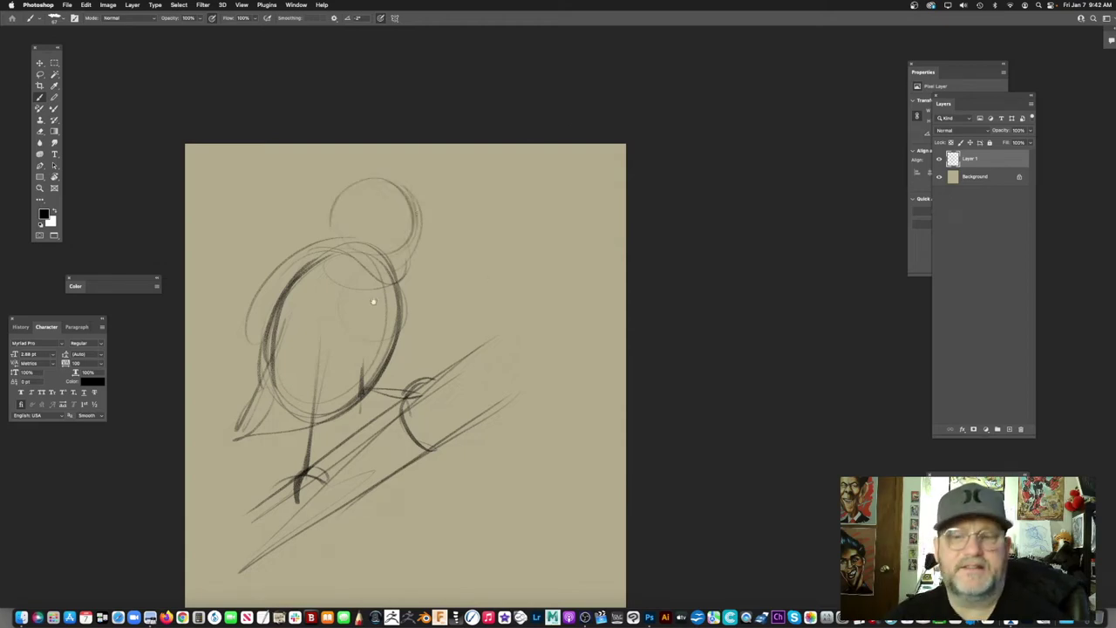
pyautogui.keyDown('super'); pyautogui.click(373, 302); pyautogui.keyUp('super')
pyautogui.moveTo(355, 342); pyautogui.dragTo(382, 379)
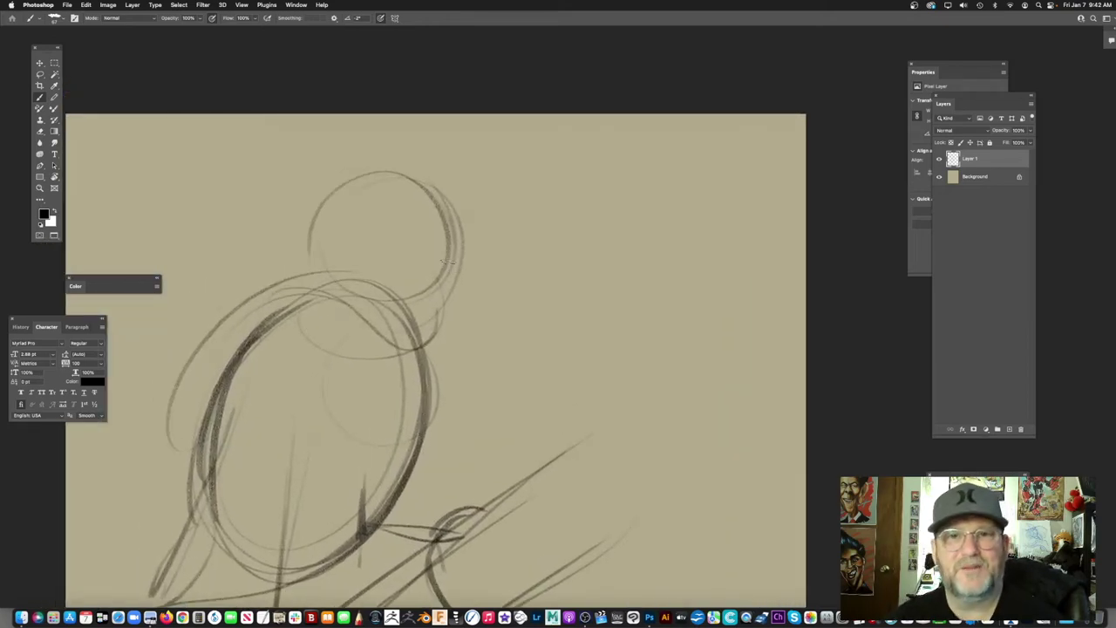
pyautogui.moveTo(415, 318); pyautogui.dragTo(523, 126)
pyautogui.press('z')
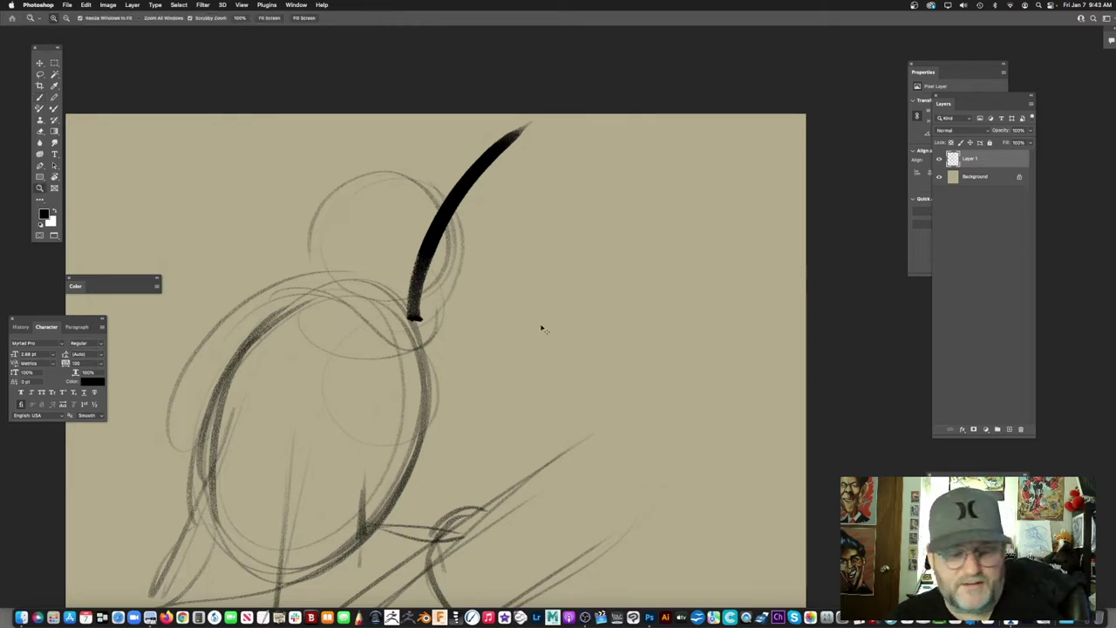
pyautogui.press('super+z')
# Step: With a thinner brush, sketch the slanting face line across the head and the upper beak line extending beyond it
pyautogui.moveTo(495, 229); pyautogui.dragTo(484, 262)
pyautogui.click(38, 98)
pyautogui.moveTo(483, 190)
pyautogui.mouseDown()
pyautogui.moveTo(384, 275)
pyautogui.moveTo(497, 175)
pyautogui.mouseUp()
pyautogui.hscroll(5, 488, 178)
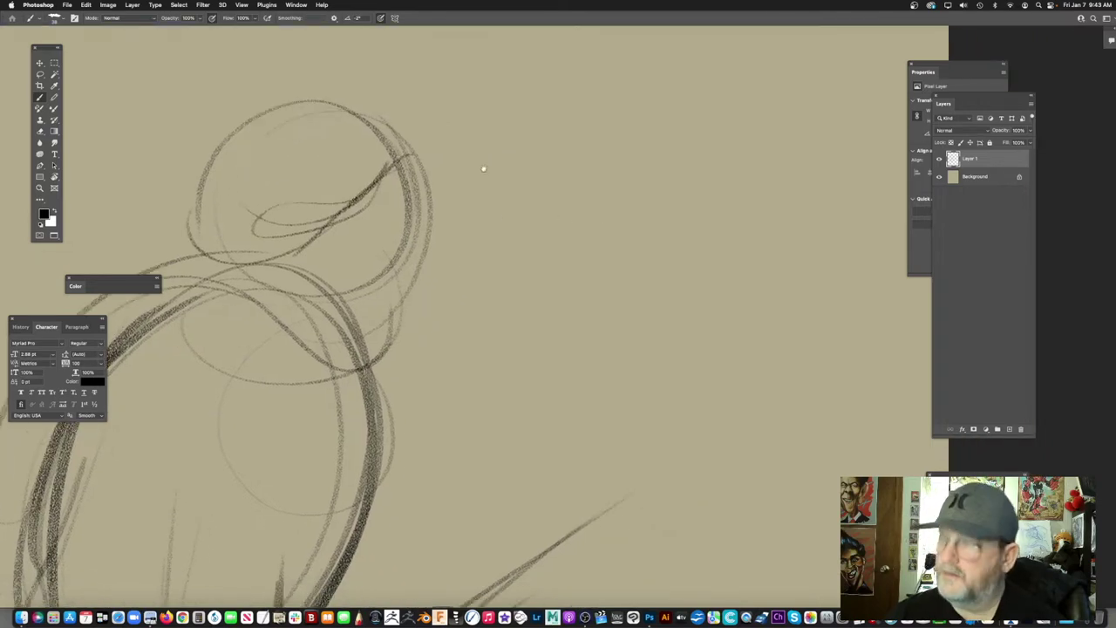
pyautogui.moveTo(408, 162)
pyautogui.mouseDown()
pyautogui.moveTo(465, 203)
pyautogui.moveTo(478, 155)
pyautogui.mouseUp()
pyautogui.moveTo(379, 281)
pyautogui.mouseDown()
pyautogui.moveTo(511, 193)
pyautogui.moveTo(467, 189)
pyautogui.mouseUp()
pyautogui.moveTo(415, 113); pyautogui.dragTo(511, 277)
pyautogui.press('super+z')
pyautogui.moveTo(405, 96)
pyautogui.mouseDown()
pyautogui.moveTo(455, 150)
pyautogui.moveTo(474, 353)
pyautogui.mouseUp()
pyautogui.moveTo(537, 265)
pyautogui.mouseDown()
pyautogui.moveTo(423, 395)
pyautogui.moveTo(458, 299)
pyautogui.mouseUp()
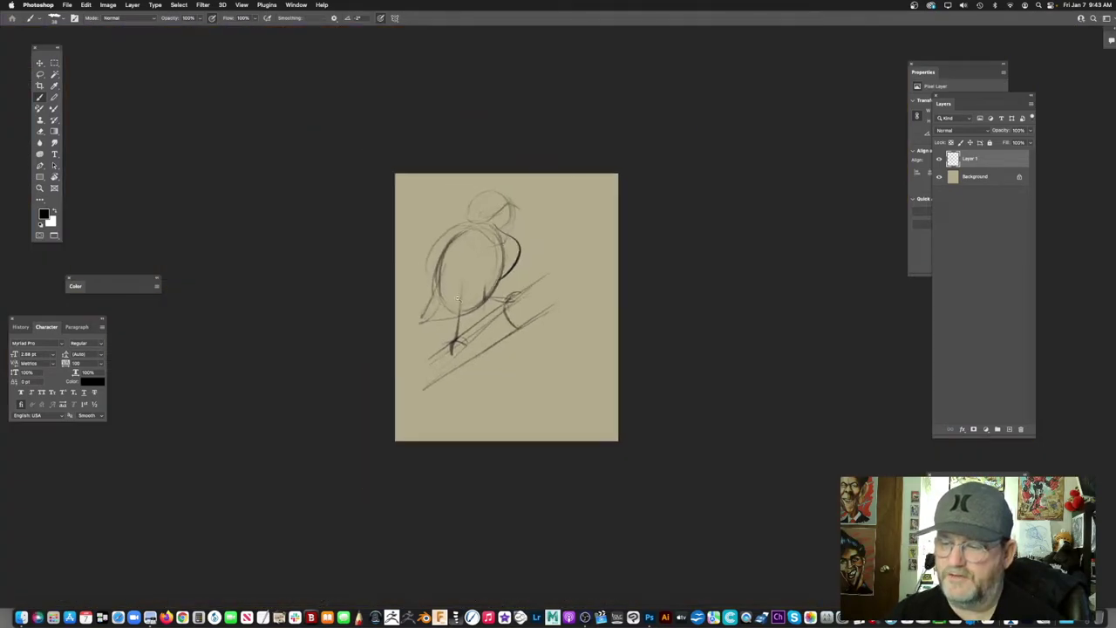
pyautogui.scroll(5, 517, 253)
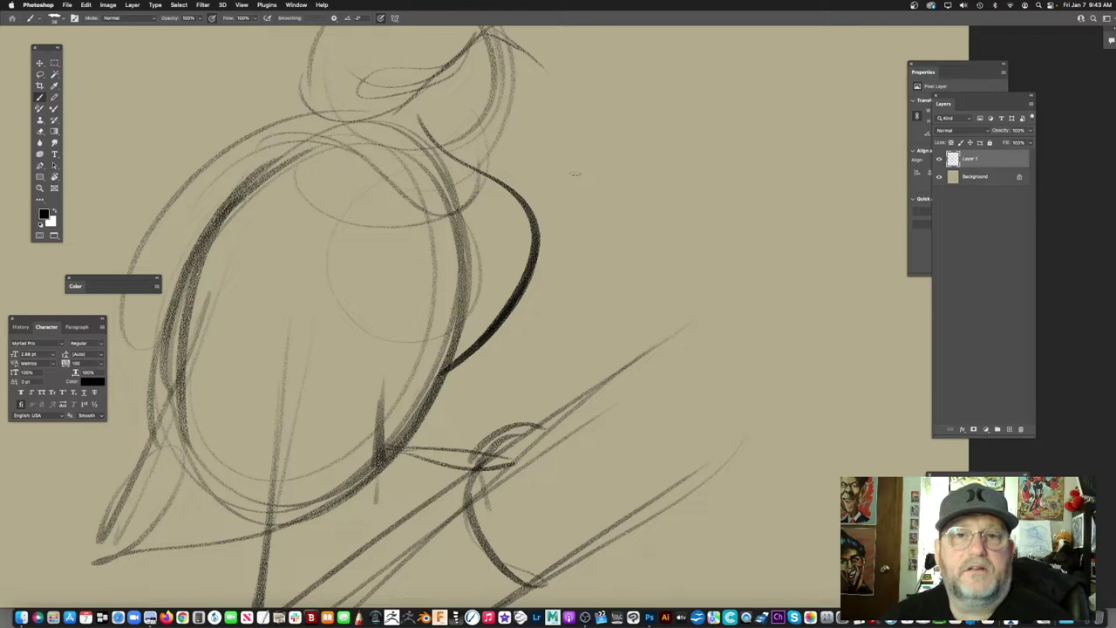
pyautogui.press('super+z')
pyautogui.press('super+z')
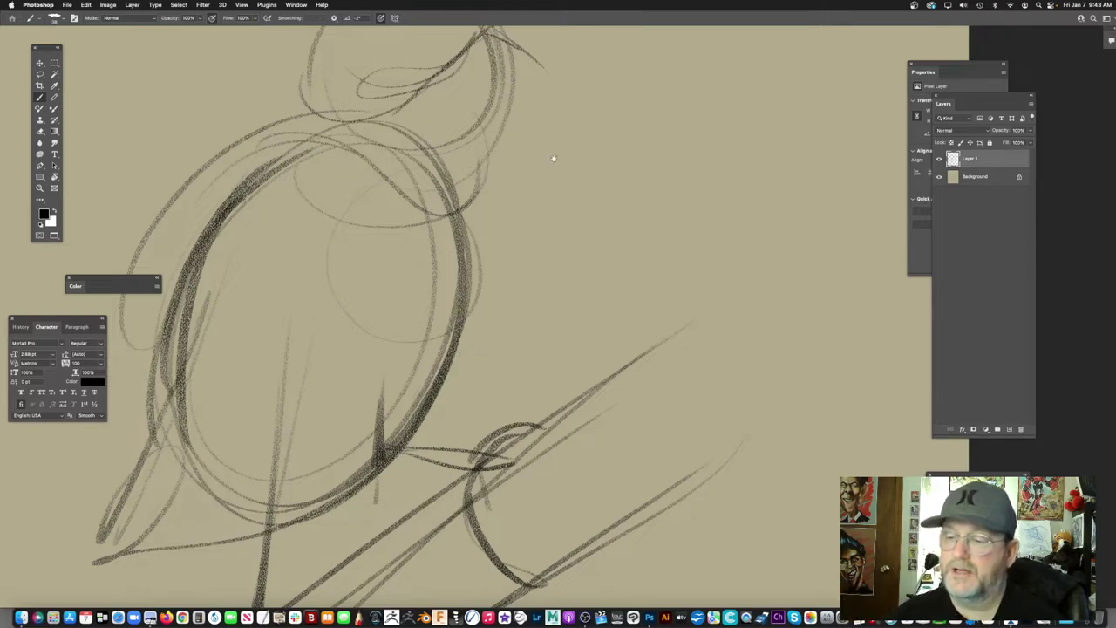
# Step: Refine the crown and back of the head, and draw the nape running down into the bird's shoulder and back
pyautogui.scroll(-2, 553, 158)
pyautogui.scroll(2, 493, 188)
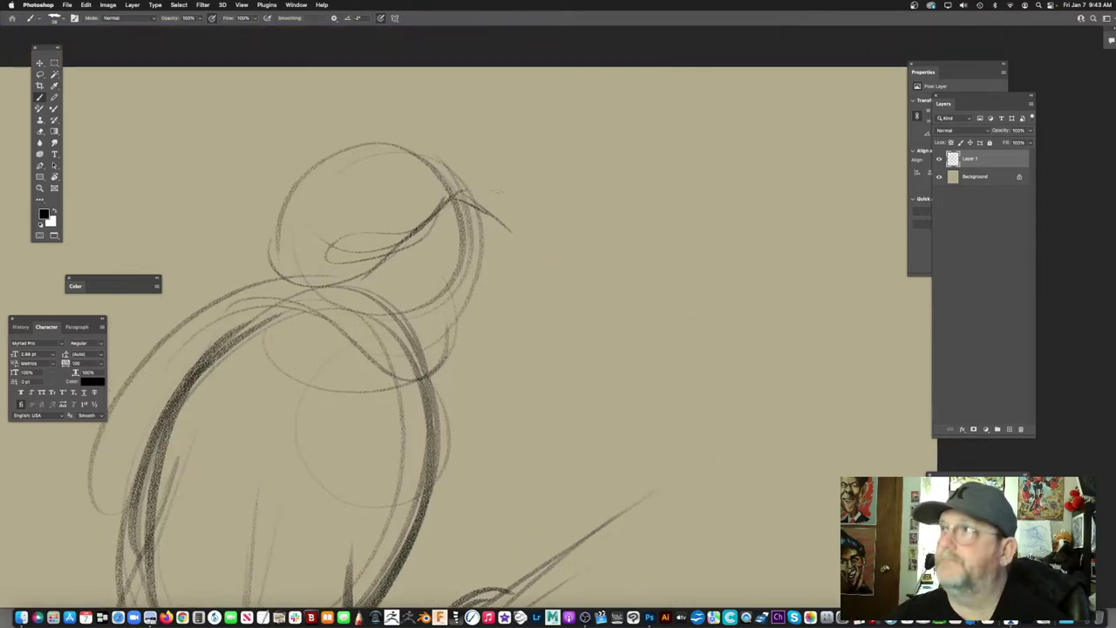
pyautogui.moveTo(425, 145); pyautogui.dragTo(449, 169)
pyautogui.moveTo(382, 121)
pyautogui.mouseDown()
pyautogui.moveTo(487, 190)
pyautogui.moveTo(353, 140)
pyautogui.mouseUp()
pyautogui.moveTo(292, 255); pyautogui.dragTo(280, 307)
pyautogui.moveTo(300, 234); pyautogui.dragTo(261, 319)
pyautogui.moveTo(283, 272); pyautogui.dragTo(206, 375)
pyautogui.moveTo(265, 316); pyautogui.dragTo(384, 283)
pyautogui.moveTo(503, 300); pyautogui.dragTo(504, 286)
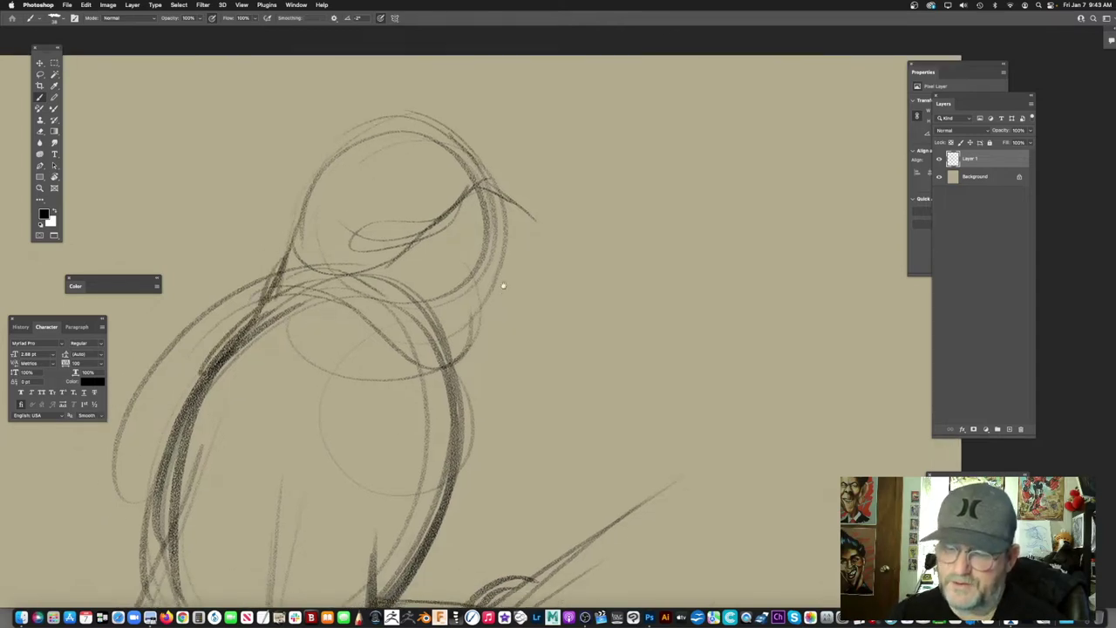
pyautogui.hscroll(-2, 503, 286)
pyautogui.scroll(-1, 503, 286)
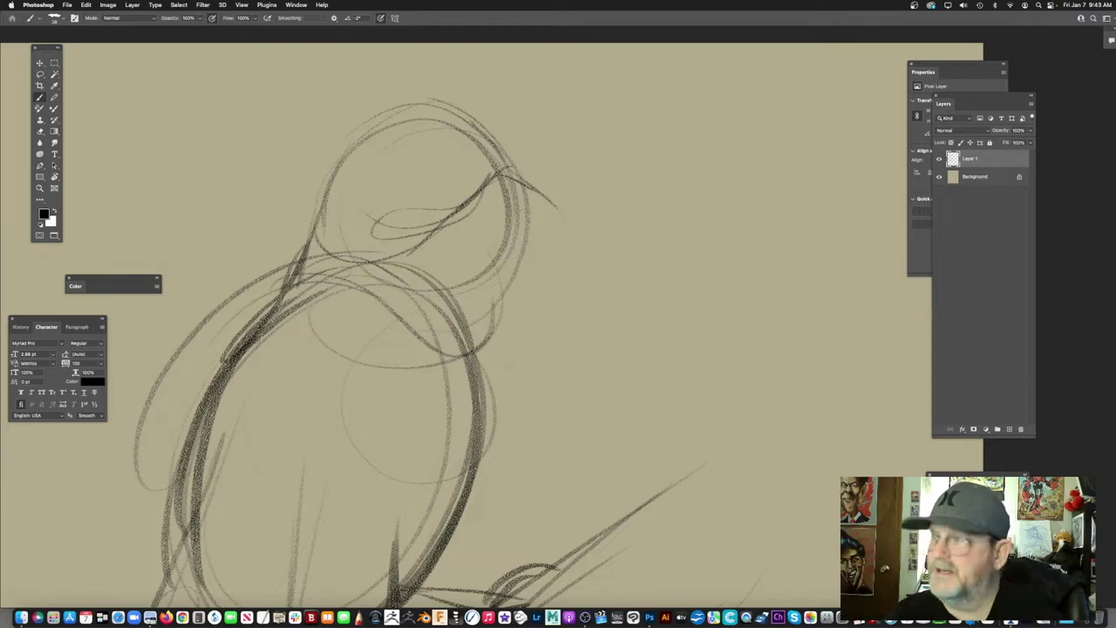
# Step: Sketch the curved upper beak, the mouth line and the lower beak, and draw the throat line running back beneath the beak
pyautogui.hscroll(3, 510, 218)
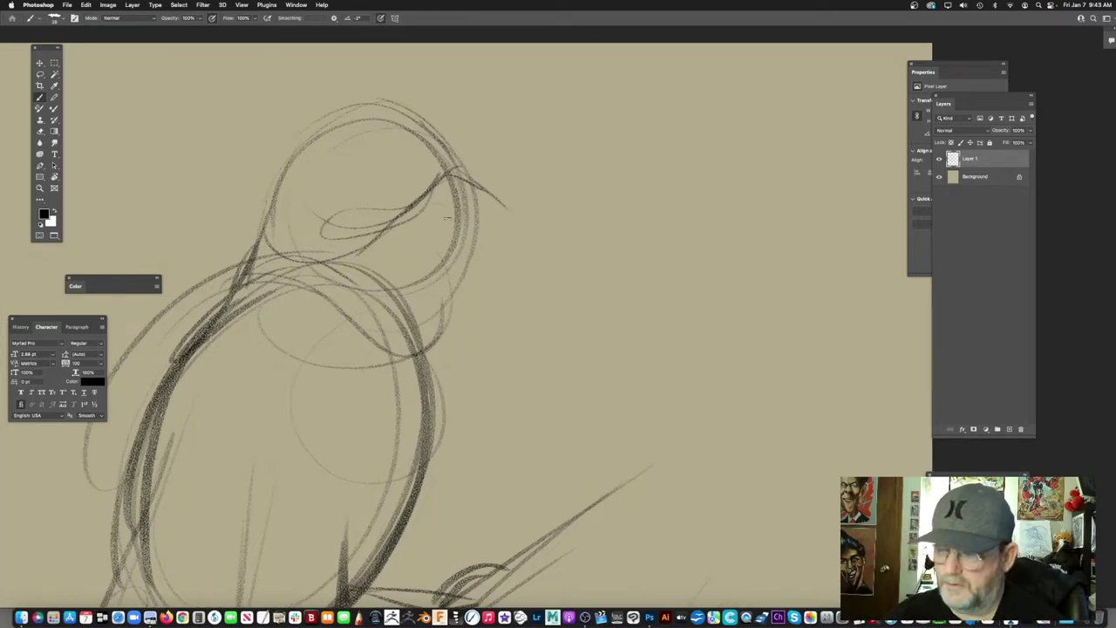
pyautogui.moveTo(507, 207); pyautogui.dragTo(482, 185)
pyautogui.moveTo(510, 235)
pyautogui.mouseDown()
pyautogui.moveTo(410, 250)
pyautogui.moveTo(381, 216)
pyautogui.moveTo(553, 232)
pyautogui.mouseUp()
pyautogui.moveTo(613, 201); pyautogui.dragTo(515, 202)
pyautogui.moveTo(375, 177); pyautogui.dragTo(416, 229)
pyautogui.moveTo(447, 229)
pyautogui.mouseDown()
pyautogui.moveTo(518, 250)
pyautogui.moveTo(558, 293)
pyautogui.mouseUp()
pyautogui.moveTo(530, 207); pyautogui.dragTo(496, 188)
pyautogui.moveTo(418, 228); pyautogui.dragTo(469, 129)
pyautogui.moveTo(533, 214)
pyautogui.mouseDown()
pyautogui.moveTo(481, 278)
pyautogui.moveTo(492, 309)
pyautogui.mouseUp()
pyautogui.moveTo(574, 300)
pyautogui.mouseDown()
pyautogui.moveTo(550, 232)
pyautogui.moveTo(493, 239)
pyautogui.mouseUp()
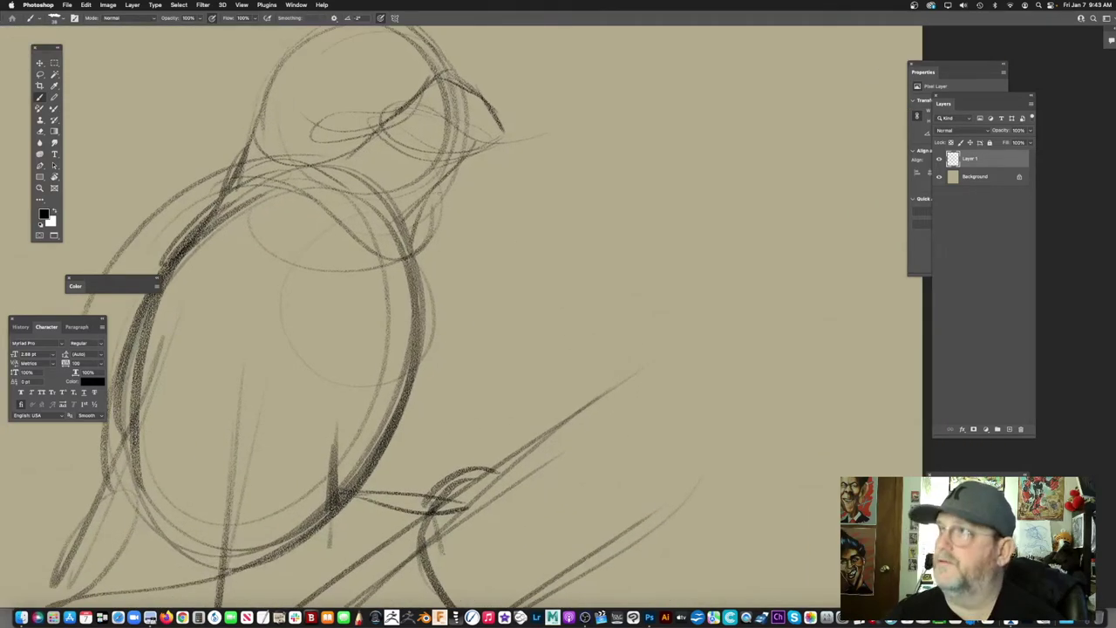
# Step: Darken the front of the neck and the breast with short overlapping strokes that run into the body's front edge
pyautogui.moveTo(442, 173); pyautogui.dragTo(430, 251)
pyautogui.moveTo(432, 202); pyautogui.dragTo(443, 276)
pyautogui.moveTo(432, 221); pyautogui.dragTo(443, 308)
pyautogui.moveTo(436, 288); pyautogui.dragTo(413, 396)
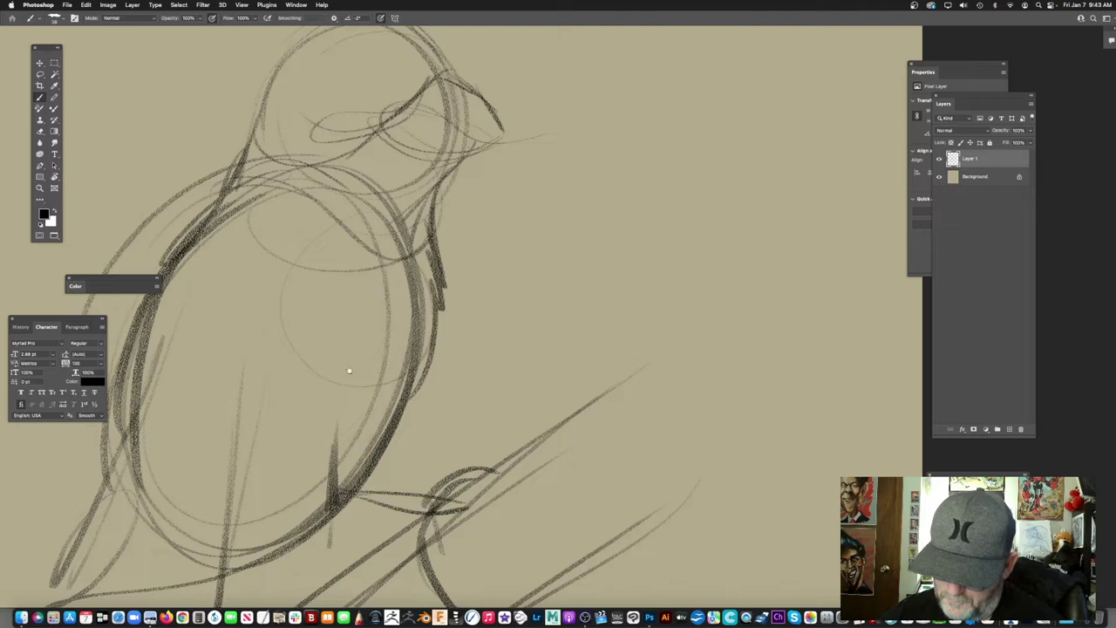
pyautogui.moveTo(418, 312); pyautogui.dragTo(532, 307)
# Step: Add shoulder strokes along the bird's upper back and a wavy wing contour across the body to the breast
pyautogui.scroll(-2, 531, 307)
pyautogui.hscroll(-1, 529, 288)
pyautogui.moveTo(443, 151); pyautogui.dragTo(316, 232)
pyautogui.moveTo(349, 188)
pyautogui.mouseDown()
pyautogui.moveTo(296, 300)
pyautogui.moveTo(563, 197)
pyautogui.mouseUp()
pyautogui.moveTo(530, 247); pyautogui.dragTo(443, 303)
pyautogui.moveTo(437, 236)
pyautogui.mouseDown()
pyautogui.moveTo(539, 225)
pyautogui.moveTo(505, 246)
pyautogui.mouseUp()
pyautogui.moveTo(424, 159); pyautogui.dragTo(312, 291)
pyautogui.moveTo(405, 160)
pyautogui.mouseDown()
pyautogui.moveTo(331, 246)
pyautogui.moveTo(318, 320)
pyautogui.mouseUp()
pyautogui.moveTo(336, 240); pyautogui.dragTo(324, 339)
pyautogui.moveTo(448, 148); pyautogui.dragTo(319, 365)
pyautogui.moveTo(449, 221)
pyautogui.mouseDown()
pyautogui.moveTo(381, 354)
pyautogui.moveTo(356, 329)
pyautogui.mouseUp()
pyautogui.moveTo(436, 243); pyautogui.dragTo(436, 253)
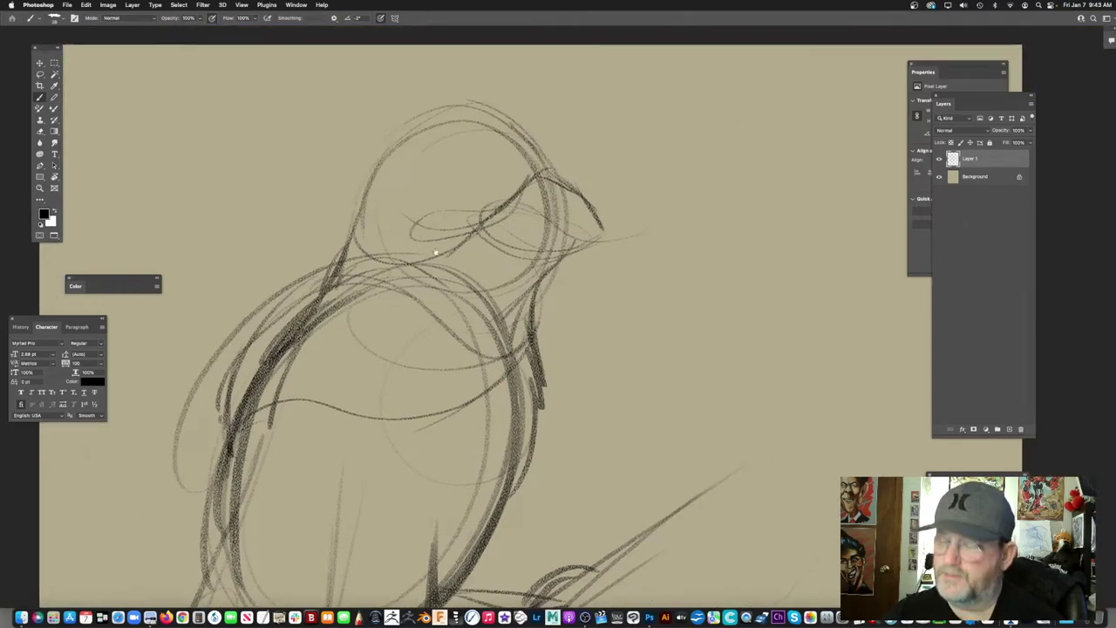
# Step: Add short feathery strokes along the crown and back of the head
pyautogui.scroll(3, 436, 253)
pyautogui.hscroll(1, 436, 253)
pyautogui.moveTo(527, 196); pyautogui.dragTo(480, 148)
pyautogui.moveTo(525, 176)
pyautogui.mouseDown()
pyautogui.moveTo(430, 139)
pyautogui.moveTo(445, 140)
pyautogui.moveTo(374, 159)
pyautogui.moveTo(338, 218)
pyautogui.mouseUp()
pyautogui.scroll(-3, 518, 250)
pyautogui.hscroll(2, 518, 250)
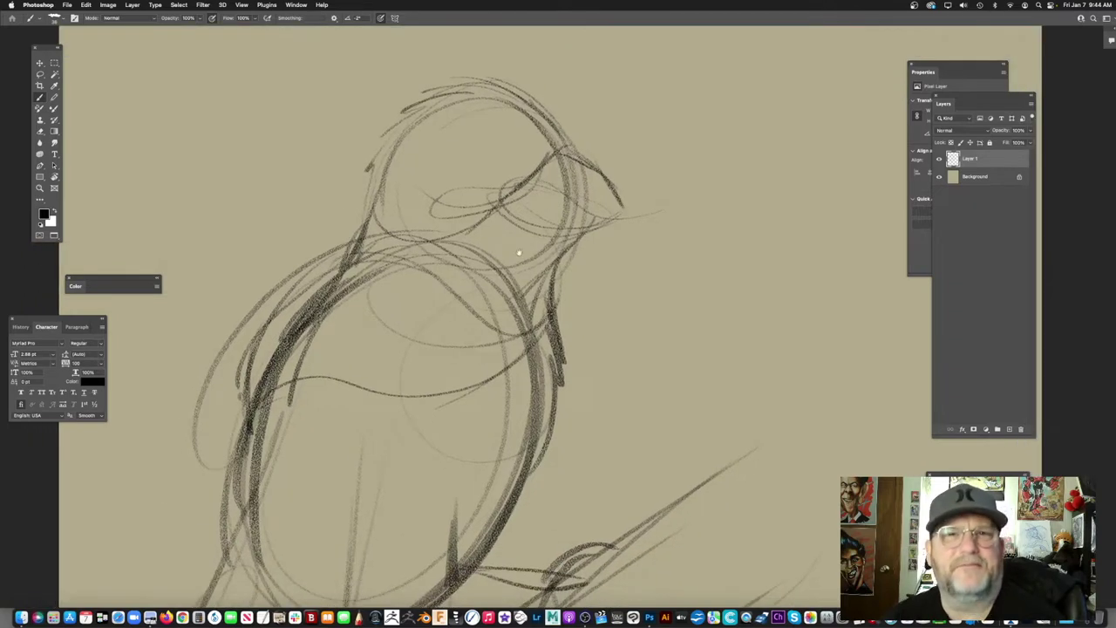
# Step: Sketch a curved line from the nape toward the face and a round eye at its front end
pyautogui.scroll(2, 519, 273)
pyautogui.hscroll(1, 519, 273)
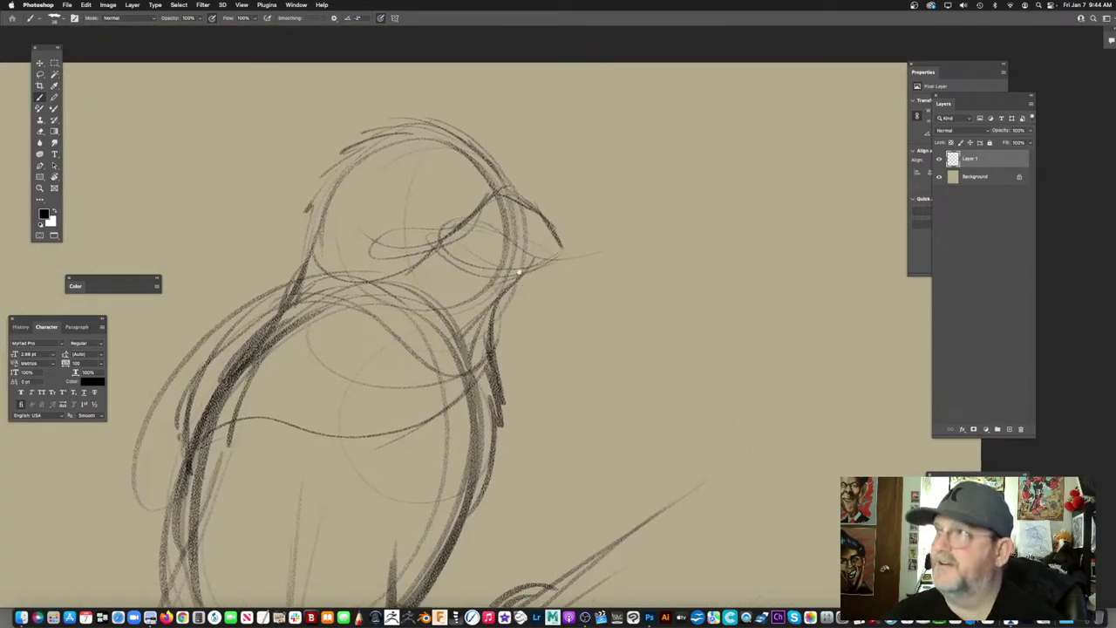
pyautogui.moveTo(408, 192); pyautogui.dragTo(314, 217)
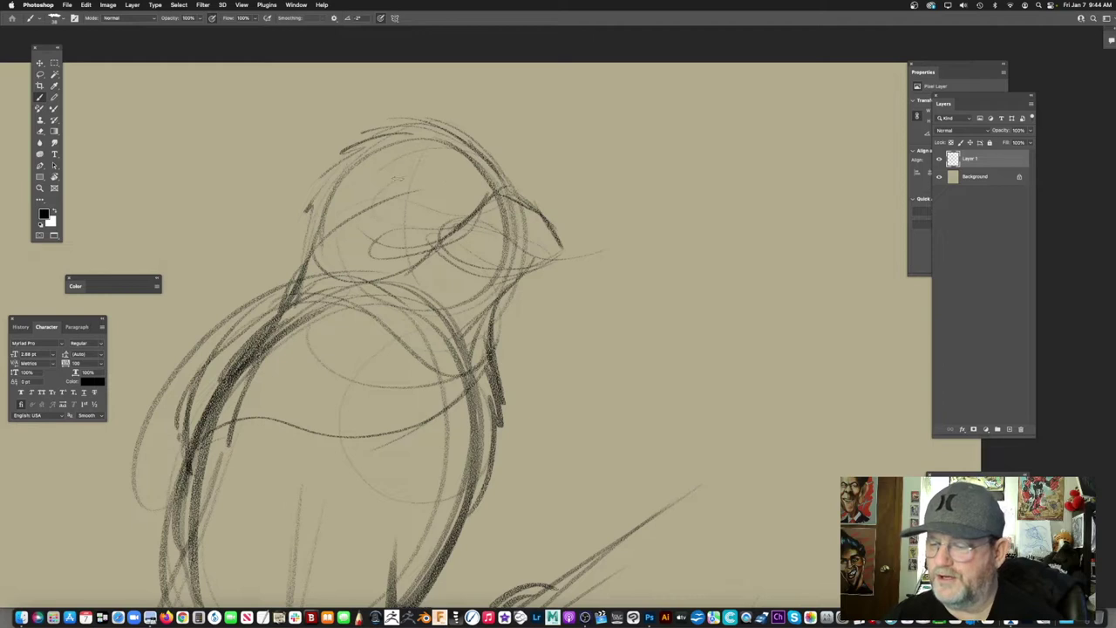
pyautogui.moveTo(440, 197)
pyautogui.mouseDown()
pyautogui.moveTo(409, 199)
pyautogui.moveTo(436, 185)
pyautogui.mouseUp()
pyautogui.hscroll(-2, 689, 175)
pyautogui.scroll(-1, 689, 175)
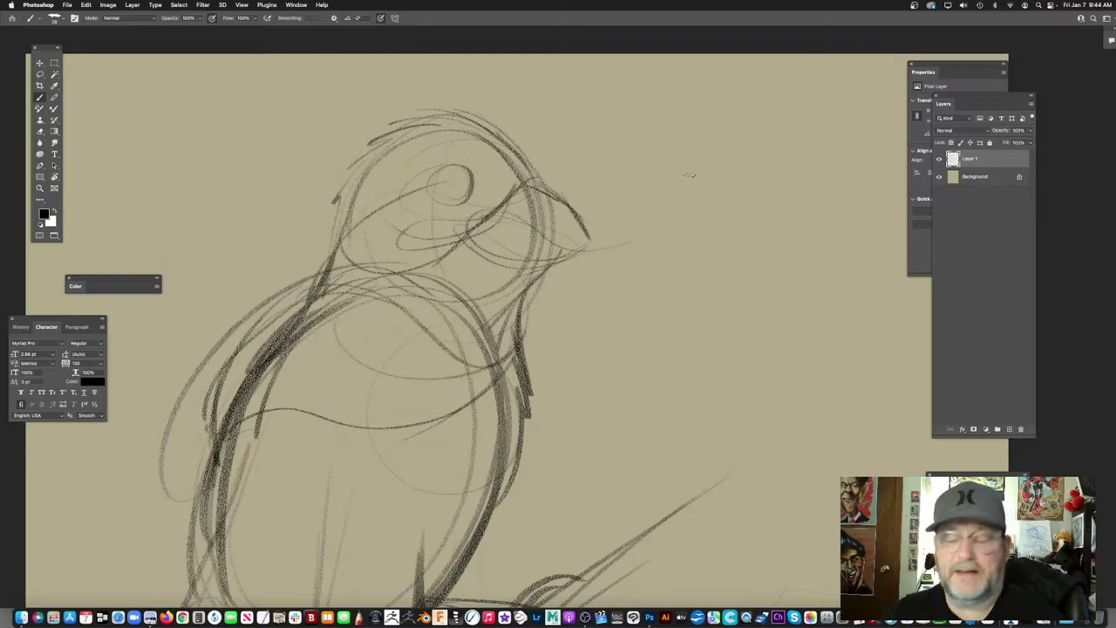
pyautogui.moveTo(581, 222); pyautogui.dragTo(575, 234)
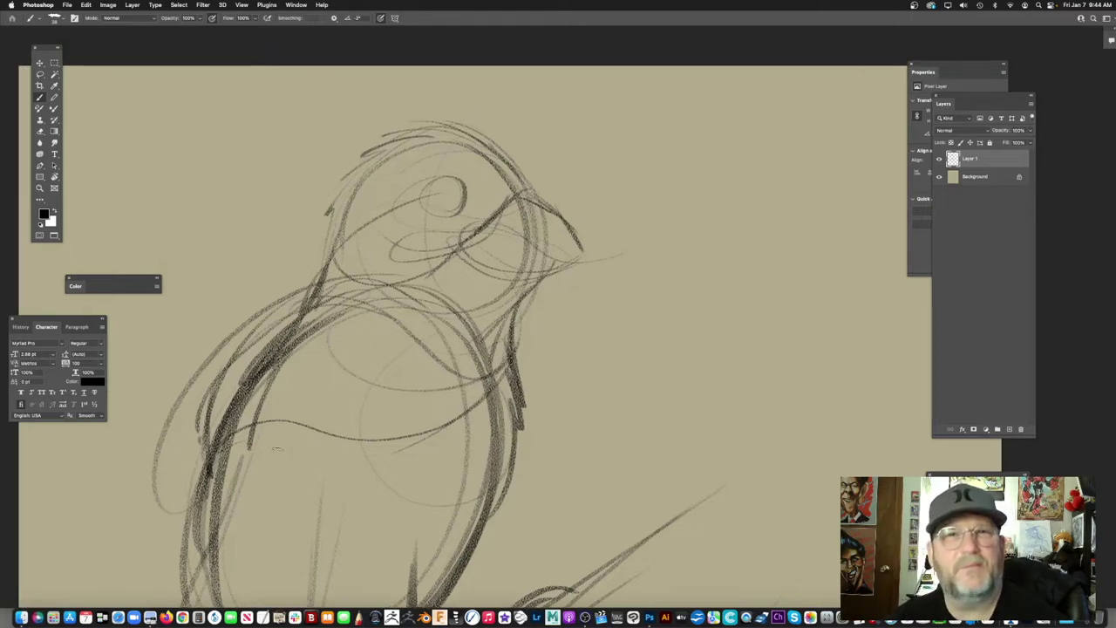
pyautogui.scroll(2, 520, 203)
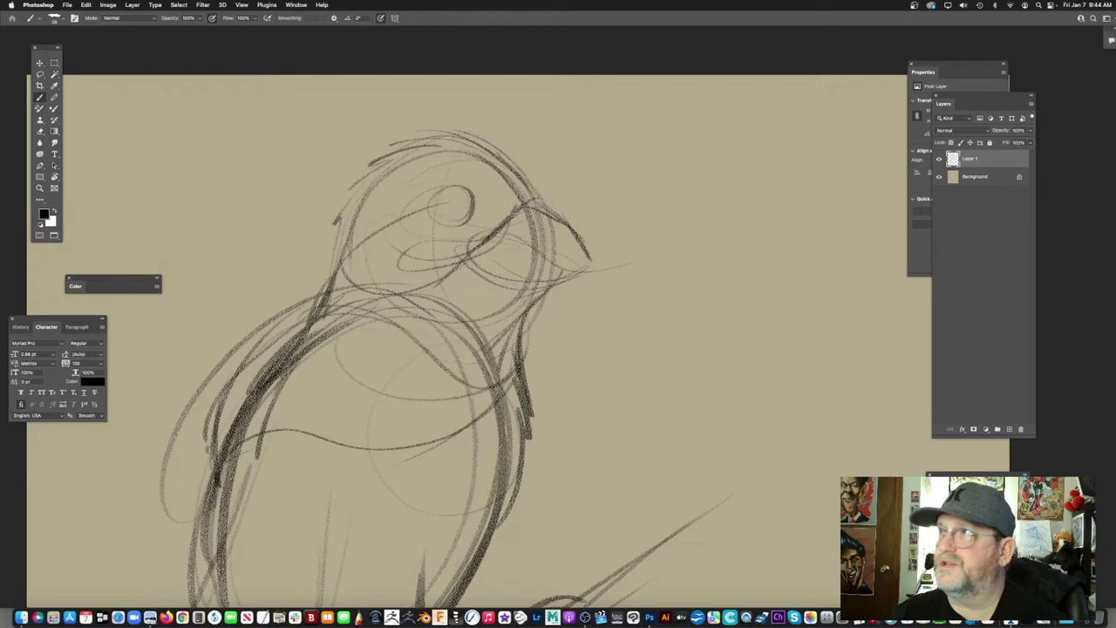
# Step: Darken the eye's outline and add its corners and light contour lines around the socket and brow
pyautogui.moveTo(435, 197)
pyautogui.mouseDown()
pyautogui.moveTo(420, 210)
pyautogui.moveTo(454, 185)
pyautogui.moveTo(475, 205)
pyautogui.moveTo(481, 230)
pyautogui.moveTo(464, 242)
pyautogui.mouseUp()
pyautogui.moveTo(477, 213)
pyautogui.mouseDown()
pyautogui.moveTo(494, 208)
pyautogui.moveTo(482, 229)
pyautogui.mouseUp()
pyautogui.moveTo(428, 205)
pyautogui.mouseDown()
pyautogui.moveTo(466, 224)
pyautogui.moveTo(448, 225)
pyautogui.mouseUp()
pyautogui.moveTo(412, 218); pyautogui.dragTo(422, 233)
pyautogui.moveTo(459, 184); pyautogui.dragTo(504, 252)
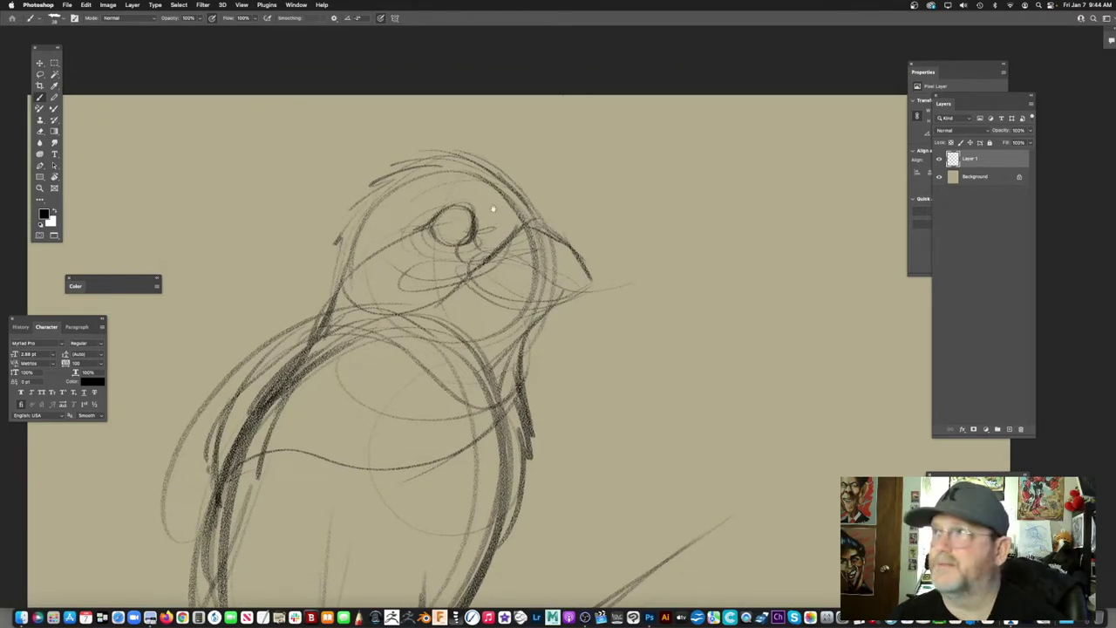
pyautogui.scroll(1, 478, 212)
pyautogui.moveTo(446, 209)
pyautogui.mouseDown()
pyautogui.moveTo(466, 218)
pyautogui.moveTo(431, 202)
pyautogui.mouseUp()
pyautogui.moveTo(476, 198); pyautogui.dragTo(502, 224)
pyautogui.moveTo(537, 276); pyautogui.dragTo(538, 260)
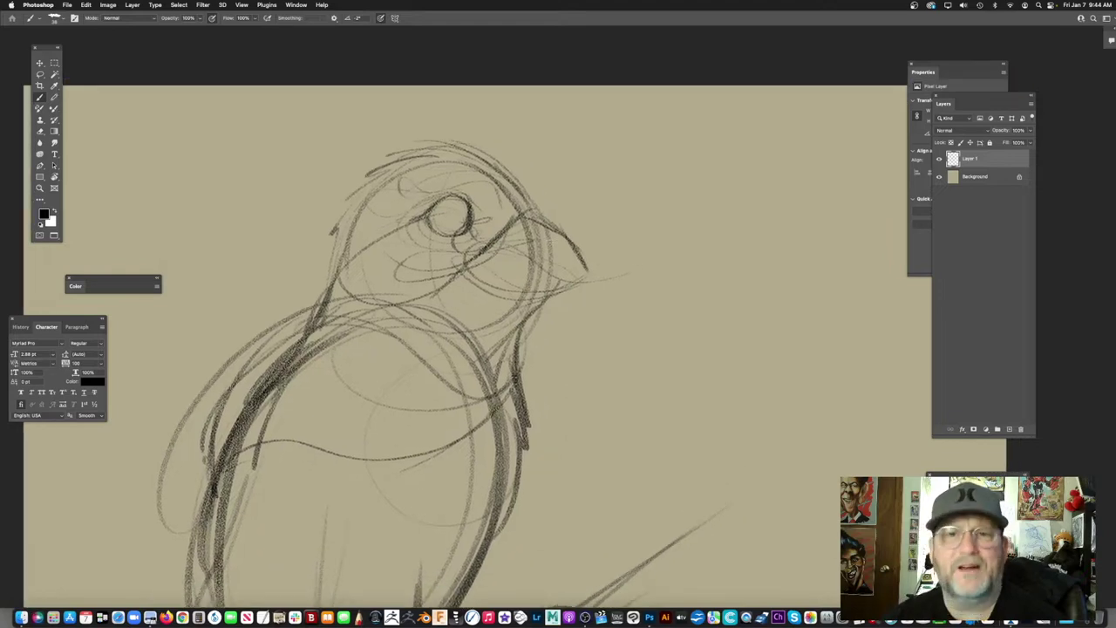
# Step: Draw a curved throat contour descending from the corner of the mouth below the cheek
pyautogui.scroll(-2, 478, 321)
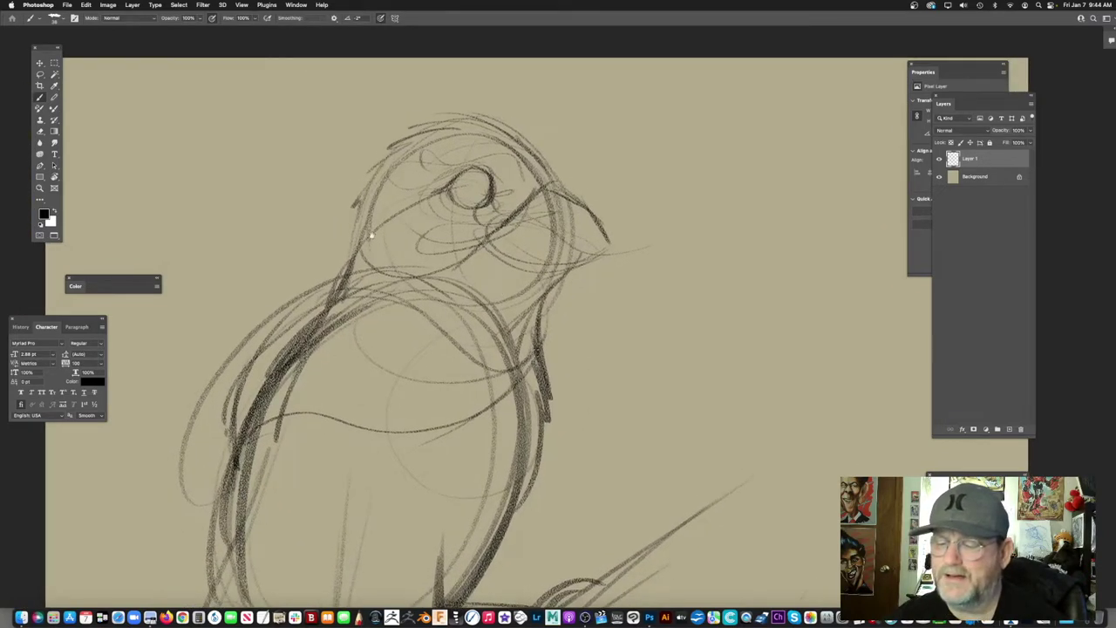
pyautogui.scroll(-6, 422, 255)
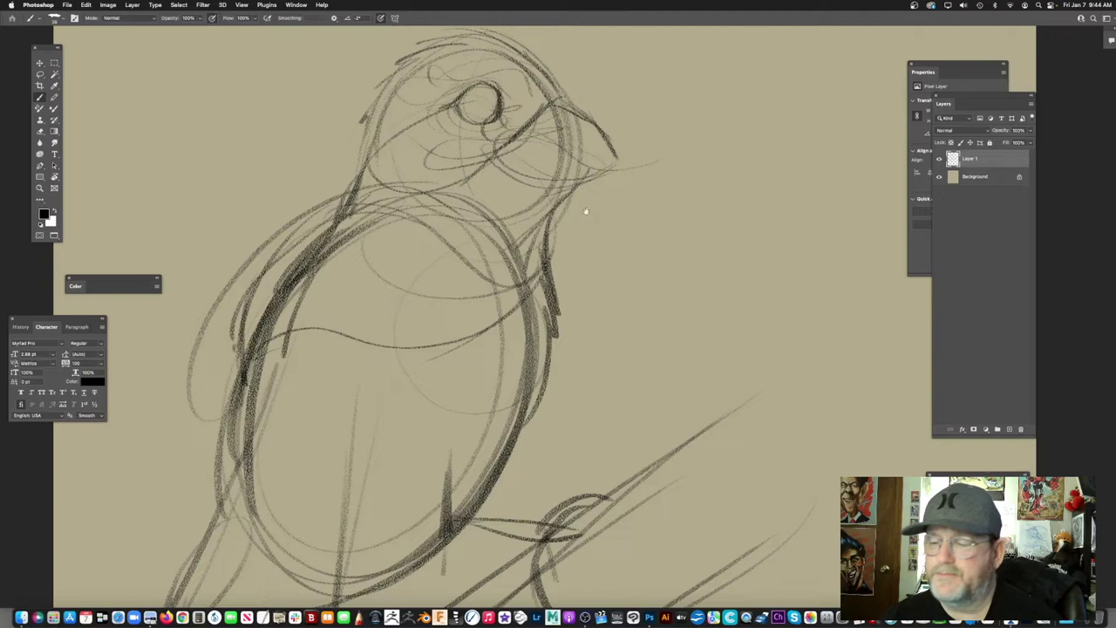
pyautogui.moveTo(423, 254); pyautogui.dragTo(361, 320)
pyautogui.hscroll(2, 392, 349)
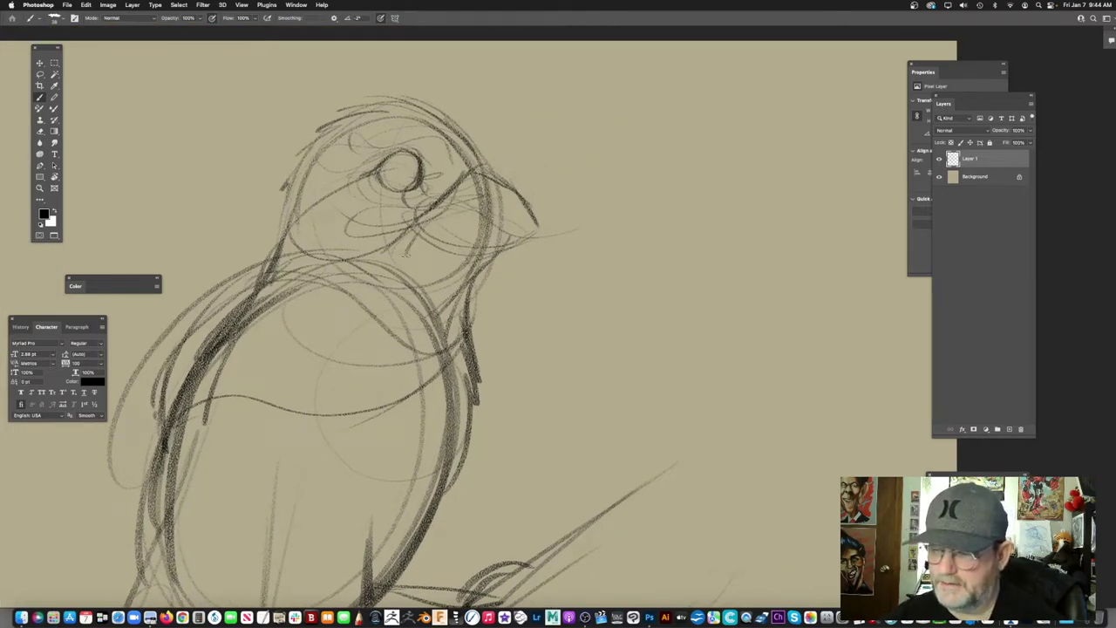
pyautogui.scroll(-3, 506, 305)
pyautogui.scroll(-3, 508, 303)
pyautogui.scroll(-2, 508, 303)
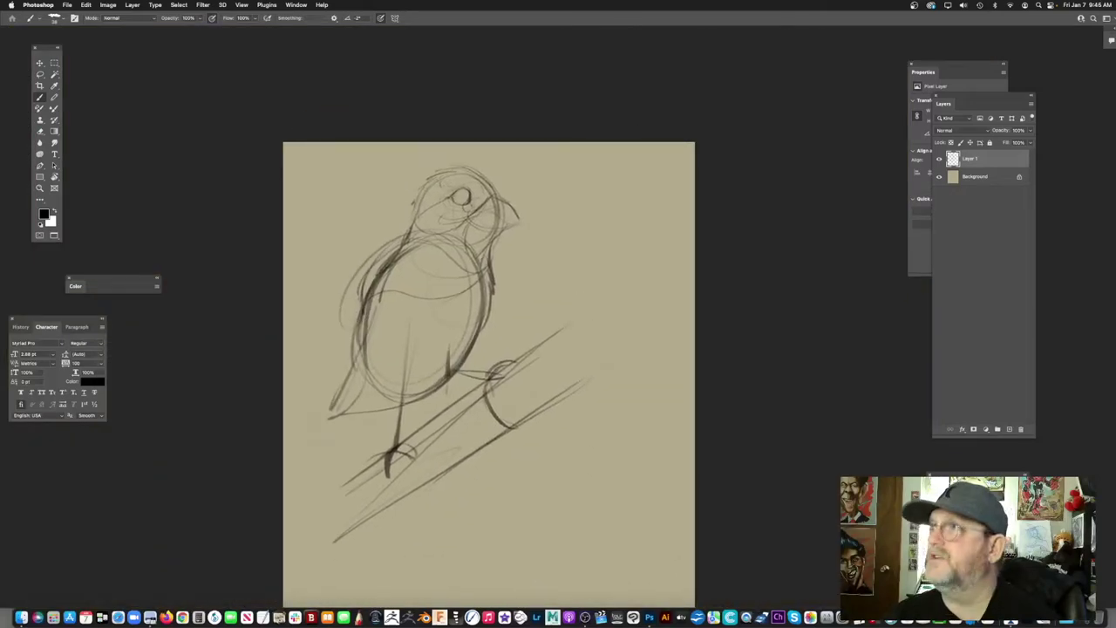
# Step: Examine the sparrow's head, eye and beak enlarged in the DDB027.jpg reference photo in Preview, and return to the Photoshop sketch
pyautogui.press('Tab')
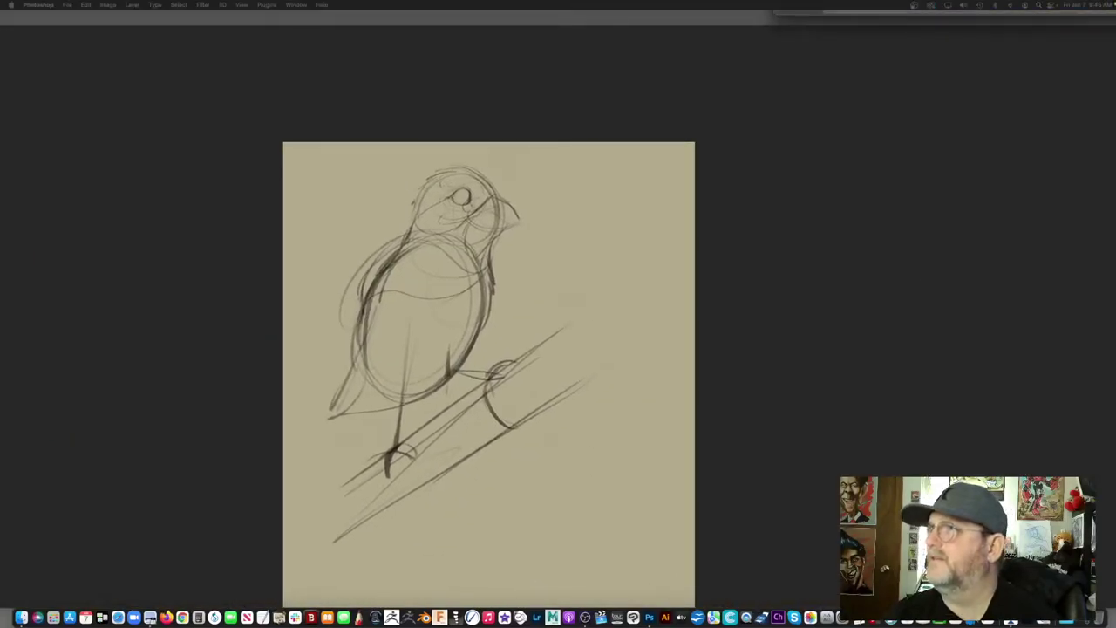
pyautogui.moveTo(975, 1); pyautogui.dragTo(413, 74)
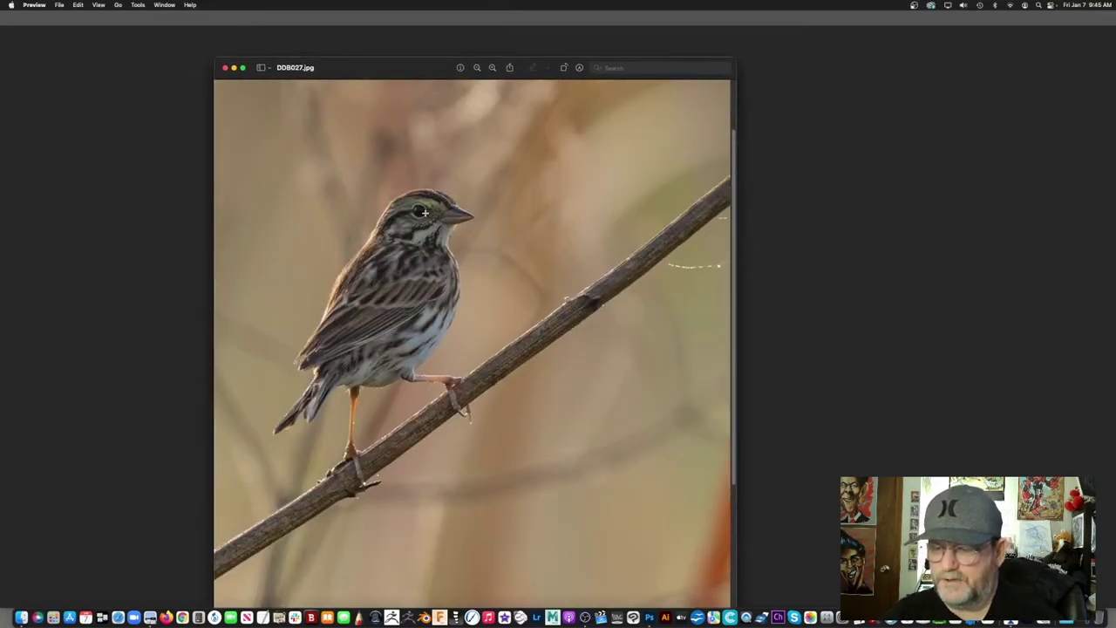
pyautogui.click(494, 67)
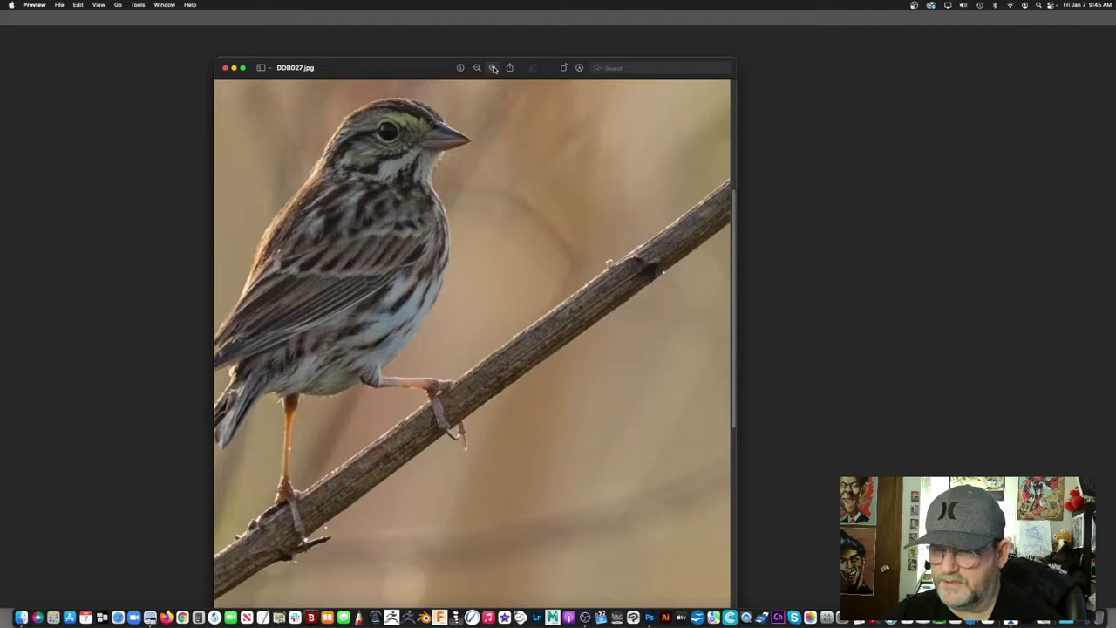
pyautogui.click(493, 67)
pyautogui.scroll(10, 550, 198)
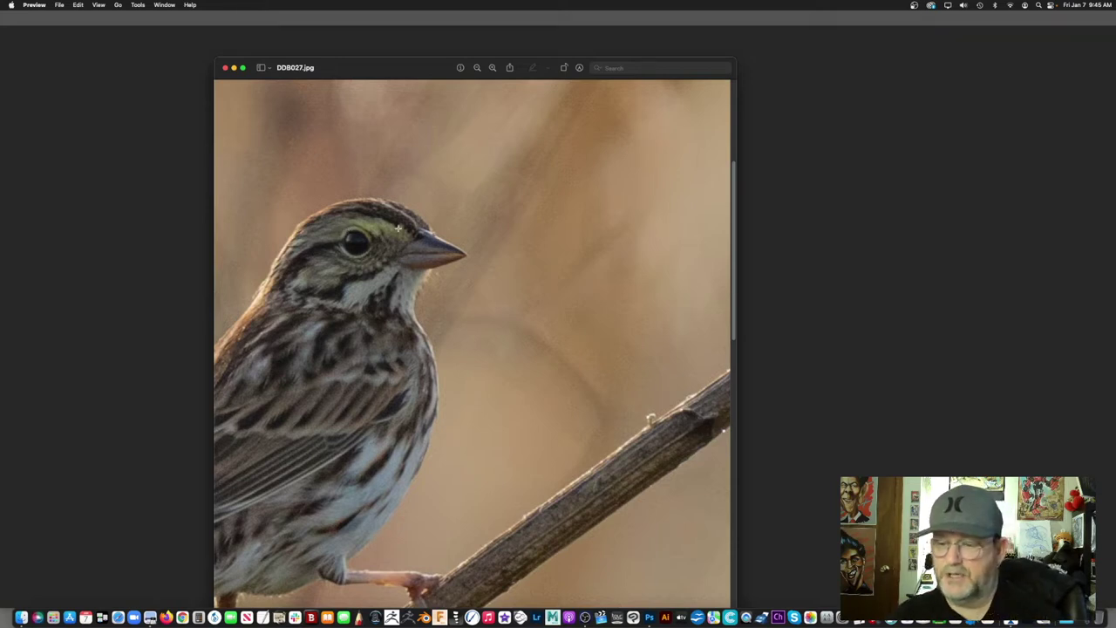
pyautogui.moveTo(400, 71)
pyautogui.mouseDown()
pyautogui.moveTo(771, 48)
pyautogui.moveTo(705, 29)
pyautogui.moveTo(714, 30)
pyautogui.mouseUp()
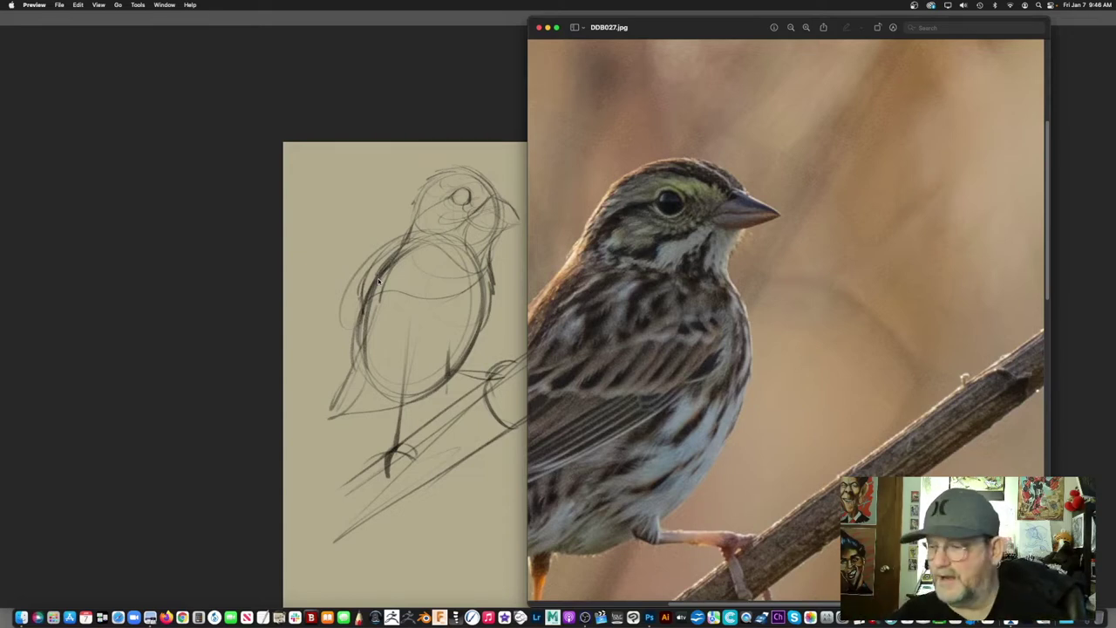
pyautogui.moveTo(696, 28)
pyautogui.mouseDown()
pyautogui.moveTo(1115, 0)
pyautogui.moveTo(983, 0)
pyautogui.moveTo(1012, 0)
pyautogui.mouseUp()
pyautogui.click(487, 161)
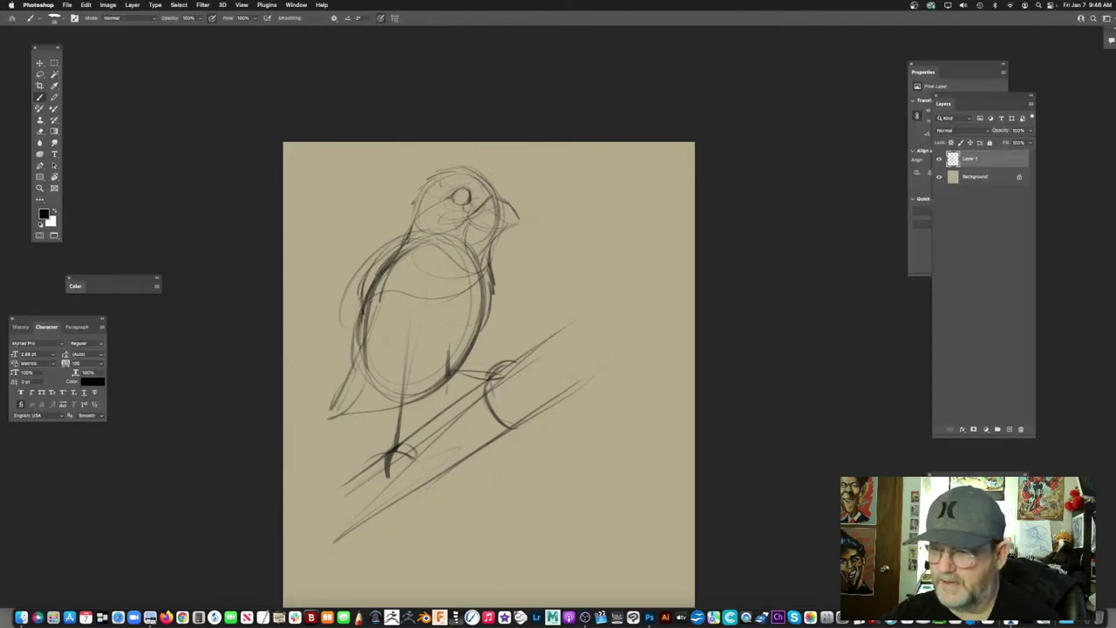
# Step: Erase the first eye and sketch a brow line from the beak's base back over the eye to its rear corner
pyautogui.scroll(5, 469, 197)
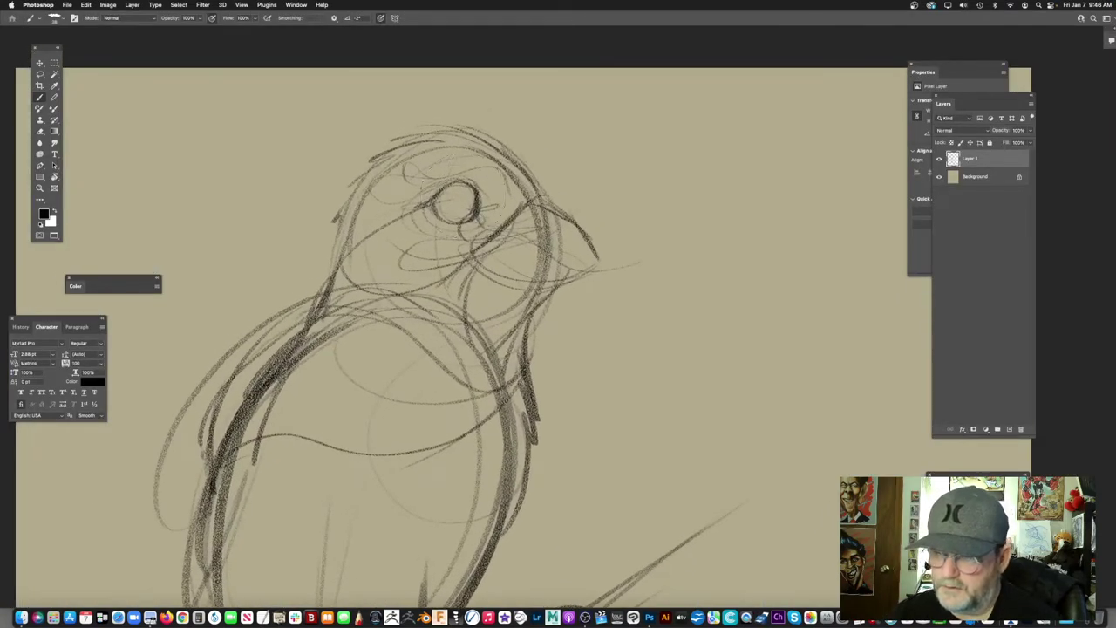
pyautogui.moveTo(476, 191); pyautogui.dragTo(445, 204)
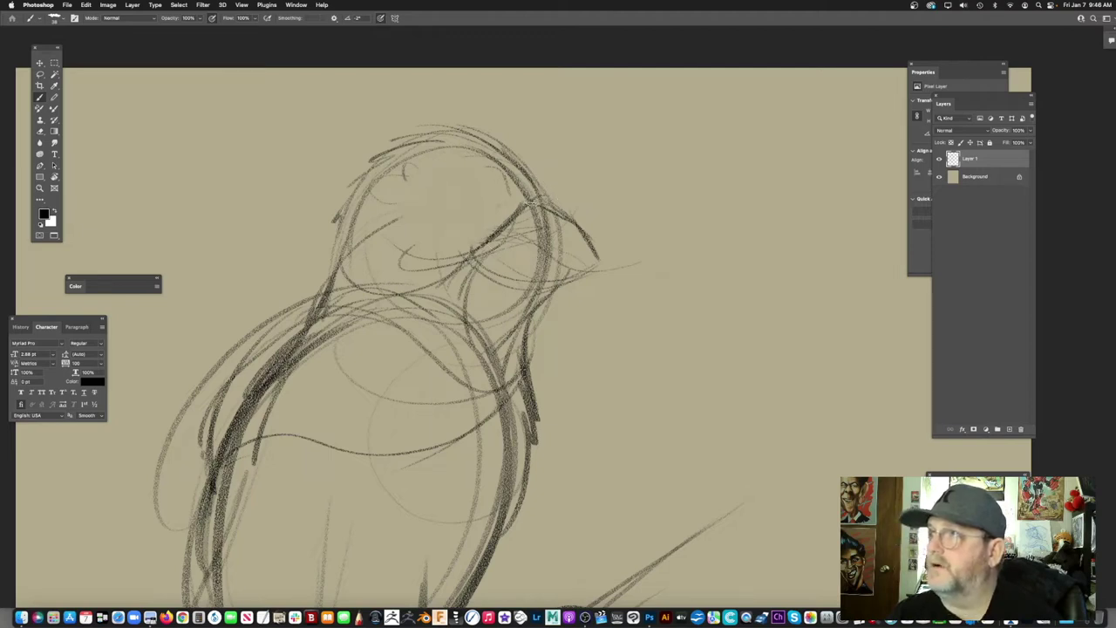
pyautogui.moveTo(532, 200)
pyautogui.mouseDown()
pyautogui.moveTo(482, 207)
pyautogui.moveTo(408, 192)
pyautogui.moveTo(409, 226)
pyautogui.mouseUp()
pyautogui.moveTo(389, 205)
pyautogui.mouseDown()
pyautogui.moveTo(438, 187)
pyautogui.moveTo(492, 194)
pyautogui.moveTo(436, 185)
pyautogui.moveTo(404, 195)
pyautogui.moveTo(478, 199)
pyautogui.moveTo(464, 244)
pyautogui.moveTo(500, 236)
pyautogui.moveTo(401, 284)
pyautogui.mouseUp()
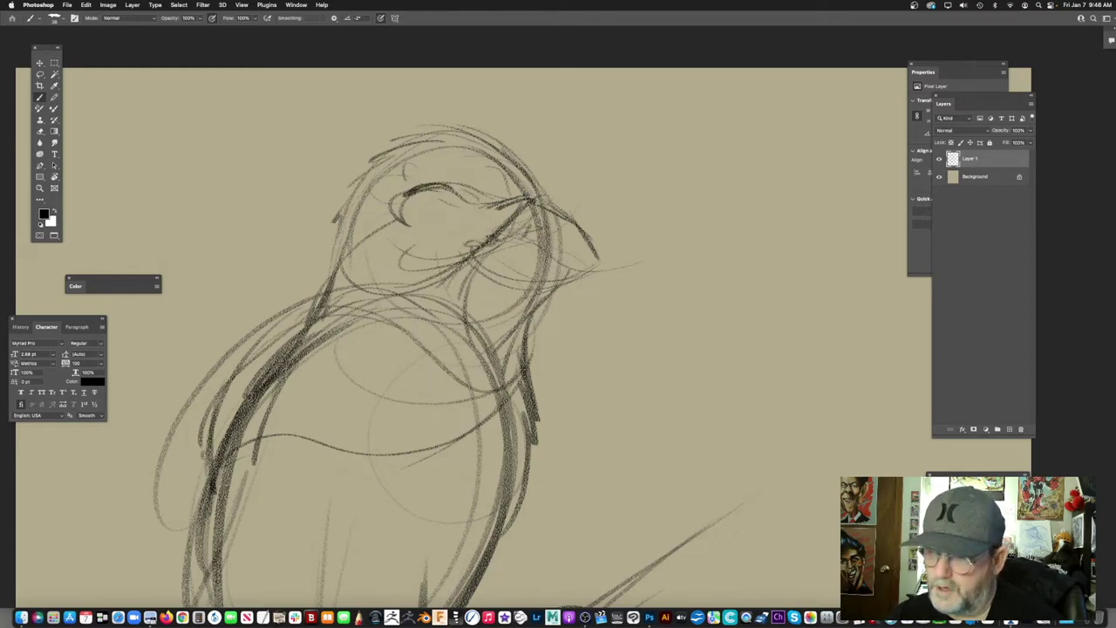
pyautogui.moveTo(534, 201); pyautogui.dragTo(572, 222)
# Step: Outline the rounded cheek patch from behind the eye to the mouth corner, and redraw the beak and mouth line darker
pyautogui.moveTo(529, 202)
pyautogui.mouseDown()
pyautogui.moveTo(469, 259)
pyautogui.moveTo(404, 295)
pyautogui.mouseUp()
pyautogui.moveTo(358, 272); pyautogui.dragTo(350, 285)
pyautogui.moveTo(358, 234); pyautogui.dragTo(408, 292)
pyautogui.moveTo(392, 250); pyautogui.dragTo(561, 214)
pyautogui.moveTo(580, 170)
pyautogui.mouseDown()
pyautogui.moveTo(480, 212)
pyautogui.moveTo(434, 202)
pyautogui.mouseUp()
pyautogui.moveTo(421, 203)
pyautogui.mouseDown()
pyautogui.moveTo(392, 212)
pyautogui.moveTo(364, 254)
pyautogui.mouseUp()
pyautogui.moveTo(568, 226)
pyautogui.mouseDown()
pyautogui.moveTo(555, 247)
pyautogui.moveTo(552, 238)
pyautogui.mouseUp()
pyautogui.moveTo(389, 217)
pyautogui.mouseDown()
pyautogui.moveTo(467, 197)
pyautogui.moveTo(385, 231)
pyautogui.moveTo(471, 233)
pyautogui.mouseUp()
pyautogui.moveTo(544, 264); pyautogui.dragTo(500, 252)
# Step: With a smaller brush, redraw the round eye beneath the brow line and darken its outline
pyautogui.press('[')
pyautogui.press('[')
pyautogui.moveTo(454, 222); pyautogui.dragTo(456, 225)
pyautogui.moveTo(471, 187)
pyautogui.mouseDown()
pyautogui.moveTo(419, 236)
pyautogui.moveTo(518, 263)
pyautogui.moveTo(495, 254)
pyautogui.mouseUp()
pyautogui.moveTo(394, 215)
pyautogui.mouseDown()
pyautogui.moveTo(450, 248)
pyautogui.moveTo(502, 251)
pyautogui.moveTo(447, 222)
pyautogui.moveTo(518, 249)
pyautogui.mouseUp()
pyautogui.moveTo(519, 246)
pyautogui.mouseDown()
pyautogui.moveTo(513, 218)
pyautogui.moveTo(473, 184)
pyautogui.moveTo(471, 254)
pyautogui.moveTo(508, 239)
pyautogui.moveTo(484, 249)
pyautogui.moveTo(384, 215)
pyautogui.moveTo(436, 218)
pyautogui.mouseUp()
pyautogui.moveTo(436, 218); pyautogui.dragTo(442, 189)
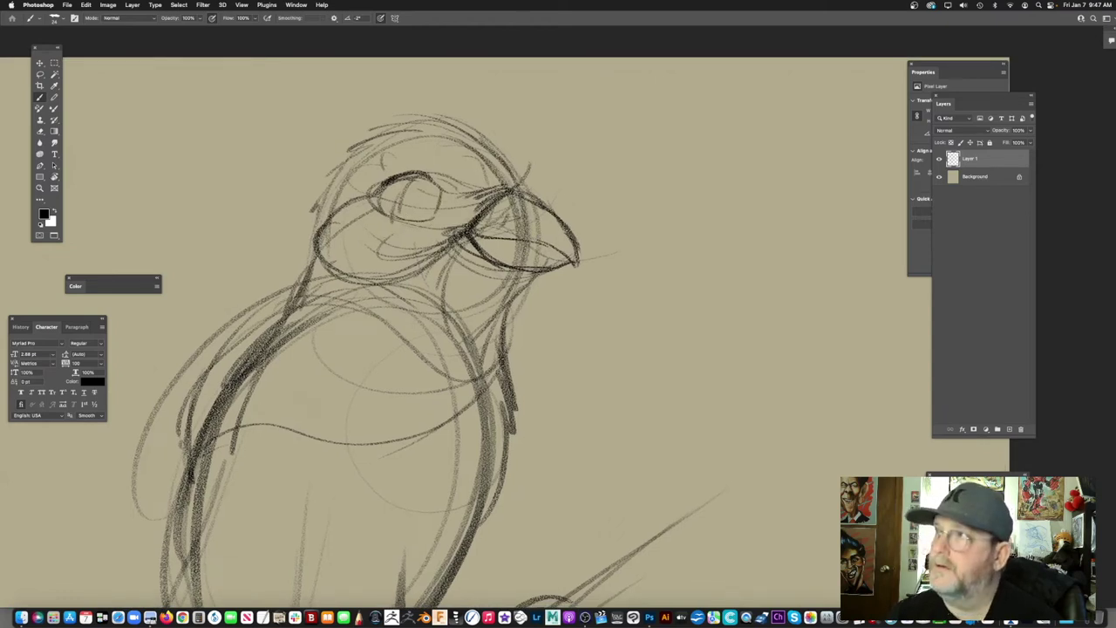
pyautogui.moveTo(427, 177)
pyautogui.mouseDown()
pyautogui.moveTo(438, 216)
pyautogui.moveTo(422, 221)
pyautogui.moveTo(384, 192)
pyautogui.moveTo(410, 220)
pyautogui.mouseUp()
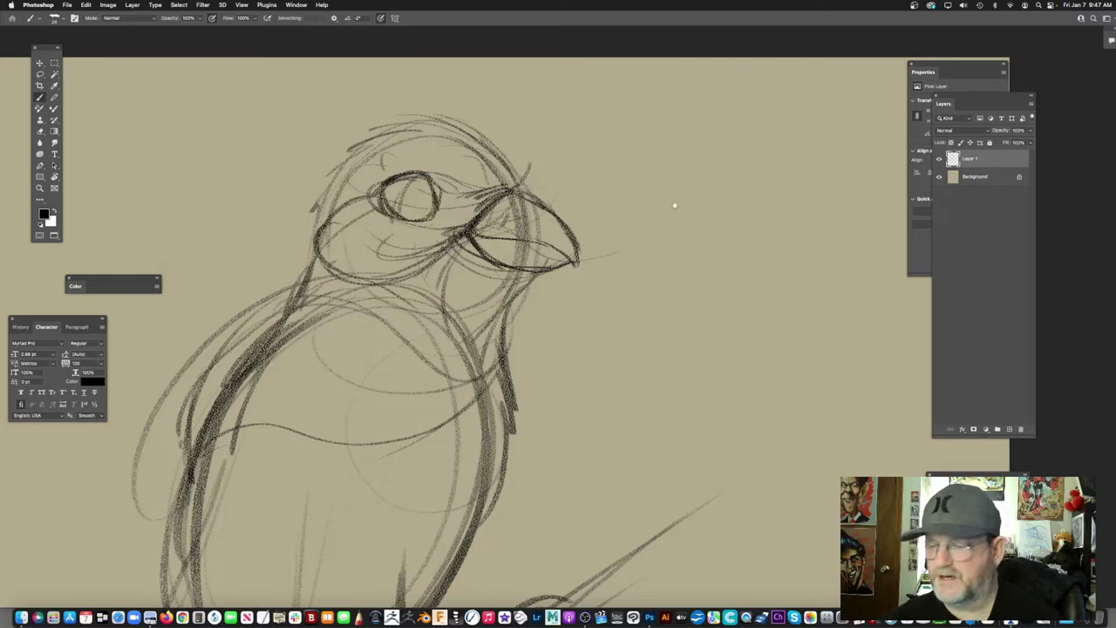
# Step: Sketch a demonstration eyeball in the empty area beside the head, with eyelids, an iris and a highlight
pyautogui.moveTo(674, 205); pyautogui.dragTo(522, 230)
pyautogui.moveTo(590, 234)
pyautogui.mouseDown()
pyautogui.moveTo(616, 206)
pyautogui.moveTo(539, 239)
pyautogui.mouseUp()
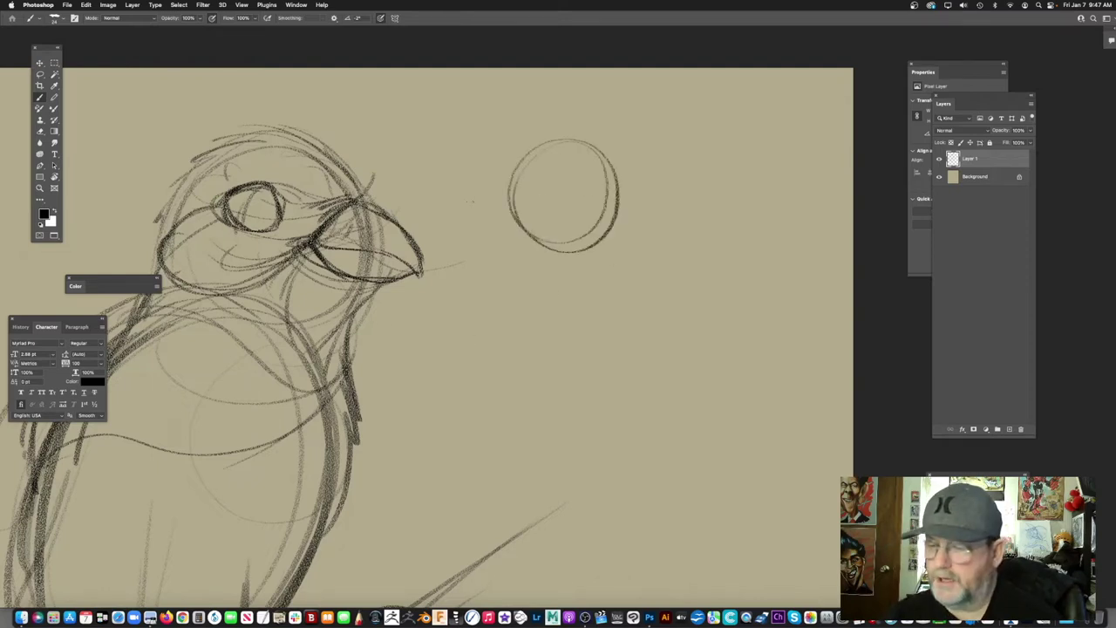
pyautogui.moveTo(493, 203)
pyautogui.mouseDown()
pyautogui.moveTo(561, 165)
pyautogui.moveTo(629, 183)
pyautogui.mouseUp()
pyautogui.moveTo(530, 188); pyautogui.dragTo(625, 171)
pyautogui.moveTo(487, 200)
pyautogui.mouseDown()
pyautogui.moveTo(514, 169)
pyautogui.moveTo(604, 139)
pyautogui.moveTo(625, 164)
pyautogui.mouseUp()
pyautogui.moveTo(464, 220)
pyautogui.mouseDown()
pyautogui.moveTo(507, 205)
pyautogui.moveTo(523, 219)
pyautogui.moveTo(619, 200)
pyautogui.moveTo(593, 180)
pyautogui.moveTo(611, 171)
pyautogui.moveTo(565, 215)
pyautogui.moveTo(624, 202)
pyautogui.mouseUp()
pyautogui.moveTo(546, 193)
pyautogui.mouseDown()
pyautogui.moveTo(539, 223)
pyautogui.moveTo(550, 231)
pyautogui.moveTo(555, 288)
pyautogui.mouseUp()
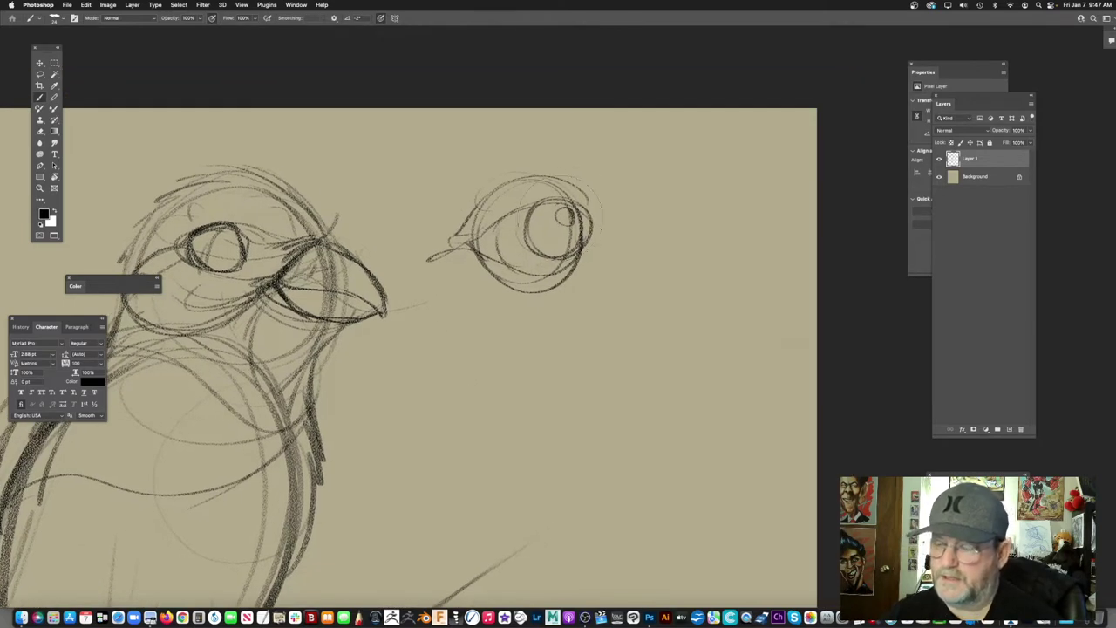
# Step: Undo all strokes of the demonstration eyeball beside the head
pyautogui.press('super+z')
pyautogui.press('super+z')
pyautogui.press('super+z')
pyautogui.press('super+z')
pyautogui.press('super+z')
pyautogui.press('super+z')
pyautogui.press('super+z')
pyautogui.press('super+z')
pyautogui.press('super+z')
pyautogui.press('super+z')
# Step: Sketch a fuller nape contour sloping from the back of the head down to the shoulder, plus light strokes on the cheek
pyautogui.moveTo(365, 247); pyautogui.dragTo(519, 221)
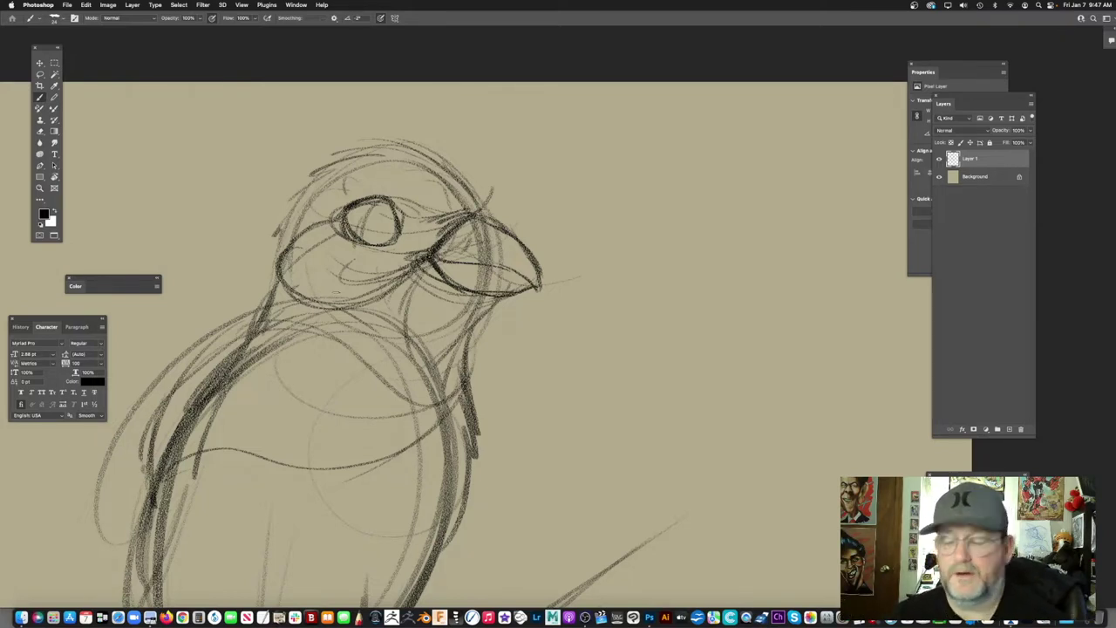
pyautogui.moveTo(336, 292)
pyautogui.mouseDown()
pyautogui.moveTo(421, 257)
pyautogui.moveTo(421, 291)
pyautogui.mouseUp()
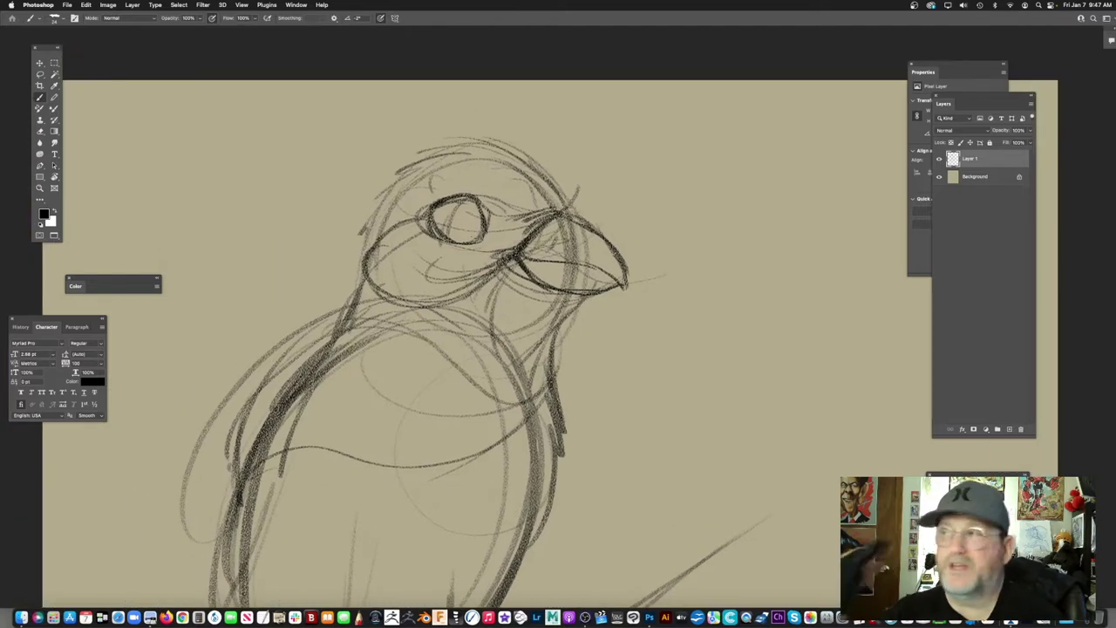
pyautogui.moveTo(364, 212); pyautogui.dragTo(317, 313)
pyautogui.moveTo(334, 259); pyautogui.dragTo(296, 366)
pyautogui.moveTo(337, 270); pyautogui.dragTo(268, 382)
pyautogui.moveTo(434, 293); pyautogui.dragTo(407, 276)
pyautogui.scroll(2, 407, 276)
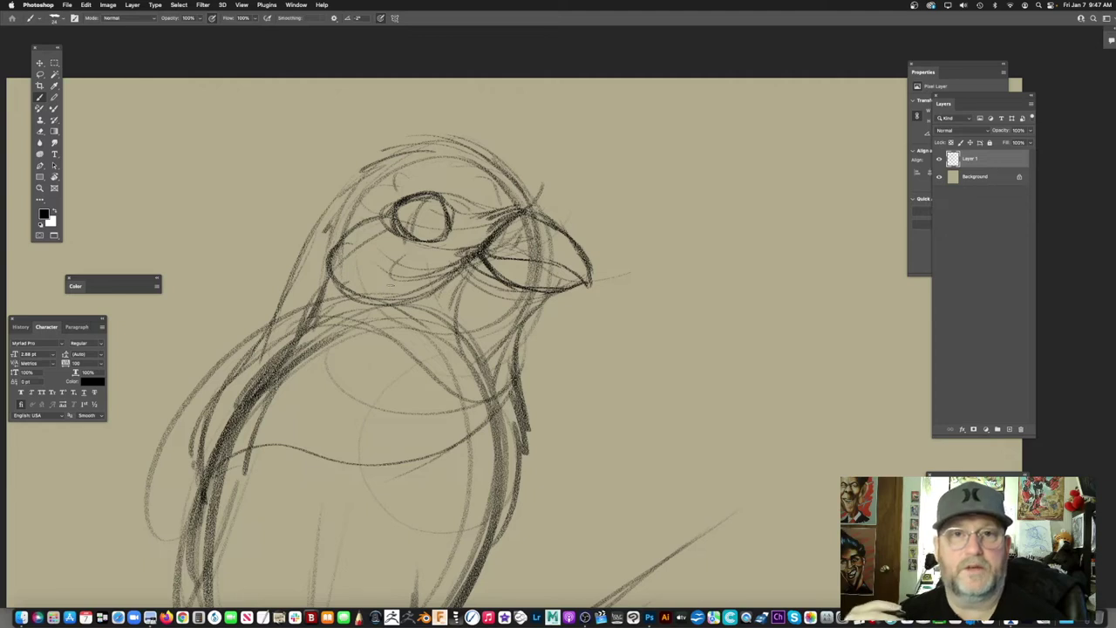
# Step: With a larger brush, darken the throat contours below the cheek and beak, and mark the nostril near the beak's base
pyautogui.scroll(-3, 453, 349)
pyautogui.hscroll(2, 454, 349)
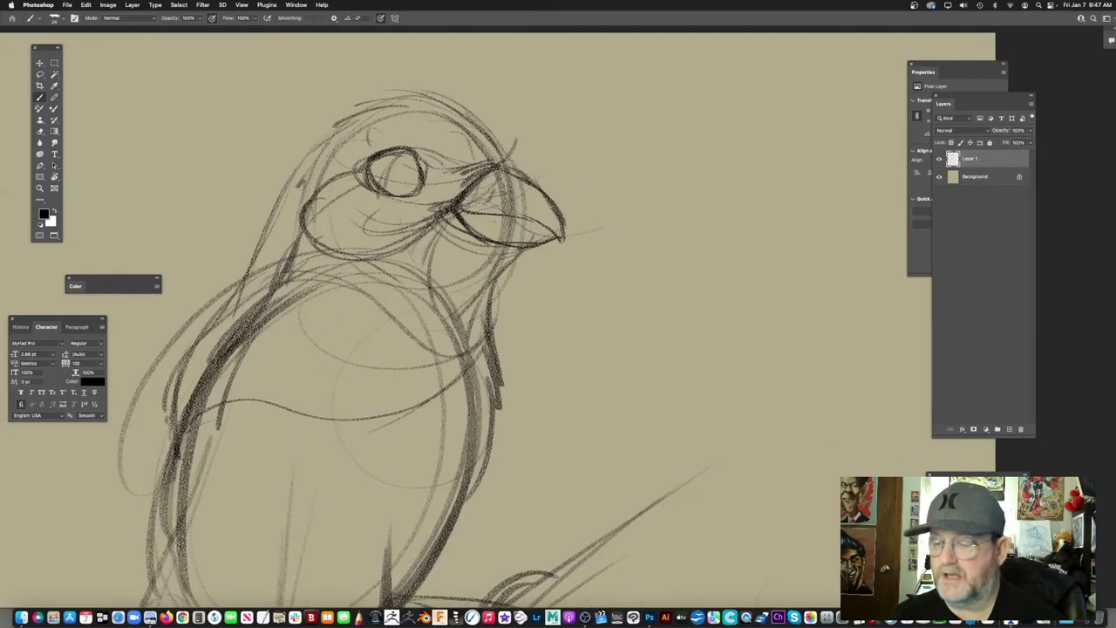
pyautogui.press(']')
pyautogui.press(']')
pyautogui.moveTo(443, 230); pyautogui.dragTo(429, 301)
pyautogui.moveTo(550, 277)
pyautogui.mouseDown()
pyautogui.moveTo(543, 231)
pyautogui.moveTo(483, 134)
pyautogui.mouseUp()
pyautogui.hscroll(2, 542, 229)
pyautogui.moveTo(449, 272); pyautogui.dragTo(486, 140)
pyautogui.moveTo(528, 220); pyautogui.dragTo(564, 255)
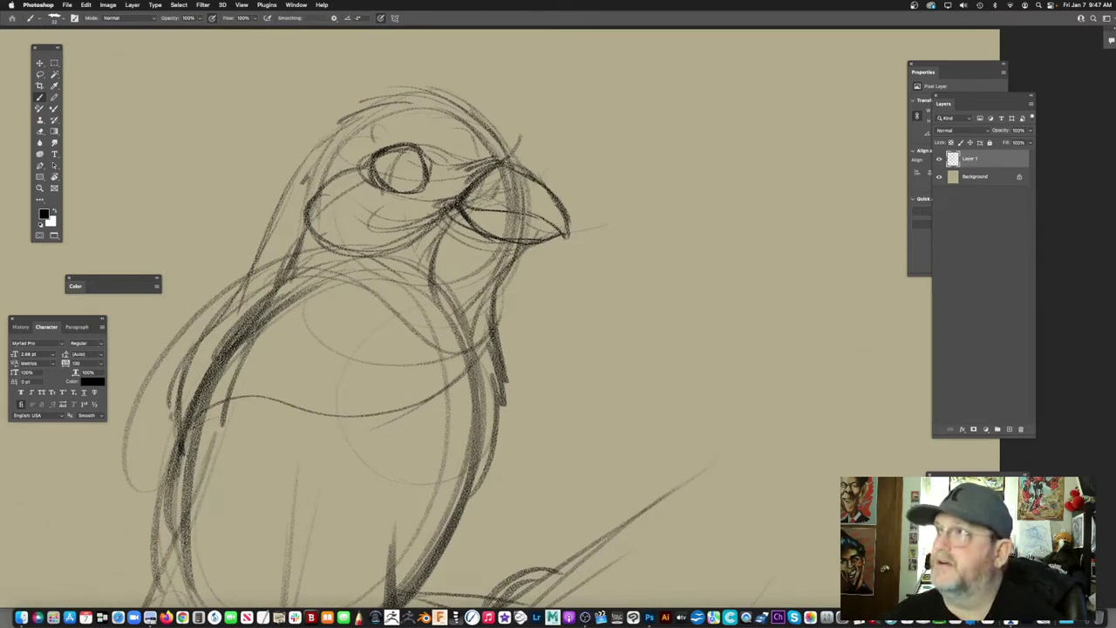
pyautogui.moveTo(490, 169); pyautogui.dragTo(512, 181)
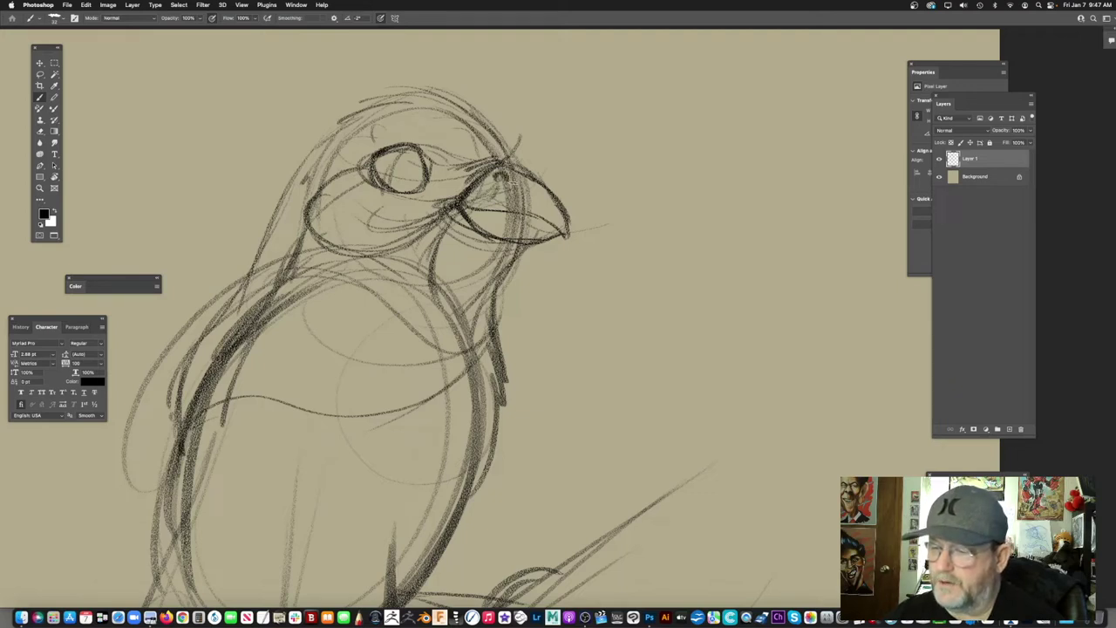
pyautogui.hscroll(5, 523, 262)
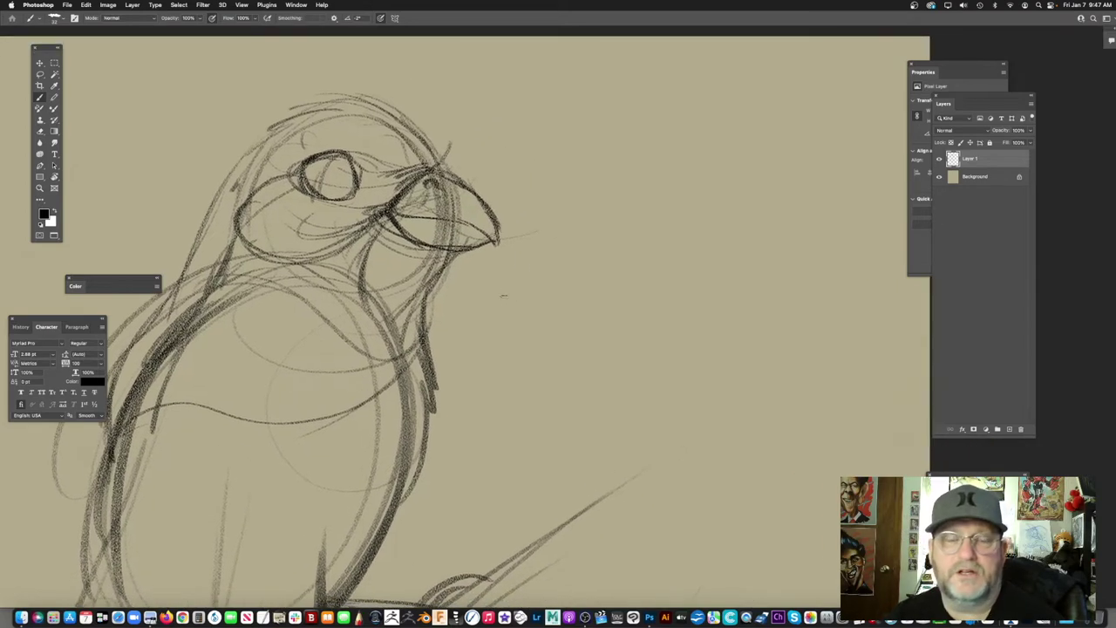
pyautogui.hscroll(-5, 504, 297)
pyautogui.scroll(-1, 503, 296)
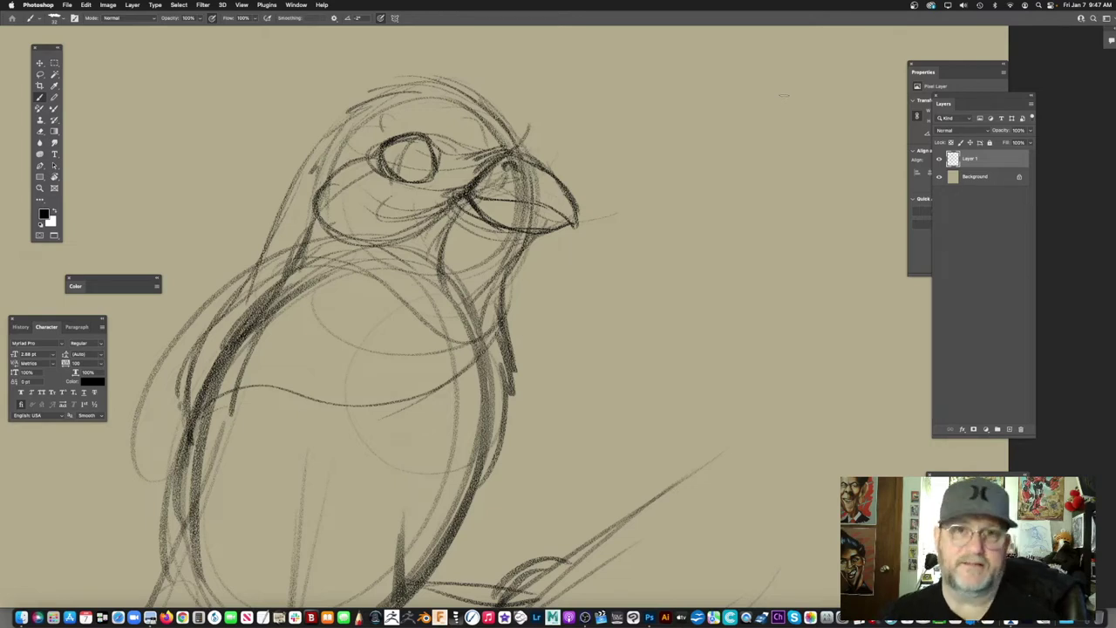
pyautogui.hscroll(-2, 525, 346)
pyautogui.scroll(2, 525, 346)
pyautogui.hscroll(-3, 523, 323)
pyautogui.scroll(1, 524, 322)
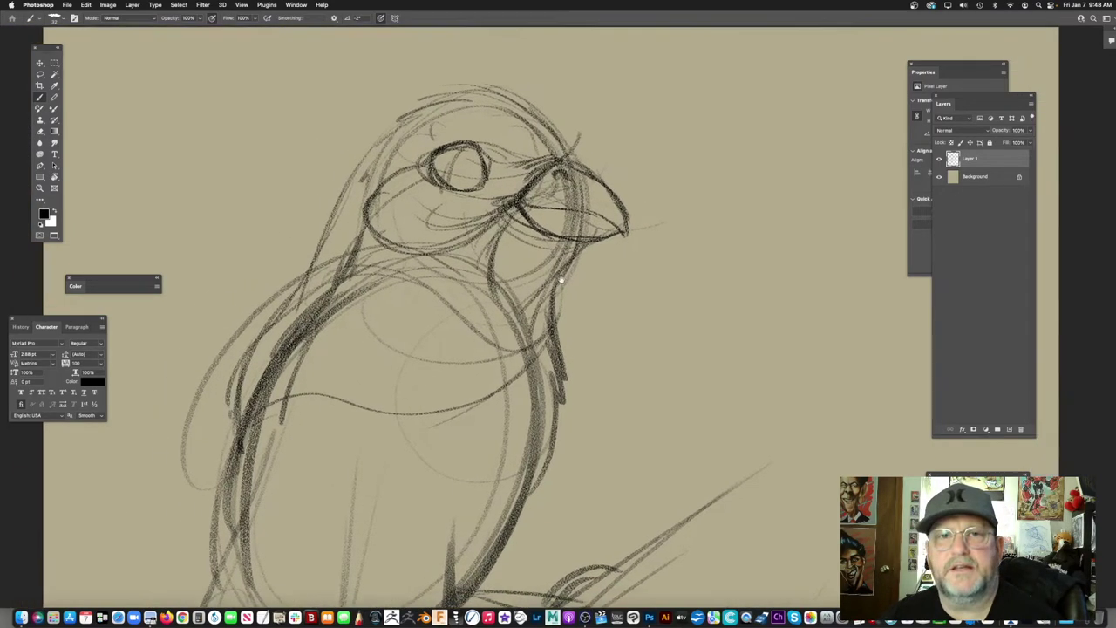
# Step: Darken the contour running from the back of the sparrow's head down the nape to the shoulder
pyautogui.moveTo(431, 127); pyautogui.dragTo(322, 305)
pyautogui.moveTo(344, 224); pyautogui.dragTo(273, 355)
pyautogui.moveTo(374, 335)
pyautogui.mouseDown()
pyautogui.moveTo(487, 208)
pyautogui.moveTo(453, 222)
pyautogui.mouseUp()
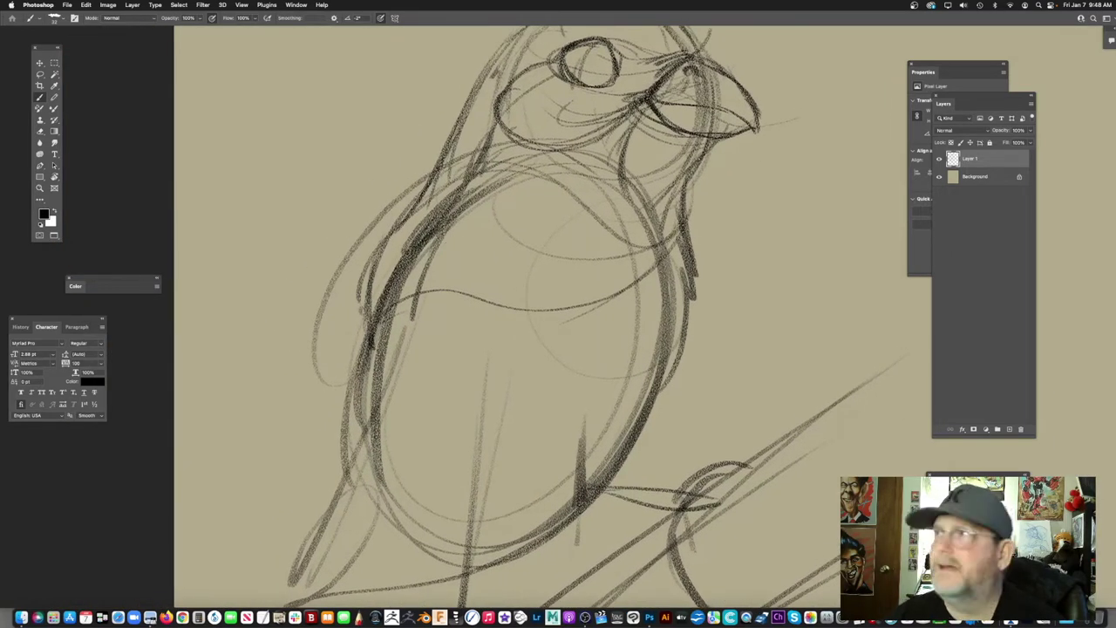
# Step: Reinforce the shoulder and the back edge of the folded wing with long overlapping strokes
pyautogui.press('Tab')
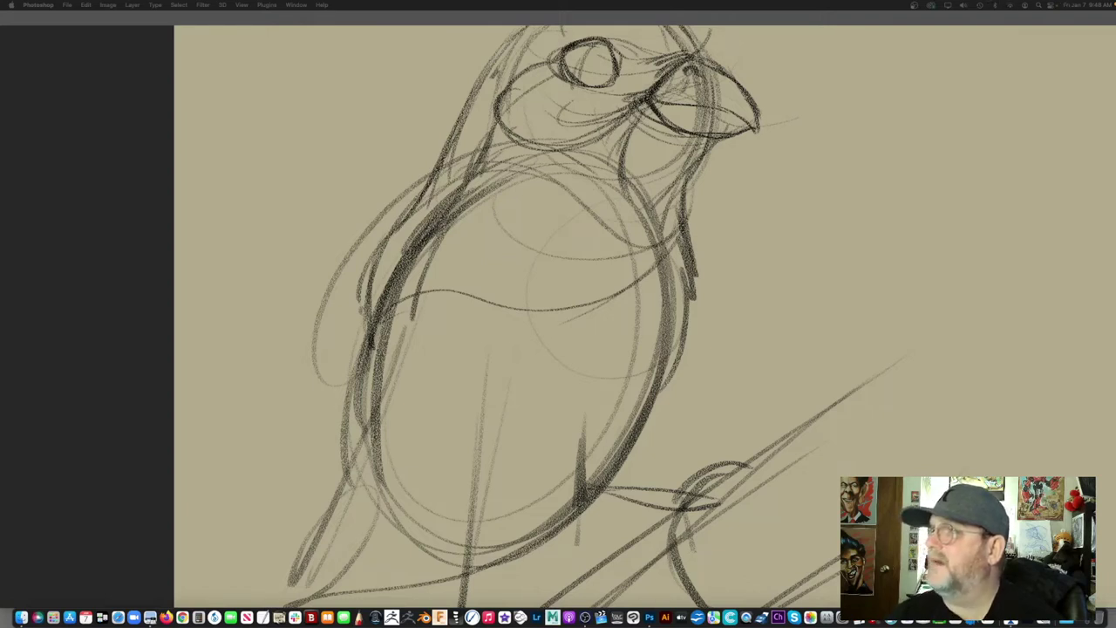
pyautogui.press('Tab')
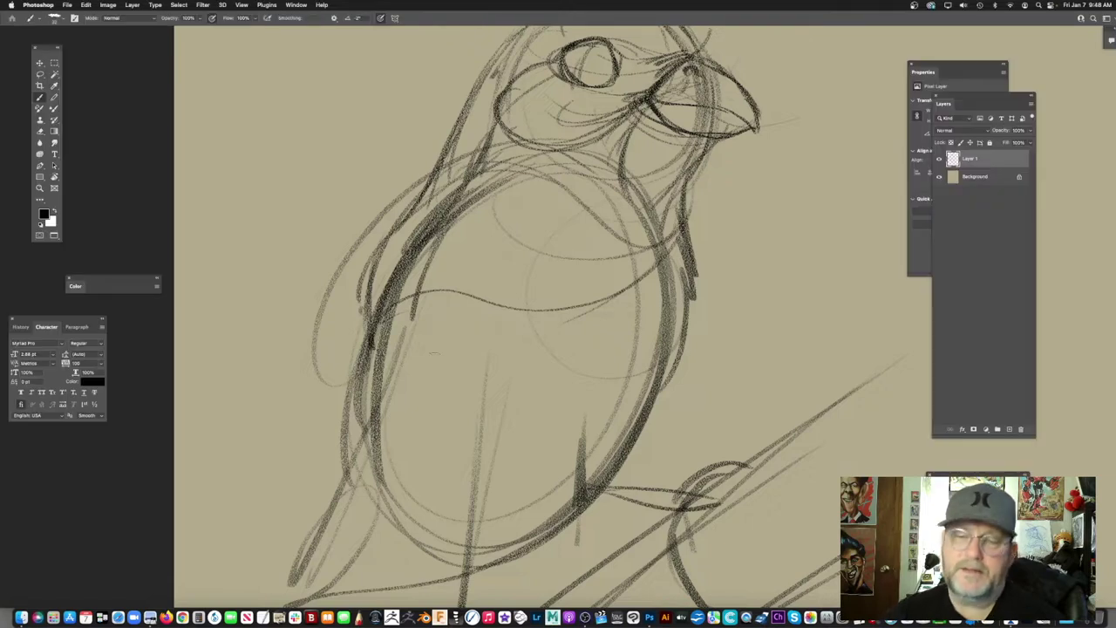
pyautogui.moveTo(618, 217); pyautogui.dragTo(582, 240)
pyautogui.moveTo(442, 142); pyautogui.dragTo(338, 258)
pyautogui.moveTo(402, 186); pyautogui.dragTo(304, 336)
pyautogui.moveTo(382, 212); pyautogui.dragTo(311, 385)
# Step: Strengthen the curved line across the upper body and sketch a second, roughly parallel curve just above it
pyautogui.moveTo(451, 315); pyautogui.dragTo(642, 240)
pyautogui.moveTo(664, 301)
pyautogui.mouseDown()
pyautogui.moveTo(637, 302)
pyautogui.moveTo(633, 289)
pyautogui.mouseUp()
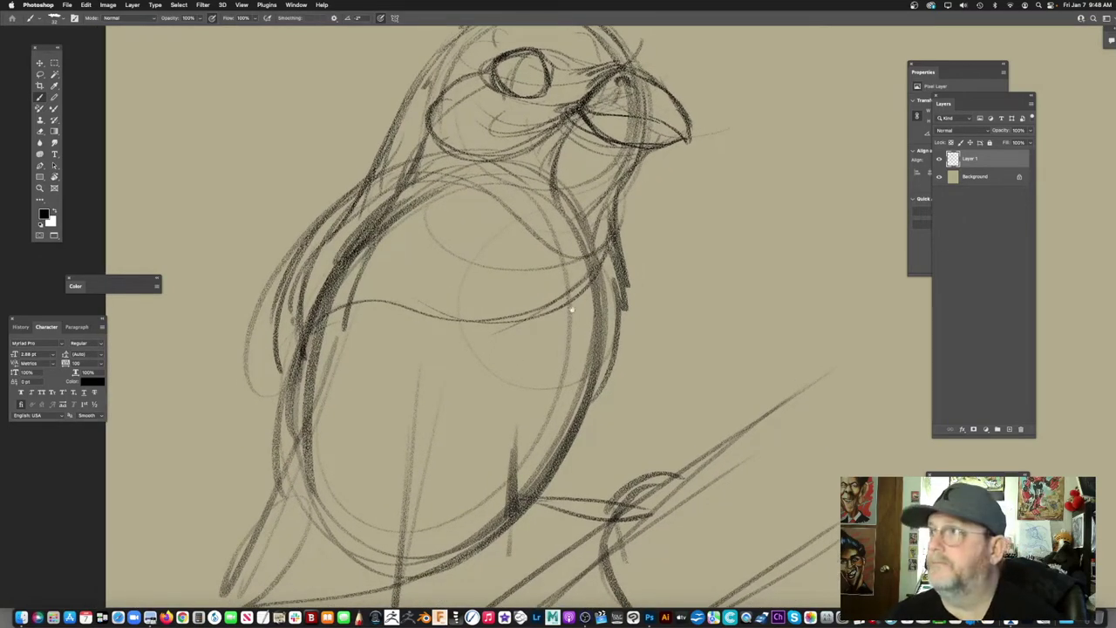
pyautogui.moveTo(573, 309); pyautogui.dragTo(586, 306)
pyautogui.moveTo(409, 253)
pyautogui.mouseDown()
pyautogui.moveTo(641, 221)
pyautogui.moveTo(608, 252)
pyautogui.mouseUp()
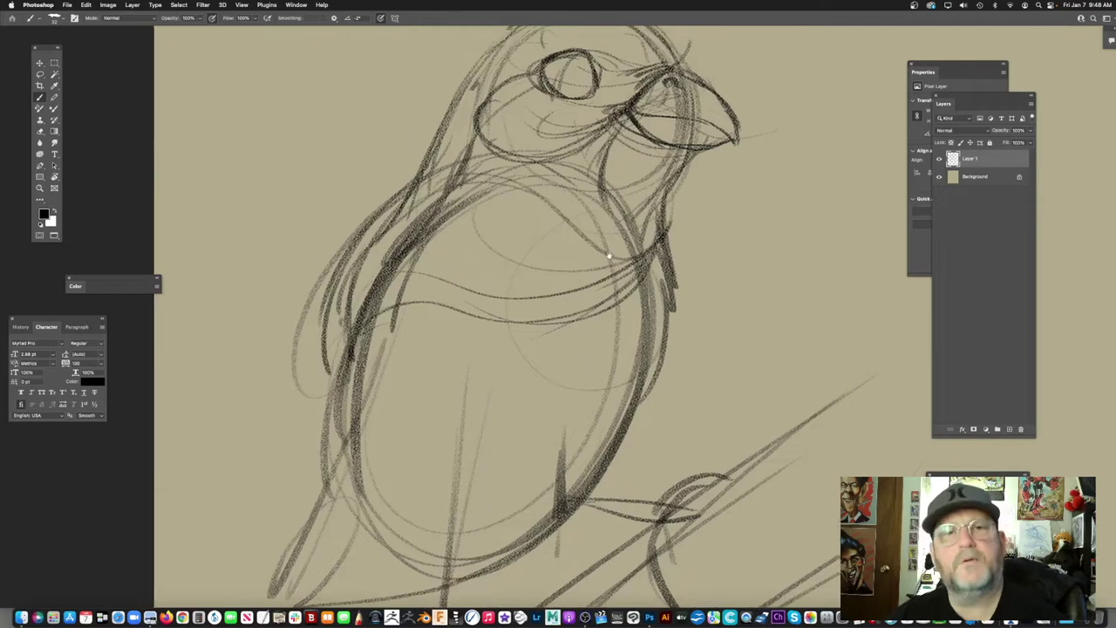
pyautogui.moveTo(475, 185); pyautogui.dragTo(581, 191)
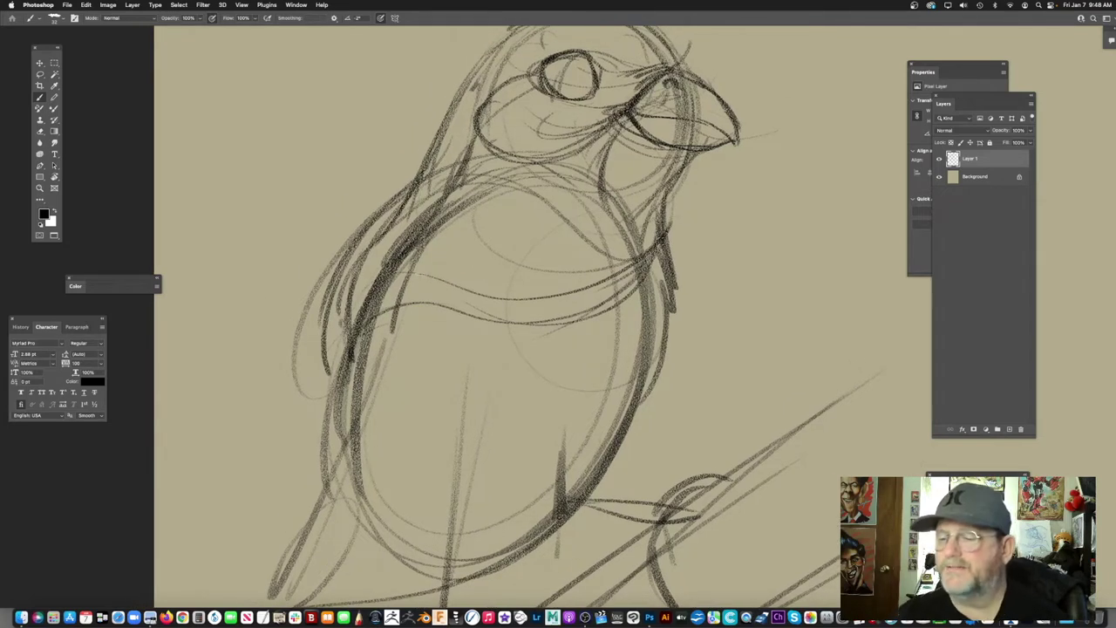
# Step: Sketch the wing's long back edge down to its tip, plus curved contour lines from the throat across the breast and belly
pyautogui.moveTo(629, 216)
pyautogui.mouseDown()
pyautogui.moveTo(428, 244)
pyautogui.moveTo(338, 332)
pyautogui.moveTo(615, 185)
pyautogui.mouseUp()
pyautogui.moveTo(628, 331)
pyautogui.mouseDown()
pyautogui.moveTo(614, 225)
pyautogui.moveTo(629, 221)
pyautogui.mouseUp()
pyautogui.moveTo(377, 171)
pyautogui.mouseDown()
pyautogui.moveTo(284, 375)
pyautogui.moveTo(254, 404)
pyautogui.mouseUp()
pyautogui.moveTo(255, 404)
pyautogui.mouseDown()
pyautogui.moveTo(492, 395)
pyautogui.moveTo(646, 192)
pyautogui.mouseUp()
pyautogui.moveTo(646, 192); pyautogui.dragTo(514, 360)
pyautogui.moveTo(616, 239)
pyautogui.mouseDown()
pyautogui.moveTo(598, 326)
pyautogui.moveTo(623, 258)
pyautogui.moveTo(582, 267)
pyautogui.mouseUp()
pyautogui.moveTo(573, 150)
pyautogui.mouseDown()
pyautogui.moveTo(539, 214)
pyautogui.moveTo(556, 312)
pyautogui.mouseUp()
pyautogui.moveTo(577, 234); pyautogui.dragTo(539, 328)
pyautogui.moveTo(576, 275)
pyautogui.mouseDown()
pyautogui.moveTo(590, 339)
pyautogui.moveTo(603, 265)
pyautogui.mouseUp()
pyautogui.moveTo(656, 231)
pyautogui.mouseDown()
pyautogui.moveTo(513, 377)
pyautogui.moveTo(488, 361)
pyautogui.moveTo(634, 216)
pyautogui.mouseUp()
pyautogui.scroll(-2, 634, 216)
pyautogui.hscroll(-2, 553, 206)
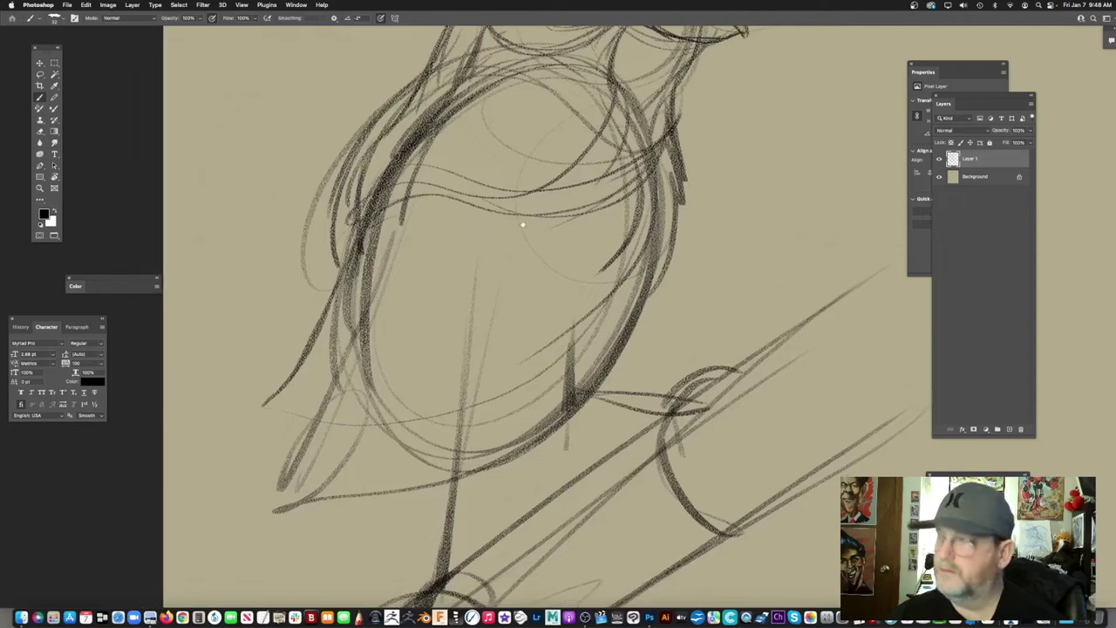
# Step: Shape the pointed wing tip with thick strokes and draw the wing's lower edge sweeping from the tip up to the breast
pyautogui.moveTo(372, 235); pyautogui.dragTo(330, 319)
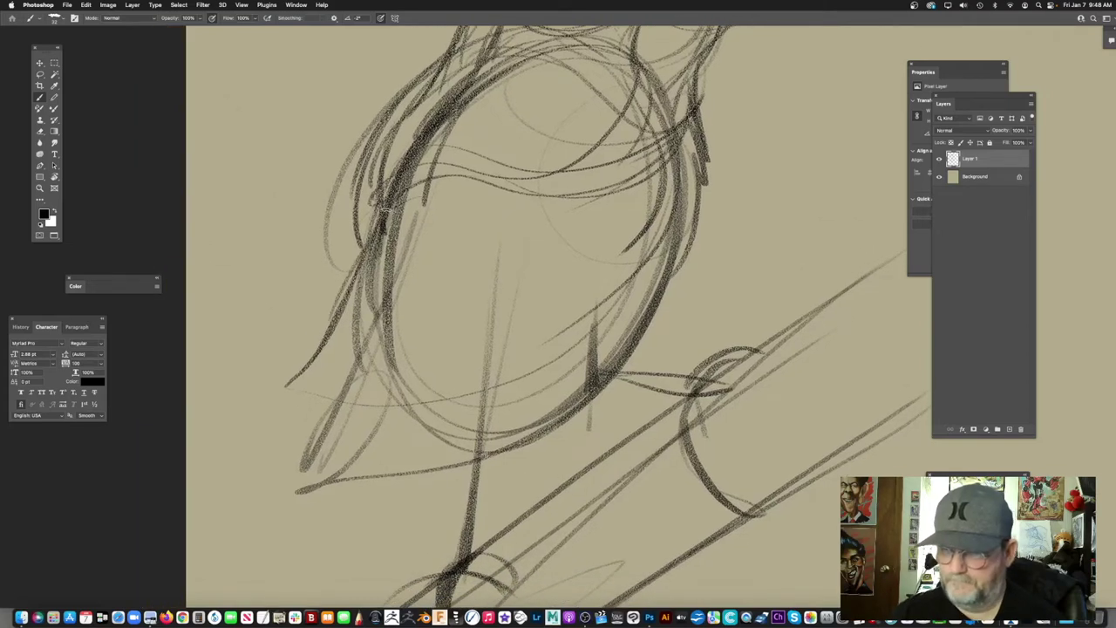
pyautogui.moveTo(499, 178); pyautogui.dragTo(493, 258)
pyautogui.moveTo(675, 175); pyautogui.dragTo(303, 406)
pyautogui.moveTo(410, 362); pyautogui.dragTo(483, 311)
pyautogui.moveTo(422, 282); pyautogui.dragTo(349, 389)
pyautogui.moveTo(384, 326); pyautogui.dragTo(344, 401)
pyautogui.moveTo(445, 243)
pyautogui.mouseDown()
pyautogui.moveTo(344, 409)
pyautogui.moveTo(576, 375)
pyautogui.mouseUp()
pyautogui.moveTo(492, 401); pyautogui.dragTo(751, 162)
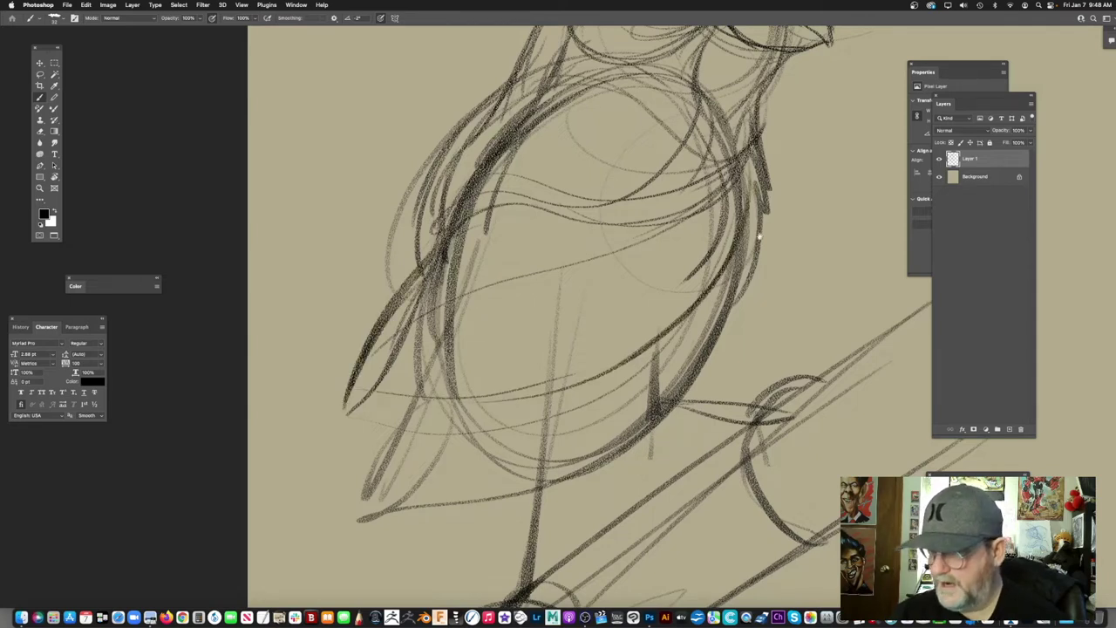
# Step: Extend the outer edge of the tail diagonally down from below the wing tip
pyautogui.moveTo(688, 312); pyautogui.dragTo(644, 224)
pyautogui.moveTo(548, 291); pyautogui.dragTo(557, 241)
pyautogui.moveTo(381, 226); pyautogui.dragTo(311, 360)
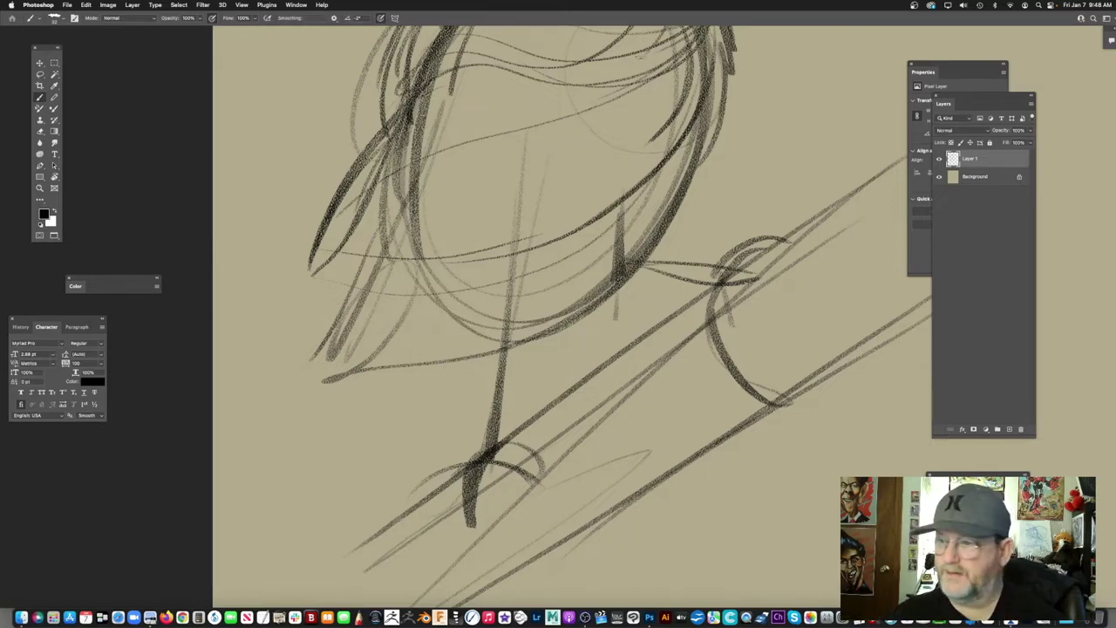
# Step: Bring up the reference photo DDB027.jpg in Preview and reposition it to study the sparrow's tail and legs
pyautogui.moveTo(1002, 0); pyautogui.dragTo(524, 71)
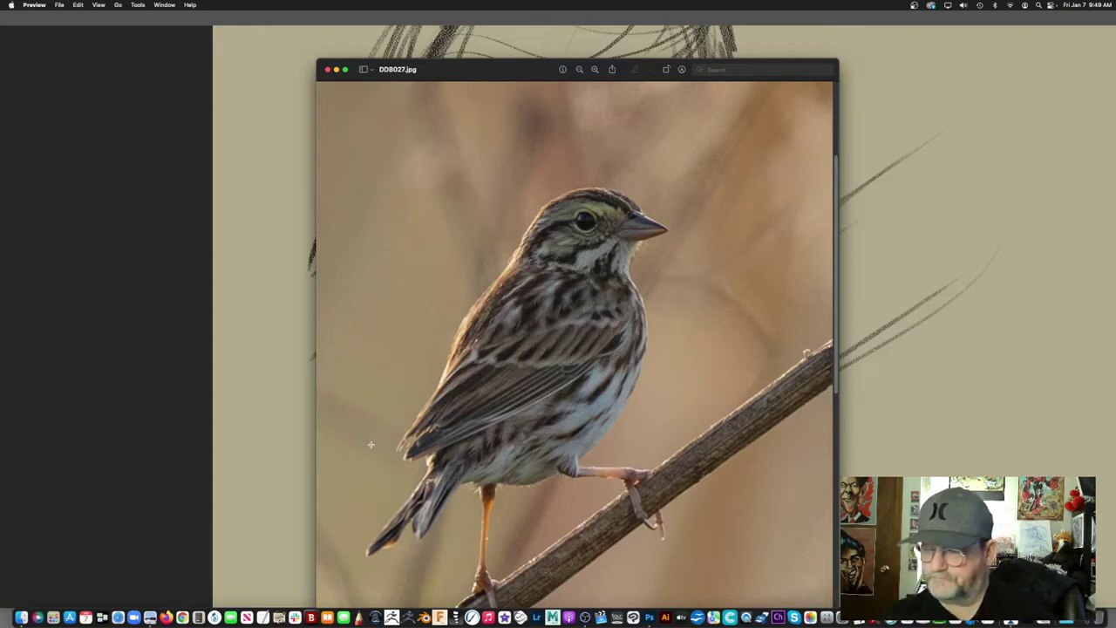
pyautogui.moveTo(525, 69); pyautogui.dragTo(531, 35)
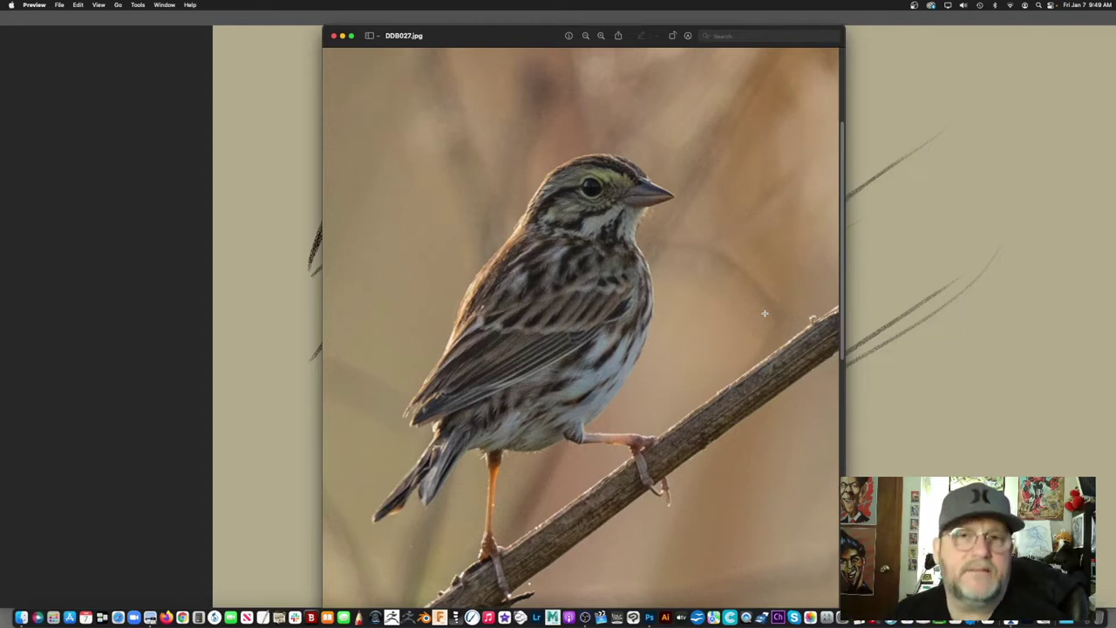
pyautogui.moveTo(490, 36); pyautogui.dragTo(516, 35)
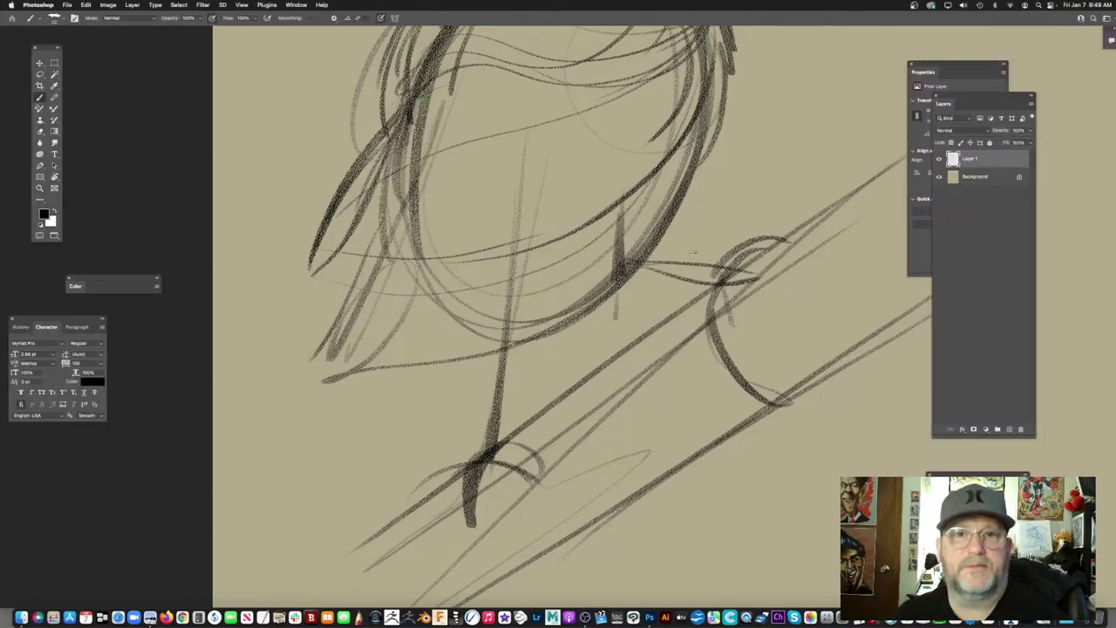
# Step: Back in Photoshop, sketch long diagonal tail feathers fanning out below the wing tip
pyautogui.moveTo(579, 211)
pyautogui.mouseDown()
pyautogui.moveTo(646, 217)
pyautogui.moveTo(628, 235)
pyautogui.mouseUp()
pyautogui.moveTo(419, 276)
pyautogui.mouseDown()
pyautogui.moveTo(369, 353)
pyautogui.moveTo(422, 273)
pyautogui.mouseUp()
pyautogui.moveTo(385, 318); pyautogui.dragTo(350, 365)
pyautogui.moveTo(311, 408); pyautogui.dragTo(392, 314)
pyautogui.moveTo(335, 413); pyautogui.dragTo(444, 318)
pyautogui.moveTo(372, 392); pyautogui.dragTo(459, 302)
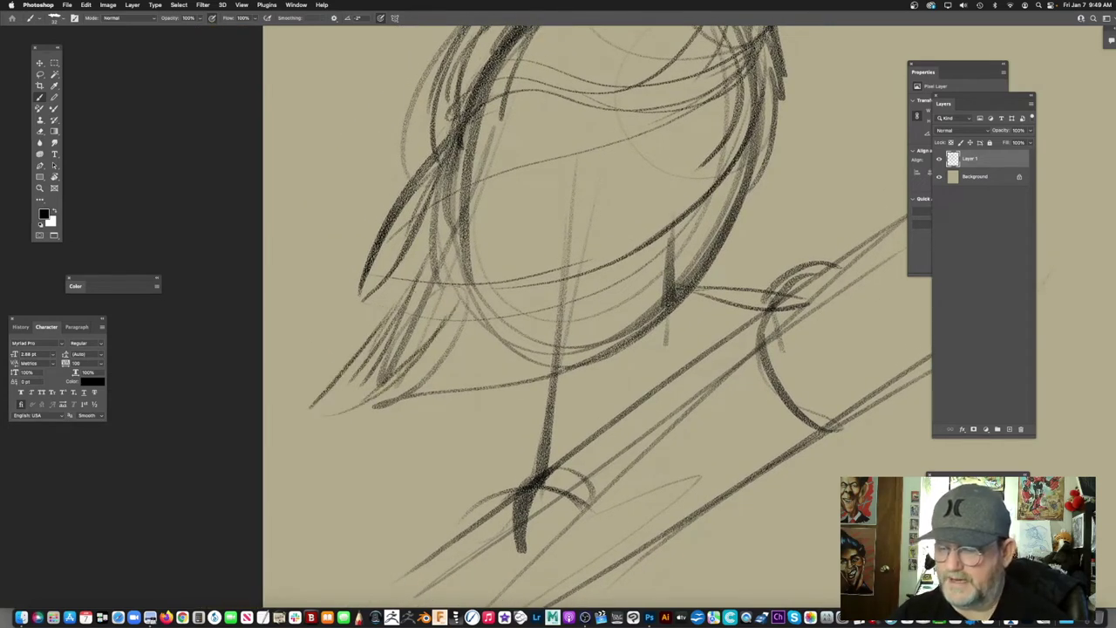
pyautogui.hscroll(2, 593, 317)
# Step: Add short dark feather strokes between the wing tip and tail, and an arc wrapping across the tail's base
pyautogui.moveTo(395, 267); pyautogui.dragTo(363, 333)
pyautogui.moveTo(390, 286)
pyautogui.mouseDown()
pyautogui.moveTo(358, 328)
pyautogui.moveTo(431, 316)
pyautogui.mouseUp()
pyautogui.moveTo(385, 354)
pyautogui.mouseDown()
pyautogui.moveTo(436, 323)
pyautogui.moveTo(421, 373)
pyautogui.mouseUp()
pyautogui.moveTo(489, 345); pyautogui.dragTo(508, 334)
pyautogui.moveTo(365, 328); pyautogui.dragTo(342, 354)
pyautogui.moveTo(383, 311); pyautogui.dragTo(348, 337)
pyautogui.moveTo(455, 258); pyautogui.dragTo(372, 306)
pyautogui.moveTo(401, 255); pyautogui.dragTo(375, 302)
pyautogui.moveTo(389, 272); pyautogui.dragTo(370, 312)
pyautogui.moveTo(429, 265); pyautogui.dragTo(407, 298)
pyautogui.moveTo(428, 270); pyautogui.dragTo(407, 300)
pyautogui.hscroll(-2, 601, 317)
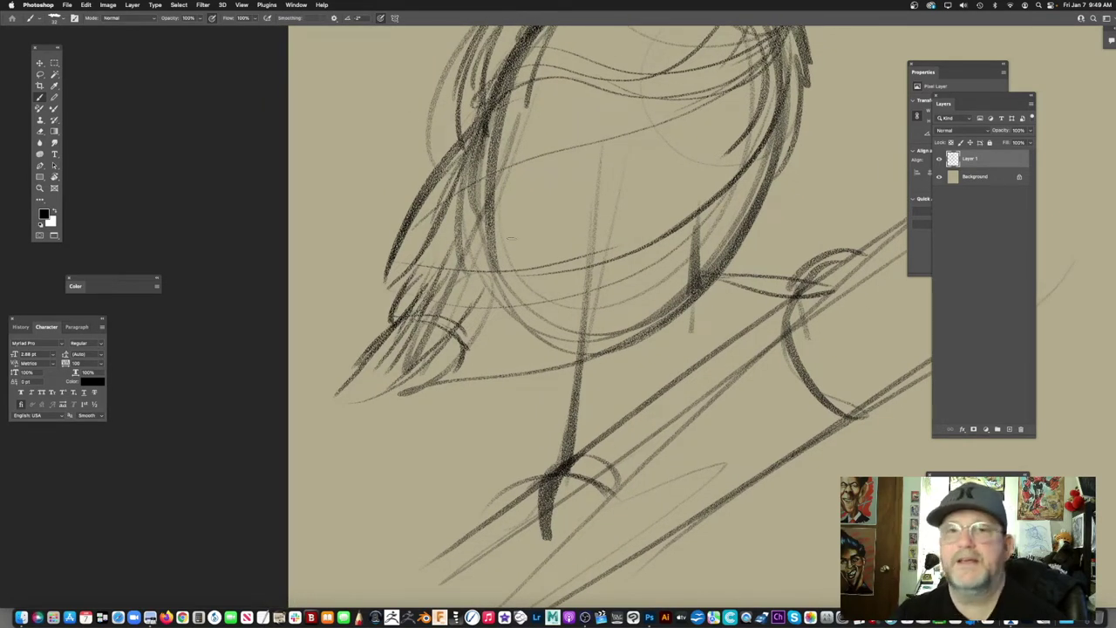
# Step: Build up the upper side of the tail with layered feather strokes running toward its tip
pyautogui.moveTo(382, 333); pyautogui.dragTo(316, 397)
pyautogui.moveTo(354, 365); pyautogui.dragTo(312, 408)
pyautogui.moveTo(312, 407); pyautogui.dragTo(458, 322)
pyautogui.moveTo(441, 325); pyautogui.dragTo(351, 394)
pyautogui.moveTo(536, 291); pyautogui.dragTo(495, 275)
pyautogui.moveTo(373, 310); pyautogui.dragTo(265, 405)
pyautogui.moveTo(405, 304); pyautogui.dragTo(321, 417)
pyautogui.moveTo(422, 330); pyautogui.dragTo(311, 425)
# Step: Sketch the tail's lower edge and the feather strokes joining the tail to the rump
pyautogui.moveTo(383, 388)
pyautogui.mouseDown()
pyautogui.moveTo(452, 265)
pyautogui.moveTo(386, 388)
pyautogui.mouseUp()
pyautogui.moveTo(386, 388); pyautogui.dragTo(458, 256)
pyautogui.moveTo(585, 254); pyautogui.dragTo(461, 316)
pyautogui.moveTo(374, 334); pyautogui.dragTo(293, 419)
pyautogui.moveTo(413, 352); pyautogui.dragTo(298, 424)
pyautogui.moveTo(431, 312)
pyautogui.mouseDown()
pyautogui.moveTo(403, 389)
pyautogui.moveTo(351, 414)
pyautogui.mouseUp()
pyautogui.moveTo(392, 445)
pyautogui.mouseDown()
pyautogui.moveTo(376, 344)
pyautogui.moveTo(362, 342)
pyautogui.mouseUp()
# Step: Sketch curved feather strokes across the underbelly and a rough thigh joint at the top of the rear leg
pyautogui.moveTo(381, 235); pyautogui.dragTo(370, 192)
pyautogui.moveTo(328, 313); pyautogui.dragTo(467, 166)
pyautogui.moveTo(389, 304); pyautogui.dragTo(527, 127)
pyautogui.moveTo(489, 288); pyautogui.dragTo(482, 279)
pyautogui.moveTo(361, 294)
pyautogui.mouseDown()
pyautogui.moveTo(394, 270)
pyautogui.moveTo(373, 328)
pyautogui.mouseUp()
pyautogui.moveTo(373, 328); pyautogui.dragTo(349, 323)
pyautogui.moveTo(389, 255)
pyautogui.mouseDown()
pyautogui.moveTo(365, 295)
pyautogui.moveTo(419, 253)
pyautogui.mouseUp()
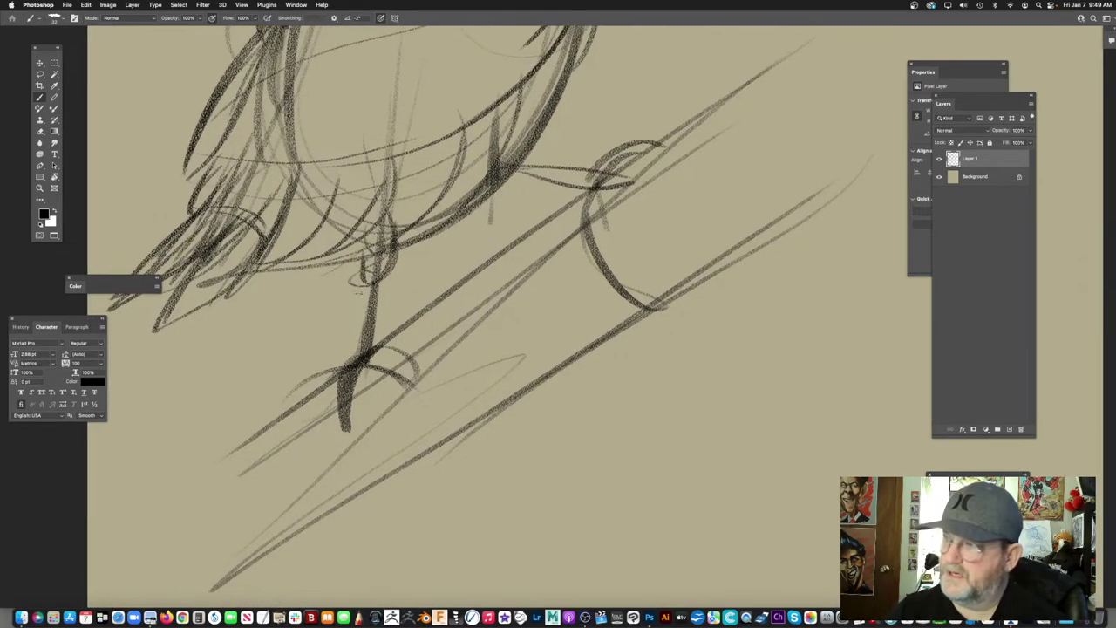
# Step: Lasso the branch and feet, cut and paste them onto a new layer, move them down from the body and merge down
pyautogui.keyDown('alt'); pyautogui.click(434, 312); pyautogui.keyUp('alt')
pyautogui.moveTo(458, 302); pyautogui.dragTo(421, 297)
pyautogui.scroll(-2, 421, 297)
pyautogui.press('l')
pyautogui.moveTo(670, 108)
pyautogui.mouseDown()
pyautogui.moveTo(611, 137)
pyautogui.moveTo(402, 311)
pyautogui.moveTo(384, 489)
pyautogui.moveTo(671, 109)
pyautogui.mouseUp()
pyautogui.press('Delete')
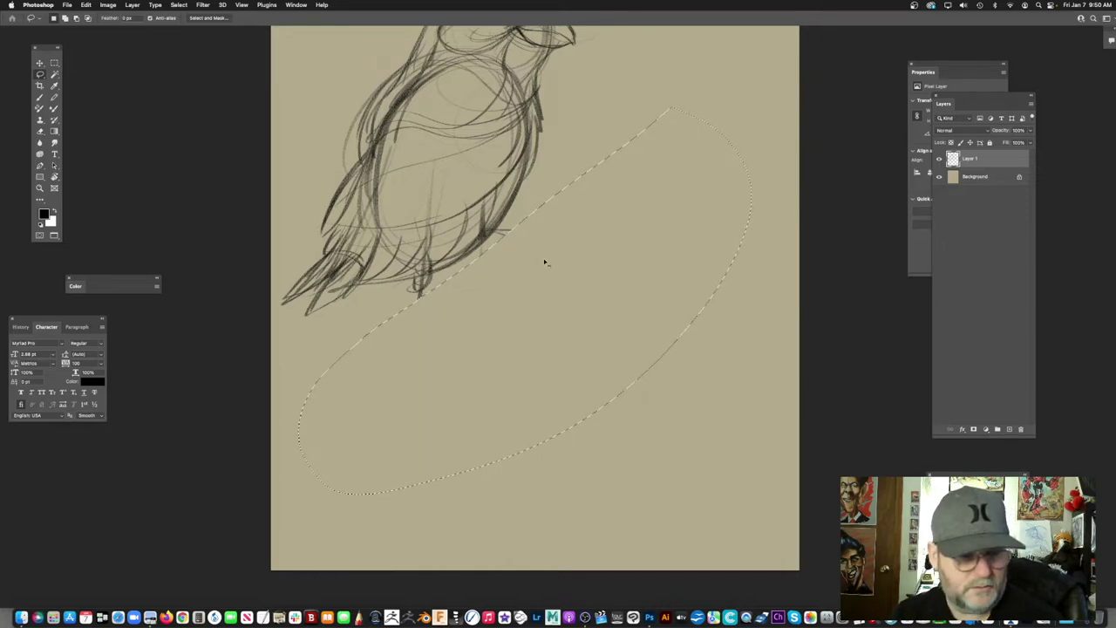
pyautogui.press('super+shift+v')
pyautogui.moveTo(493, 308); pyautogui.dragTo(495, 309)
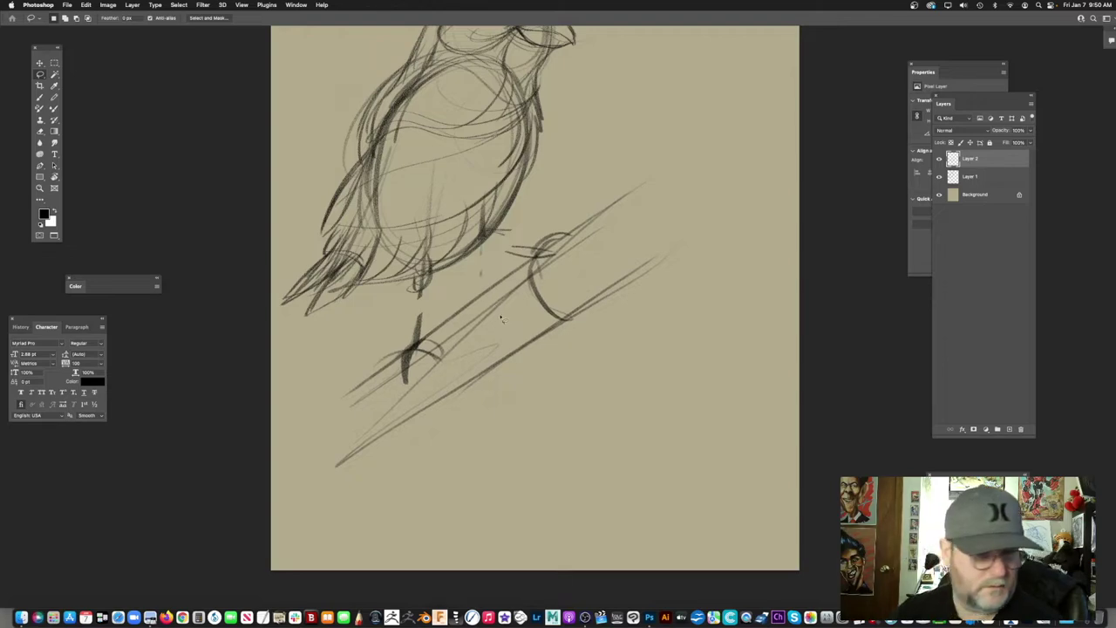
pyautogui.press('super+e')
# Step: Brush in the gap in the rear leg so the thigh joins the foot on the lowered branch
pyautogui.scroll(5, 428, 314)
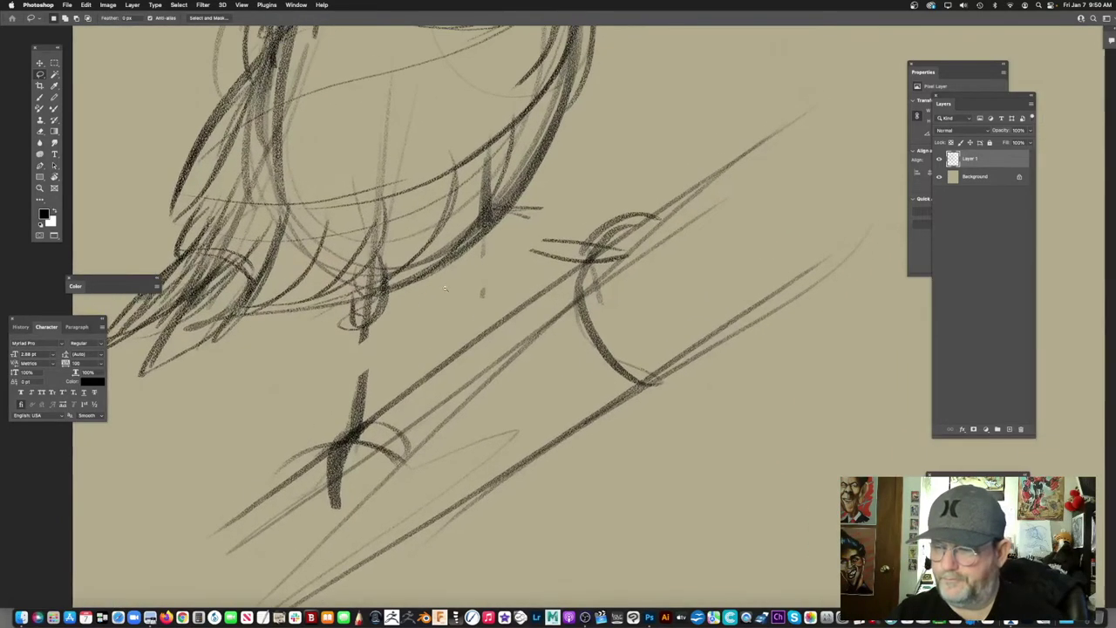
pyautogui.scroll(-7, 450, 314)
pyautogui.scroll(2, 450, 314)
pyautogui.moveTo(430, 344); pyautogui.dragTo(452, 259)
pyautogui.press('b')
pyautogui.moveTo(479, 320)
pyautogui.mouseDown()
pyautogui.moveTo(474, 334)
pyautogui.moveTo(472, 312)
pyautogui.mouseUp()
pyautogui.moveTo(410, 255)
pyautogui.mouseDown()
pyautogui.moveTo(401, 373)
pyautogui.moveTo(405, 231)
pyautogui.moveTo(365, 382)
pyautogui.mouseUp()
pyautogui.moveTo(389, 302); pyautogui.dragTo(359, 393)
pyautogui.moveTo(404, 240); pyautogui.dragTo(403, 375)
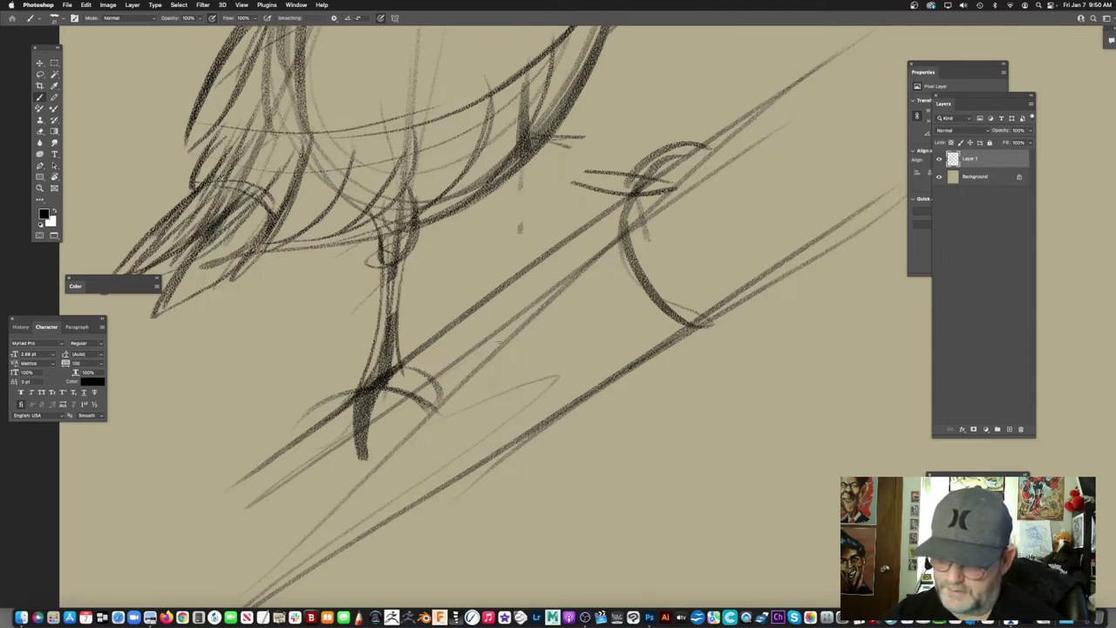
# Step: Sketch the rear foot's back toe gripping the branch and darken the branch's upper edge behind it
pyautogui.scroll(-1, 497, 318)
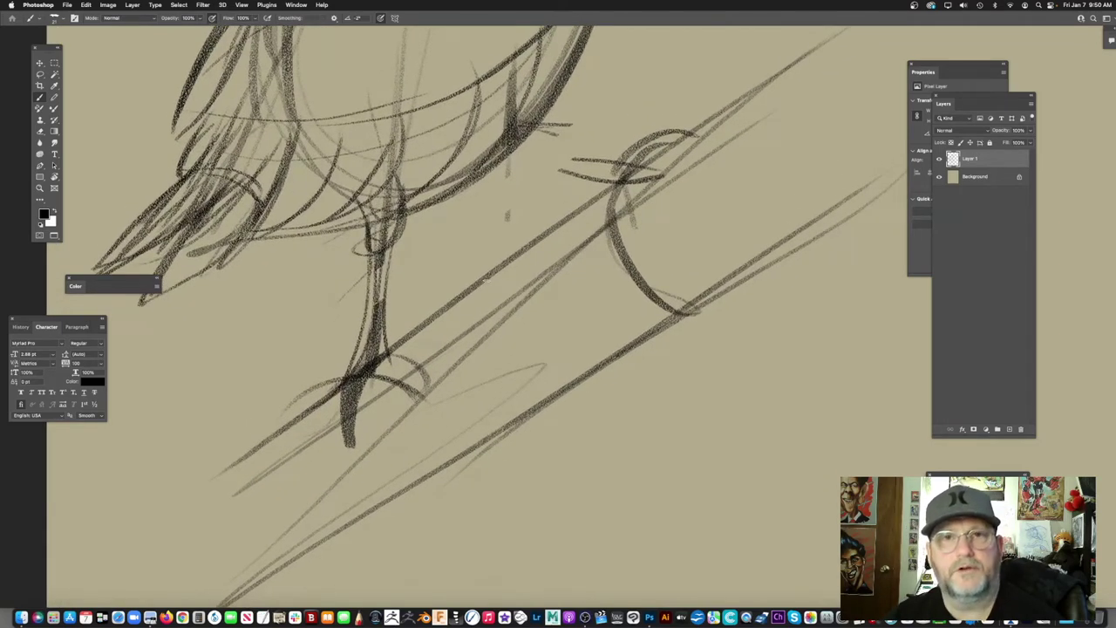
pyautogui.scroll(-5, 479, 364)
pyautogui.hscroll(-2, 479, 364)
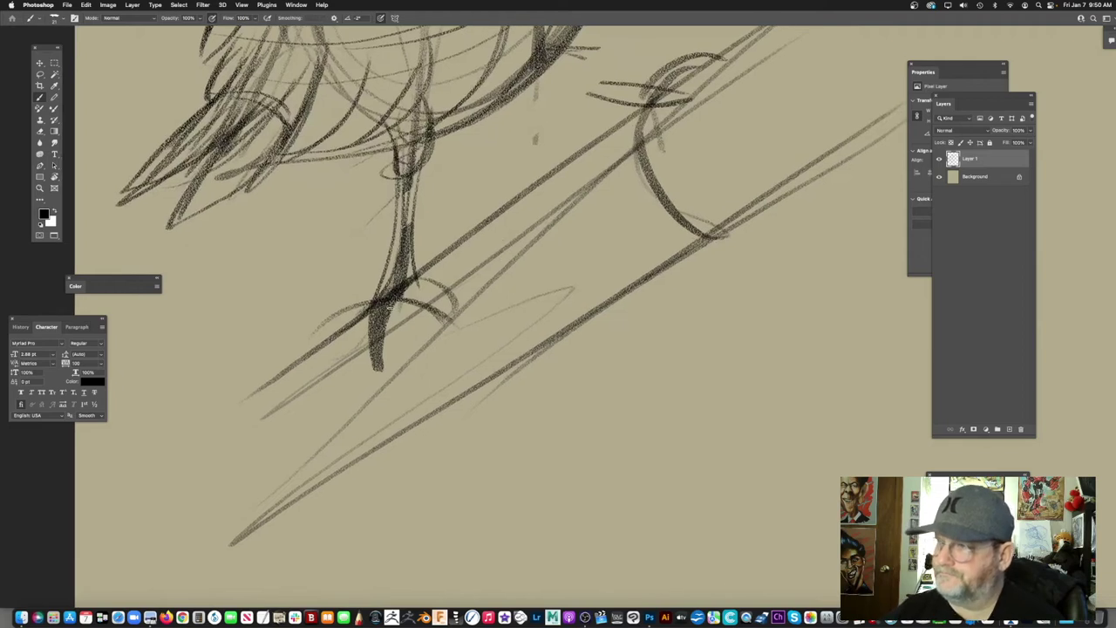
pyautogui.moveTo(377, 286); pyautogui.dragTo(318, 349)
pyautogui.moveTo(441, 256)
pyautogui.mouseDown()
pyautogui.moveTo(321, 348)
pyautogui.moveTo(269, 367)
pyautogui.mouseUp()
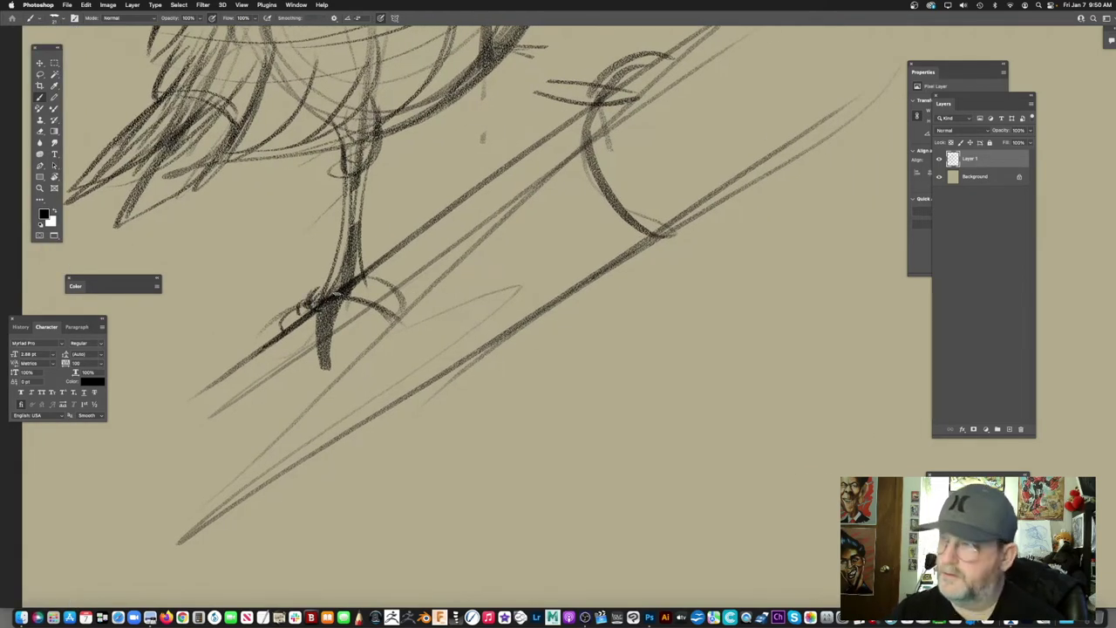
# Step: Thicken the rear leg's outlines from the thigh down to the ankle
pyautogui.moveTo(339, 229)
pyautogui.mouseDown()
pyautogui.moveTo(319, 298)
pyautogui.moveTo(347, 294)
pyautogui.mouseUp()
pyautogui.moveTo(357, 238); pyautogui.dragTo(370, 274)
pyautogui.moveTo(367, 199); pyautogui.dragTo(358, 236)
pyautogui.moveTo(436, 229); pyautogui.dragTo(419, 290)
pyautogui.moveTo(347, 229); pyautogui.dragTo(341, 294)
pyautogui.moveTo(346, 222); pyautogui.dragTo(336, 341)
pyautogui.moveTo(435, 286)
pyautogui.mouseDown()
pyautogui.moveTo(444, 259)
pyautogui.moveTo(366, 273)
pyautogui.moveTo(442, 272)
pyautogui.moveTo(393, 386)
pyautogui.moveTo(401, 352)
pyautogui.mouseUp()
# Step: Lasso the branch with the lower leg, cut and paste it, shift it slightly farther down and merge the layers
pyautogui.scroll(-2, 402, 352)
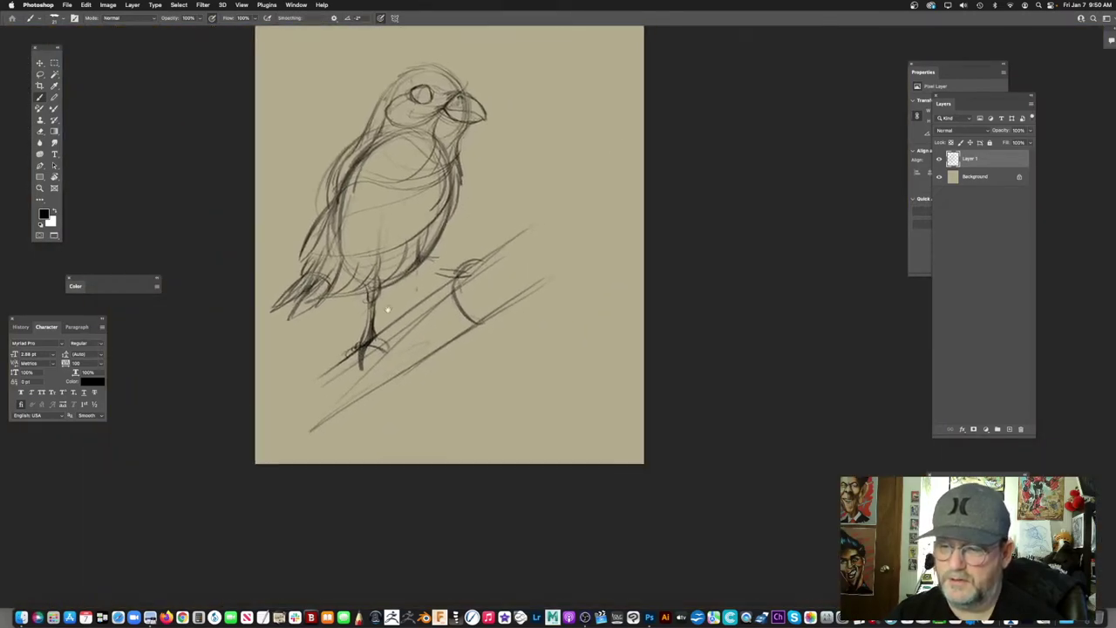
pyautogui.press('l')
pyautogui.moveTo(530, 197)
pyautogui.mouseDown()
pyautogui.moveTo(288, 387)
pyautogui.moveTo(585, 194)
pyautogui.moveTo(495, 232)
pyautogui.mouseUp()
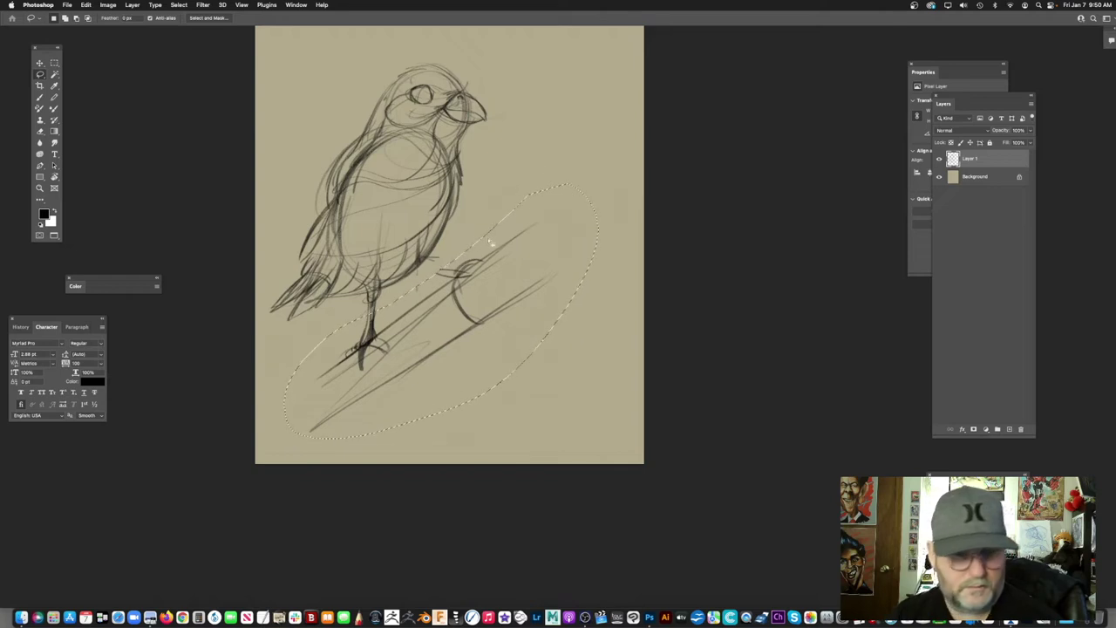
pyautogui.press('super+x')
pyautogui.press('super+v')
pyautogui.moveTo(415, 315); pyautogui.dragTo(406, 325)
pyautogui.press('super+e')
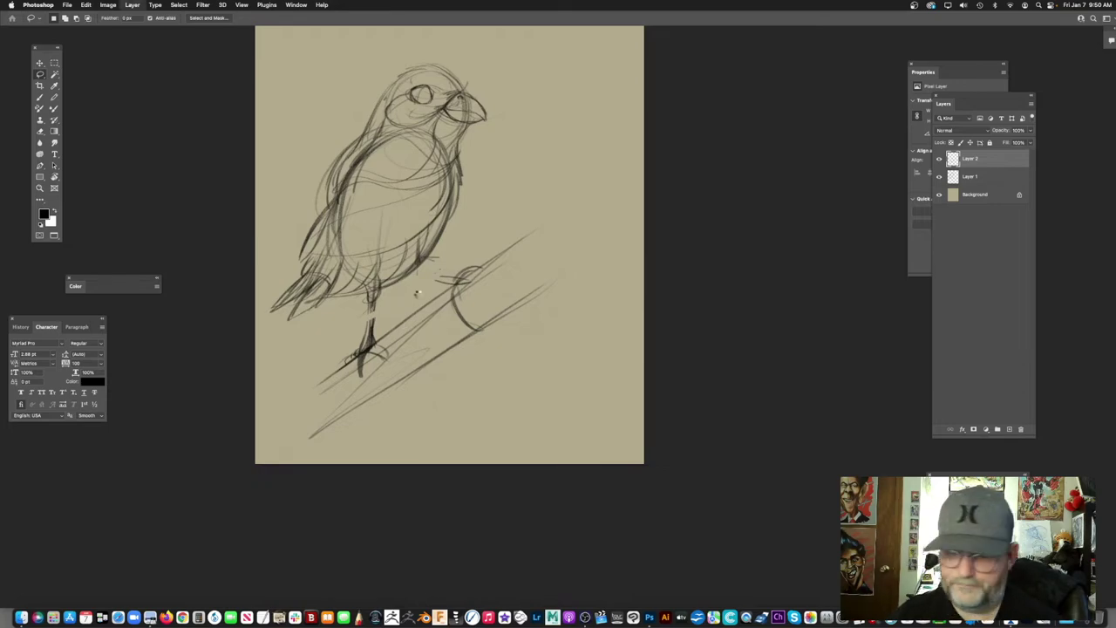
# Step: Redraw the rear leg with the brush to bridge the new gap and darken its shank toward the foot
pyautogui.scroll(5, 375, 314)
pyautogui.click(39, 98)
pyautogui.moveTo(402, 231); pyautogui.dragTo(384, 380)
pyautogui.moveTo(393, 283); pyautogui.dragTo(387, 347)
pyautogui.moveTo(374, 288); pyautogui.dragTo(367, 384)
pyautogui.moveTo(369, 327); pyautogui.dragTo(359, 419)
pyautogui.moveTo(465, 359)
pyautogui.mouseDown()
pyautogui.moveTo(407, 325)
pyautogui.moveTo(415, 281)
pyautogui.mouseUp()
# Step: Sketch the rear foot's front toes wrapping over the branch, ending in a pointed claw at its lower edge
pyautogui.scroll(-4, 379, 355)
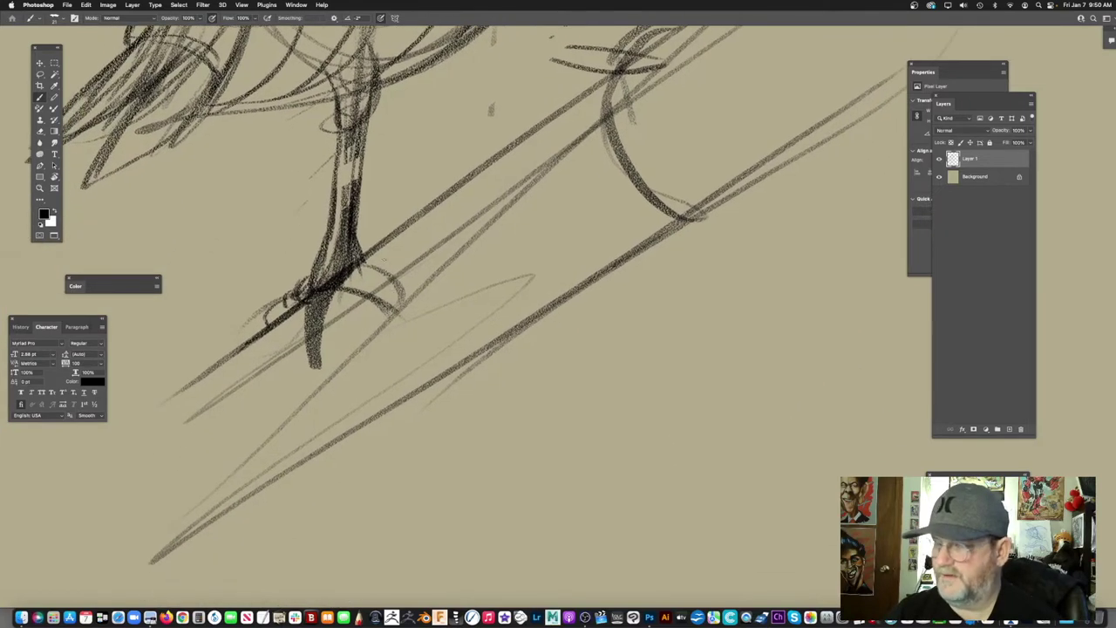
pyautogui.moveTo(331, 212); pyautogui.dragTo(318, 261)
pyautogui.moveTo(343, 290)
pyautogui.mouseDown()
pyautogui.moveTo(367, 306)
pyautogui.moveTo(361, 374)
pyautogui.moveTo(396, 383)
pyautogui.mouseUp()
pyautogui.moveTo(366, 261); pyautogui.dragTo(382, 298)
pyautogui.moveTo(361, 261); pyautogui.dragTo(375, 305)
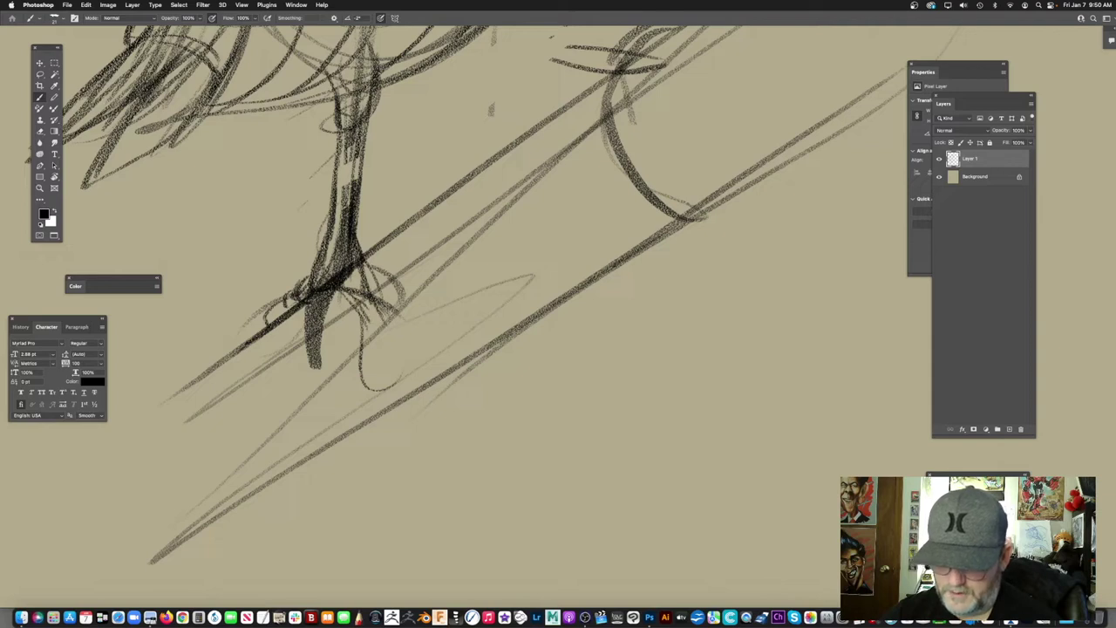
pyautogui.scroll(-2, 377, 321)
pyautogui.moveTo(350, 291)
pyautogui.mouseDown()
pyautogui.moveTo(366, 344)
pyautogui.moveTo(377, 349)
pyautogui.moveTo(382, 307)
pyautogui.moveTo(391, 330)
pyautogui.mouseUp()
pyautogui.moveTo(340, 254)
pyautogui.mouseDown()
pyautogui.moveTo(386, 361)
pyautogui.moveTo(411, 370)
pyautogui.mouseUp()
# Step: Darken the branch's upper edge from the front foot past the rear foot and extend it diagonally toward the canvas's lower corner
pyautogui.moveTo(564, 184)
pyautogui.mouseDown()
pyautogui.moveTo(583, 274)
pyautogui.moveTo(557, 300)
pyautogui.moveTo(480, 296)
pyautogui.mouseUp()
pyautogui.moveTo(373, 323); pyautogui.dragTo(440, 269)
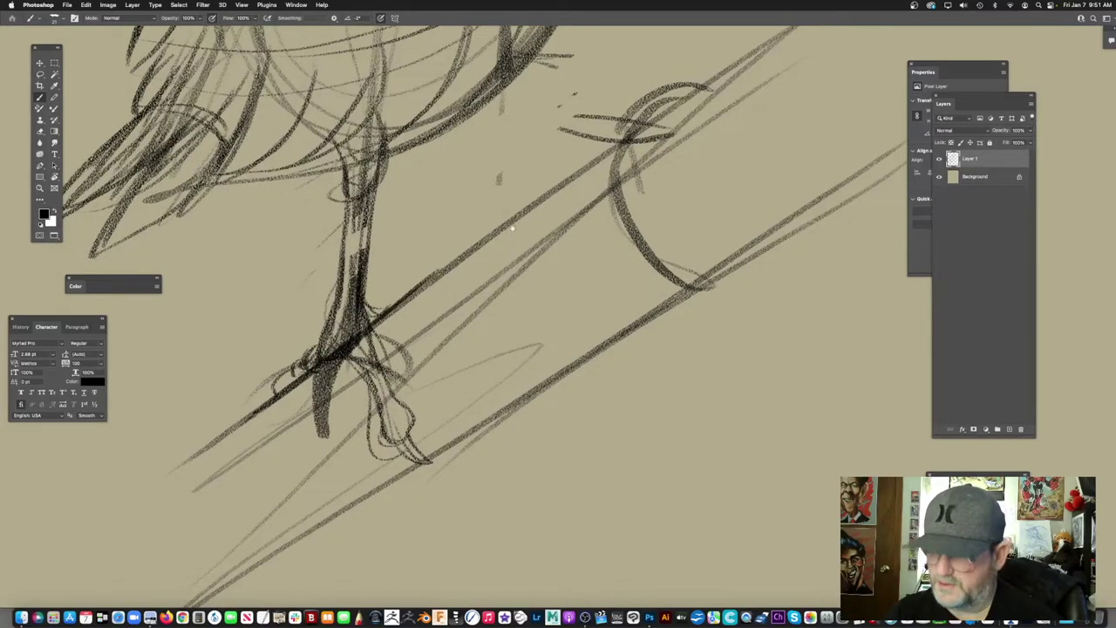
pyautogui.moveTo(514, 226); pyautogui.dragTo(477, 246)
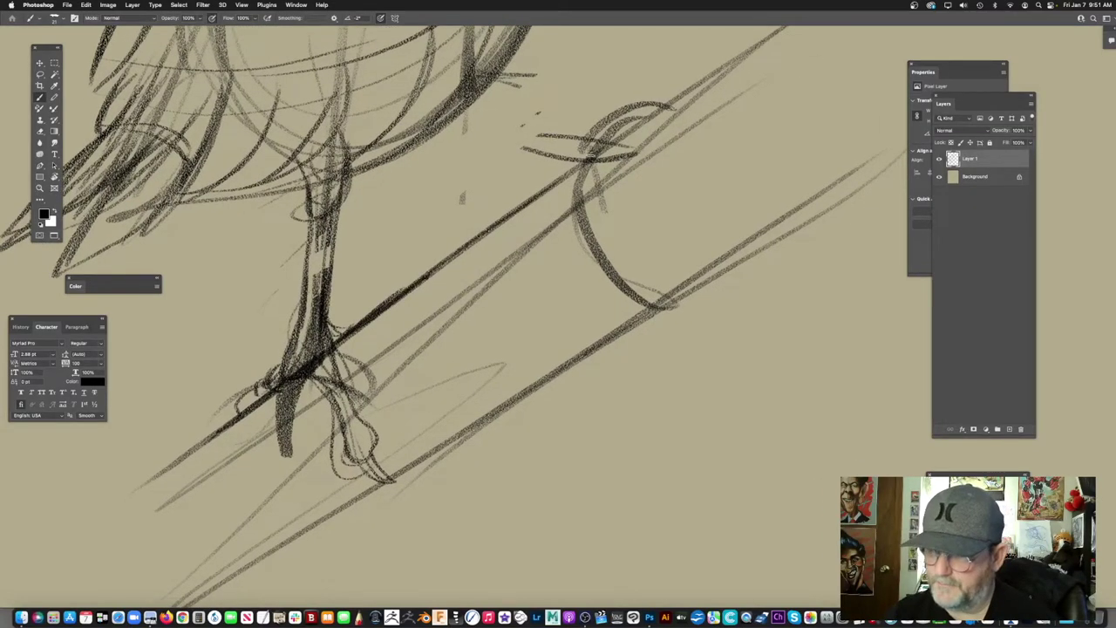
pyautogui.scroll(4, 454, 261)
pyautogui.hscroll(3, 454, 262)
pyautogui.moveTo(366, 406); pyautogui.dragTo(621, 141)
pyautogui.moveTo(412, 303); pyautogui.dragTo(323, 368)
pyautogui.moveTo(370, 327)
pyautogui.mouseDown()
pyautogui.moveTo(463, 247)
pyautogui.moveTo(326, 350)
pyautogui.mouseUp()
pyautogui.moveTo(420, 283); pyautogui.dragTo(267, 395)
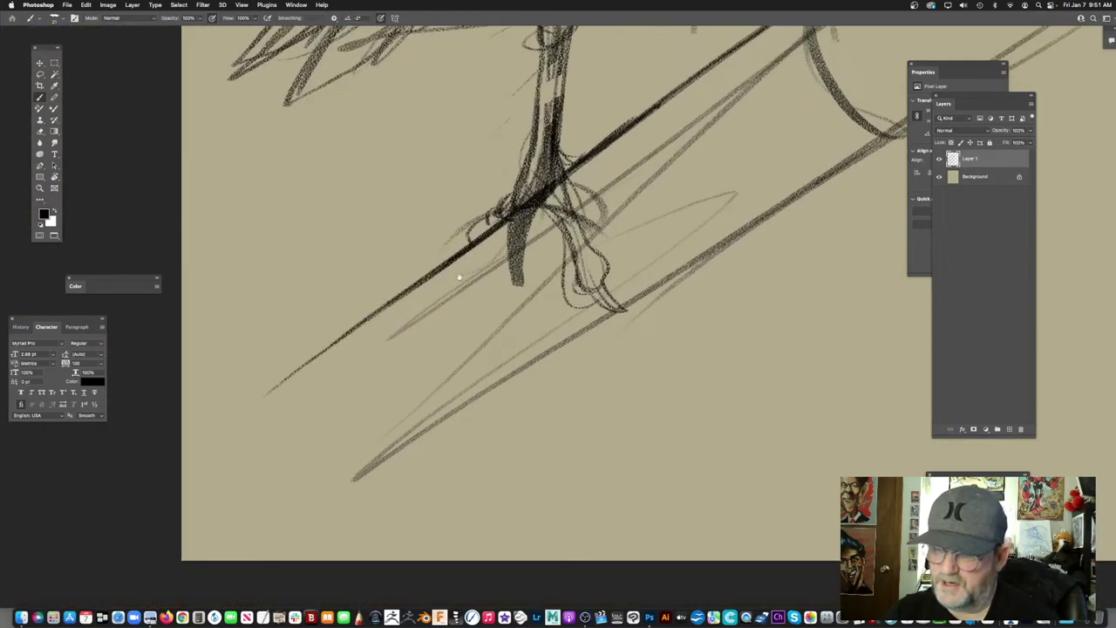
pyautogui.moveTo(459, 277); pyautogui.dragTo(377, 312)
pyautogui.moveTo(423, 240); pyautogui.dragTo(386, 270)
pyautogui.hscroll(1, 490, 197)
pyautogui.scroll(1, 491, 197)
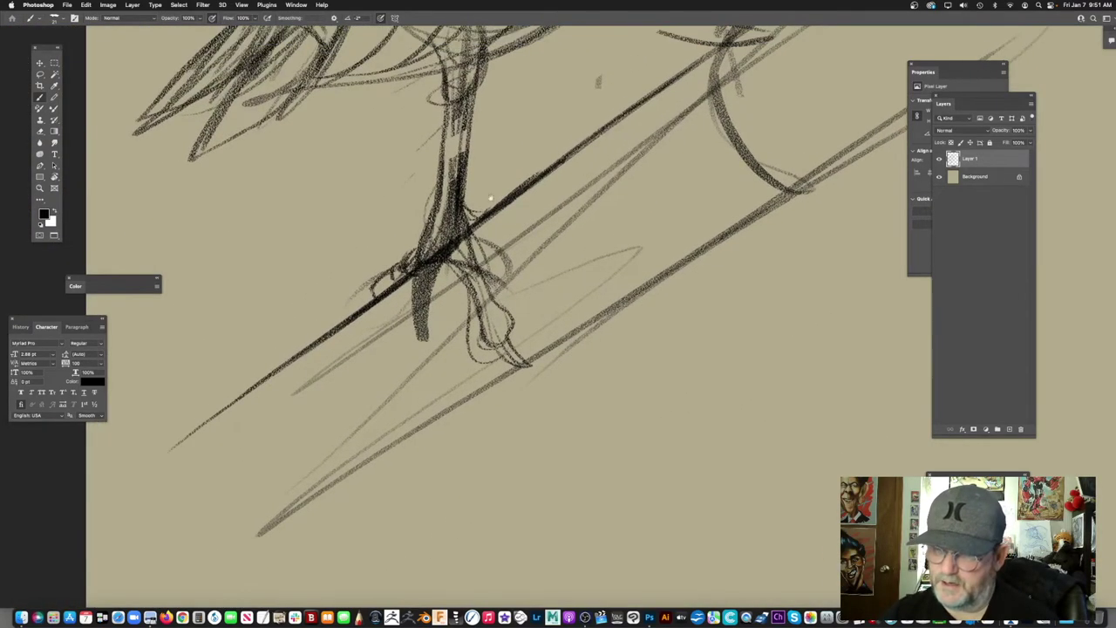
# Step: Sketch the curved outline of the rear foot's back toe wrapping down over the branch
pyautogui.scroll(-1, 486, 249)
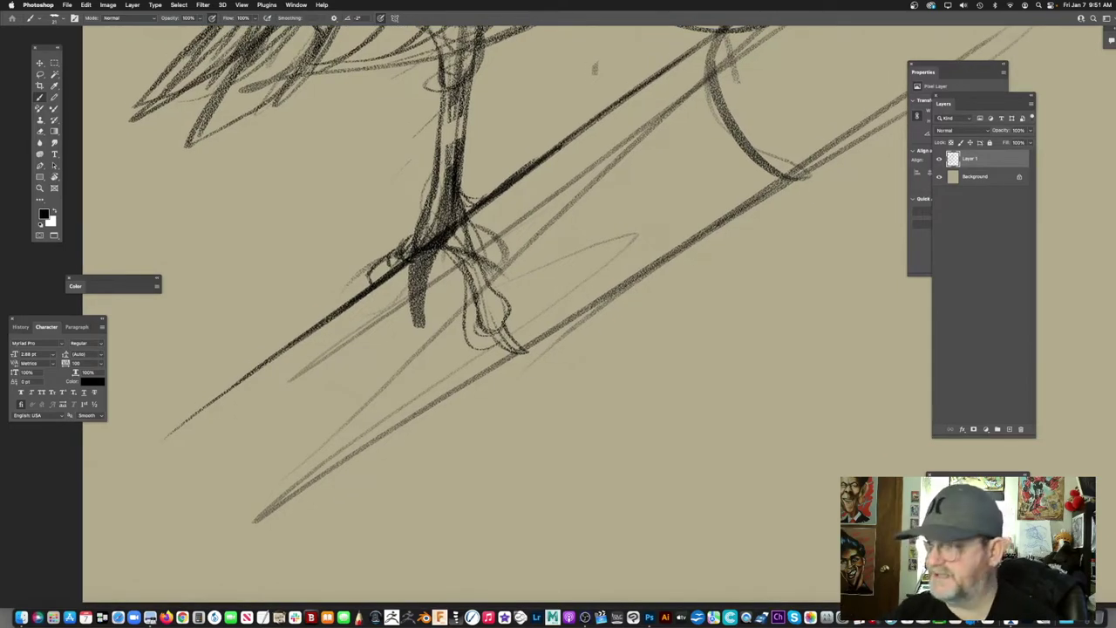
pyautogui.moveTo(415, 232)
pyautogui.mouseDown()
pyautogui.moveTo(370, 284)
pyautogui.moveTo(362, 336)
pyautogui.mouseUp()
pyautogui.moveTo(357, 307)
pyautogui.mouseDown()
pyautogui.moveTo(358, 352)
pyautogui.moveTo(380, 373)
pyautogui.mouseUp()
pyautogui.moveTo(633, 197); pyautogui.dragTo(569, 311)
pyautogui.press('super+minus')
pyautogui.moveTo(592, 269); pyautogui.dragTo(529, 450)
pyautogui.scroll(-3, 528, 450)
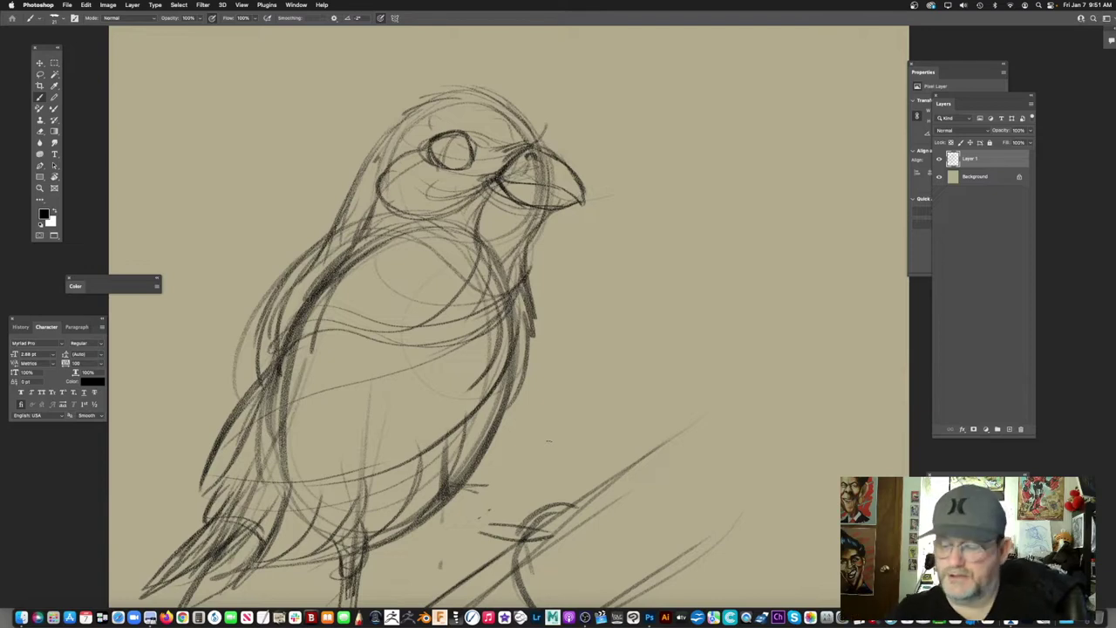
pyautogui.scroll(5, 548, 441)
pyautogui.scroll(2, 527, 308)
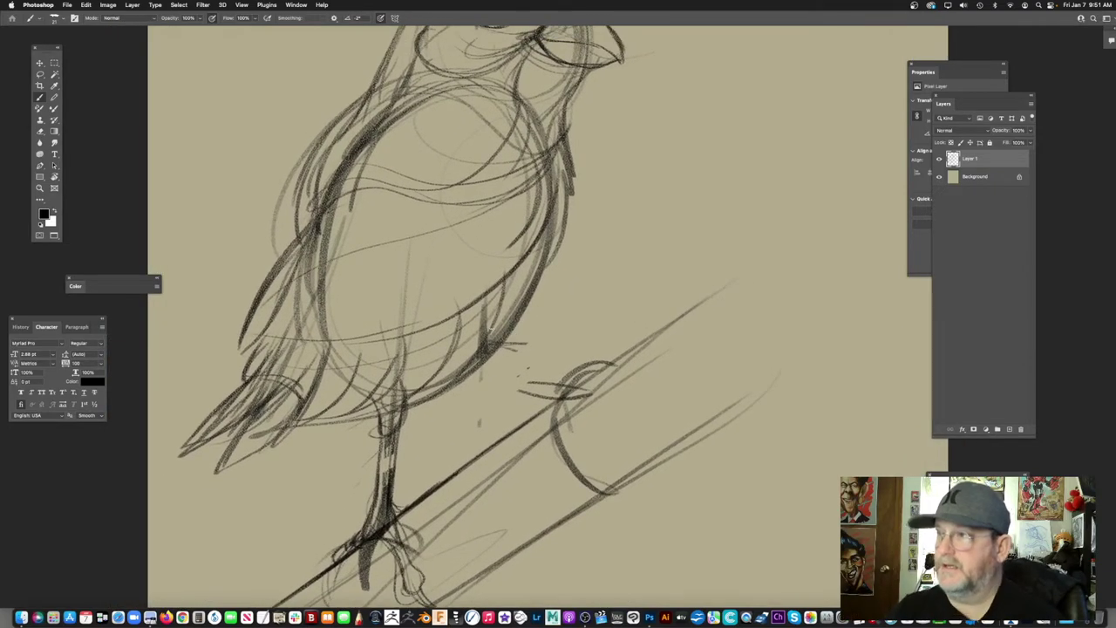
pyautogui.moveTo(517, 258); pyautogui.dragTo(504, 319)
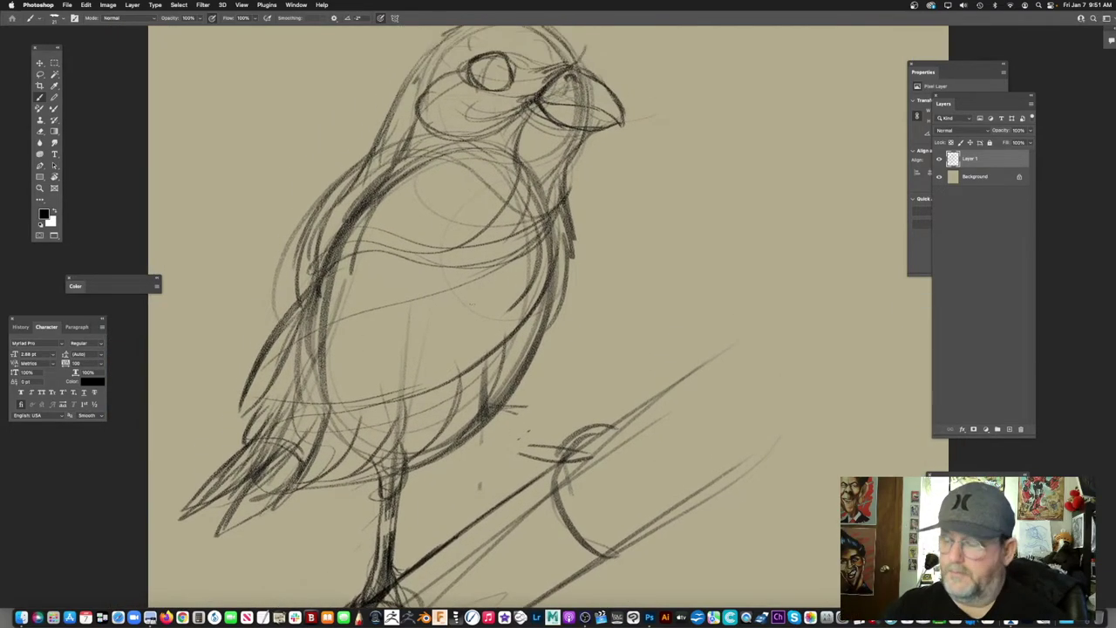
# Step: Darken the bird's back and folded wing edge with long strokes from the shoulder down toward the tail
pyautogui.hscroll(-2, 462, 287)
pyautogui.moveTo(401, 170); pyautogui.dragTo(335, 307)
pyautogui.moveTo(361, 217)
pyautogui.mouseDown()
pyautogui.moveTo(338, 257)
pyautogui.moveTo(328, 319)
pyautogui.mouseUp()
pyautogui.moveTo(343, 243)
pyautogui.mouseDown()
pyautogui.moveTo(330, 326)
pyautogui.moveTo(285, 416)
pyautogui.mouseUp()
pyautogui.moveTo(420, 335); pyautogui.dragTo(433, 298)
pyautogui.moveTo(366, 243); pyautogui.dragTo(295, 389)
# Step: Sketch curved contour lines across the upper breast, sweeping from the wing up toward the throat
pyautogui.moveTo(344, 309); pyautogui.dragTo(562, 211)
pyautogui.moveTo(569, 166); pyautogui.dragTo(562, 213)
pyautogui.moveTo(567, 144); pyautogui.dragTo(436, 216)
pyautogui.moveTo(558, 174); pyautogui.dragTo(507, 223)
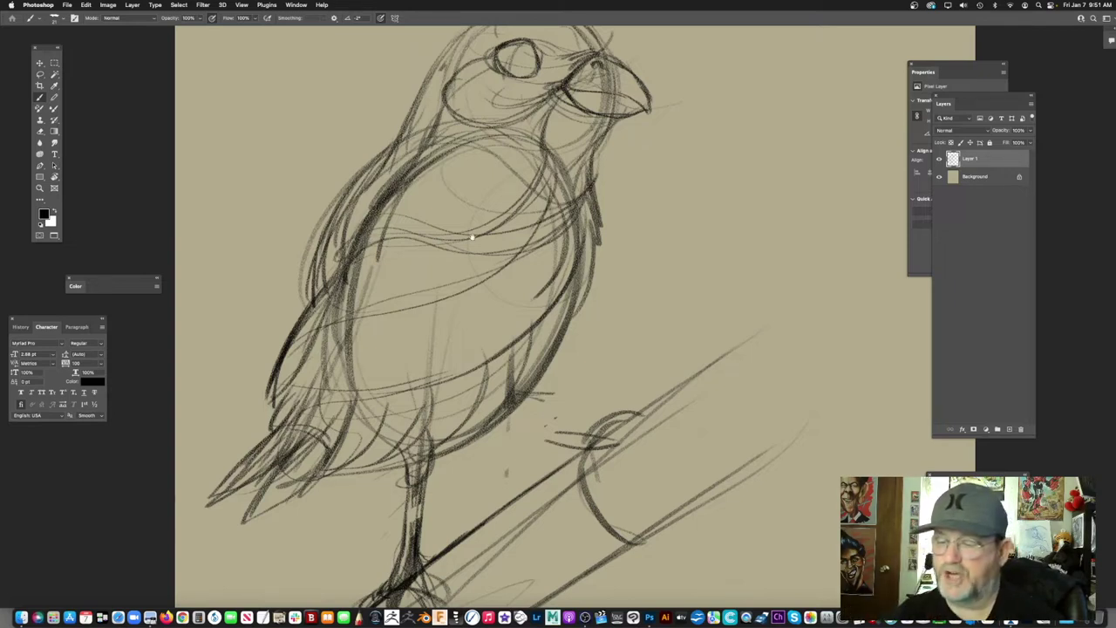
pyautogui.moveTo(473, 238); pyautogui.dragTo(444, 309)
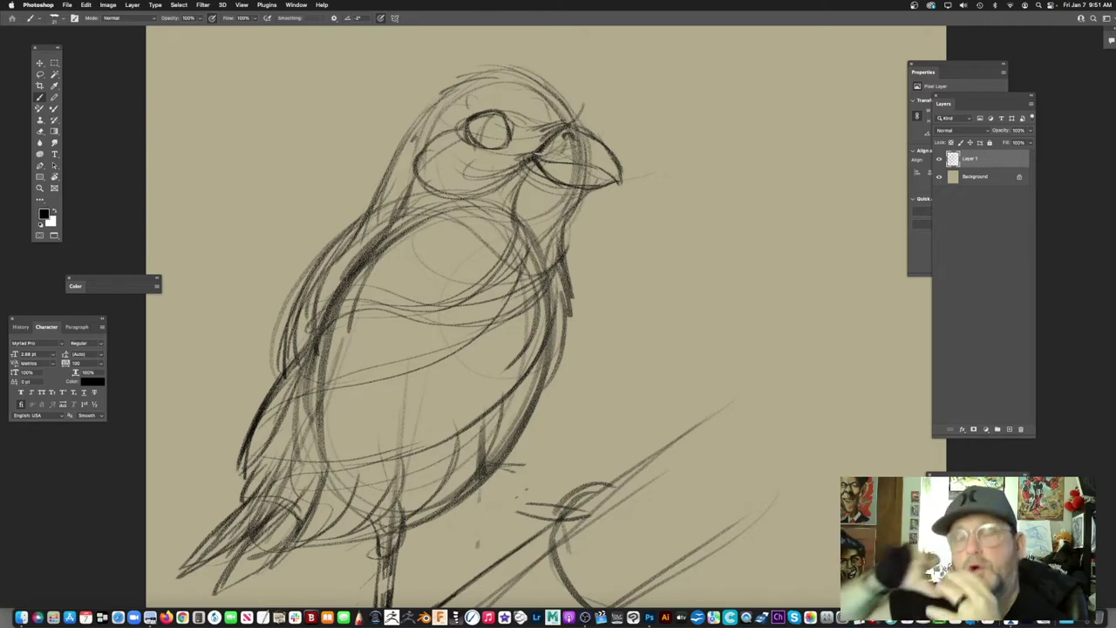
# Step: Draw long feather lines sweeping from the breast across the lower wing and extend the wingtip toward the tail
pyautogui.moveTo(580, 328); pyautogui.dragTo(506, 250)
pyautogui.moveTo(432, 319); pyautogui.dragTo(477, 325)
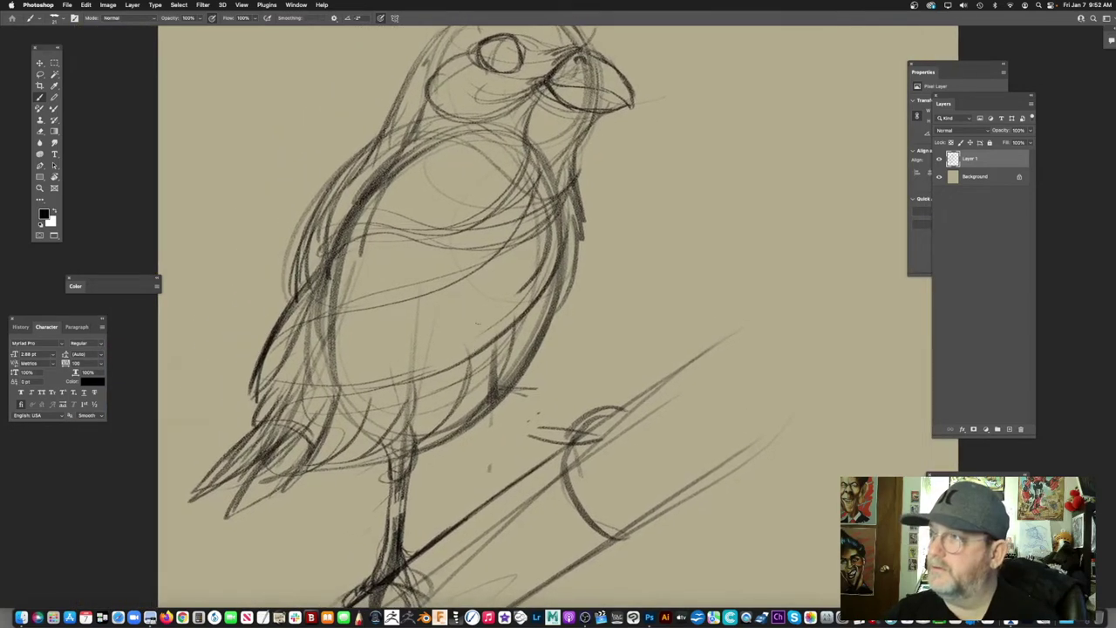
pyautogui.moveTo(546, 226); pyautogui.dragTo(394, 371)
pyautogui.moveTo(502, 286)
pyautogui.mouseDown()
pyautogui.moveTo(395, 370)
pyautogui.moveTo(308, 397)
pyautogui.mouseUp()
pyautogui.moveTo(449, 338); pyautogui.dragTo(568, 272)
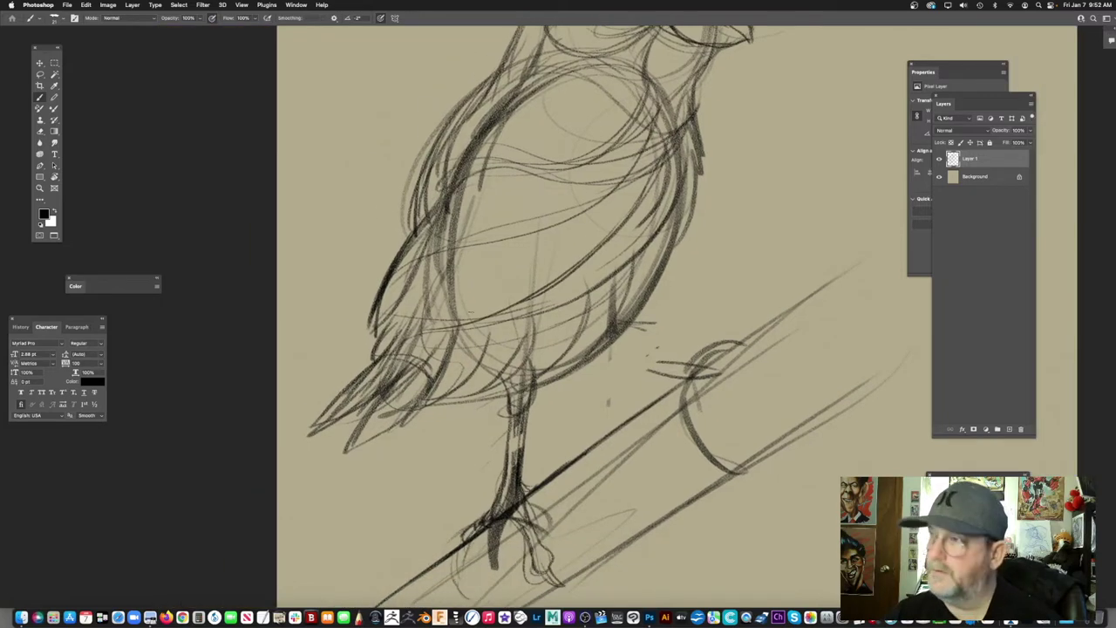
pyautogui.moveTo(436, 244)
pyautogui.mouseDown()
pyautogui.moveTo(360, 361)
pyautogui.moveTo(353, 349)
pyautogui.moveTo(482, 319)
pyautogui.mouseUp()
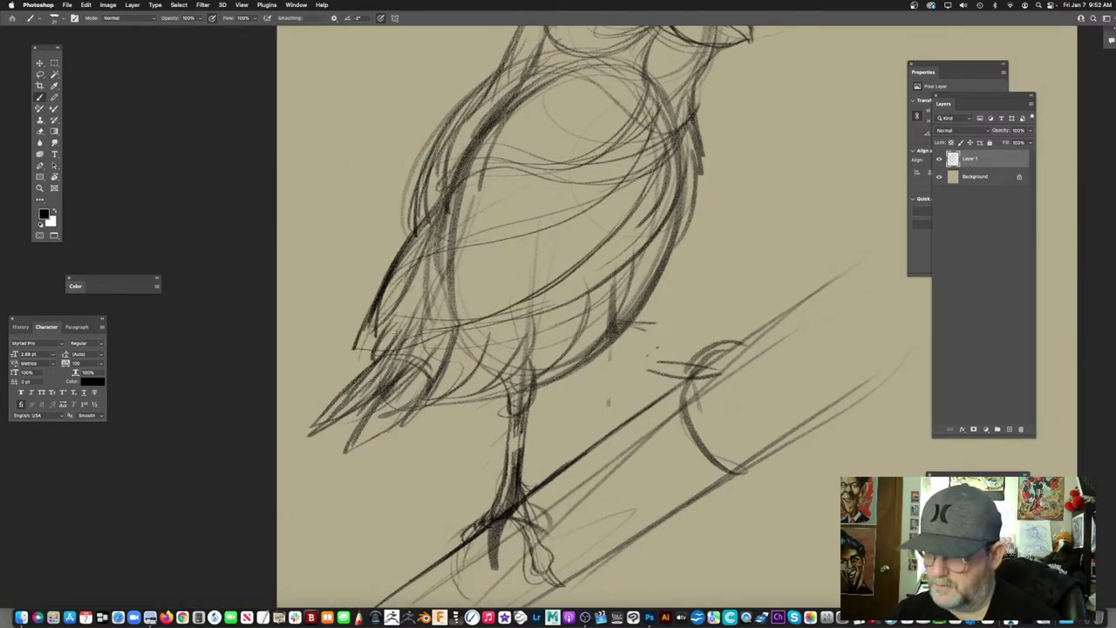
pyautogui.moveTo(728, 157); pyautogui.dragTo(594, 235)
pyautogui.moveTo(238, 378); pyautogui.dragTo(510, 319)
pyautogui.moveTo(580, 275); pyautogui.dragTo(515, 274)
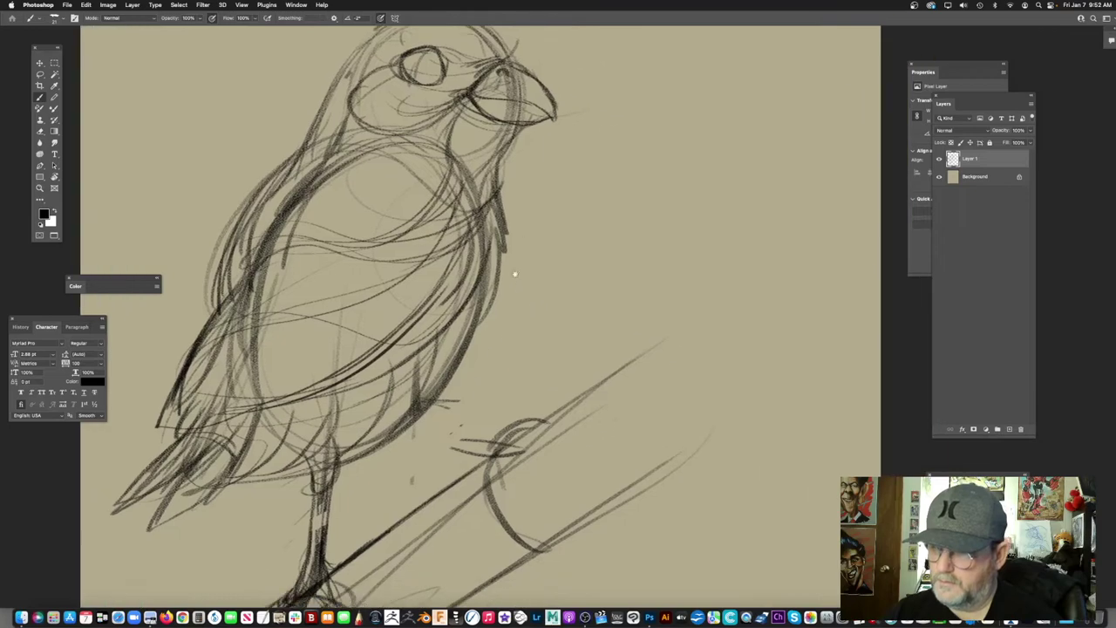
# Step: Add short, ragged feather strokes along the front edge of the breast below the throat
pyautogui.moveTo(499, 198); pyautogui.dragTo(516, 249)
pyautogui.moveTo(503, 218); pyautogui.dragTo(505, 268)
pyautogui.moveTo(505, 246)
pyautogui.mouseDown()
pyautogui.moveTo(499, 289)
pyautogui.moveTo(475, 326)
pyautogui.mouseUp()
pyautogui.moveTo(487, 156); pyautogui.dragTo(501, 282)
# Step: Darken the eye's outline, add a small highlight and hatch in the eyeball
pyautogui.scroll(5, 502, 282)
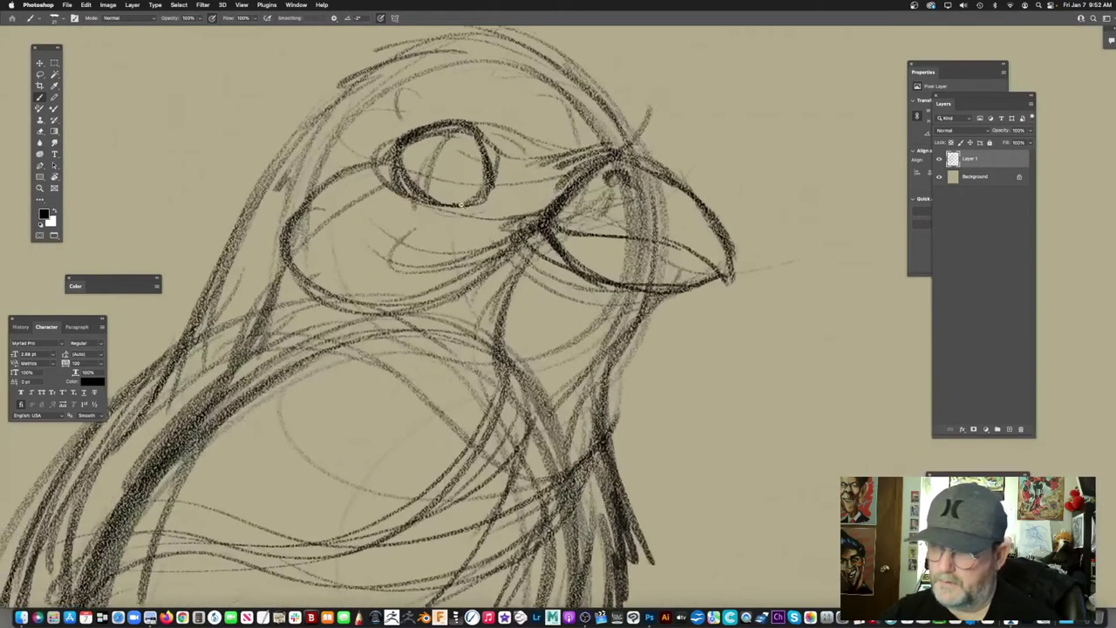
pyautogui.moveTo(411, 186); pyautogui.dragTo(410, 229)
pyautogui.moveTo(529, 229); pyautogui.dragTo(524, 236)
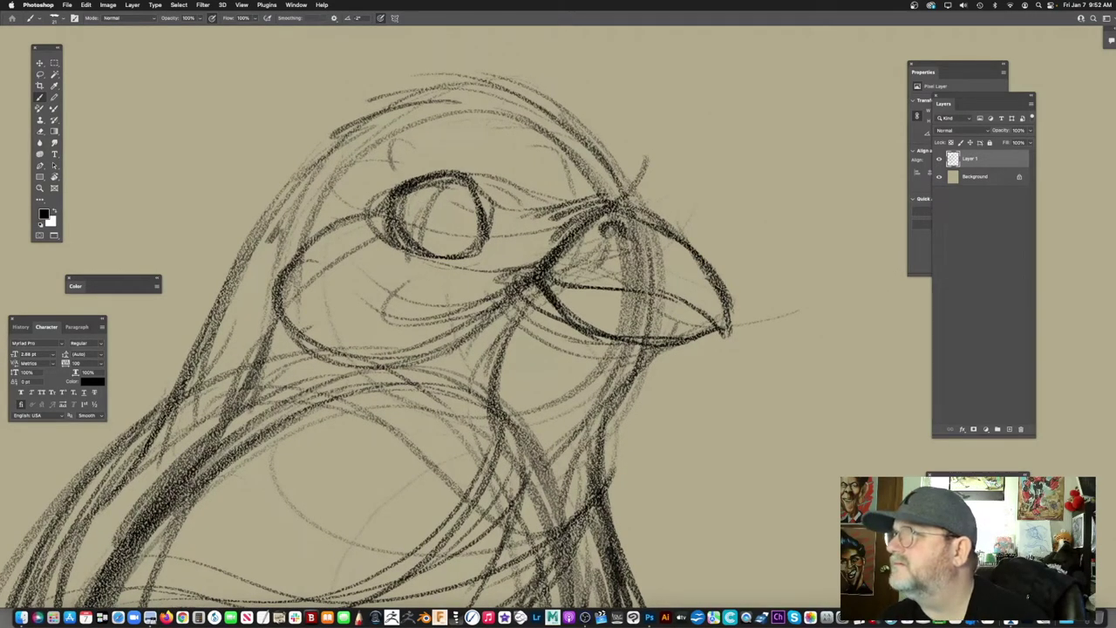
pyautogui.moveTo(425, 186)
pyautogui.mouseDown()
pyautogui.moveTo(410, 206)
pyautogui.moveTo(415, 232)
pyautogui.mouseUp()
pyautogui.moveTo(464, 187)
pyautogui.mouseDown()
pyautogui.moveTo(424, 230)
pyautogui.moveTo(443, 218)
pyautogui.mouseUp()
pyautogui.moveTo(473, 197); pyautogui.dragTo(422, 248)
pyautogui.moveTo(475, 206); pyautogui.dragTo(438, 255)
pyautogui.moveTo(478, 225)
pyautogui.mouseDown()
pyautogui.moveTo(446, 258)
pyautogui.moveTo(457, 255)
pyautogui.mouseUp()
# Step: Sketch curved eye-ring lines around the underside of the eye
pyautogui.moveTo(576, 286)
pyautogui.mouseDown()
pyautogui.moveTo(610, 300)
pyautogui.moveTo(598, 308)
pyautogui.mouseUp()
pyautogui.moveTo(509, 225)
pyautogui.mouseDown()
pyautogui.moveTo(499, 221)
pyautogui.moveTo(514, 283)
pyautogui.mouseUp()
pyautogui.moveTo(369, 252); pyautogui.dragTo(522, 253)
pyautogui.moveTo(375, 222); pyautogui.dragTo(425, 308)
pyautogui.moveTo(596, 246); pyautogui.dragTo(573, 239)
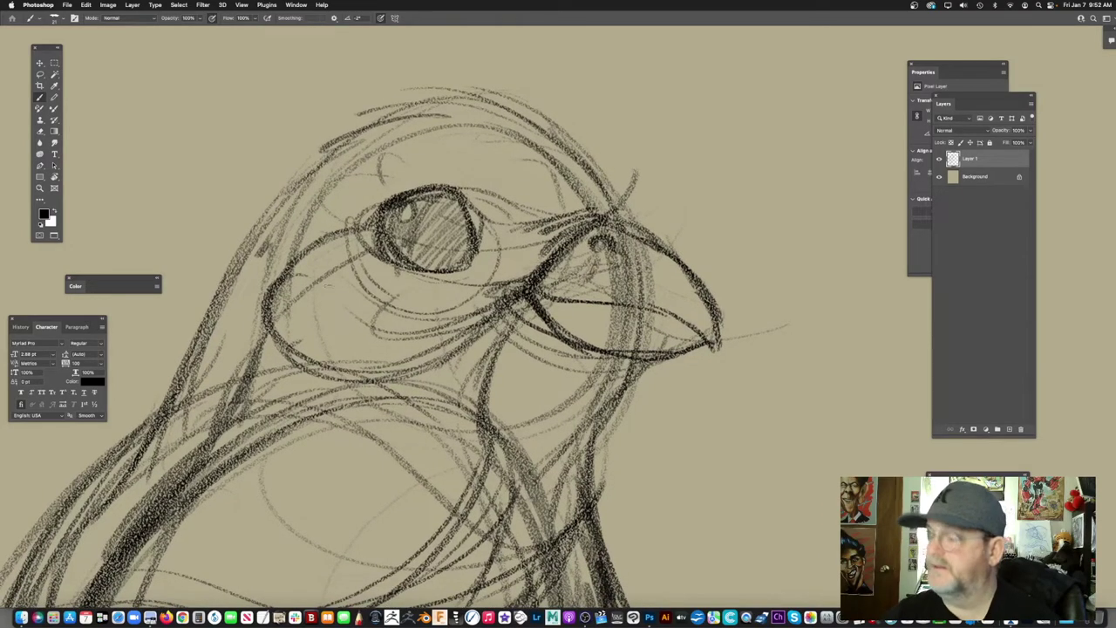
# Step: Draw the dark eye stripe from the back corner of the eye along the cheek to the neck
pyautogui.moveTo(380, 210); pyautogui.dragTo(320, 249)
pyautogui.moveTo(405, 197)
pyautogui.mouseDown()
pyautogui.moveTo(486, 210)
pyautogui.moveTo(397, 250)
pyautogui.moveTo(315, 338)
pyautogui.mouseUp()
pyautogui.moveTo(362, 279); pyautogui.dragTo(316, 331)
pyautogui.moveTo(345, 227); pyautogui.dragTo(299, 330)
pyautogui.moveTo(306, 274)
pyautogui.mouseDown()
pyautogui.moveTo(285, 362)
pyautogui.moveTo(259, 392)
pyautogui.moveTo(347, 287)
pyautogui.moveTo(410, 248)
pyautogui.mouseUp()
pyautogui.moveTo(577, 235)
pyautogui.mouseDown()
pyautogui.moveTo(518, 286)
pyautogui.moveTo(554, 253)
pyautogui.mouseUp()
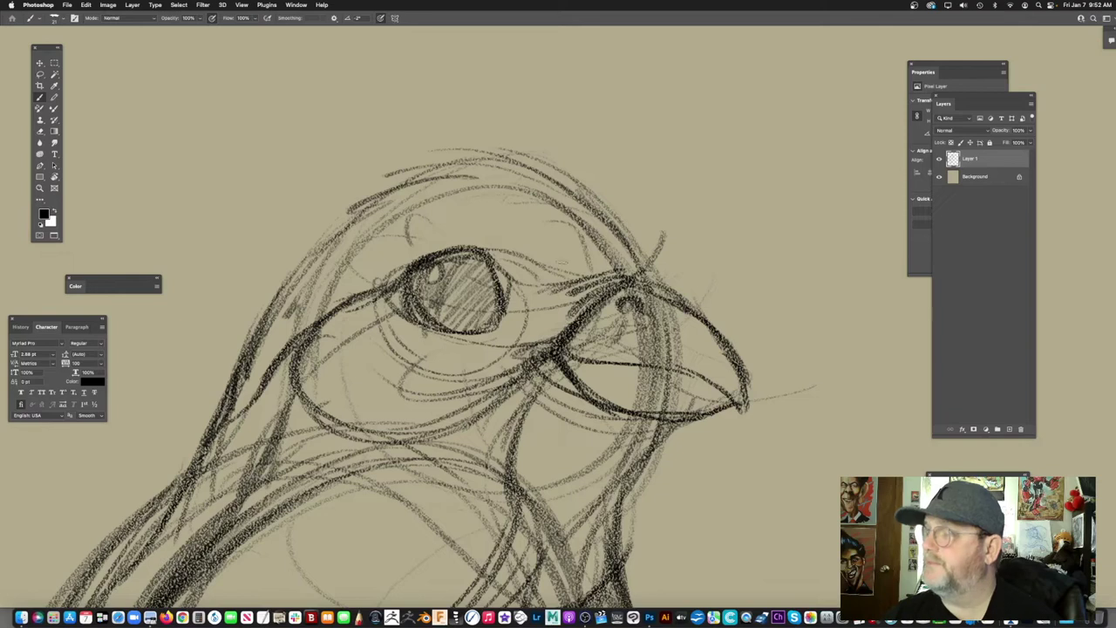
# Step: Redraw the forehead and front of the crown with layered feathery strokes rising from the beak's base
pyautogui.moveTo(625, 241)
pyautogui.mouseDown()
pyautogui.moveTo(613, 291)
pyautogui.moveTo(585, 204)
pyautogui.mouseUp()
pyautogui.moveTo(644, 243)
pyautogui.mouseDown()
pyautogui.moveTo(649, 276)
pyautogui.moveTo(628, 212)
pyautogui.moveTo(532, 155)
pyautogui.moveTo(471, 146)
pyautogui.mouseUp()
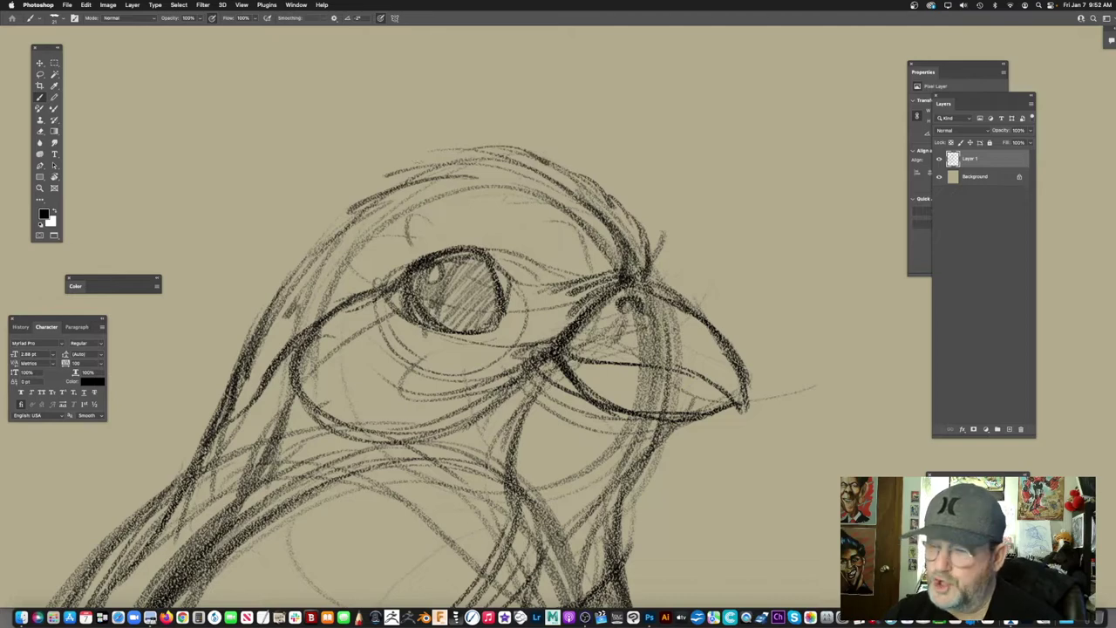
pyautogui.moveTo(523, 253); pyautogui.dragTo(614, 239)
pyautogui.moveTo(627, 150)
pyautogui.mouseDown()
pyautogui.moveTo(536, 130)
pyautogui.moveTo(512, 137)
pyautogui.mouseUp()
pyautogui.moveTo(526, 139); pyautogui.dragTo(460, 173)
pyautogui.moveTo(579, 194); pyautogui.dragTo(572, 200)
pyautogui.press('super+z')
pyautogui.moveTo(586, 138)
pyautogui.mouseDown()
pyautogui.moveTo(491, 158)
pyautogui.moveTo(448, 185)
pyautogui.mouseUp()
# Step: Continue the feathery outline over the crown and down the back of the head to the nape
pyautogui.hscroll(-2, 500, 369)
pyautogui.scroll(1, 501, 368)
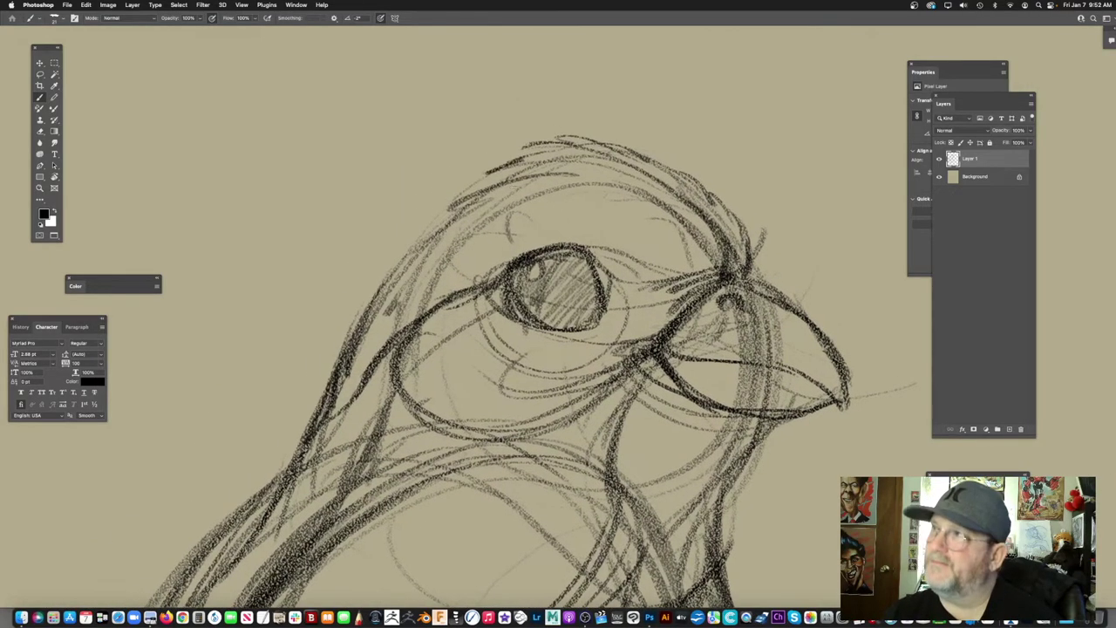
pyautogui.moveTo(625, 156)
pyautogui.mouseDown()
pyautogui.moveTo(522, 149)
pyautogui.moveTo(468, 176)
pyautogui.mouseUp()
pyautogui.moveTo(544, 152)
pyautogui.mouseDown()
pyautogui.moveTo(430, 219)
pyautogui.moveTo(399, 263)
pyautogui.mouseUp()
pyautogui.moveTo(501, 160); pyautogui.dragTo(366, 313)
pyautogui.moveTo(635, 282)
pyautogui.mouseDown()
pyautogui.moveTo(532, 288)
pyautogui.moveTo(593, 301)
pyautogui.mouseUp()
pyautogui.moveTo(652, 328); pyautogui.dragTo(649, 295)
pyautogui.scroll(-2, 647, 297)
pyautogui.hscroll(1, 647, 296)
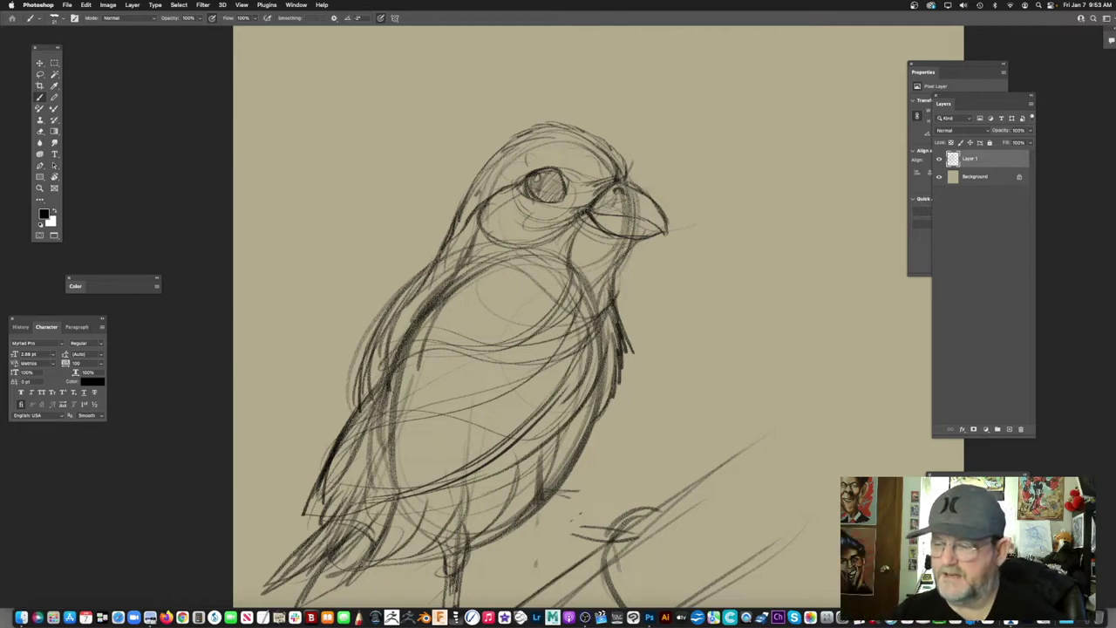
pyautogui.scroll(-2, 577, 367)
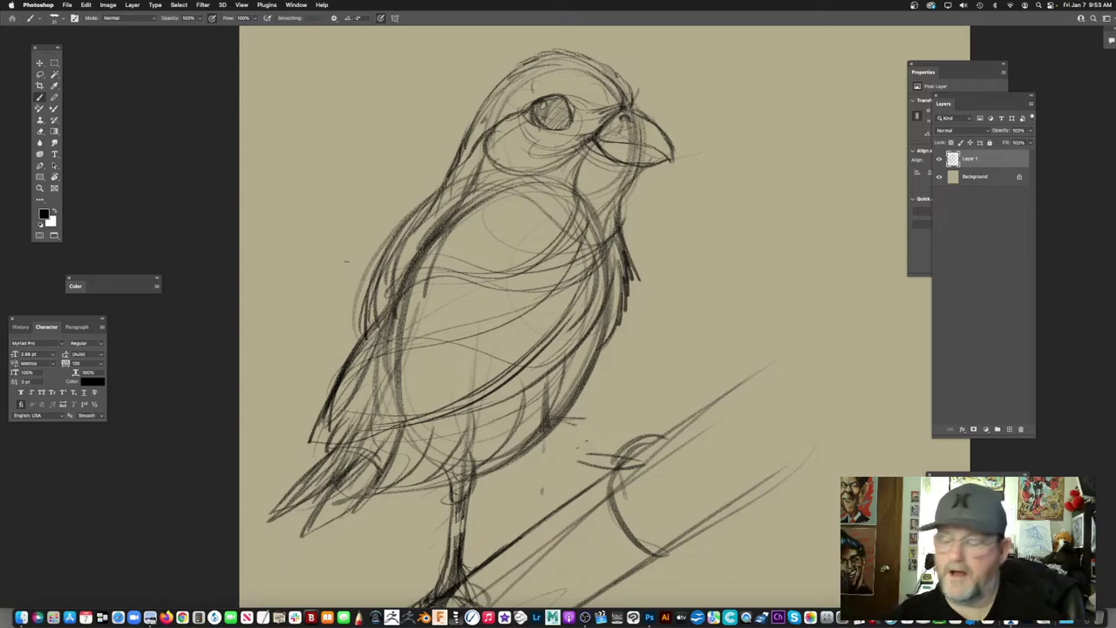
# Step: Sketch a rounded joint where the rear leg meets the belly and darken the belly edge beside it
pyautogui.moveTo(604, 344); pyautogui.dragTo(516, 255)
pyautogui.moveTo(481, 315); pyautogui.dragTo(500, 323)
pyautogui.moveTo(501, 322); pyautogui.dragTo(520, 289)
pyautogui.moveTo(425, 347); pyautogui.dragTo(466, 306)
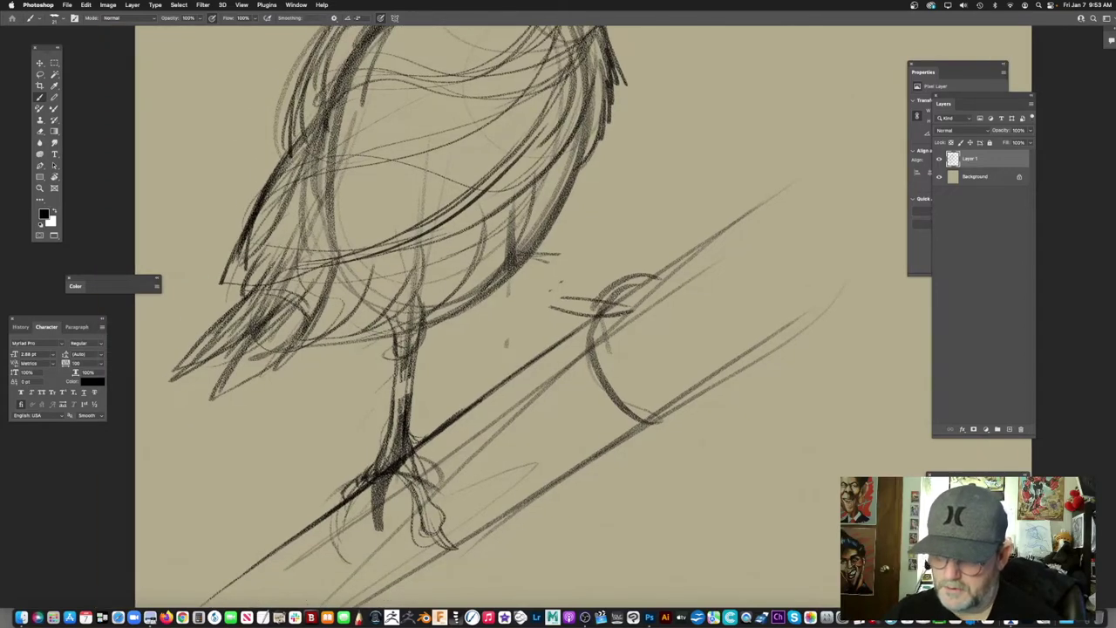
pyautogui.moveTo(589, 239); pyautogui.dragTo(519, 268)
pyautogui.moveTo(336, 328); pyautogui.dragTo(352, 377)
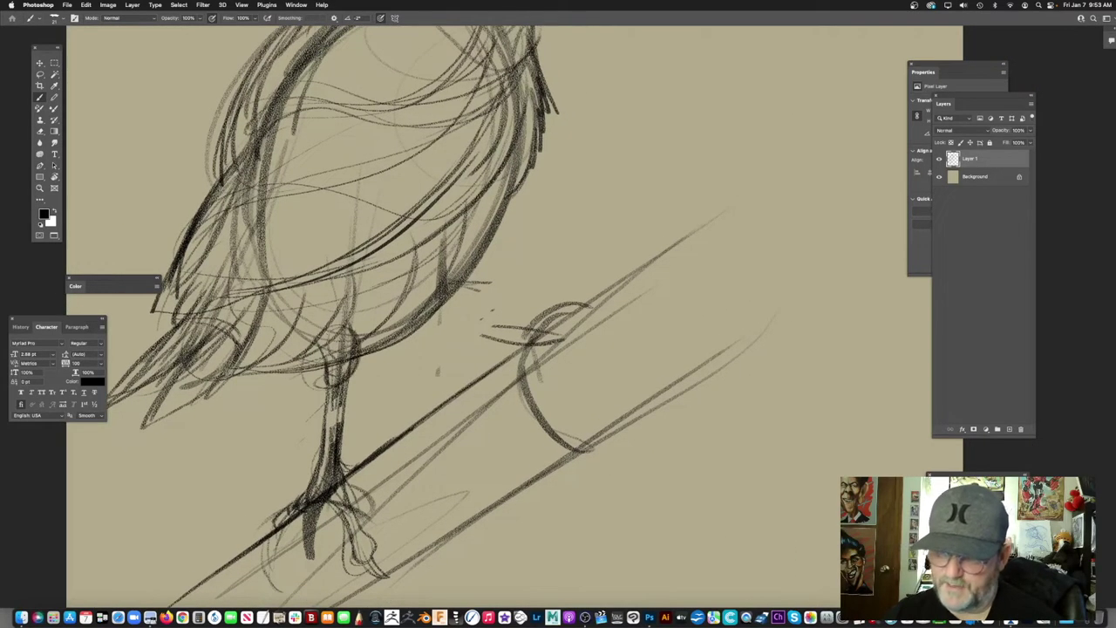
pyautogui.moveTo(294, 354); pyautogui.dragTo(441, 295)
pyautogui.hscroll(-2, 499, 307)
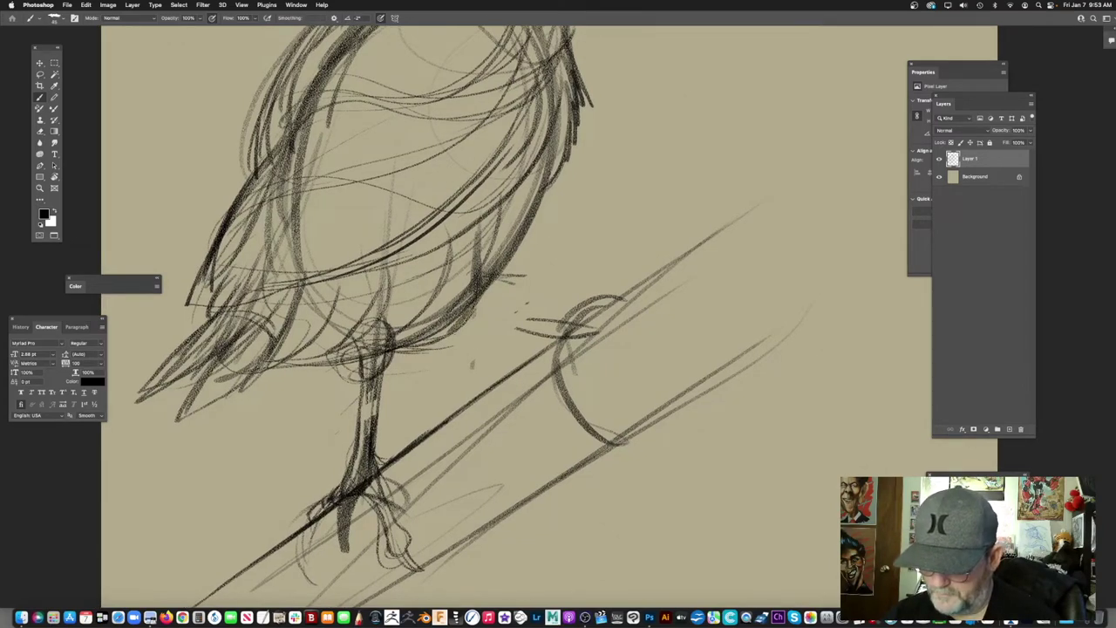
# Step: Shade the lower belly and block in the front leg's dark upper joint at its edge
pyautogui.scroll(5, 354, 346)
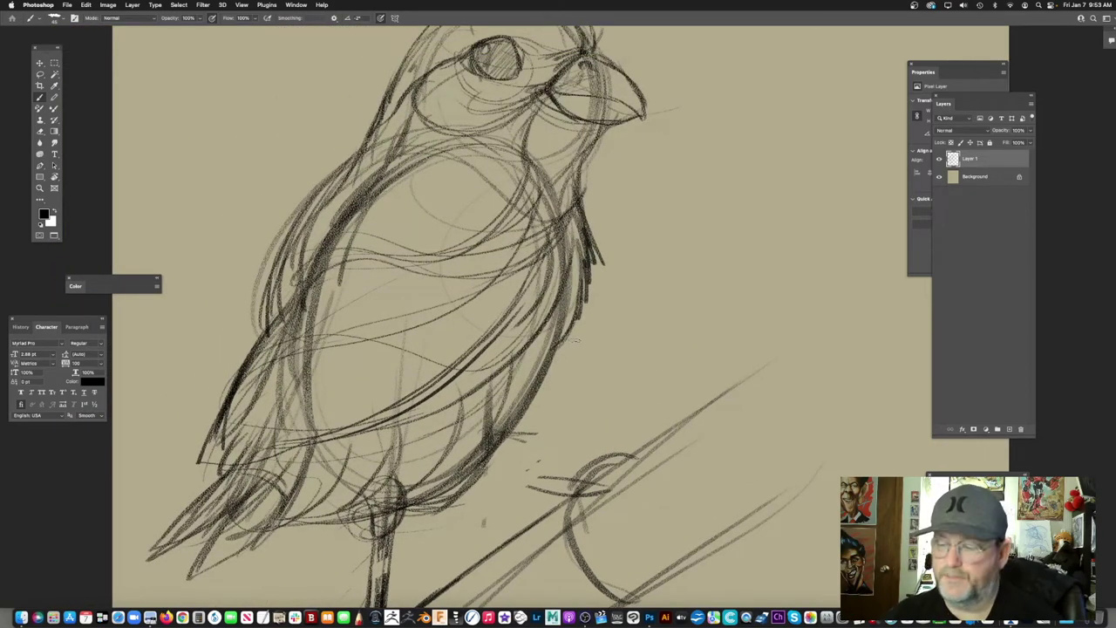
pyautogui.scroll(-5, 575, 340)
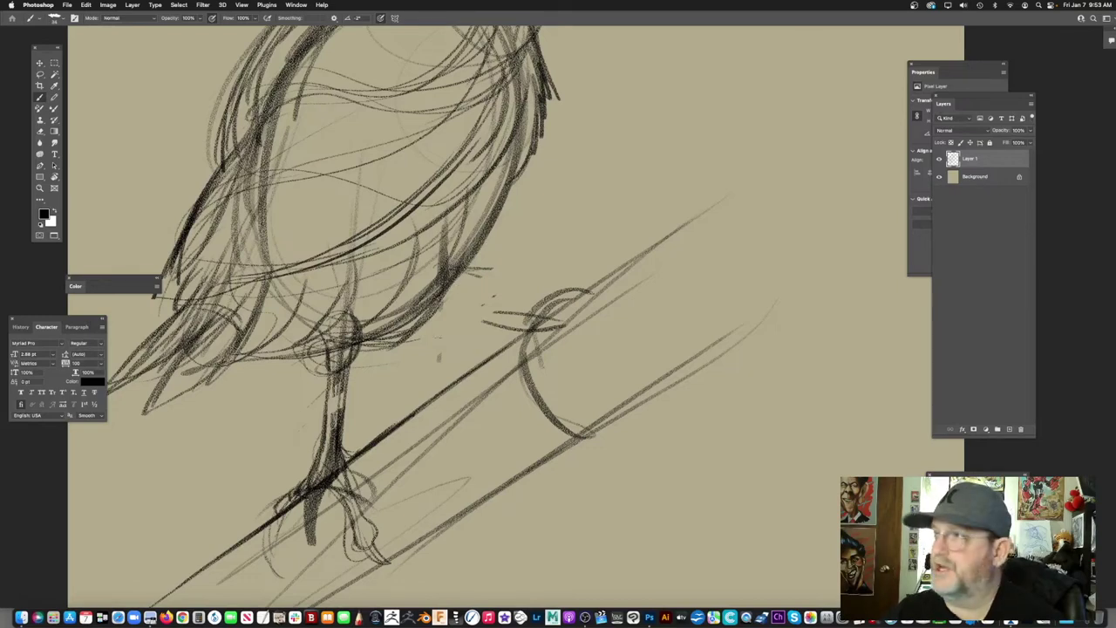
pyautogui.moveTo(444, 239)
pyautogui.mouseDown()
pyautogui.moveTo(424, 297)
pyautogui.moveTo(457, 276)
pyautogui.moveTo(381, 311)
pyautogui.mouseUp()
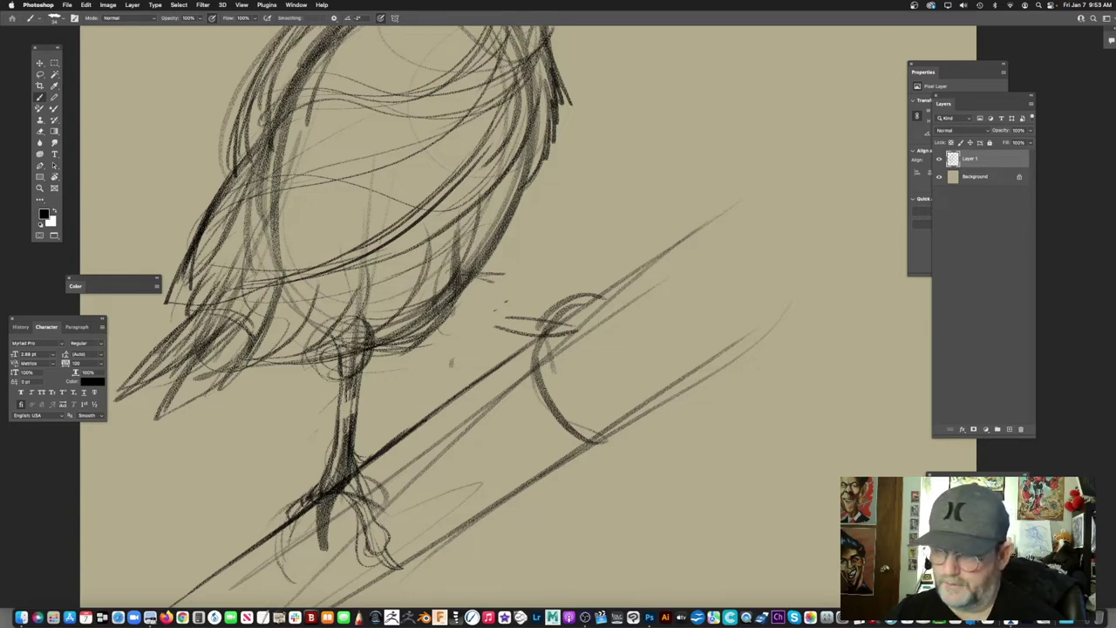
pyautogui.moveTo(388, 331)
pyautogui.mouseDown()
pyautogui.moveTo(448, 292)
pyautogui.moveTo(430, 311)
pyautogui.moveTo(443, 286)
pyautogui.mouseUp()
pyautogui.moveTo(453, 314); pyautogui.dragTo(381, 292)
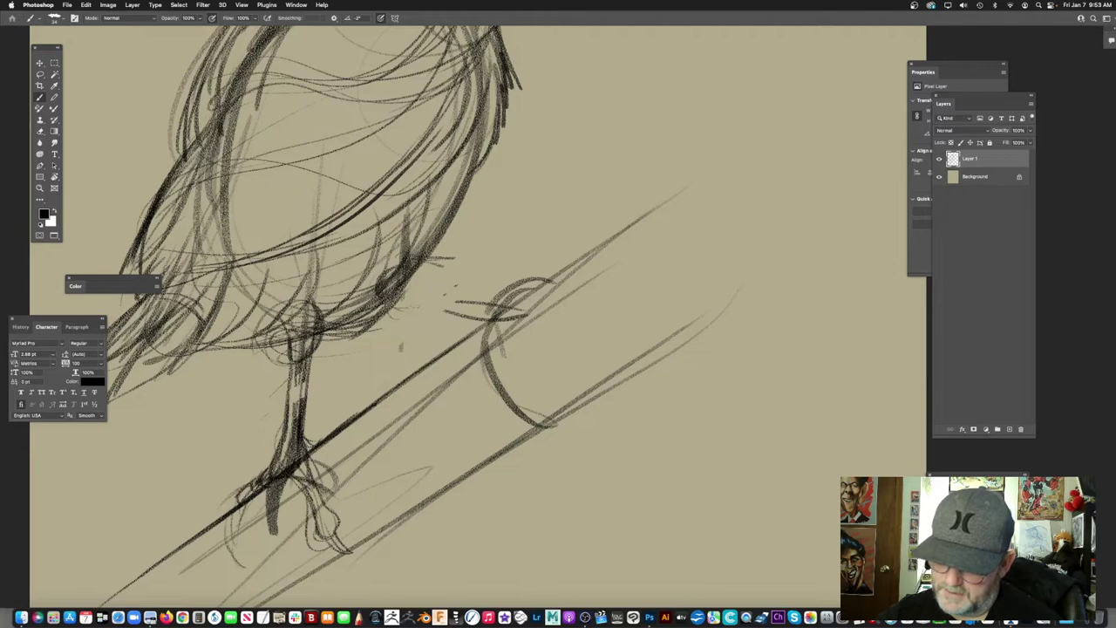
pyautogui.moveTo(489, 245); pyautogui.dragTo(473, 203)
pyautogui.moveTo(397, 251); pyautogui.dragTo(371, 276)
pyautogui.moveTo(500, 240)
pyautogui.mouseDown()
pyautogui.moveTo(484, 296)
pyautogui.moveTo(453, 250)
pyautogui.moveTo(510, 275)
pyautogui.mouseUp()
# Step: Draw the front leg's shank reaching almost horizontally from the belly joint to the foot on the branch
pyautogui.hscroll(-2, 416, 266)
pyautogui.scroll(-1, 415, 266)
pyautogui.moveTo(430, 273)
pyautogui.mouseDown()
pyautogui.moveTo(550, 271)
pyautogui.moveTo(539, 269)
pyautogui.mouseUp()
pyautogui.scroll(-1, 483, 317)
pyautogui.hscroll(1, 482, 317)
pyautogui.moveTo(365, 278); pyautogui.dragTo(492, 260)
pyautogui.moveTo(419, 264); pyautogui.dragTo(520, 256)
pyautogui.moveTo(444, 258); pyautogui.dragTo(501, 269)
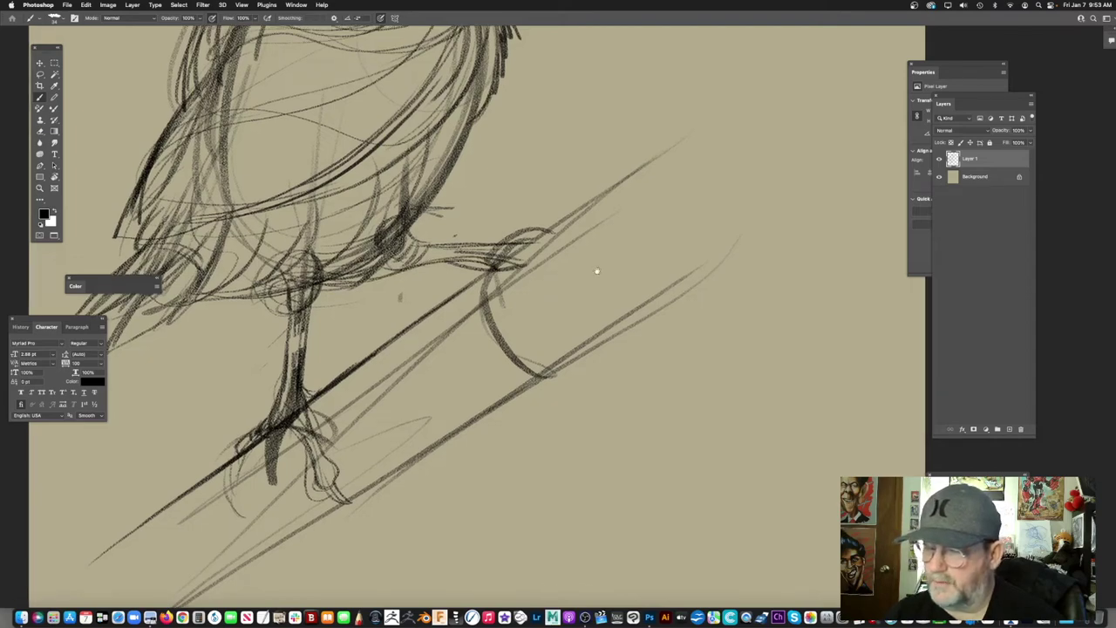
pyautogui.moveTo(598, 266); pyautogui.dragTo(575, 277)
pyautogui.moveTo(410, 259); pyautogui.dragTo(481, 256)
pyautogui.moveTo(417, 256); pyautogui.dragTo(512, 246)
# Step: Sketch the front foot's toe curling down over the branch, ending in a pointed claw at its lower edge
pyautogui.moveTo(594, 233)
pyautogui.mouseDown()
pyautogui.moveTo(516, 271)
pyautogui.moveTo(451, 214)
pyautogui.mouseUp()
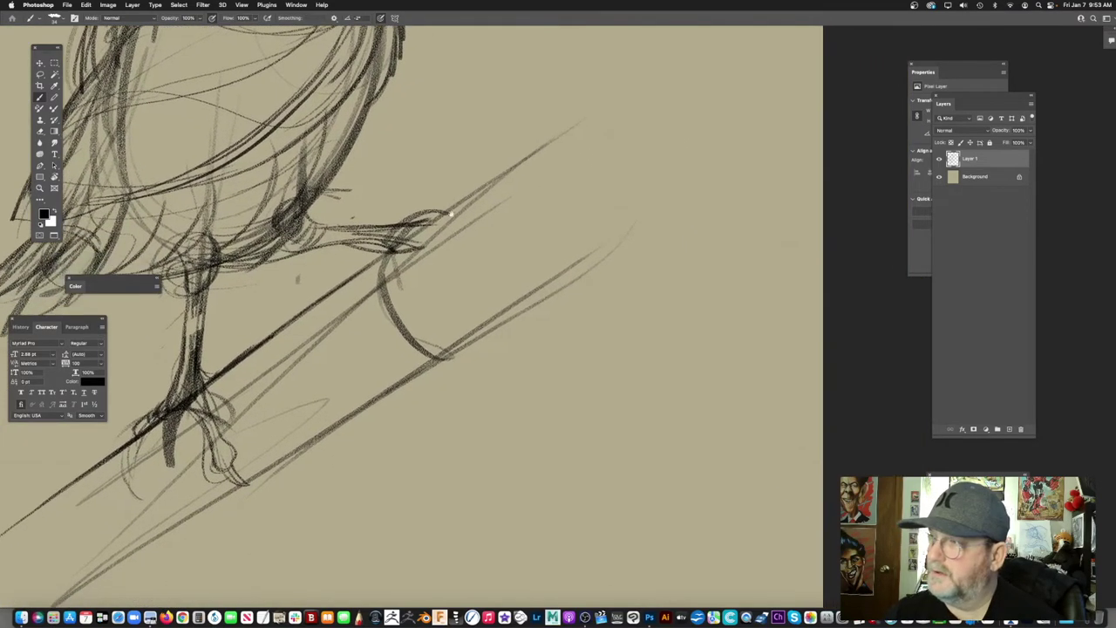
pyautogui.moveTo(373, 240); pyautogui.dragTo(401, 246)
pyautogui.moveTo(454, 214); pyautogui.dragTo(470, 207)
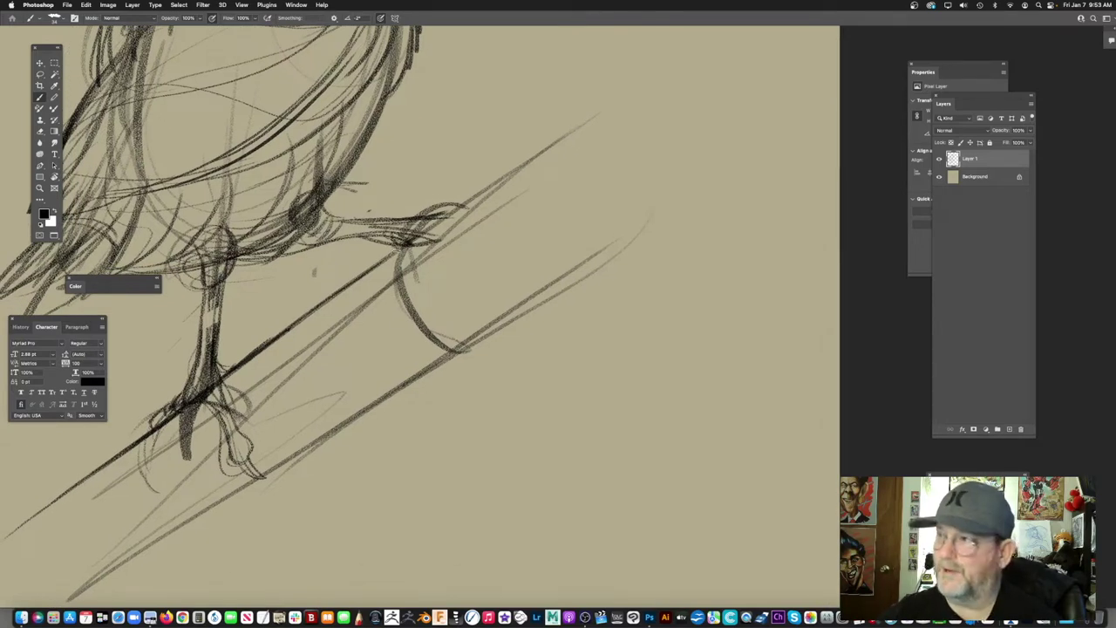
pyautogui.moveTo(399, 250)
pyautogui.mouseDown()
pyautogui.moveTo(404, 303)
pyautogui.moveTo(436, 312)
pyautogui.moveTo(410, 252)
pyautogui.mouseUp()
pyautogui.moveTo(470, 222); pyautogui.dragTo(456, 200)
pyautogui.moveTo(389, 199); pyautogui.dragTo(414, 306)
pyautogui.moveTo(381, 282); pyautogui.dragTo(412, 313)
pyautogui.moveTo(430, 266); pyautogui.dragTo(380, 217)
pyautogui.moveTo(363, 258); pyautogui.dragTo(391, 270)
pyautogui.moveTo(371, 247); pyautogui.dragTo(393, 268)
pyautogui.moveTo(427, 179); pyautogui.dragTo(512, 275)
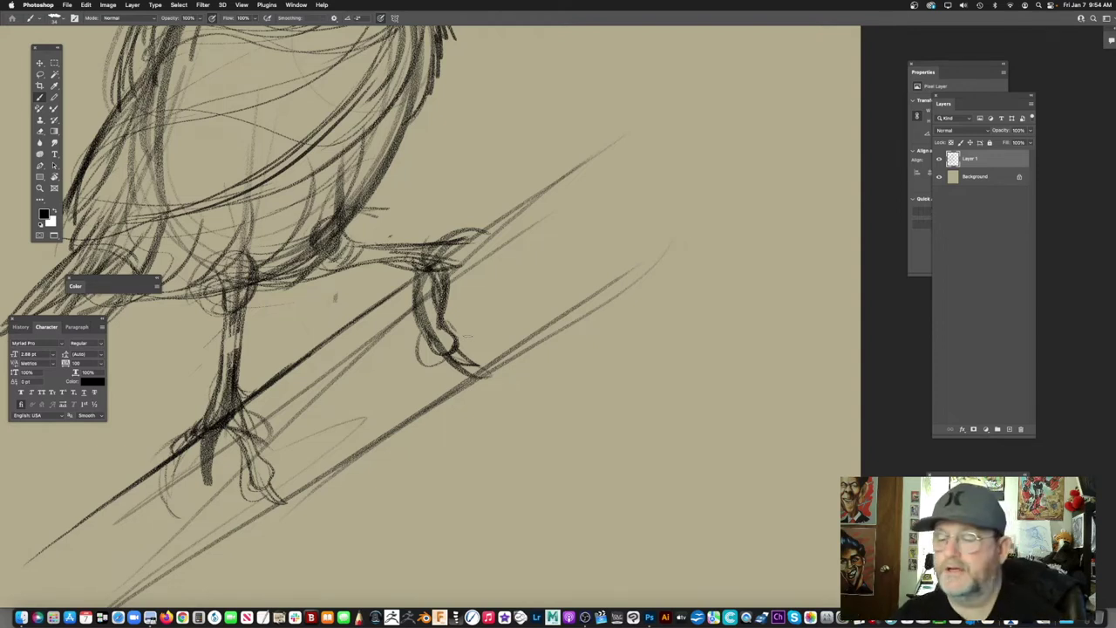
# Step: Sketch a rounded knuckle over the front foot where the shank meets the toes
pyautogui.moveTo(513, 203); pyautogui.dragTo(486, 224)
pyautogui.moveTo(389, 258)
pyautogui.mouseDown()
pyautogui.moveTo(422, 281)
pyautogui.moveTo(409, 290)
pyautogui.mouseUp()
pyautogui.moveTo(424, 258); pyautogui.dragTo(372, 272)
pyautogui.moveTo(458, 265); pyautogui.dragTo(459, 274)
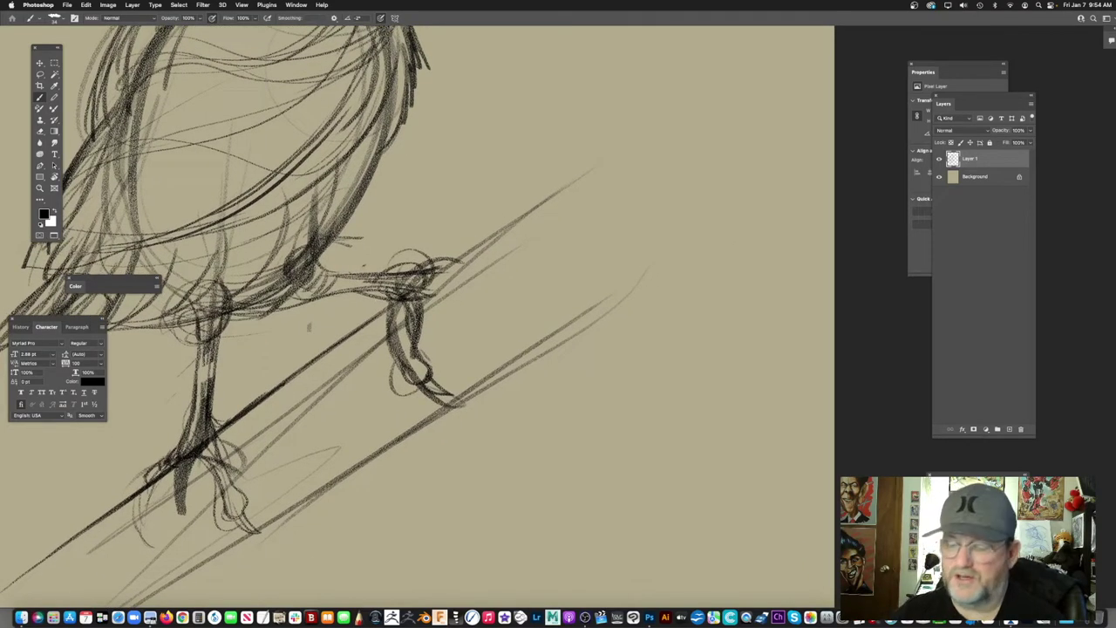
# Step: Darken the front foot's forward toe along the branch's upper edge and outline the leg's upper joint
pyautogui.scroll(-2, 463, 233)
pyautogui.moveTo(391, 254)
pyautogui.mouseDown()
pyautogui.moveTo(446, 245)
pyautogui.moveTo(436, 261)
pyautogui.moveTo(506, 214)
pyautogui.moveTo(481, 217)
pyautogui.mouseUp()
pyautogui.moveTo(394, 255); pyautogui.dragTo(501, 230)
pyautogui.moveTo(405, 228)
pyautogui.mouseDown()
pyautogui.moveTo(488, 220)
pyautogui.moveTo(437, 260)
pyautogui.mouseUp()
pyautogui.moveTo(402, 208)
pyautogui.mouseDown()
pyautogui.moveTo(375, 242)
pyautogui.moveTo(358, 226)
pyautogui.mouseUp()
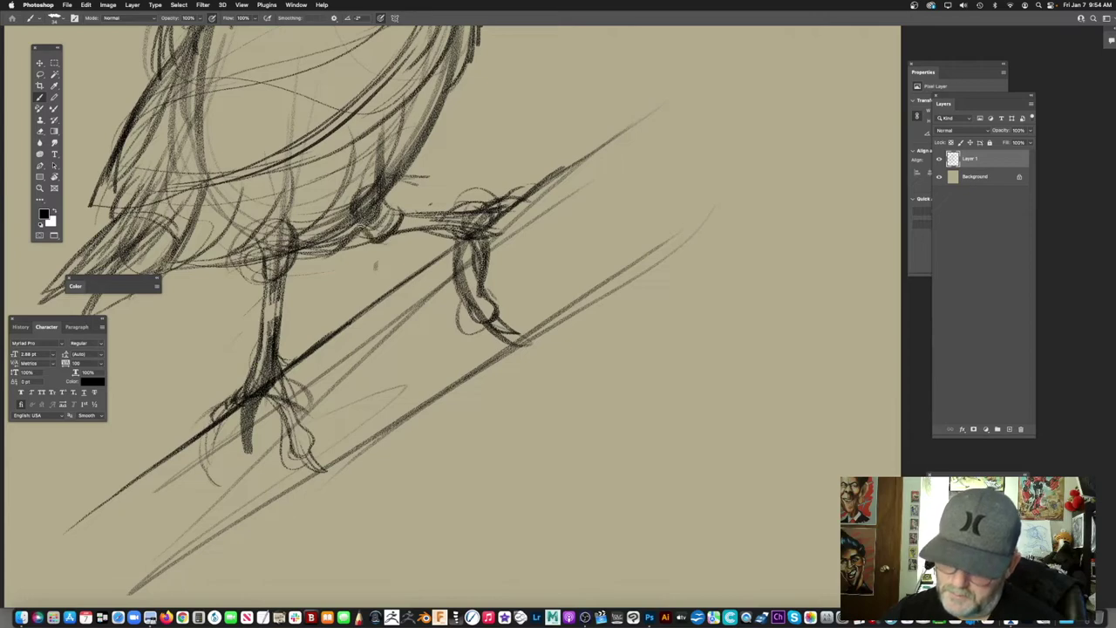
pyautogui.moveTo(430, 178)
pyautogui.mouseDown()
pyautogui.moveTo(516, 326)
pyautogui.moveTo(544, 268)
pyautogui.moveTo(533, 270)
pyautogui.mouseUp()
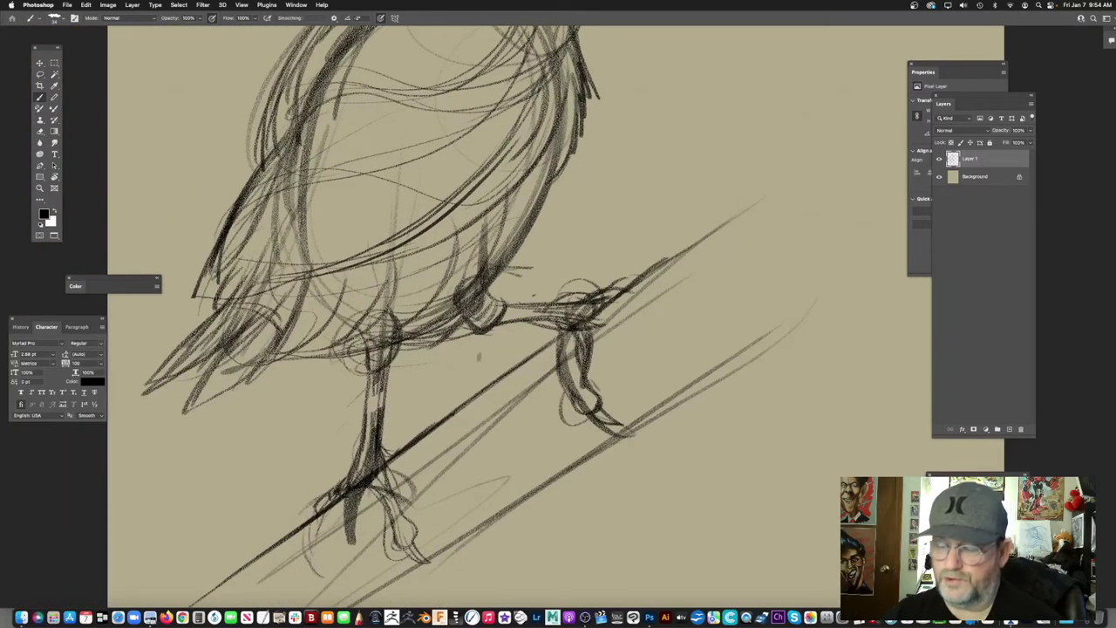
# Step: Add feathery strokes along the belly's lower edge between the two legs
pyautogui.moveTo(448, 335); pyautogui.dragTo(509, 300)
pyautogui.moveTo(347, 329); pyautogui.dragTo(443, 286)
pyautogui.moveTo(400, 323)
pyautogui.mouseDown()
pyautogui.moveTo(475, 272)
pyautogui.moveTo(510, 281)
pyautogui.mouseUp()
pyautogui.moveTo(645, 229)
pyautogui.mouseDown()
pyautogui.moveTo(546, 392)
pyautogui.moveTo(532, 331)
pyautogui.moveTo(568, 359)
pyautogui.moveTo(539, 200)
pyautogui.mouseUp()
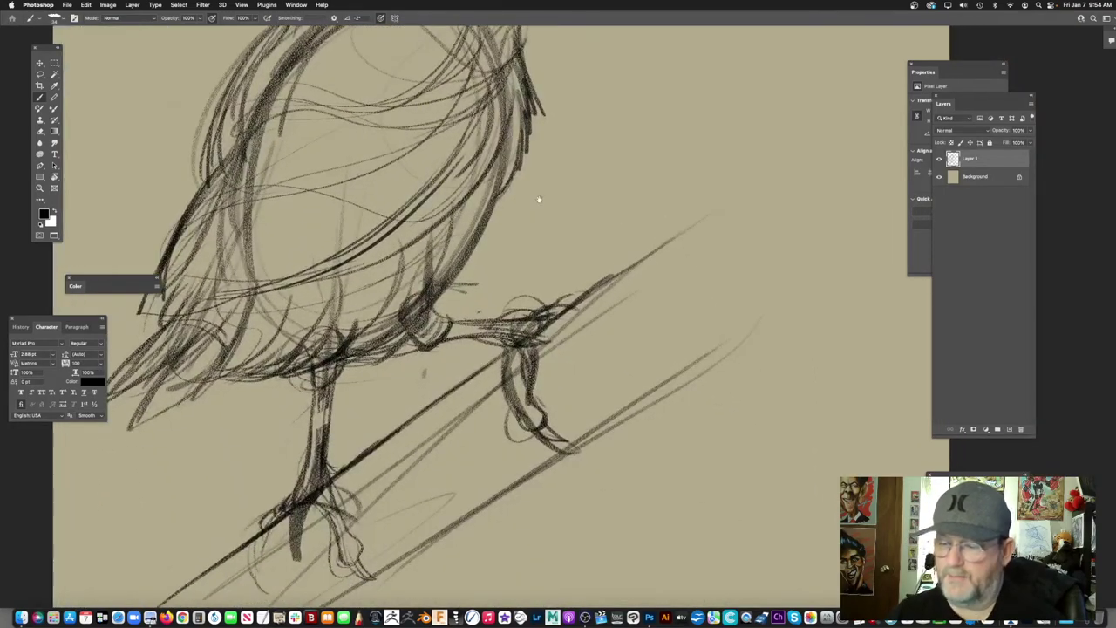
# Step: Wrap a curved contour around the branch beyond the front foot and rework the branch's edges with darker, knotty strokes
pyautogui.hscroll(5, 539, 200)
pyautogui.scroll(-3, 539, 200)
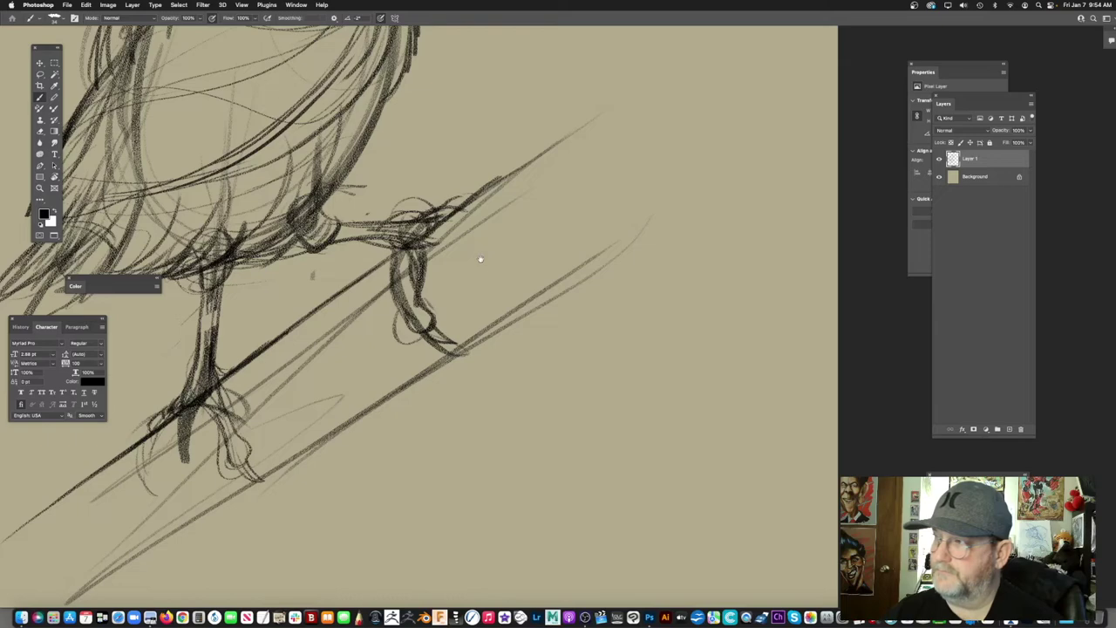
pyautogui.moveTo(362, 239)
pyautogui.mouseDown()
pyautogui.moveTo(460, 244)
pyautogui.moveTo(476, 300)
pyautogui.moveTo(443, 328)
pyautogui.mouseUp()
pyautogui.moveTo(469, 334); pyautogui.dragTo(576, 233)
pyautogui.scroll(-1, 576, 233)
pyautogui.moveTo(502, 260)
pyautogui.mouseDown()
pyautogui.moveTo(396, 345)
pyautogui.moveTo(351, 364)
pyautogui.mouseUp()
pyautogui.moveTo(286, 416); pyautogui.dragTo(395, 339)
pyautogui.moveTo(480, 272); pyautogui.dragTo(312, 377)
pyautogui.moveTo(406, 305); pyautogui.dragTo(257, 424)
# Step: Add parallel bark grain lines along the branch and strengthen its outline around the feet
pyautogui.moveTo(297, 361); pyautogui.dragTo(389, 385)
pyautogui.moveTo(390, 290); pyautogui.dragTo(267, 375)
pyautogui.moveTo(319, 333); pyautogui.dragTo(229, 397)
pyautogui.moveTo(375, 323); pyautogui.dragTo(281, 380)
pyautogui.moveTo(378, 343); pyautogui.dragTo(280, 411)
pyautogui.moveTo(657, 190); pyautogui.dragTo(461, 317)
pyautogui.moveTo(392, 282); pyautogui.dragTo(301, 358)
pyautogui.moveTo(575, 198); pyautogui.dragTo(569, 216)
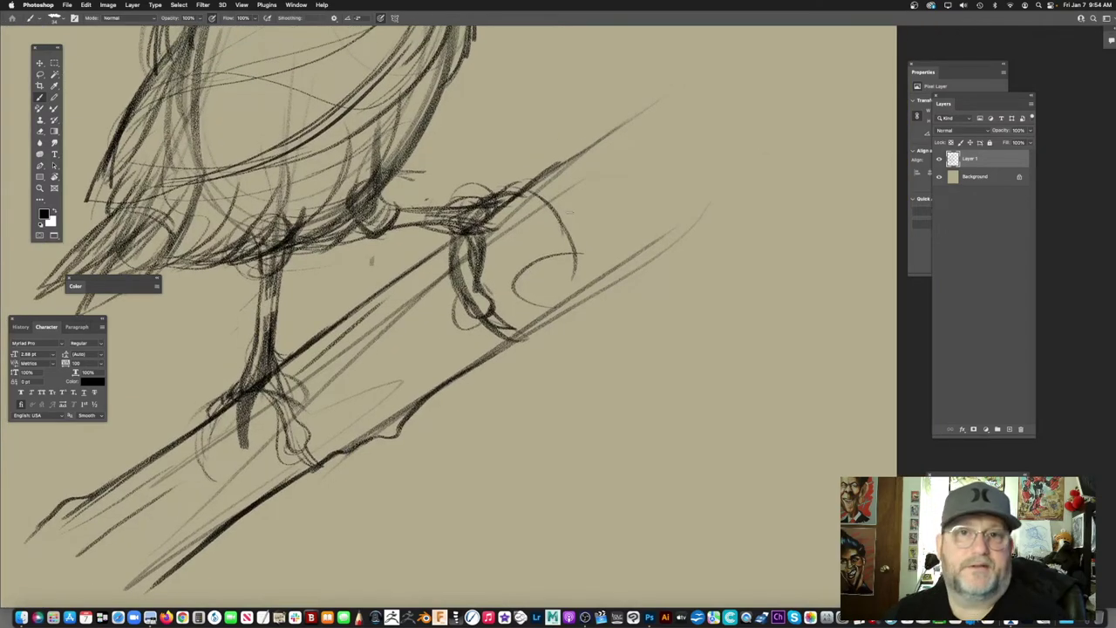
# Step: Draw the branch's upper edge beyond the front foot, rising into a knobby stub with a thin offshoot beside it
pyautogui.hscroll(2, 611, 205)
pyautogui.scroll(1, 610, 206)
pyautogui.hscroll(3, 489, 288)
pyautogui.scroll(3, 488, 288)
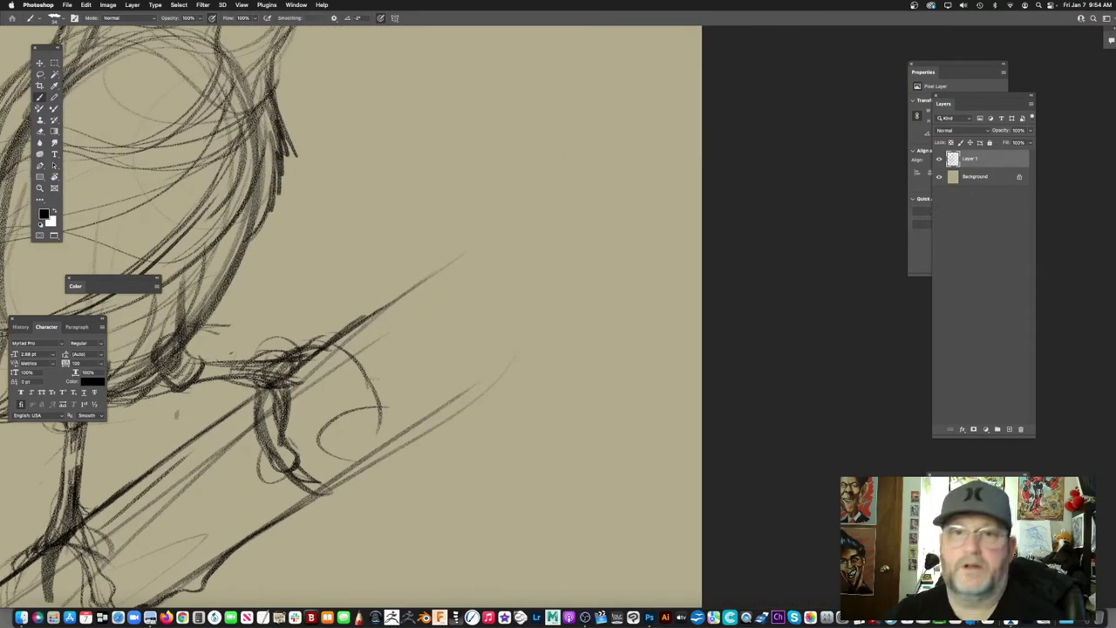
pyautogui.moveTo(463, 266)
pyautogui.mouseDown()
pyautogui.moveTo(500, 254)
pyautogui.moveTo(451, 286)
pyautogui.mouseUp()
pyautogui.moveTo(328, 352)
pyautogui.mouseDown()
pyautogui.moveTo(401, 300)
pyautogui.moveTo(414, 229)
pyautogui.moveTo(453, 197)
pyautogui.mouseUp()
pyautogui.moveTo(449, 207)
pyautogui.mouseDown()
pyautogui.moveTo(442, 246)
pyautogui.moveTo(458, 262)
pyautogui.mouseUp()
pyautogui.hscroll(2, 529, 260)
pyautogui.scroll(1, 529, 260)
pyautogui.moveTo(349, 328)
pyautogui.mouseDown()
pyautogui.moveTo(354, 262)
pyautogui.moveTo(402, 225)
pyautogui.mouseUp()
pyautogui.moveTo(361, 259)
pyautogui.mouseDown()
pyautogui.moveTo(407, 227)
pyautogui.moveTo(422, 288)
pyautogui.moveTo(458, 267)
pyautogui.mouseUp()
# Step: Sketch the inner curve of the branch's fork, extend its lower edge outward, and rough in the ends of the offshoots
pyautogui.scroll(-2, 543, 269)
pyautogui.moveTo(375, 253); pyautogui.dragTo(560, 255)
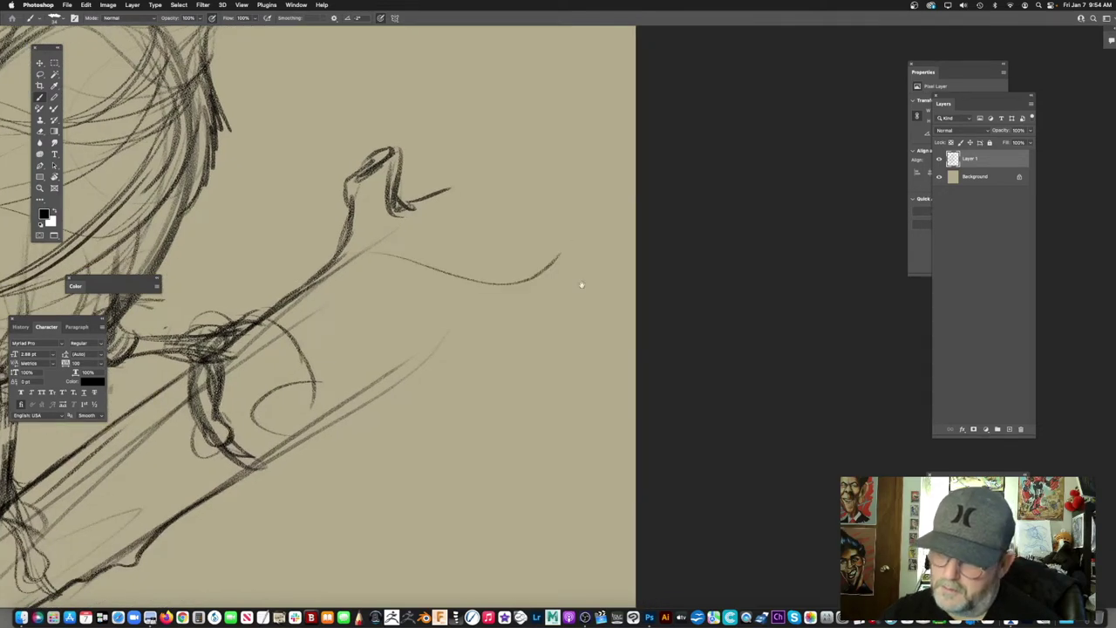
pyautogui.hscroll(2, 560, 262)
pyautogui.scroll(-1, 560, 261)
pyautogui.moveTo(280, 391)
pyautogui.mouseDown()
pyautogui.moveTo(426, 307)
pyautogui.moveTo(534, 276)
pyautogui.mouseUp()
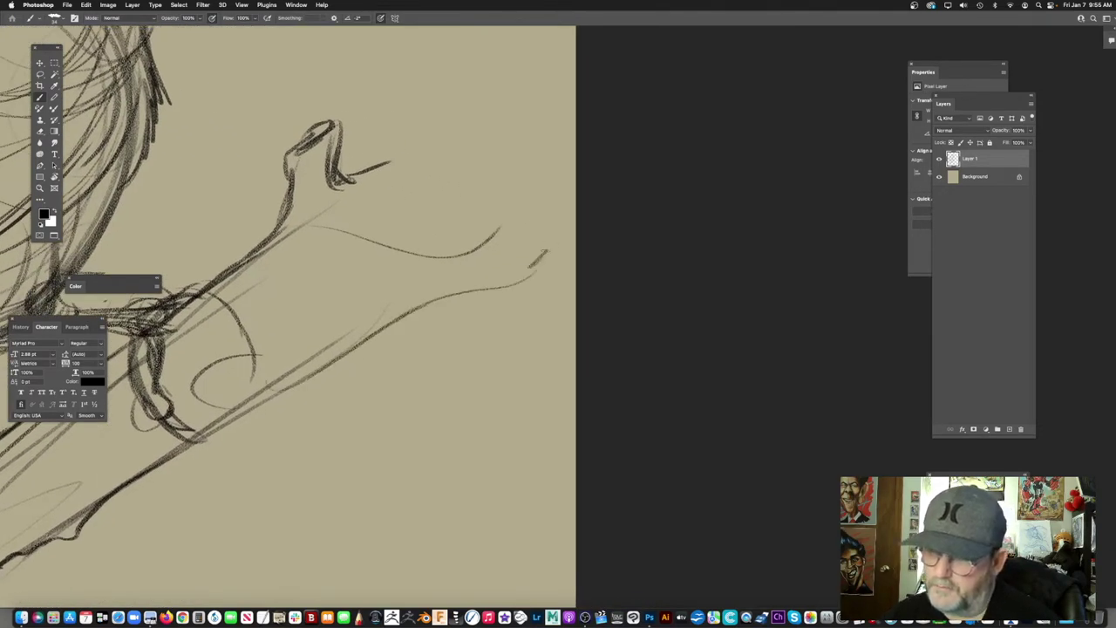
pyautogui.scroll(-1, 493, 295)
pyautogui.moveTo(428, 272)
pyautogui.mouseDown()
pyautogui.moveTo(521, 255)
pyautogui.moveTo(551, 213)
pyautogui.mouseUp()
pyautogui.moveTo(517, 180); pyautogui.dragTo(511, 215)
pyautogui.scroll(4, 515, 218)
pyautogui.hscroll(1, 514, 218)
pyautogui.moveTo(325, 304); pyautogui.dragTo(469, 202)
pyautogui.moveTo(415, 248)
pyautogui.mouseDown()
pyautogui.moveTo(376, 300)
pyautogui.moveTo(530, 284)
pyautogui.moveTo(528, 329)
pyautogui.mouseUp()
pyautogui.moveTo(445, 181); pyautogui.dragTo(515, 124)
pyautogui.moveTo(517, 122); pyautogui.dragTo(546, 233)
# Step: Thicken and darken the outline around the bird's eye
pyautogui.scroll(4, 439, 175)
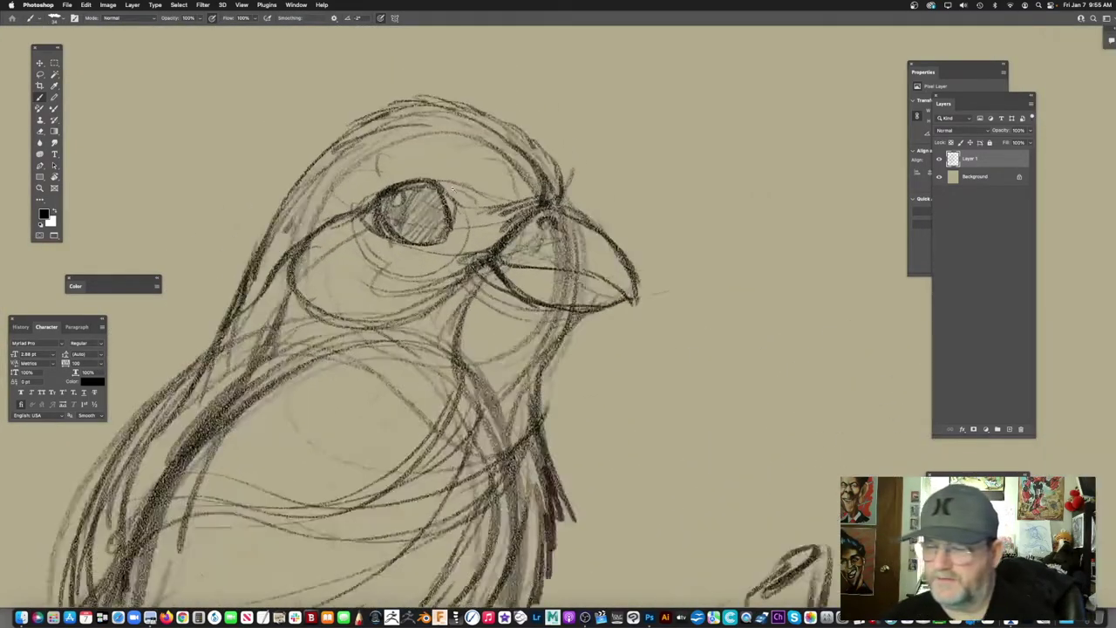
pyautogui.moveTo(425, 189)
pyautogui.mouseDown()
pyautogui.moveTo(451, 244)
pyautogui.moveTo(497, 230)
pyautogui.mouseUp()
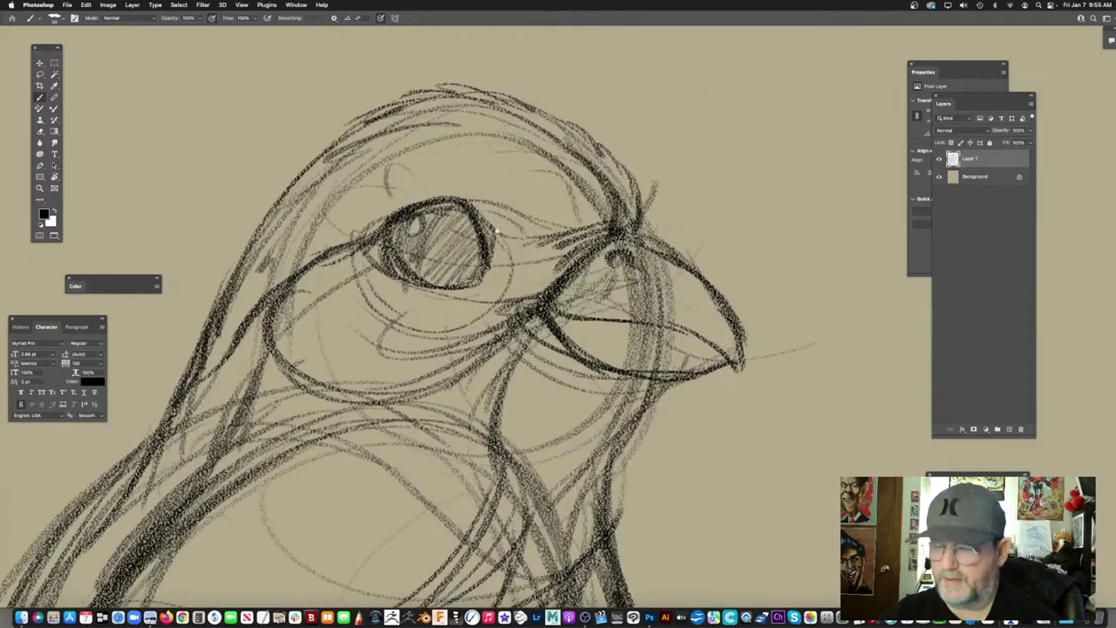
pyautogui.moveTo(438, 206)
pyautogui.mouseDown()
pyautogui.moveTo(375, 232)
pyautogui.moveTo(449, 300)
pyautogui.mouseUp()
pyautogui.moveTo(485, 201)
pyautogui.mouseDown()
pyautogui.moveTo(499, 237)
pyautogui.moveTo(475, 288)
pyautogui.mouseUp()
pyautogui.moveTo(524, 257); pyautogui.dragTo(540, 264)
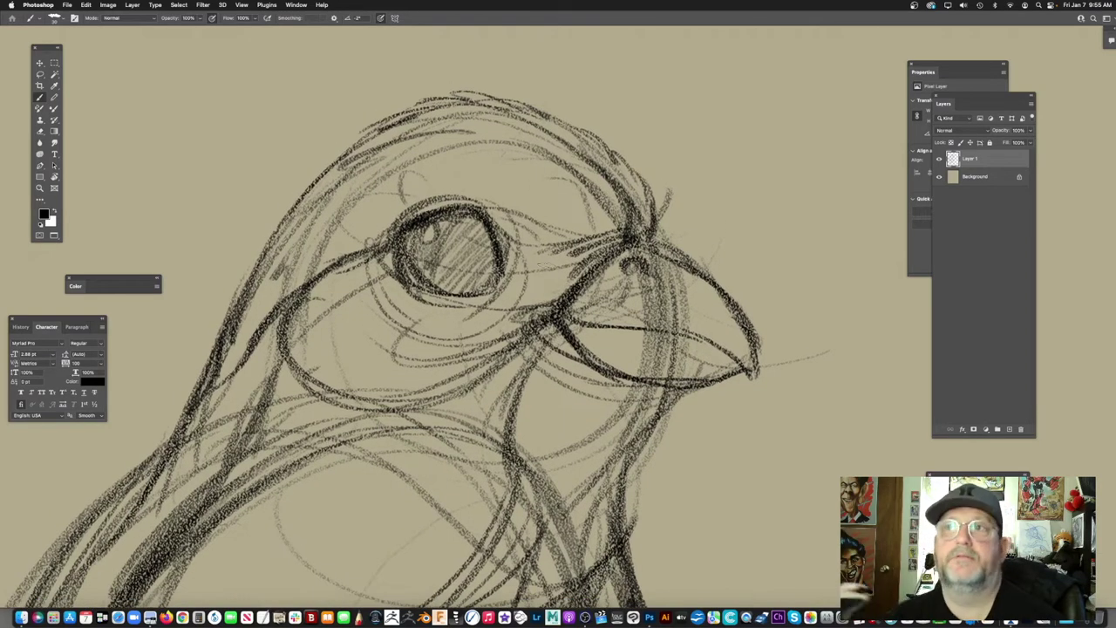
pyautogui.moveTo(453, 281); pyautogui.dragTo(515, 214)
# Step: Darken the short curved throat marking beneath the corner of the beak
pyautogui.scroll(-1, 516, 212)
pyautogui.hscroll(5, 489, 262)
pyautogui.scroll(-4, 488, 261)
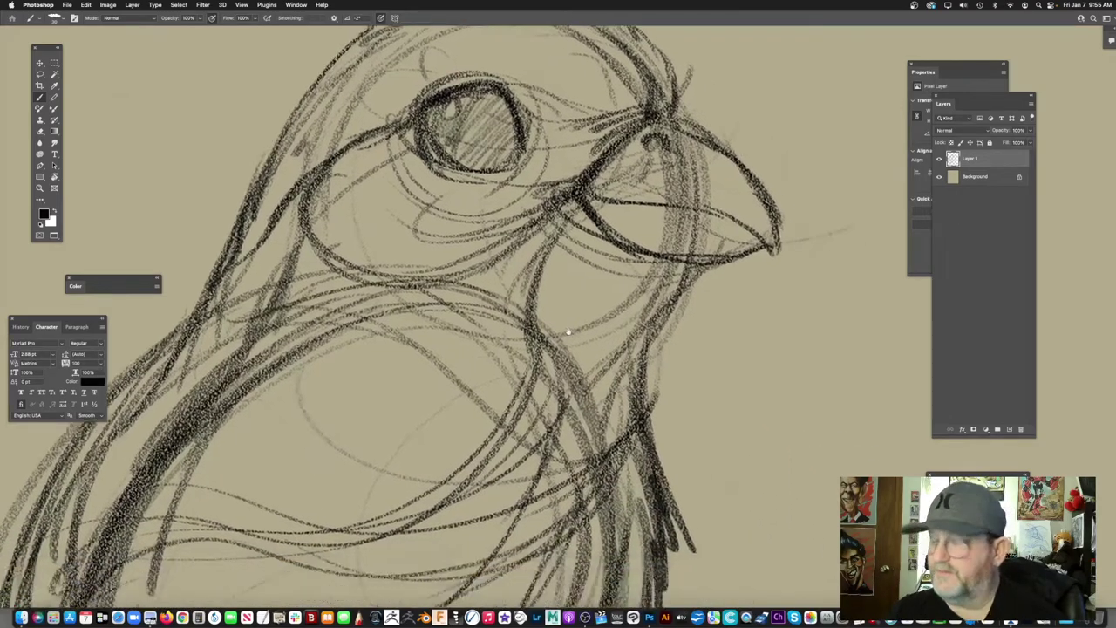
pyautogui.moveTo(487, 217)
pyautogui.mouseDown()
pyautogui.moveTo(448, 297)
pyautogui.moveTo(509, 356)
pyautogui.moveTo(541, 226)
pyautogui.mouseUp()
pyautogui.hscroll(5, 643, 251)
pyautogui.scroll(2, 643, 252)
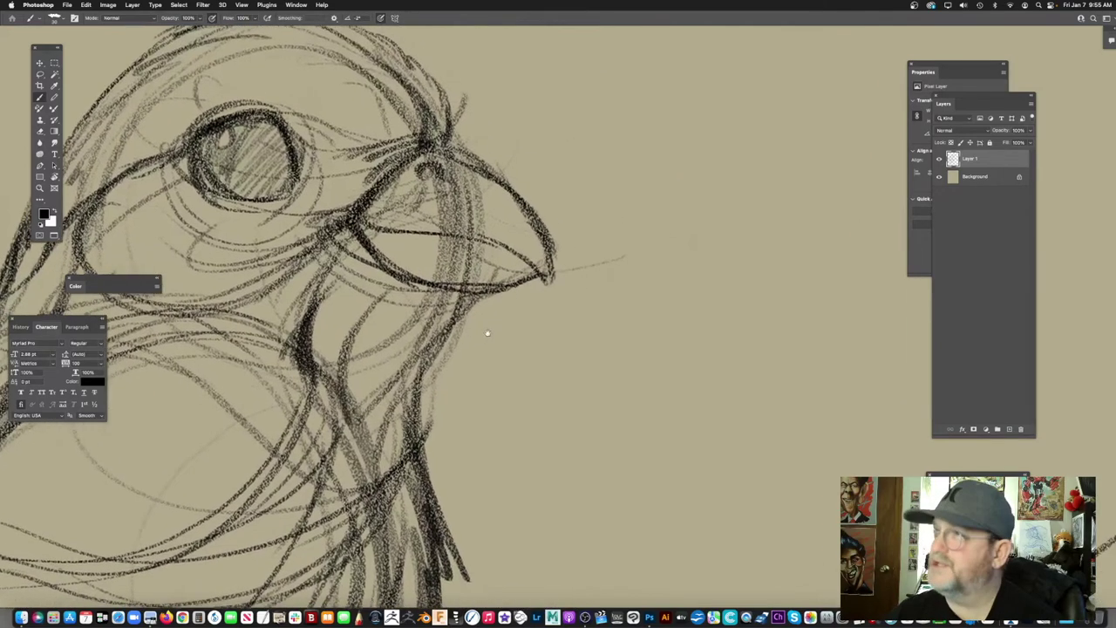
# Step: Reinforce the lower edge of the beak from its corner toward the tip
pyautogui.moveTo(342, 220); pyautogui.dragTo(497, 272)
pyautogui.hscroll(-3, 524, 262)
pyautogui.moveTo(440, 248); pyautogui.dragTo(605, 251)
pyautogui.hscroll(5, 656, 232)
pyautogui.scroll(2, 656, 232)
pyautogui.scroll(-1, 529, 232)
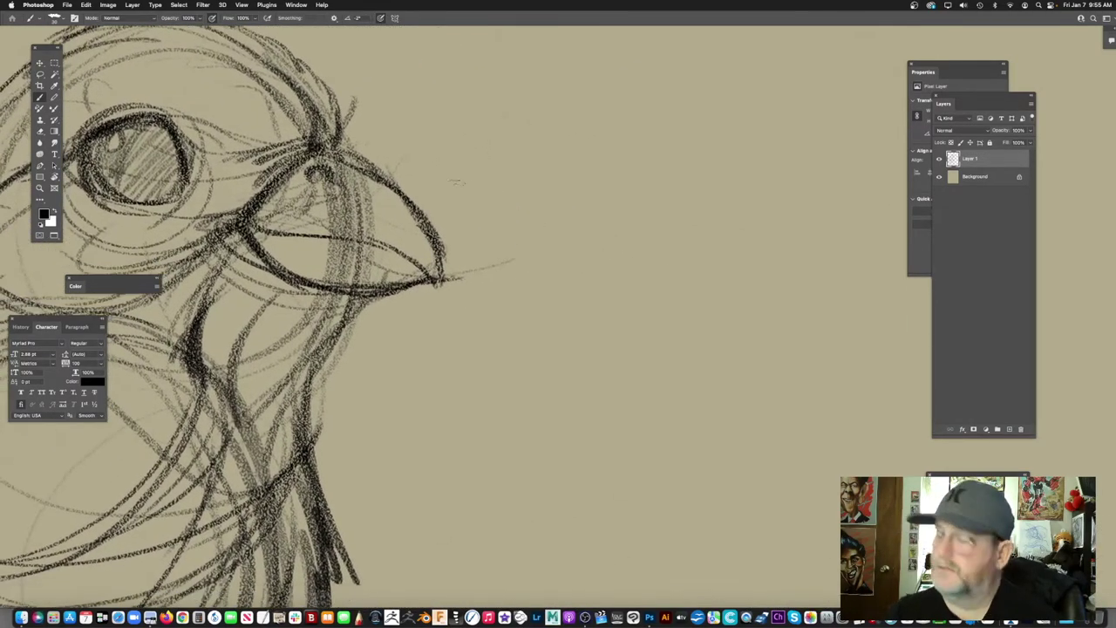
# Step: Redraw the beak's upper ridge as a longer, straighter curve ending in a sharper tip, undoing unwanted strokes
pyautogui.moveTo(325, 152); pyautogui.dragTo(456, 258)
pyautogui.moveTo(422, 216); pyautogui.dragTo(472, 273)
pyautogui.press('super+z')
pyautogui.moveTo(332, 155)
pyautogui.mouseDown()
pyautogui.moveTo(394, 186)
pyautogui.moveTo(478, 257)
pyautogui.mouseUp()
pyautogui.moveTo(428, 218); pyautogui.dragTo(471, 272)
pyautogui.moveTo(434, 239); pyautogui.dragTo(476, 286)
pyautogui.moveTo(417, 262); pyautogui.dragTo(450, 278)
pyautogui.moveTo(368, 249); pyautogui.dragTo(444, 275)
pyautogui.moveTo(461, 193)
pyautogui.mouseDown()
pyautogui.moveTo(523, 199)
pyautogui.moveTo(456, 254)
pyautogui.moveTo(448, 240)
pyautogui.mouseUp()
pyautogui.hscroll(3, 524, 200)
pyautogui.press('super+z')
pyautogui.moveTo(482, 290); pyautogui.dragTo(403, 215)
pyautogui.moveTo(440, 200); pyautogui.dragTo(462, 180)
pyautogui.moveTo(375, 166); pyautogui.dragTo(456, 242)
pyautogui.moveTo(477, 185); pyautogui.dragTo(579, 134)
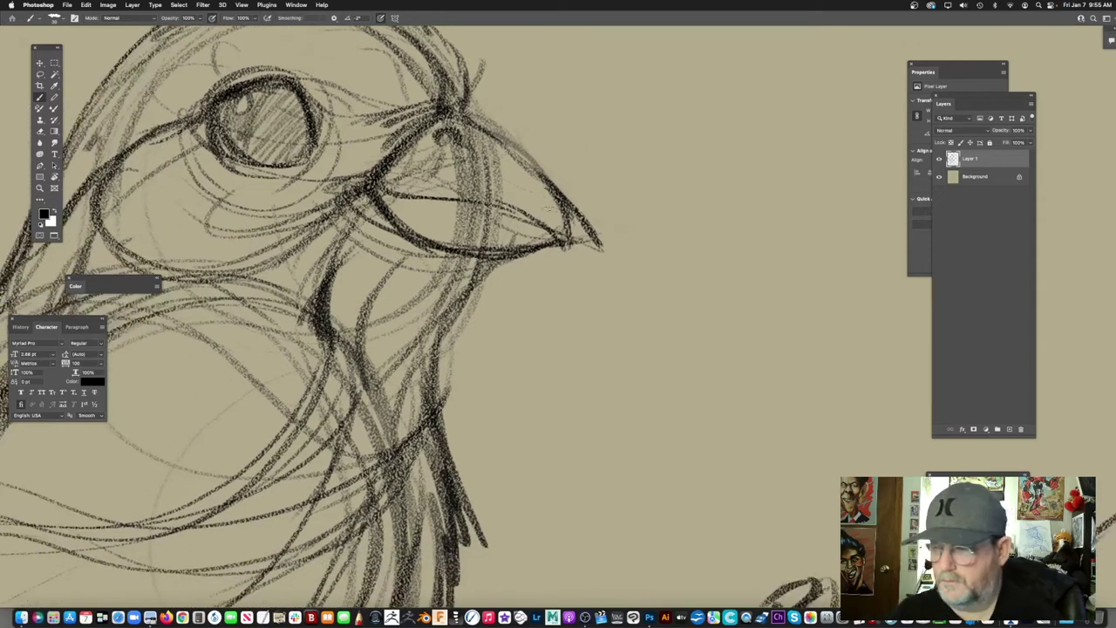
# Step: Carry the beak's lower edge out to the extended tip and darken the mouth line
pyautogui.hscroll(2, 578, 134)
pyautogui.scroll(2, 578, 133)
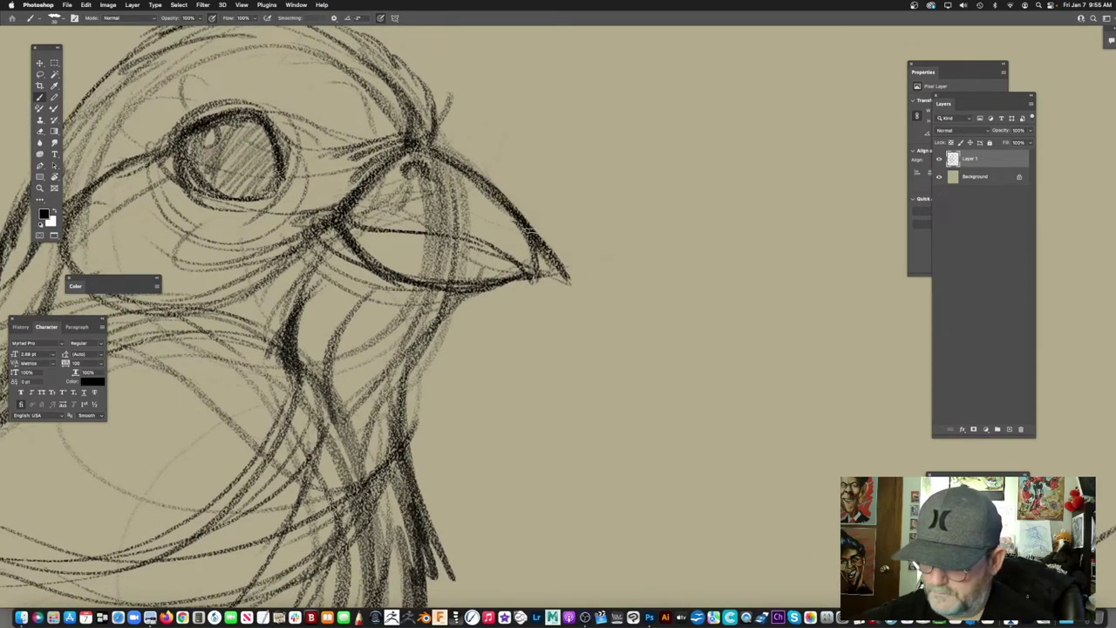
pyautogui.hscroll(-2, 567, 244)
pyautogui.scroll(-2, 567, 244)
pyautogui.moveTo(608, 251)
pyautogui.mouseDown()
pyautogui.moveTo(476, 266)
pyautogui.moveTo(396, 232)
pyautogui.mouseUp()
pyautogui.moveTo(478, 232); pyautogui.dragTo(539, 273)
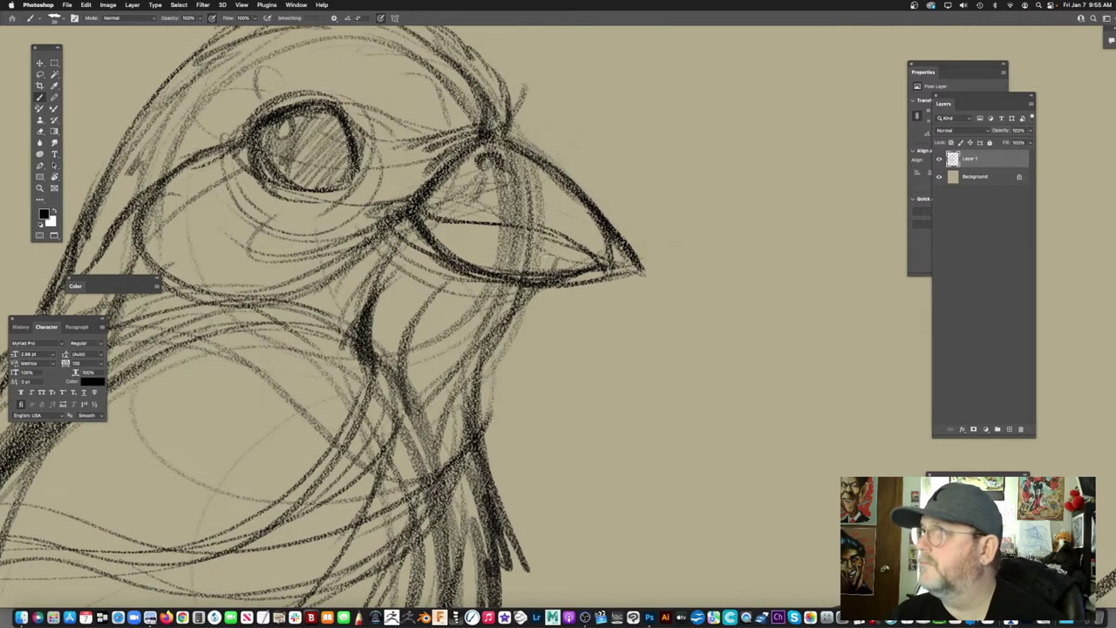
pyautogui.moveTo(415, 208); pyautogui.dragTo(560, 240)
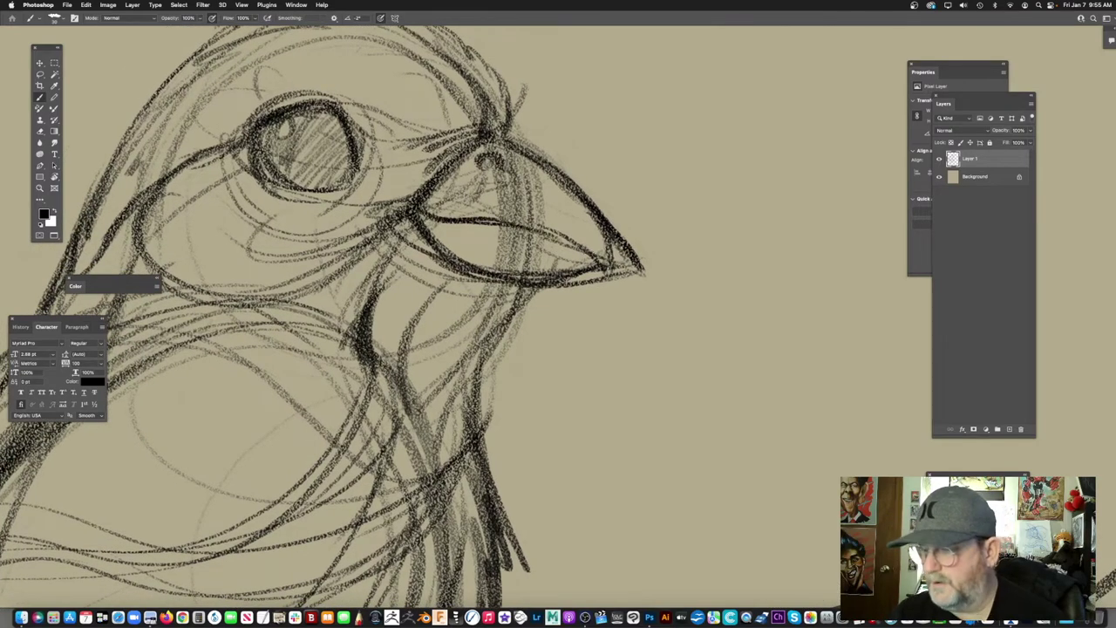
pyautogui.moveTo(642, 277); pyautogui.dragTo(614, 246)
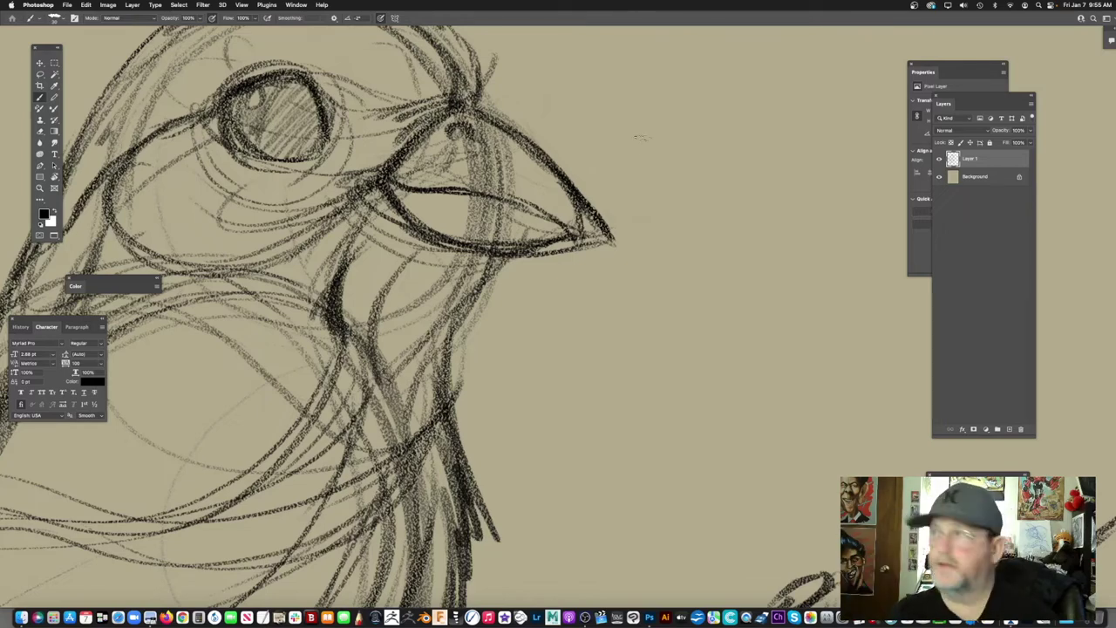
# Step: Bring up the reference photo DDB027.jpg, compare its beak with the sketch, and return to the drawing
pyautogui.press('Tab')
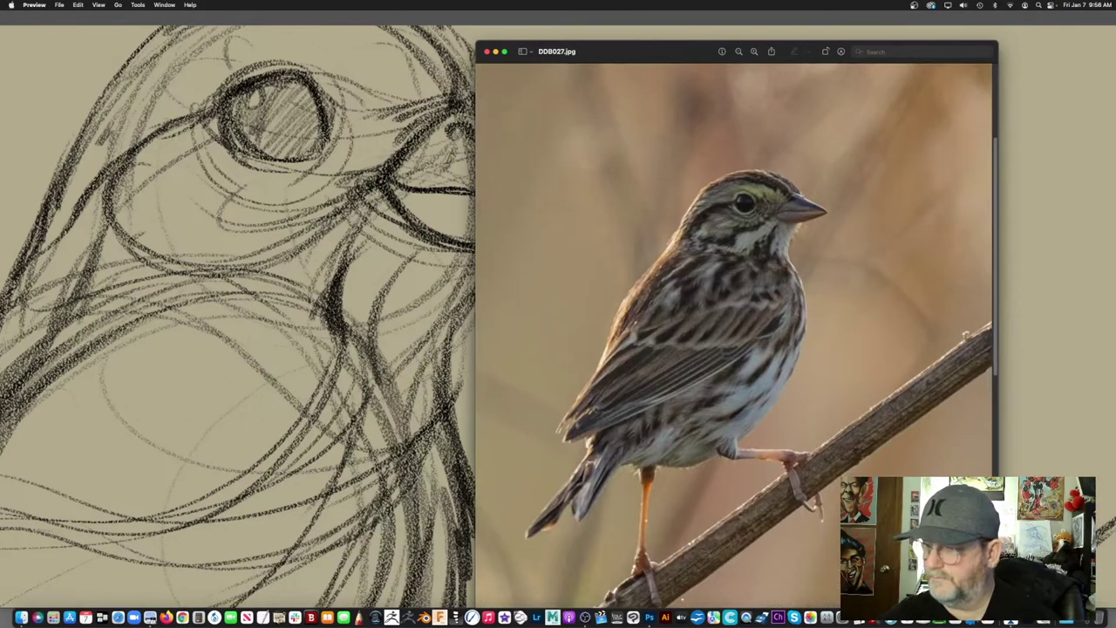
pyautogui.moveTo(691, 53); pyautogui.dragTo(445, 32)
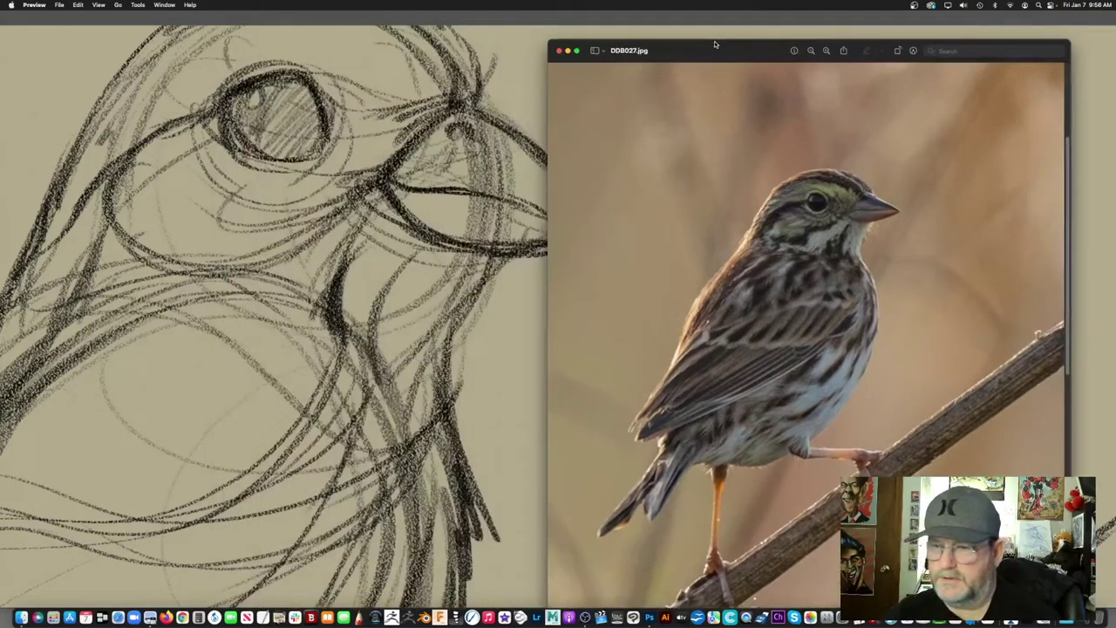
pyautogui.moveTo(717, 40); pyautogui.dragTo(773, 47)
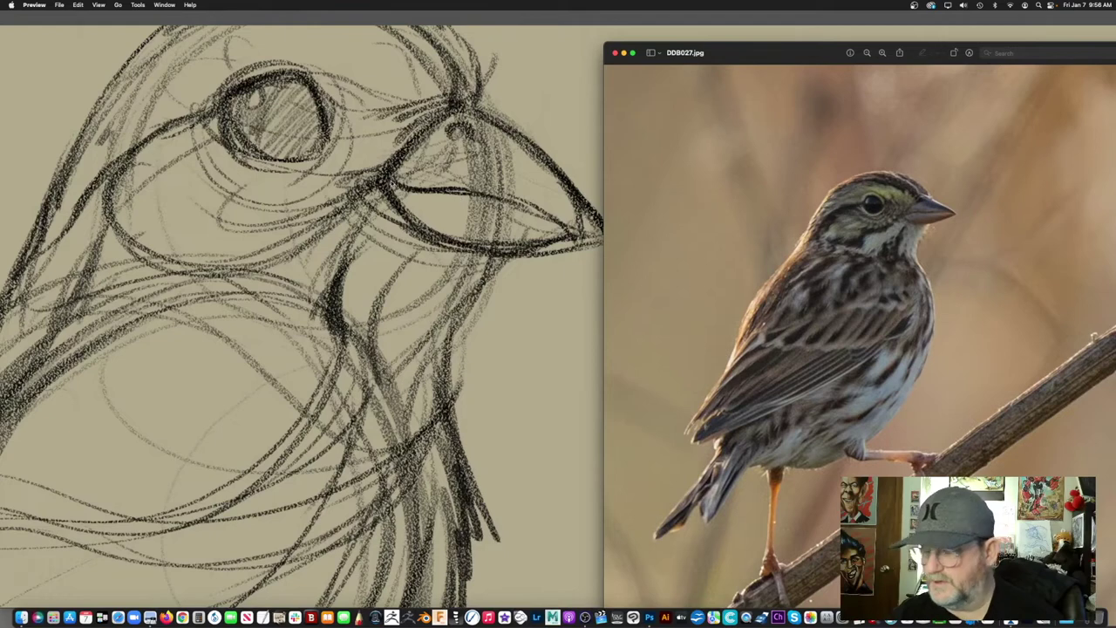
pyautogui.click(418, 186)
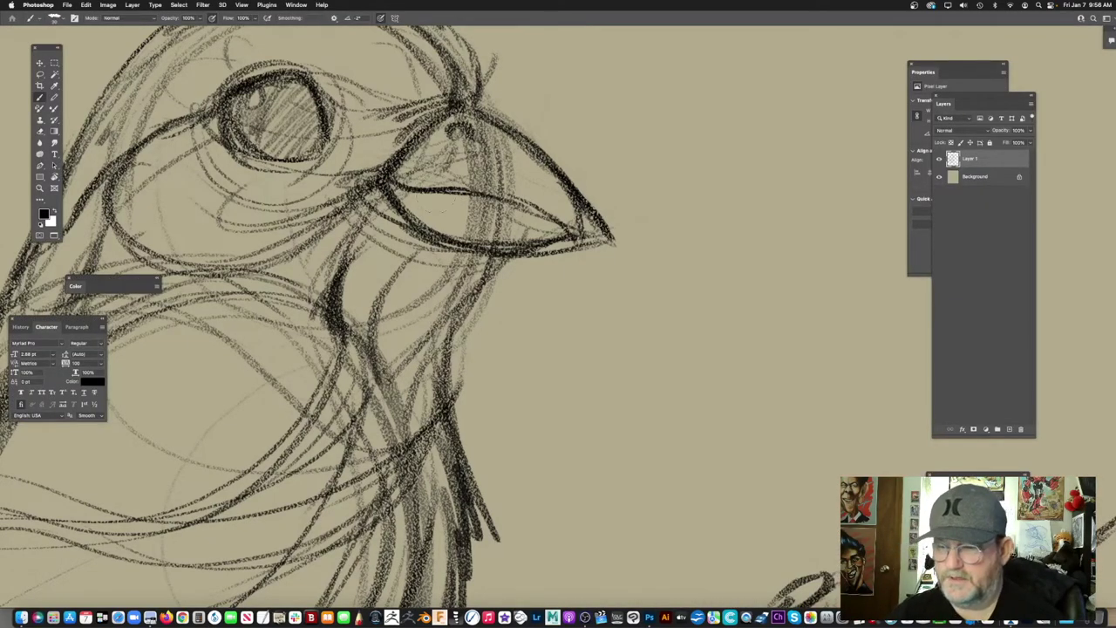
# Step: Rework the mouth line into a wavy curve, darken the nostril, and lighten the construction lines inside the beak
pyautogui.moveTo(431, 182)
pyautogui.mouseDown()
pyautogui.moveTo(396, 174)
pyautogui.moveTo(471, 179)
pyautogui.moveTo(553, 218)
pyautogui.moveTo(463, 211)
pyautogui.mouseUp()
pyautogui.moveTo(398, 192)
pyautogui.mouseDown()
pyautogui.moveTo(440, 188)
pyautogui.moveTo(513, 219)
pyautogui.mouseUp()
pyautogui.moveTo(448, 191)
pyautogui.mouseDown()
pyautogui.moveTo(527, 228)
pyautogui.moveTo(558, 225)
pyautogui.mouseUp()
pyautogui.moveTo(513, 221)
pyautogui.mouseDown()
pyautogui.moveTo(624, 252)
pyautogui.moveTo(562, 222)
pyautogui.moveTo(406, 185)
pyautogui.mouseUp()
pyautogui.moveTo(609, 208); pyautogui.dragTo(565, 272)
pyautogui.moveTo(425, 201)
pyautogui.mouseDown()
pyautogui.moveTo(360, 260)
pyautogui.moveTo(368, 268)
pyautogui.moveTo(435, 207)
pyautogui.mouseUp()
pyautogui.moveTo(371, 259)
pyautogui.mouseDown()
pyautogui.moveTo(441, 224)
pyautogui.moveTo(419, 229)
pyautogui.moveTo(484, 223)
pyautogui.moveTo(610, 267)
pyautogui.mouseUp()
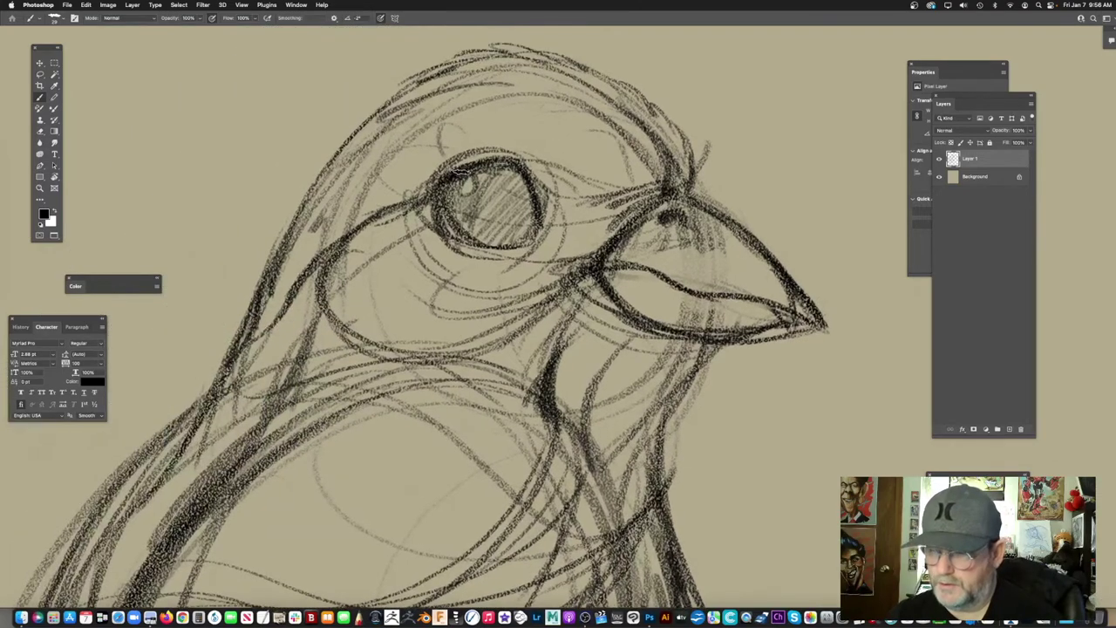
# Step: Bring the reference photo forward to examine the bird's eye and beak, and return to the head in the drawing
pyautogui.scroll(2, 590, 252)
pyautogui.hscroll(2, 590, 253)
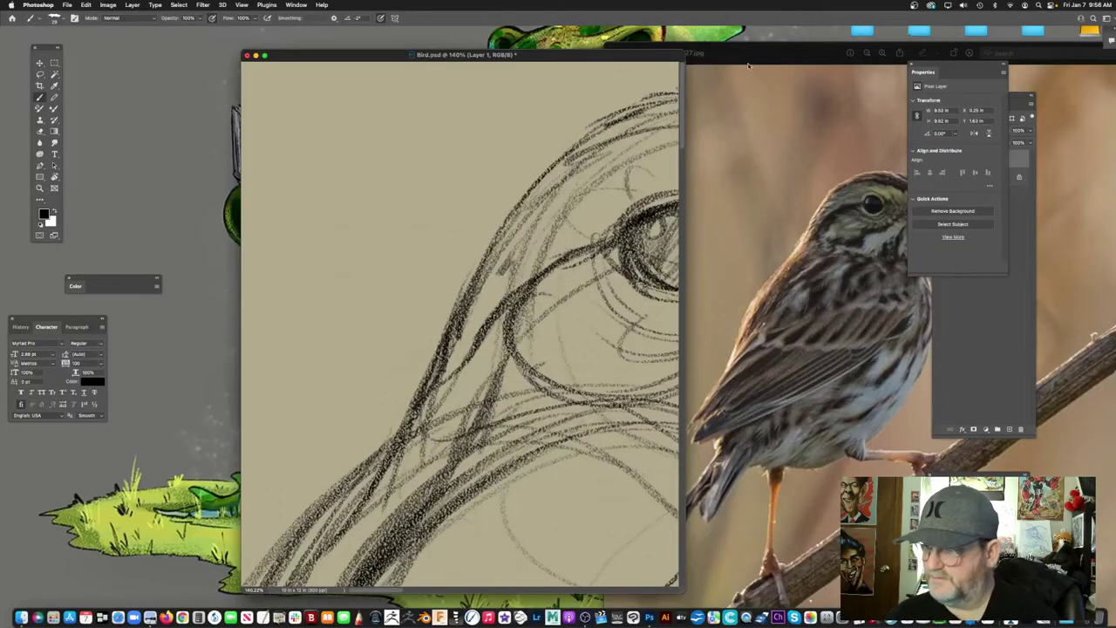
pyautogui.moveTo(780, 49); pyautogui.dragTo(454, 47)
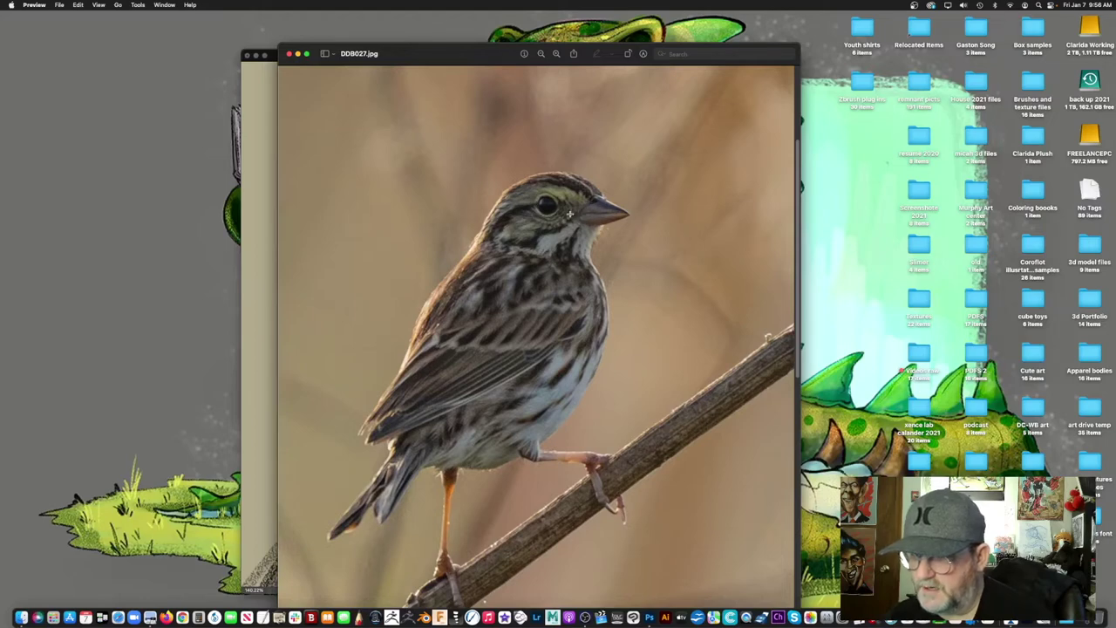
pyautogui.click(276, 57)
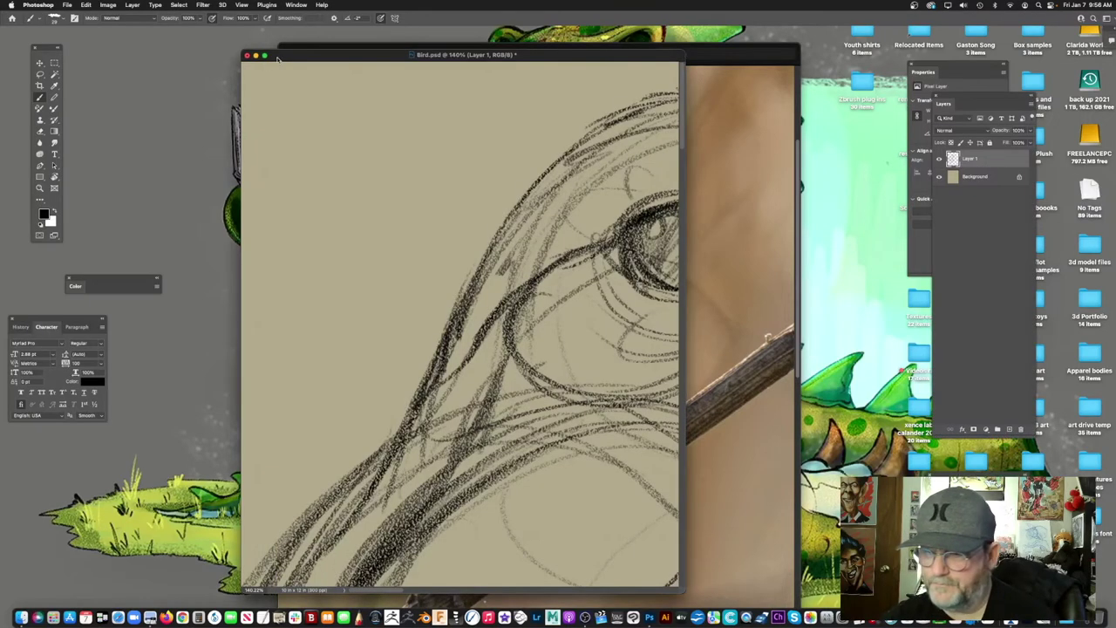
pyautogui.hscroll(5, 573, 212)
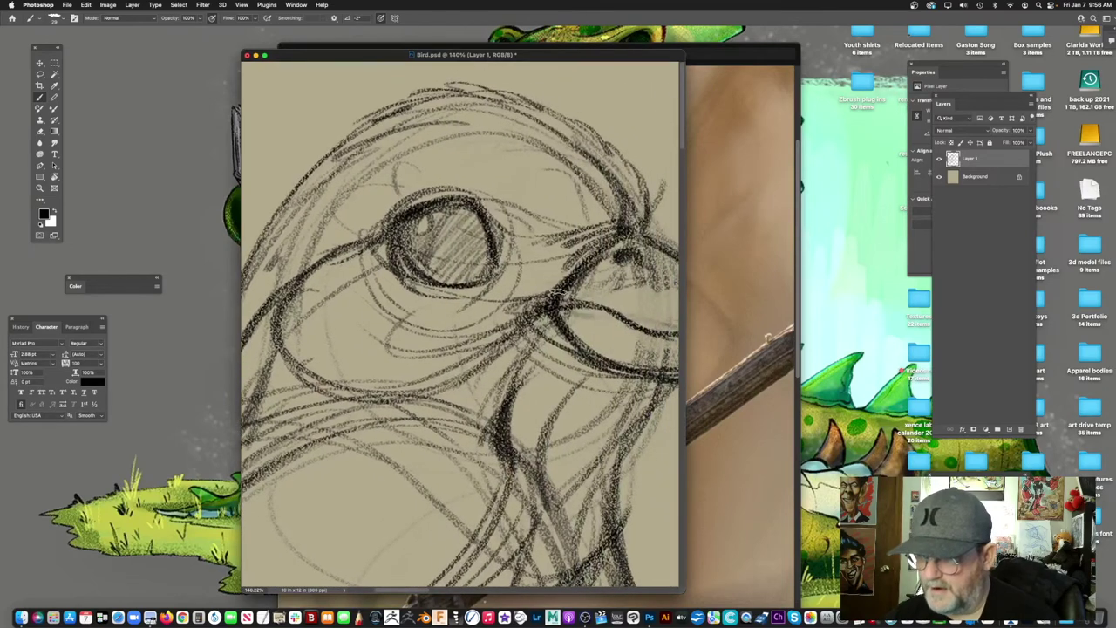
pyautogui.hscroll(-2, 461, 327)
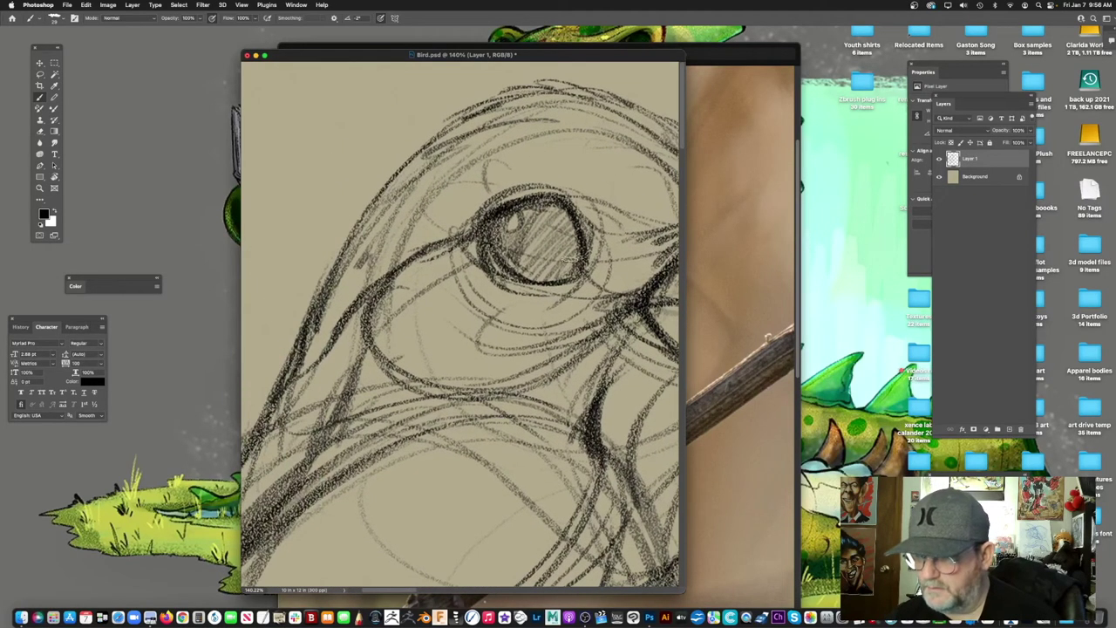
# Step: Sketch a curved guideline across the eye toward the corner of the beak and restore the full-screen canvas
pyautogui.moveTo(483, 230); pyautogui.dragTo(587, 241)
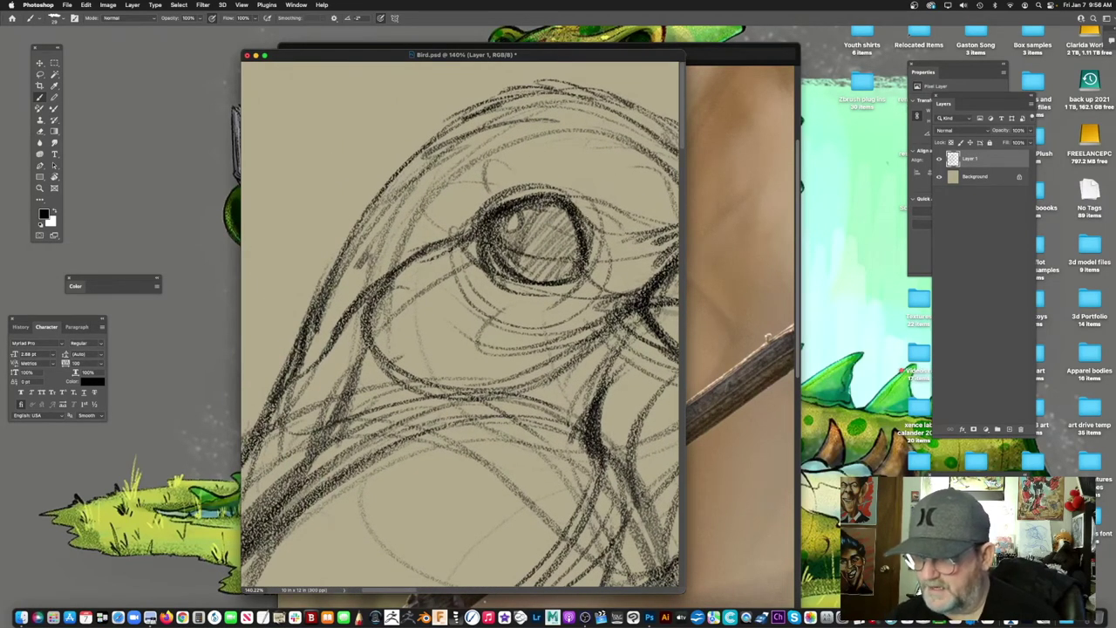
pyautogui.hscroll(3, 460, 327)
pyautogui.hscroll(-3, 460, 327)
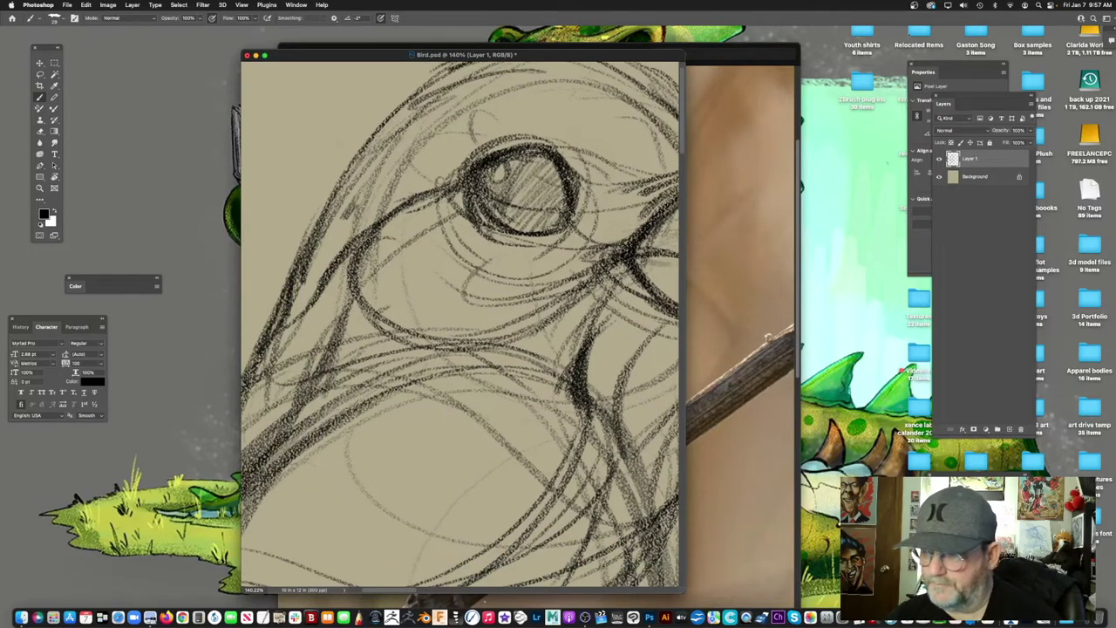
pyautogui.press('f')
pyautogui.moveTo(550, 220); pyautogui.dragTo(583, 261)
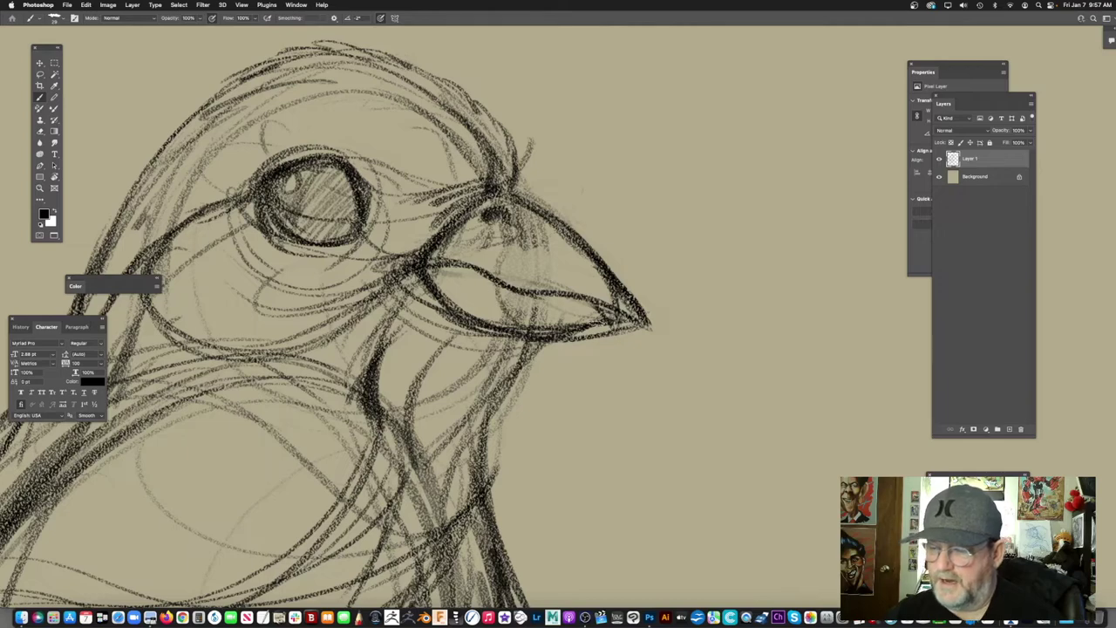
# Step: Add short, jagged feather strokes along the crown, nape and upper back outline
pyautogui.hscroll(-3, 393, 322)
pyautogui.scroll(2, 393, 323)
pyautogui.moveTo(523, 131); pyautogui.dragTo(351, 200)
pyautogui.moveTo(377, 190); pyautogui.dragTo(331, 225)
pyautogui.moveTo(346, 265)
pyautogui.mouseDown()
pyautogui.moveTo(468, 203)
pyautogui.moveTo(424, 210)
pyautogui.moveTo(317, 387)
pyautogui.mouseUp()
pyautogui.moveTo(393, 319); pyautogui.dragTo(321, 411)
pyautogui.moveTo(487, 335); pyautogui.dragTo(618, 189)
pyautogui.moveTo(478, 226); pyautogui.dragTo(399, 315)
pyautogui.moveTo(617, 261); pyautogui.dragTo(562, 300)
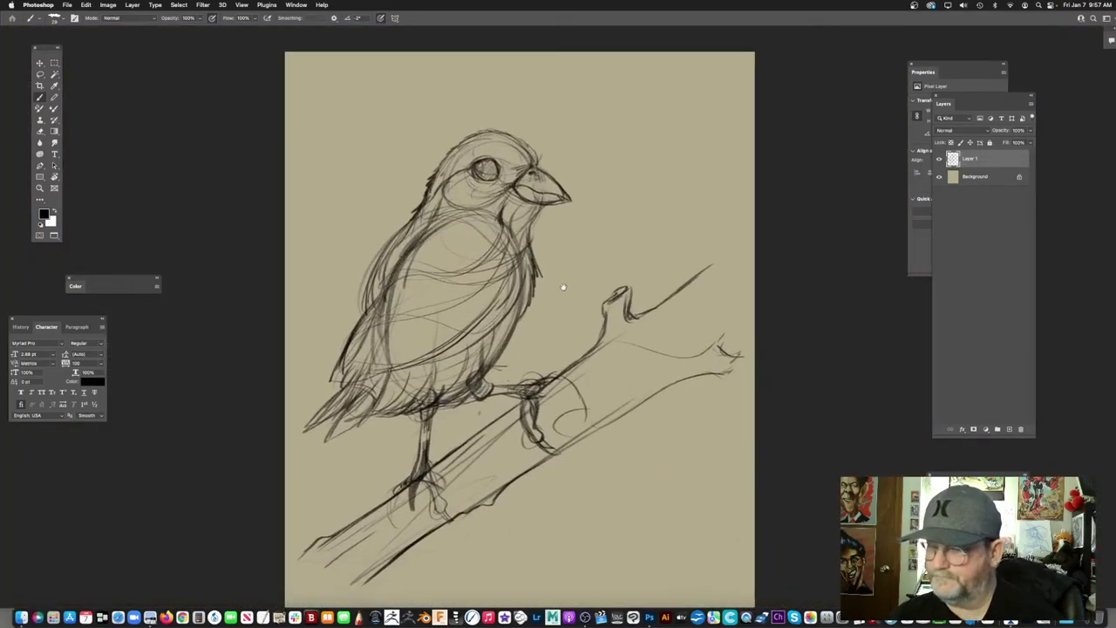
# Step: Shade the inside of the eye dark, leaving a small highlight near its upper edge
pyautogui.scroll(3, 525, 326)
pyautogui.moveTo(526, 326); pyautogui.dragTo(529, 366)
pyautogui.moveTo(536, 209); pyautogui.dragTo(541, 356)
pyautogui.scroll(3, 540, 355)
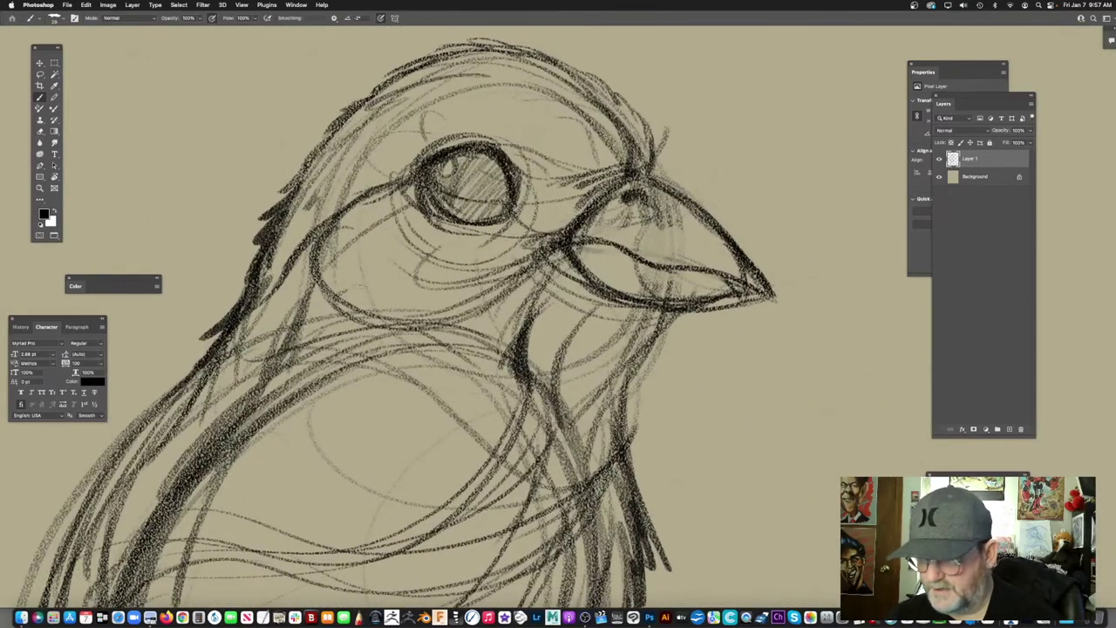
pyautogui.moveTo(541, 349); pyautogui.dragTo(532, 359)
pyautogui.moveTo(442, 162)
pyautogui.mouseDown()
pyautogui.moveTo(478, 194)
pyautogui.moveTo(463, 201)
pyautogui.moveTo(489, 207)
pyautogui.moveTo(471, 216)
pyautogui.moveTo(488, 223)
pyautogui.moveTo(504, 192)
pyautogui.mouseUp()
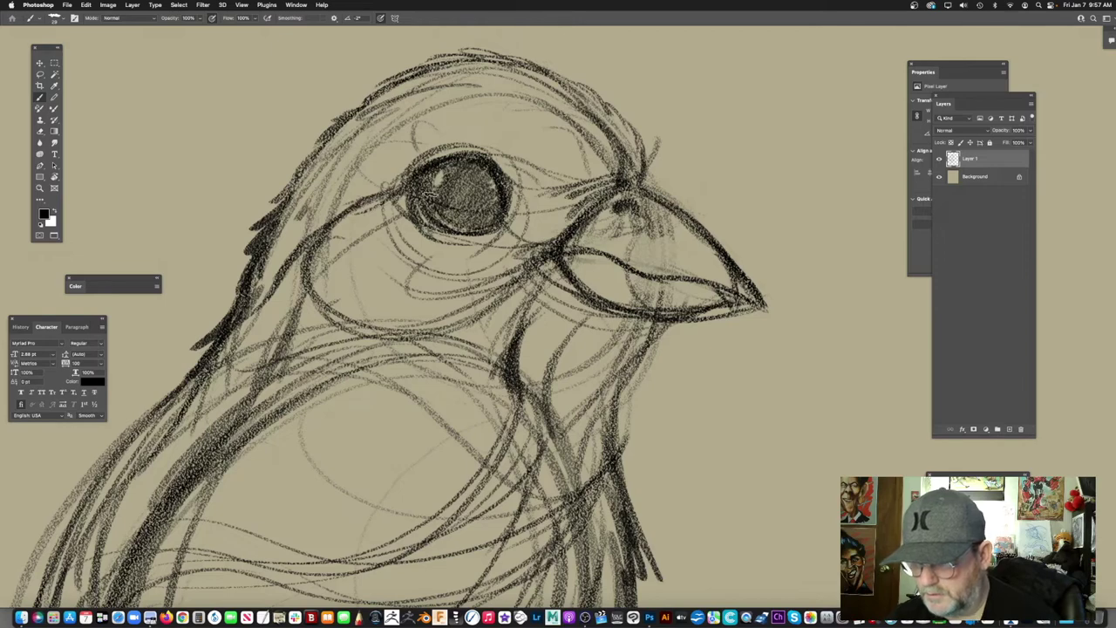
# Step: Draw curved contour lines beneath the eye and reinforce its lower rim
pyautogui.moveTo(411, 218); pyautogui.dragTo(511, 220)
pyautogui.moveTo(403, 246); pyautogui.dragTo(515, 231)
pyautogui.moveTo(383, 199)
pyautogui.mouseDown()
pyautogui.moveTo(404, 258)
pyautogui.moveTo(502, 243)
pyautogui.mouseUp()
pyautogui.moveTo(587, 184); pyautogui.dragTo(570, 223)
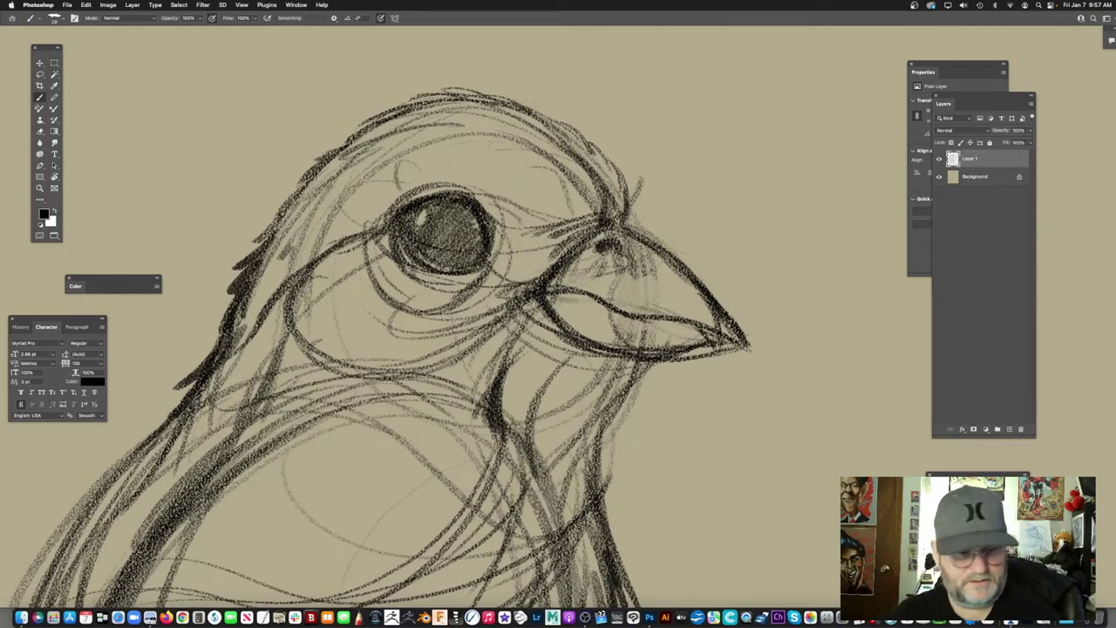
# Step: Copy the reference photo DDB027.jpg, paste it into Bird.psd as a new layer, and fit the canvas in the window
pyautogui.press('f')
pyautogui.press('f')
pyautogui.click(722, 54)
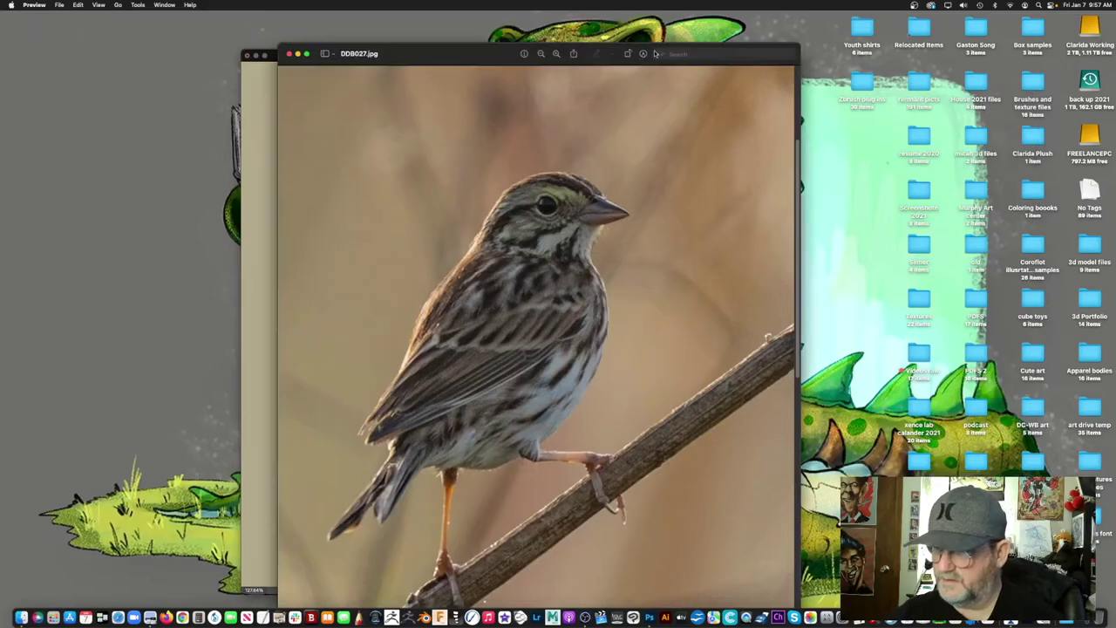
pyautogui.moveTo(681, 50); pyautogui.dragTo(646, 46)
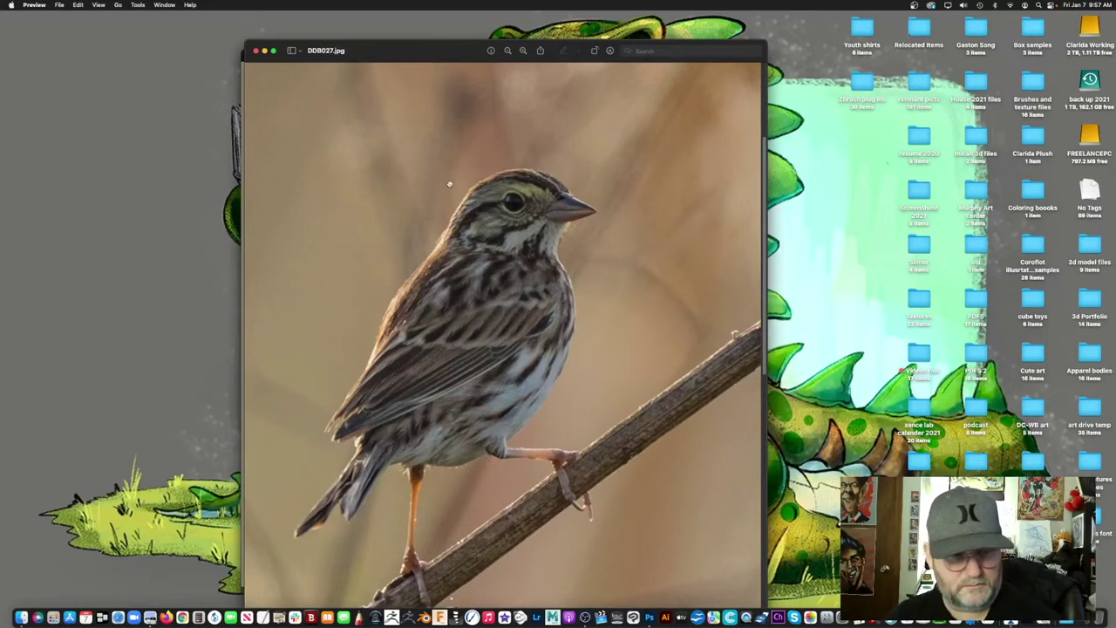
pyautogui.moveTo(363, 51); pyautogui.dragTo(550, 52)
pyautogui.click(418, 99)
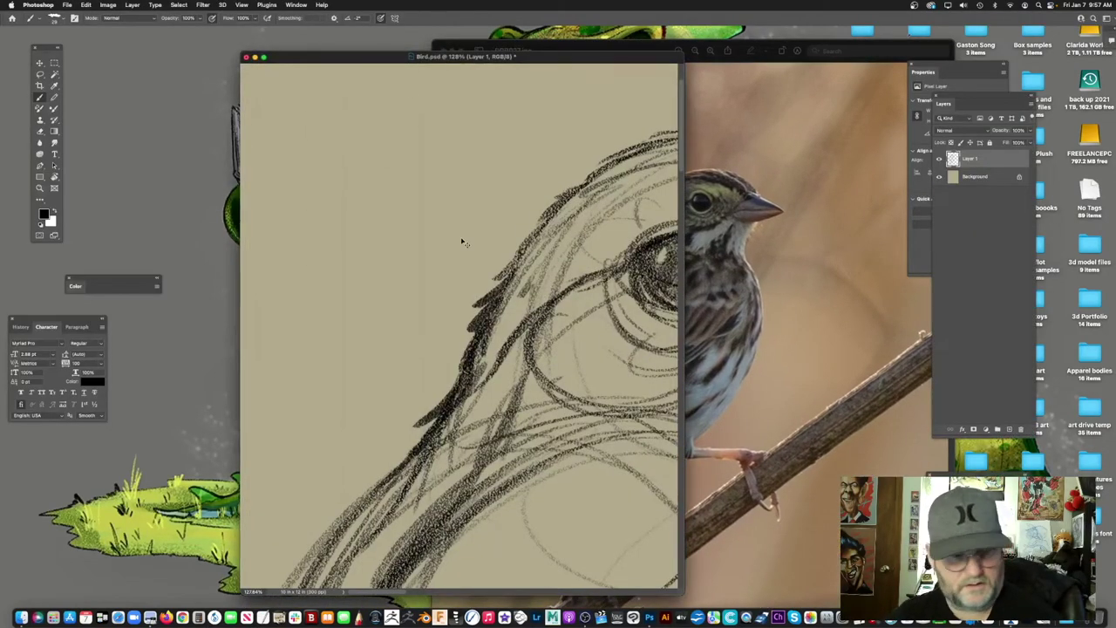
pyautogui.press('super+v')
pyautogui.press('super+0')
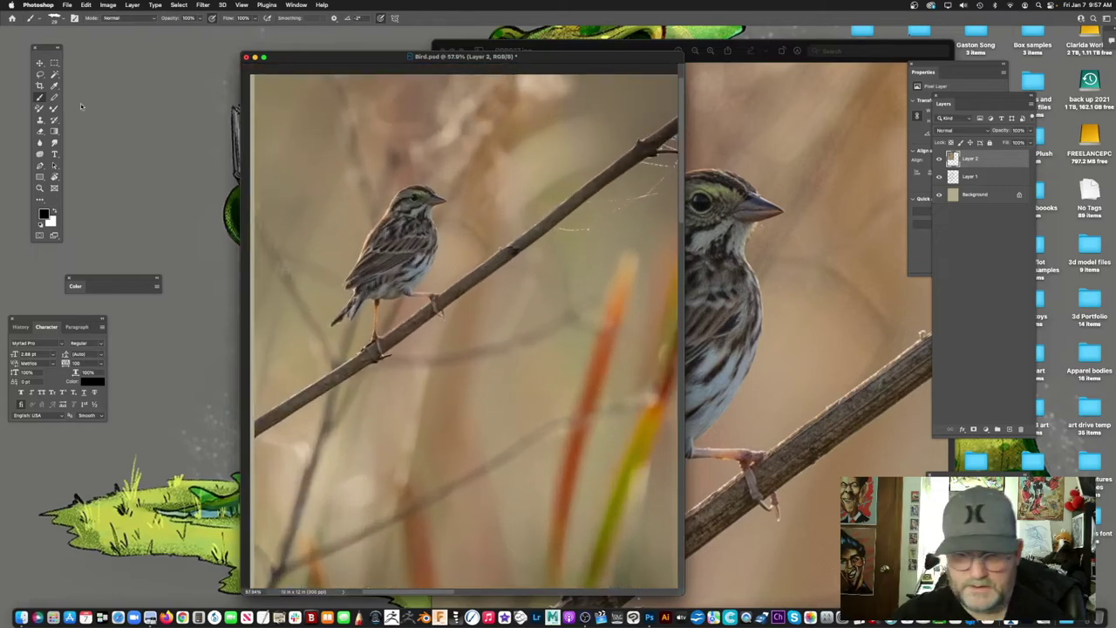
# Step: Copy the area around the bird in the photo to a new layer and delete the full photo layer
pyautogui.press('m')
pyautogui.moveTo(321, 165); pyautogui.dragTo(511, 400)
pyautogui.press('super+c')
pyautogui.press('super+v')
pyautogui.click(986, 178)
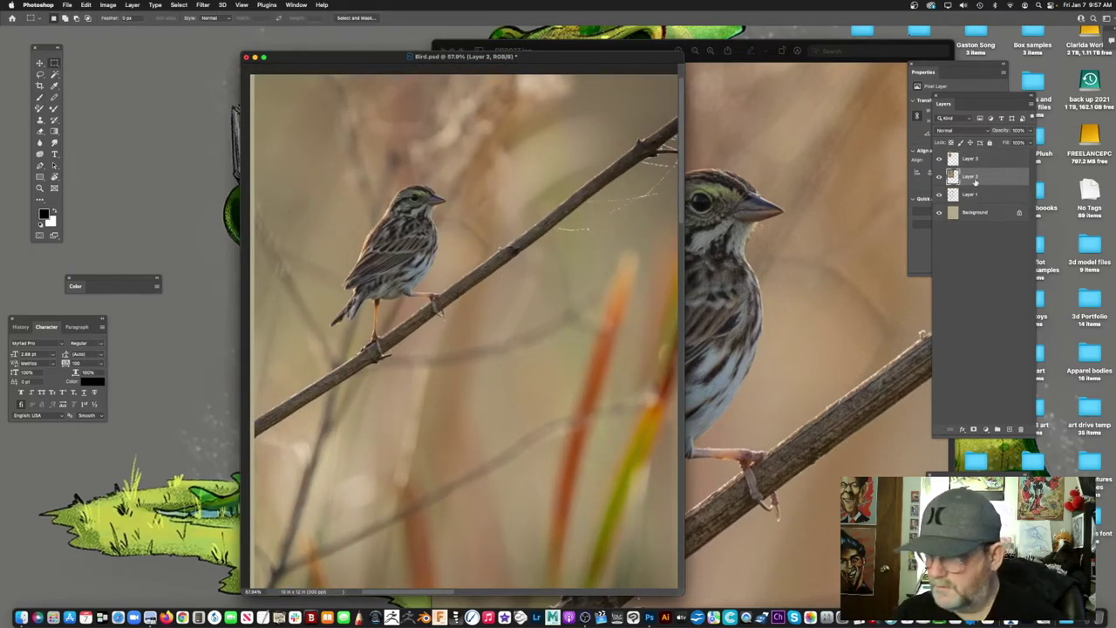
pyautogui.press('Delete')
pyautogui.moveTo(561, 302); pyautogui.dragTo(510, 276)
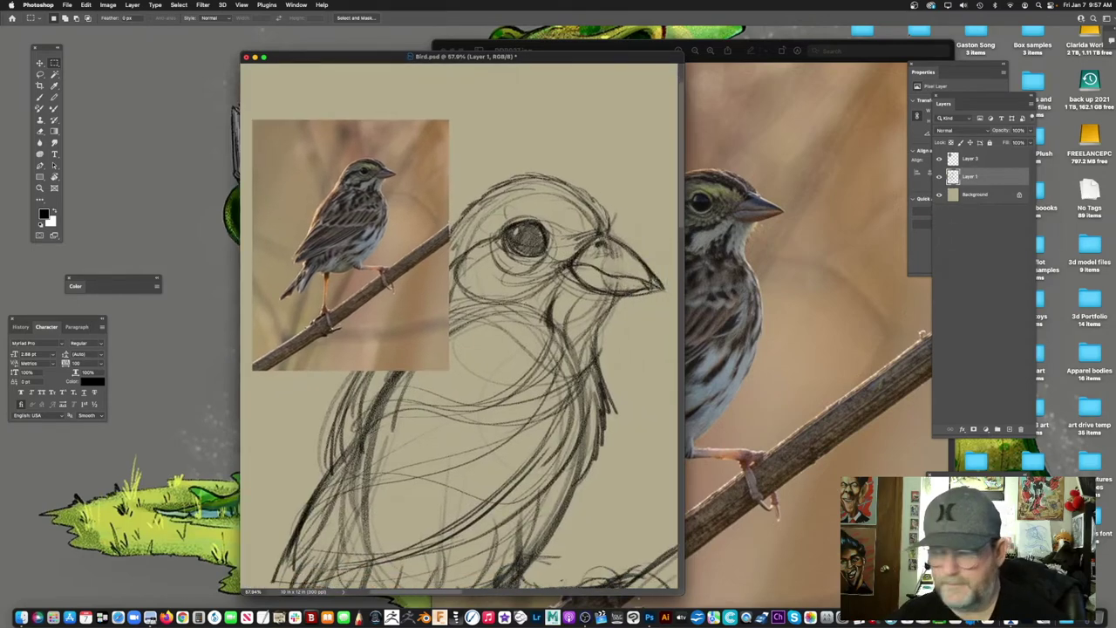
# Step: Clear the separate photo window away, show Bird.psd full screen, and move the cropped photo beside the sketched bird's beak
pyautogui.moveTo(622, 48); pyautogui.dragTo(1115, 1)
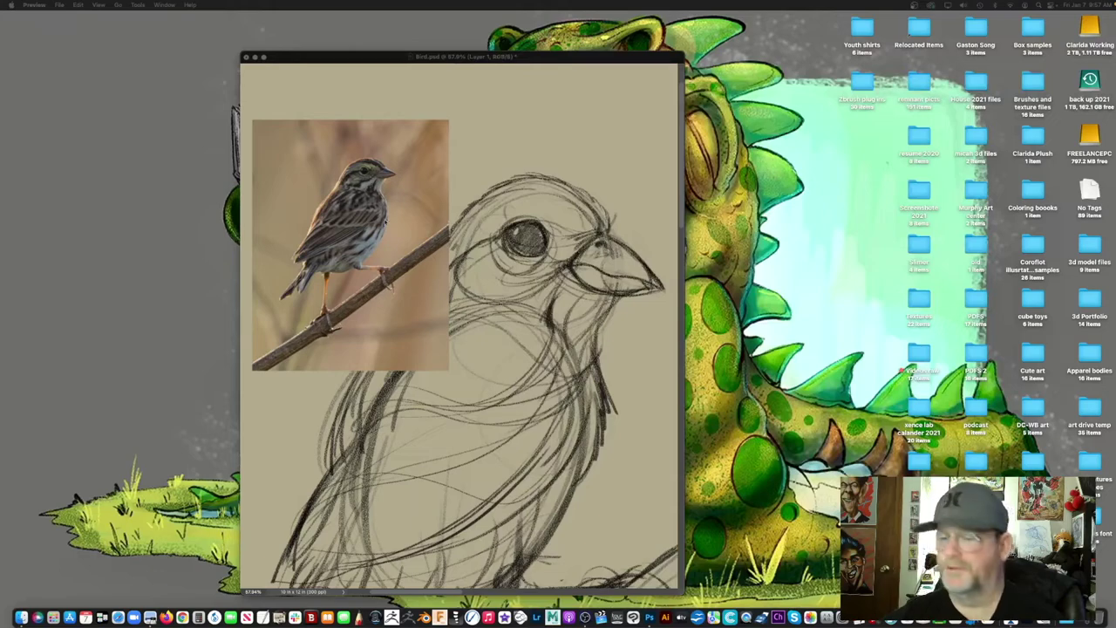
pyautogui.moveTo(423, 59); pyautogui.dragTo(351, 42)
pyautogui.moveTo(613, 578); pyautogui.dragTo(775, 569)
pyautogui.press('f')
pyautogui.moveTo(393, 164)
pyautogui.mouseDown()
pyautogui.moveTo(331, 177)
pyautogui.moveTo(386, 212)
pyautogui.moveTo(710, 150)
pyautogui.moveTo(707, 168)
pyautogui.mouseUp()
pyautogui.press('v')
pyautogui.moveTo(516, 237); pyautogui.dragTo(528, 233)
# Step: Draw a brow line arching over the eye and darken the cheek line running back from the beak corner
pyautogui.scroll(3, 527, 234)
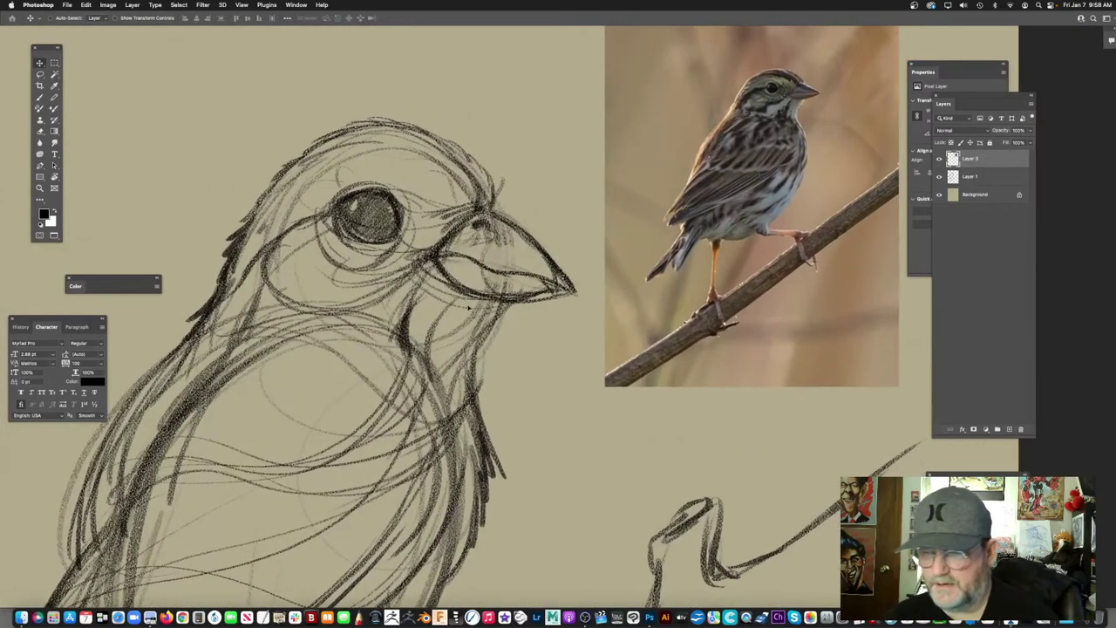
pyautogui.scroll(2, 474, 331)
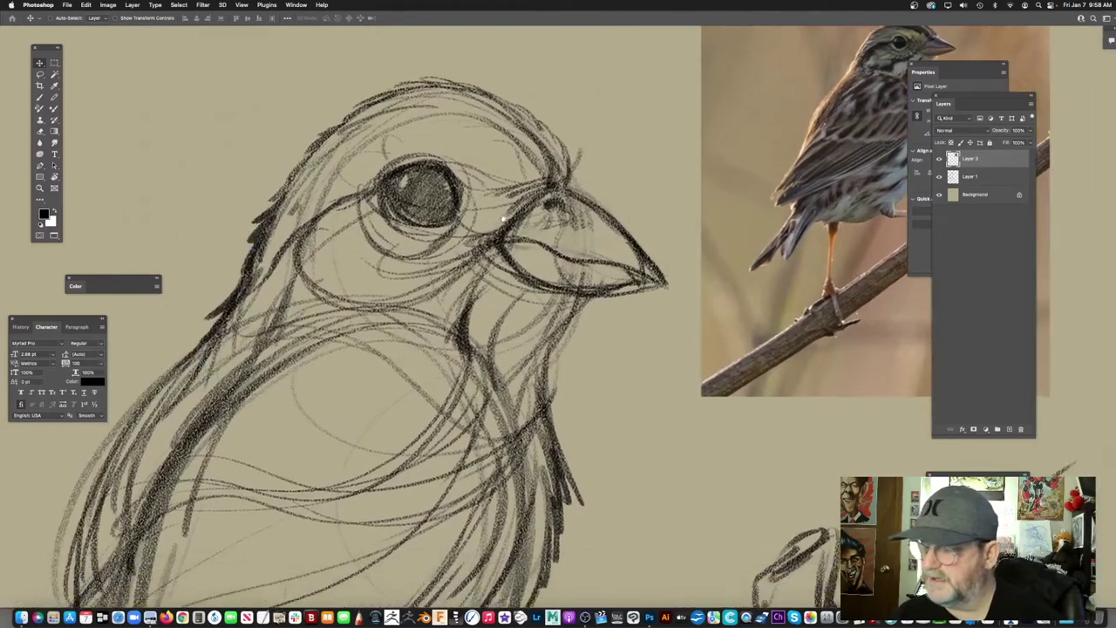
pyautogui.moveTo(504, 219); pyautogui.dragTo(526, 209)
pyautogui.press('b')
pyautogui.scroll(3, 507, 255)
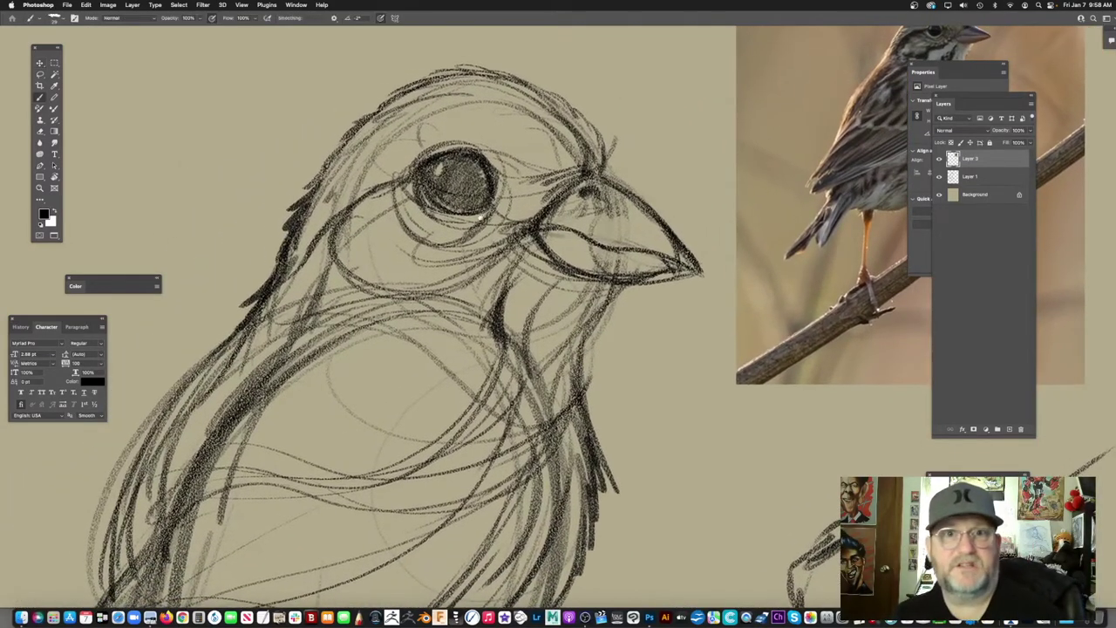
pyautogui.moveTo(506, 255); pyautogui.dragTo(440, 289)
pyautogui.moveTo(534, 213)
pyautogui.mouseDown()
pyautogui.moveTo(430, 263)
pyautogui.moveTo(489, 250)
pyautogui.mouseUp()
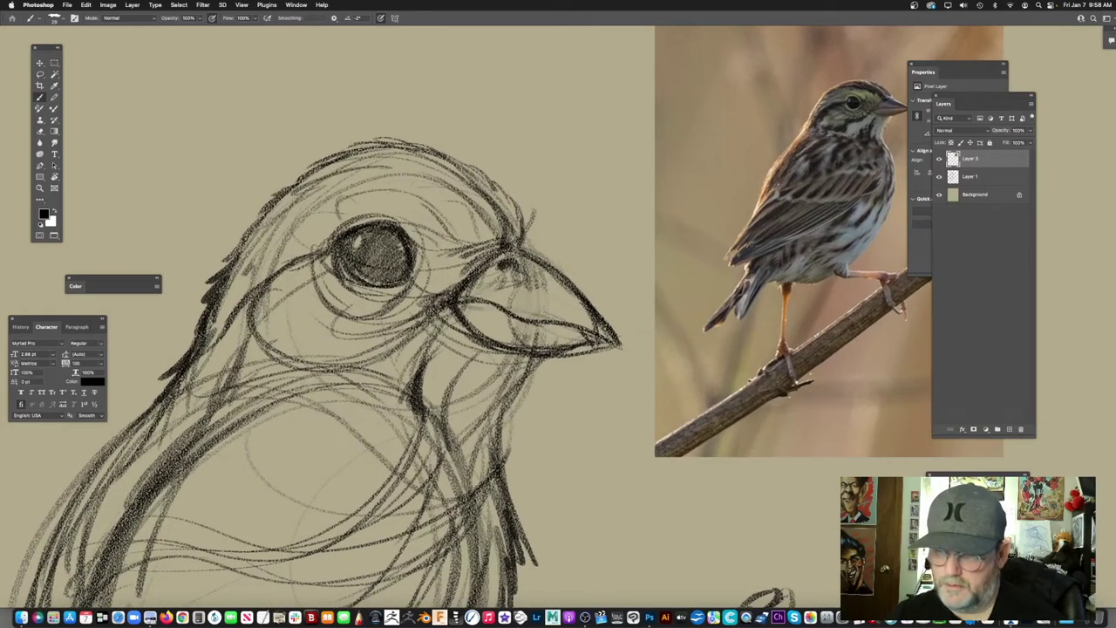
pyautogui.hscroll(3, 615, 267)
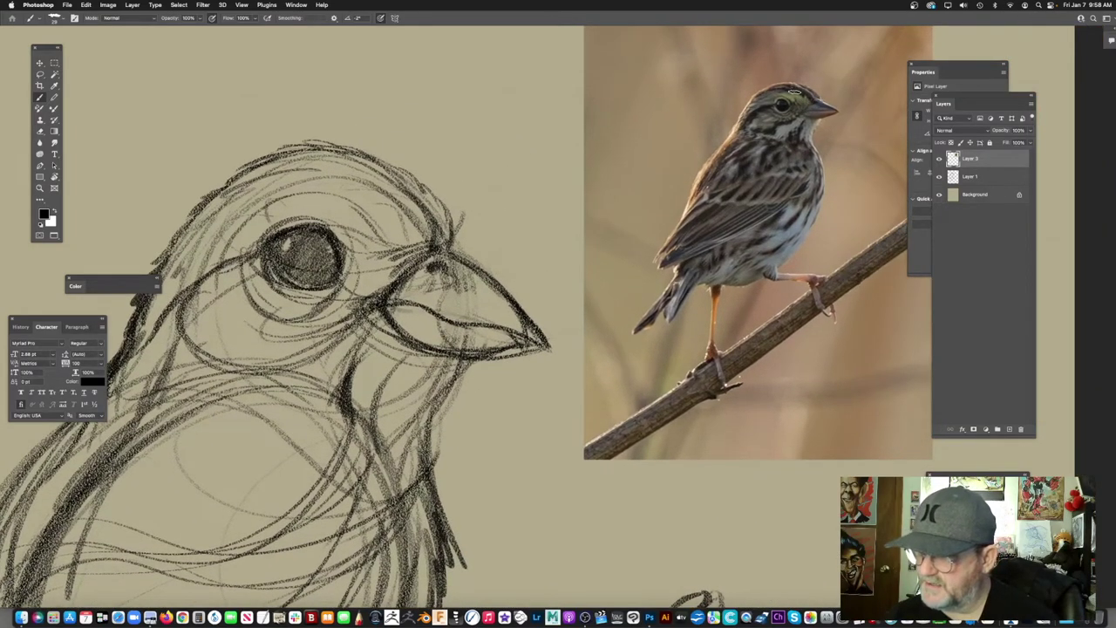
pyautogui.hscroll(-5, 658, 191)
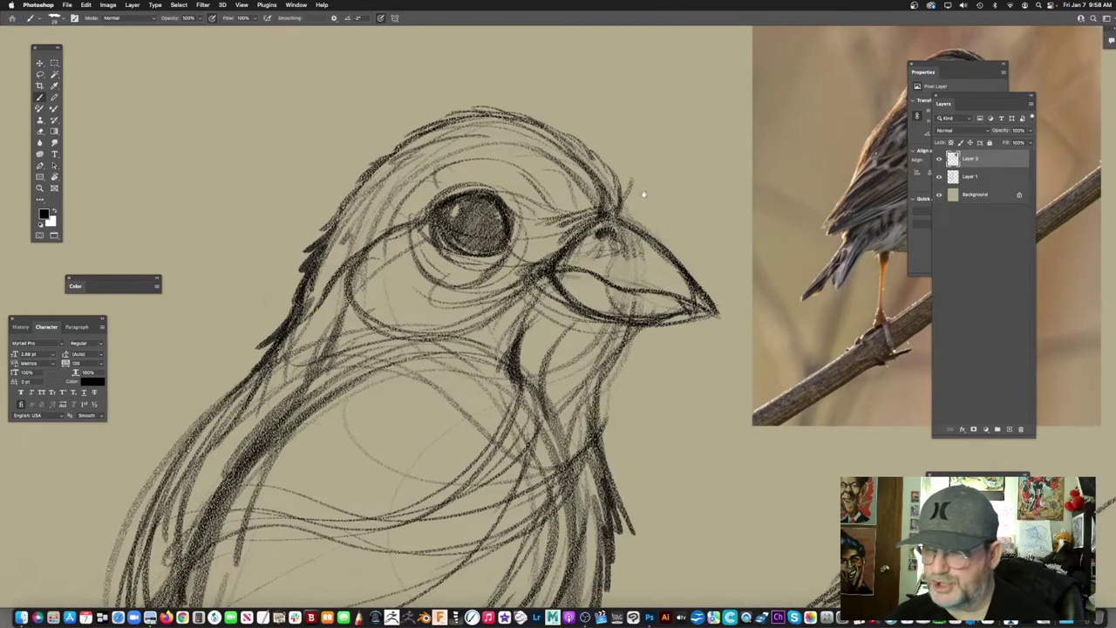
pyautogui.moveTo(569, 213)
pyautogui.mouseDown()
pyautogui.moveTo(464, 163)
pyautogui.moveTo(414, 181)
pyautogui.moveTo(360, 237)
pyautogui.moveTo(424, 307)
pyautogui.moveTo(536, 280)
pyautogui.moveTo(562, 227)
pyautogui.mouseUp()
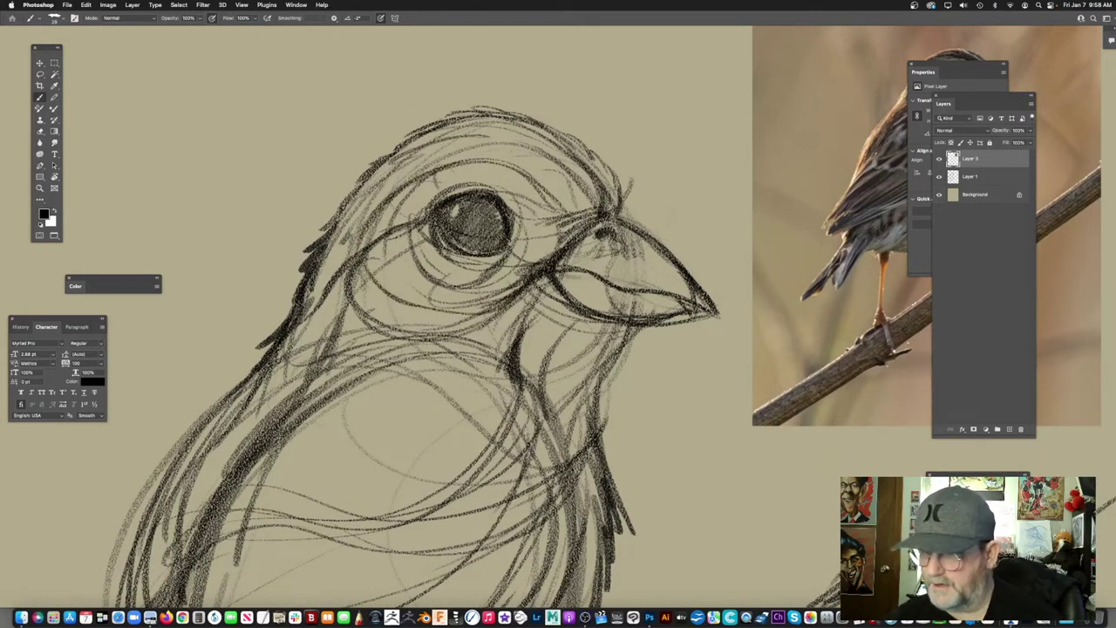
pyautogui.moveTo(611, 287); pyautogui.dragTo(414, 368)
# Step: Darken the lower edge of the cheek patch and draw a curved contour down inside the shoulder
pyautogui.hscroll(-5, 414, 368)
pyautogui.scroll(-4, 414, 367)
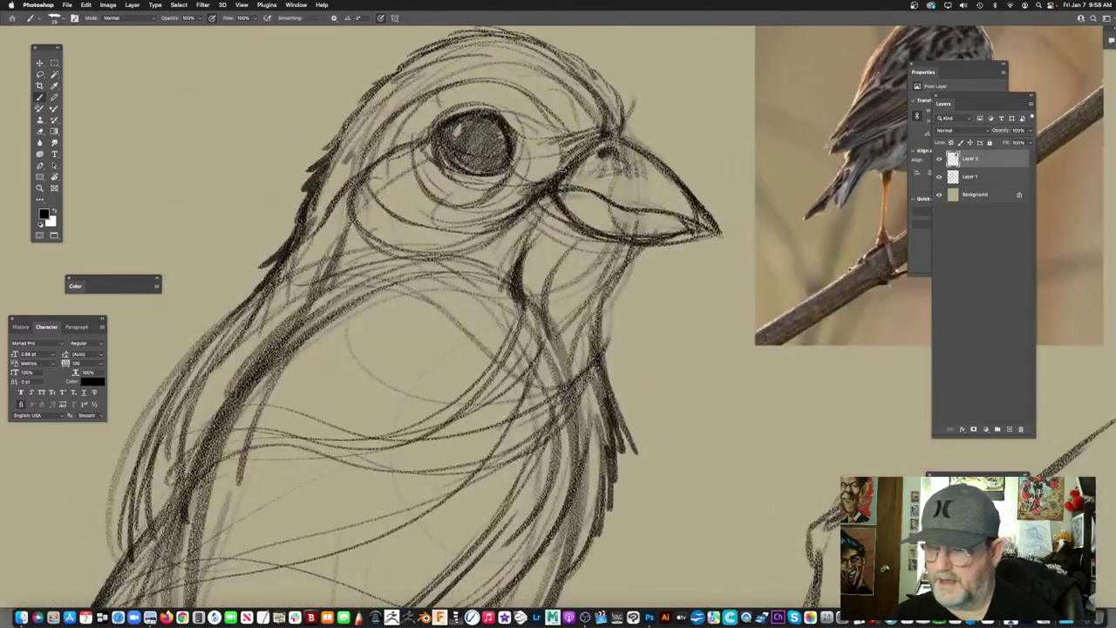
pyautogui.moveTo(506, 228); pyautogui.dragTo(381, 259)
pyautogui.moveTo(579, 286)
pyautogui.mouseDown()
pyautogui.moveTo(448, 365)
pyautogui.moveTo(600, 197)
pyautogui.mouseUp()
pyautogui.moveTo(405, 176); pyautogui.dragTo(342, 286)
pyautogui.moveTo(408, 173)
pyautogui.mouseDown()
pyautogui.moveTo(343, 243)
pyautogui.moveTo(335, 349)
pyautogui.mouseUp()
pyautogui.moveTo(524, 278)
pyautogui.mouseDown()
pyautogui.moveTo(483, 369)
pyautogui.moveTo(384, 434)
pyautogui.mouseUp()
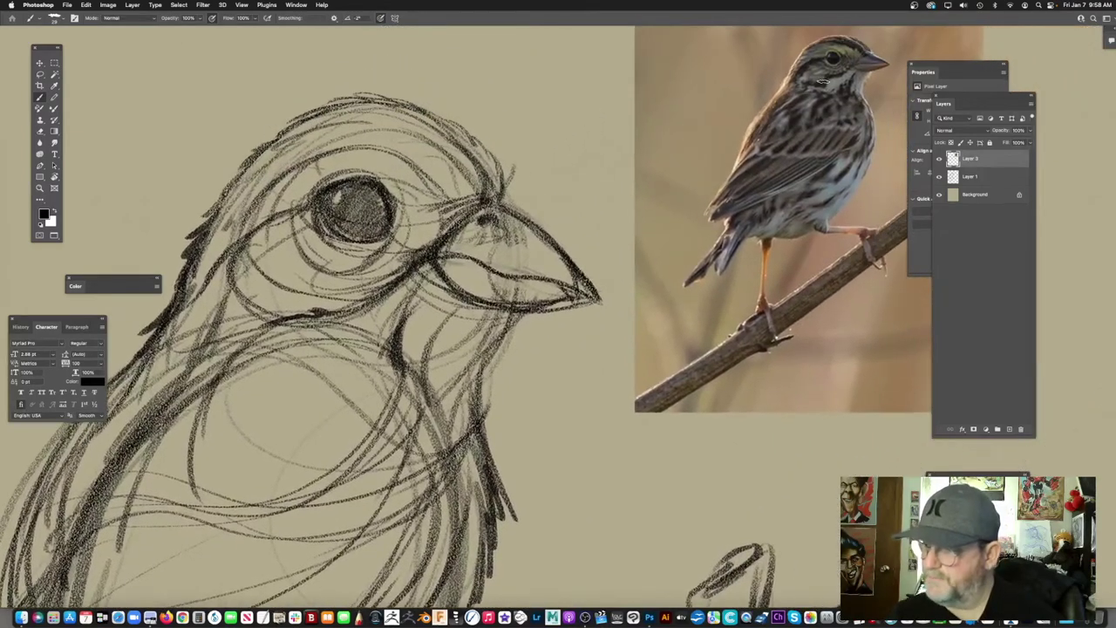
pyautogui.moveTo(648, 176); pyautogui.dragTo(589, 188)
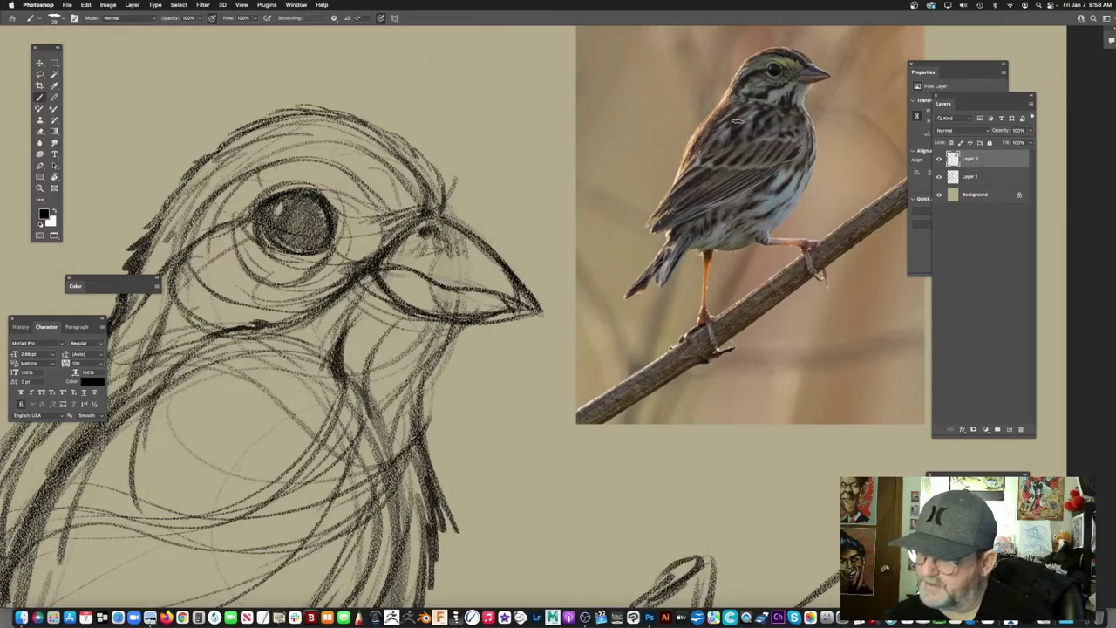
# Step: Darken the rounded front of the shoulder and the long front and lower edge of the folded wing
pyautogui.scroll(-5, 358, 353)
pyautogui.moveTo(423, 323)
pyautogui.mouseDown()
pyautogui.moveTo(464, 297)
pyautogui.moveTo(501, 295)
pyautogui.moveTo(492, 291)
pyautogui.mouseUp()
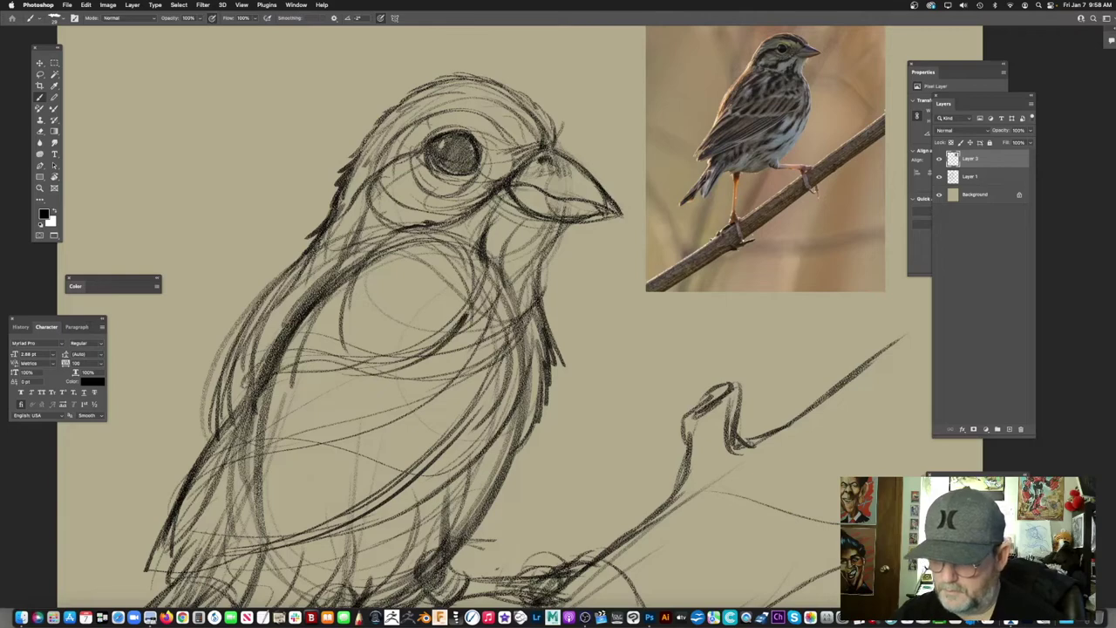
pyautogui.scroll(-5, 524, 250)
pyautogui.moveTo(514, 141); pyautogui.dragTo(559, 288)
pyautogui.moveTo(531, 166); pyautogui.dragTo(458, 366)
pyautogui.moveTo(536, 259); pyautogui.dragTo(350, 420)
pyautogui.moveTo(389, 363); pyautogui.dragTo(331, 438)
pyautogui.scroll(-3, 330, 438)
pyautogui.hscroll(-4, 330, 438)
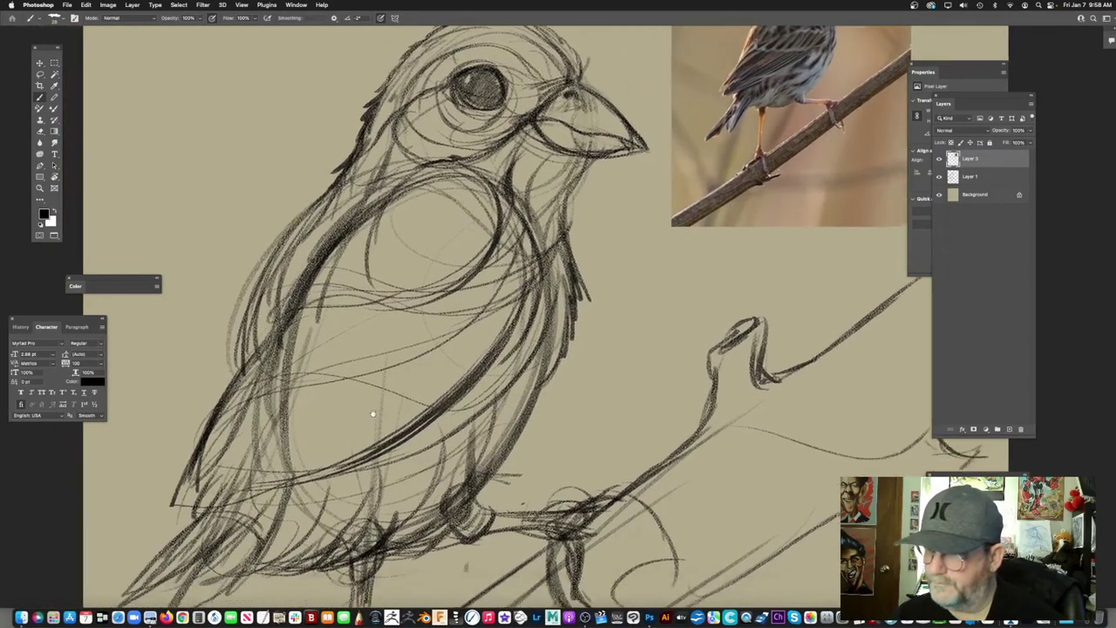
# Step: Darken the back edge of the wing and draw a curved band line across it beneath the shoulder
pyautogui.scroll(3, 537, 513)
pyautogui.hscroll(4, 536, 513)
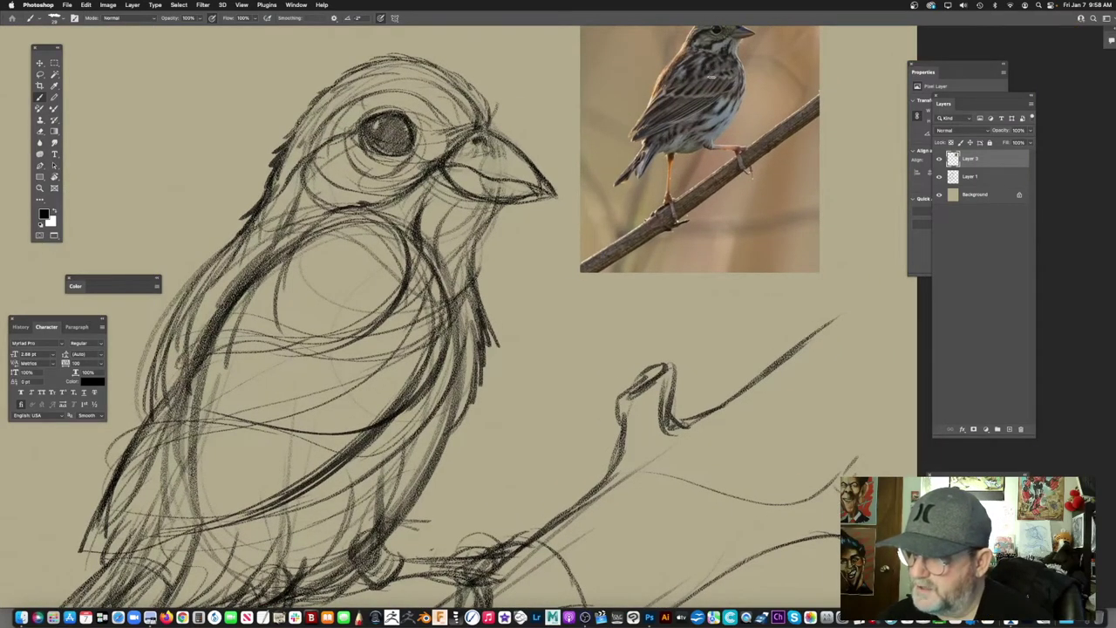
pyautogui.moveTo(646, 120)
pyautogui.mouseDown()
pyautogui.moveTo(756, 55)
pyautogui.moveTo(744, 66)
pyautogui.mouseUp()
pyautogui.moveTo(297, 286); pyautogui.dragTo(254, 358)
pyautogui.moveTo(296, 305); pyautogui.dragTo(250, 365)
pyautogui.moveTo(352, 321); pyautogui.dragTo(301, 409)
pyautogui.scroll(-3, 299, 409)
pyautogui.hscroll(-3, 299, 409)
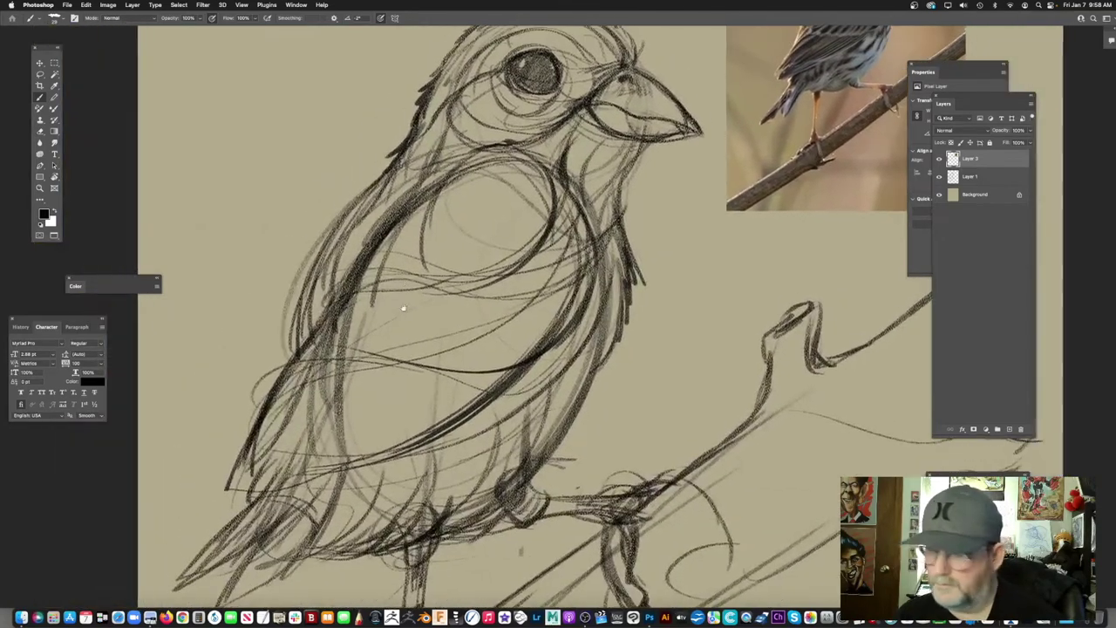
pyautogui.moveTo(323, 326)
pyautogui.mouseDown()
pyautogui.moveTo(434, 295)
pyautogui.moveTo(555, 211)
pyautogui.mouseUp()
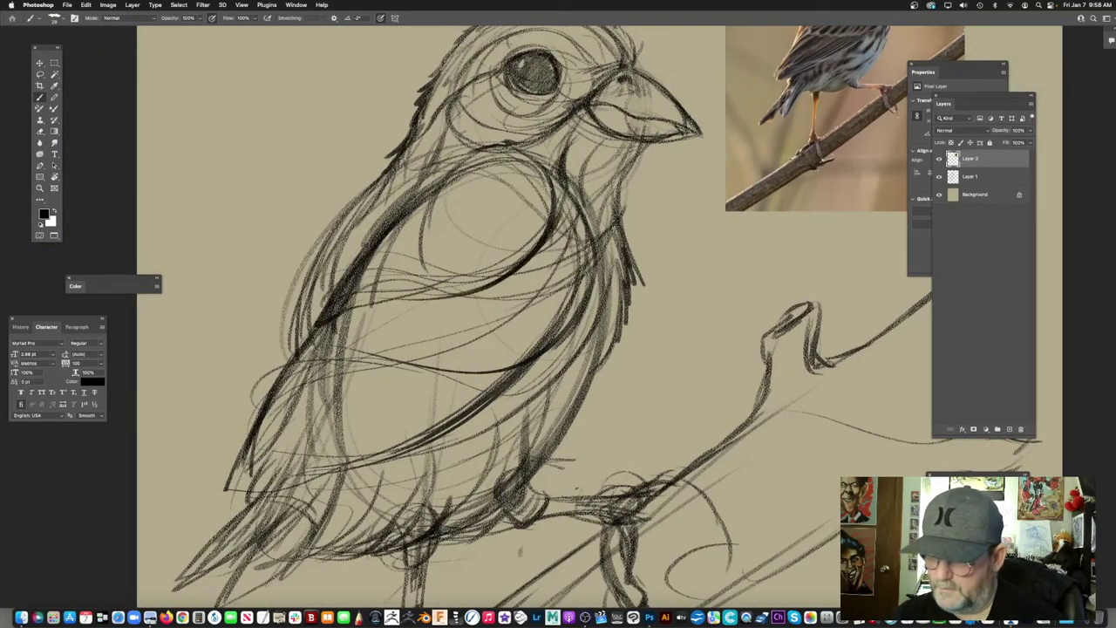
# Step: Reinforce the curved feather-band lines across the wing and extend its outer edge down to the tip
pyautogui.moveTo(523, 253); pyautogui.dragTo(600, 171)
pyautogui.moveTo(393, 243)
pyautogui.mouseDown()
pyautogui.moveTo(360, 301)
pyautogui.moveTo(468, 292)
pyautogui.moveTo(656, 178)
pyautogui.moveTo(644, 145)
pyautogui.mouseUp()
pyautogui.moveTo(496, 344)
pyautogui.mouseDown()
pyautogui.moveTo(576, 278)
pyautogui.moveTo(571, 267)
pyautogui.mouseUp()
pyautogui.moveTo(435, 224); pyautogui.dragTo(361, 330)
pyautogui.moveTo(617, 229)
pyautogui.mouseDown()
pyautogui.moveTo(396, 414)
pyautogui.moveTo(410, 422)
pyautogui.moveTo(573, 231)
pyautogui.mouseUp()
pyautogui.moveTo(374, 239)
pyautogui.mouseDown()
pyautogui.moveTo(317, 311)
pyautogui.moveTo(311, 340)
pyautogui.mouseUp()
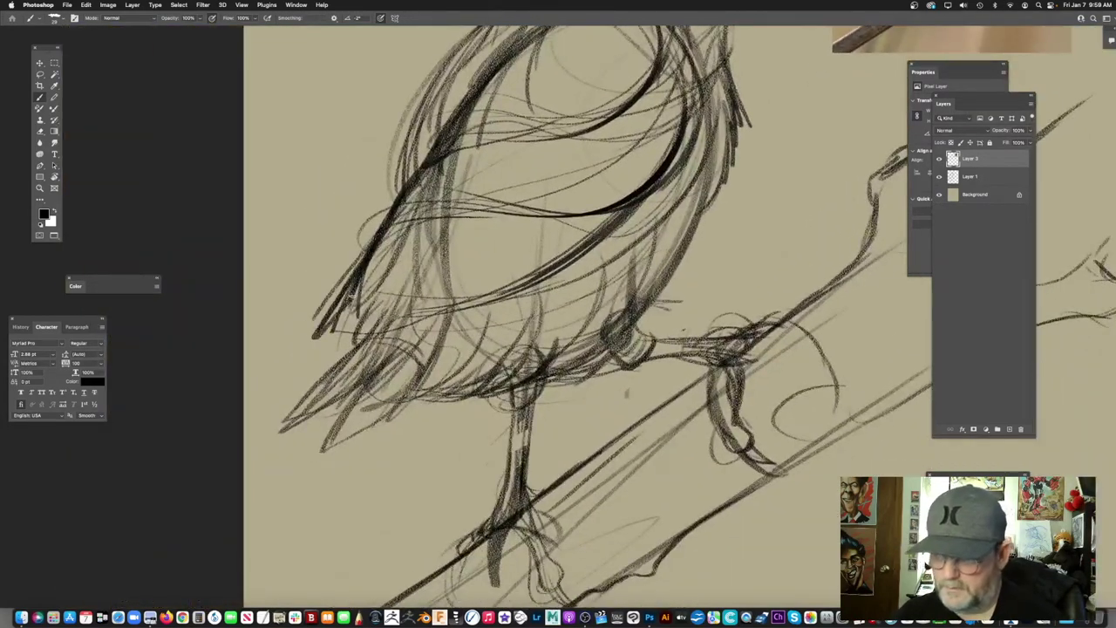
# Step: Draw long feather lines along the wing's outer edge and define the pointed wing tip
pyautogui.moveTo(475, 202); pyautogui.dragTo(325, 324)
pyautogui.moveTo(384, 258)
pyautogui.mouseDown()
pyautogui.moveTo(329, 328)
pyautogui.moveTo(426, 272)
pyautogui.moveTo(466, 212)
pyautogui.mouseUp()
pyautogui.moveTo(379, 304); pyautogui.dragTo(435, 243)
pyautogui.moveTo(333, 335)
pyautogui.mouseDown()
pyautogui.moveTo(414, 265)
pyautogui.moveTo(418, 292)
pyautogui.mouseUp()
pyautogui.moveTo(378, 327)
pyautogui.mouseDown()
pyautogui.moveTo(473, 225)
pyautogui.moveTo(389, 331)
pyautogui.mouseUp()
pyautogui.moveTo(676, 210); pyautogui.dragTo(425, 378)
pyautogui.moveTo(636, 185); pyautogui.dragTo(580, 257)
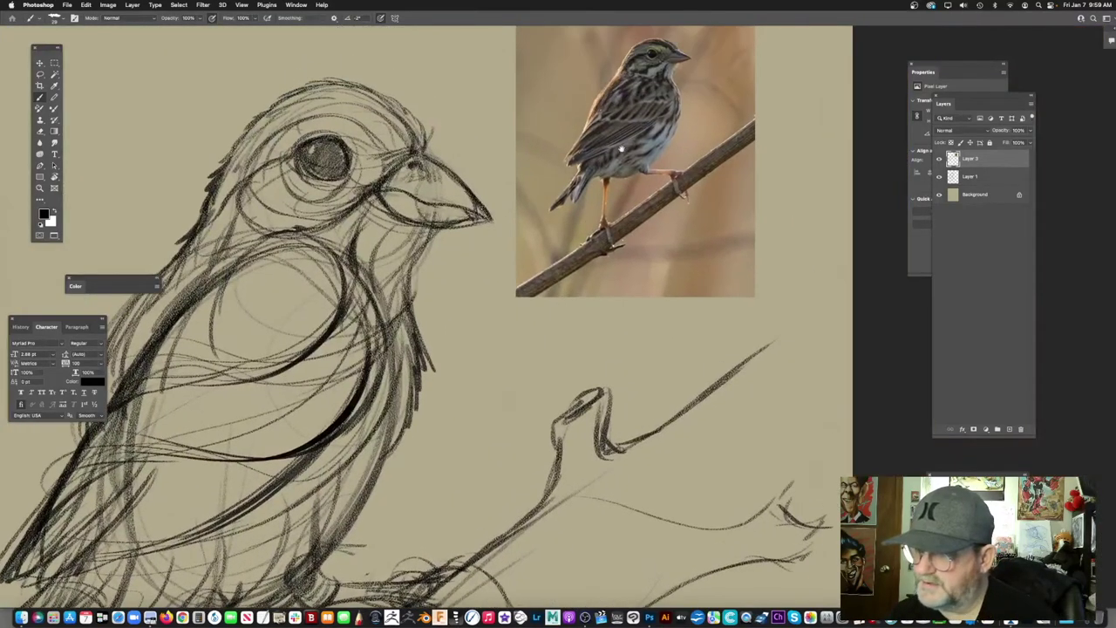
# Step: Draw a row of parallel diagonal flight feathers across the lower wing, below the second feather band
pyautogui.scroll(-5, 486, 238)
pyautogui.hscroll(-7, 487, 238)
pyautogui.moveTo(437, 264); pyautogui.dragTo(349, 355)
pyautogui.moveTo(438, 263); pyautogui.dragTo(393, 329)
pyautogui.moveTo(435, 300); pyautogui.dragTo(335, 380)
pyautogui.moveTo(461, 261); pyautogui.dragTo(381, 356)
pyautogui.moveTo(448, 302); pyautogui.dragTo(364, 368)
pyautogui.moveTo(478, 269); pyautogui.dragTo(389, 357)
pyautogui.moveTo(494, 277); pyautogui.dragTo(436, 335)
pyautogui.moveTo(482, 289); pyautogui.dragTo(421, 347)
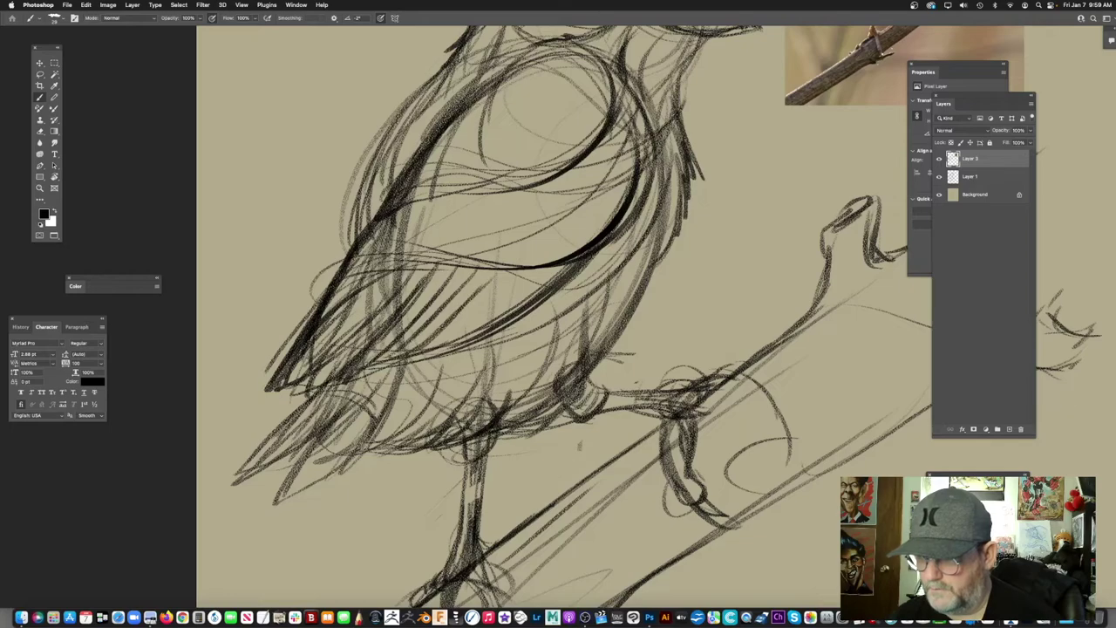
pyautogui.moveTo(507, 281); pyautogui.dragTo(466, 323)
pyautogui.moveTo(487, 302); pyautogui.dragTo(434, 342)
pyautogui.moveTo(554, 281); pyautogui.dragTo(457, 342)
pyautogui.moveTo(543, 290); pyautogui.dragTo(499, 310)
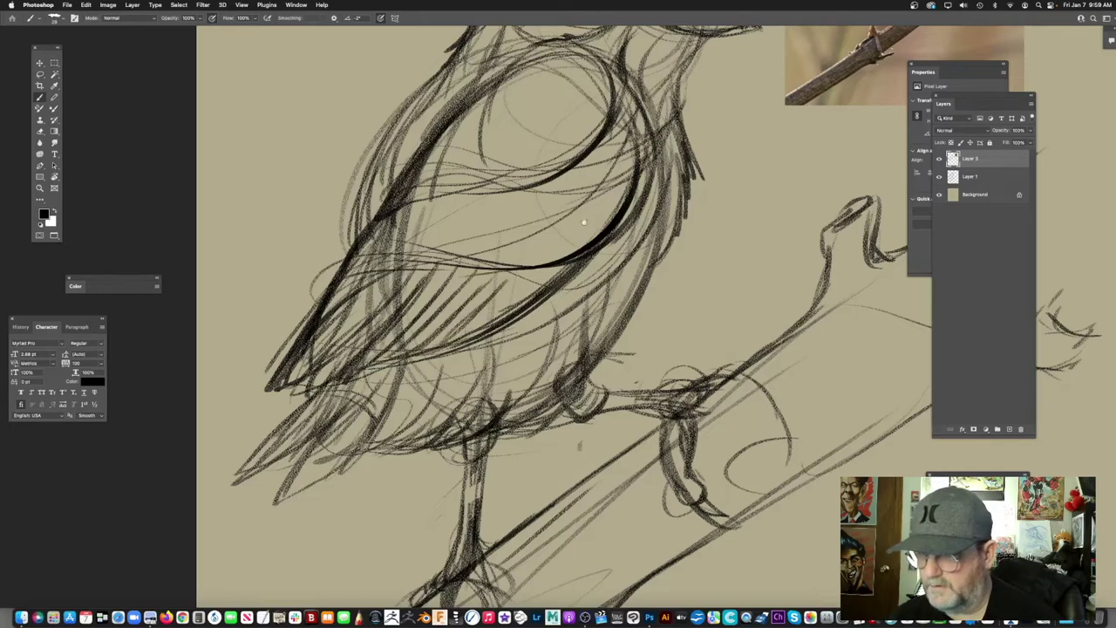
# Step: Set the brush colour to bright red and trace the curved edges of the wing's covert feathers on the reference photo
pyautogui.moveTo(527, 234); pyautogui.dragTo(389, 413)
pyautogui.hscroll(-2, 436, 314)
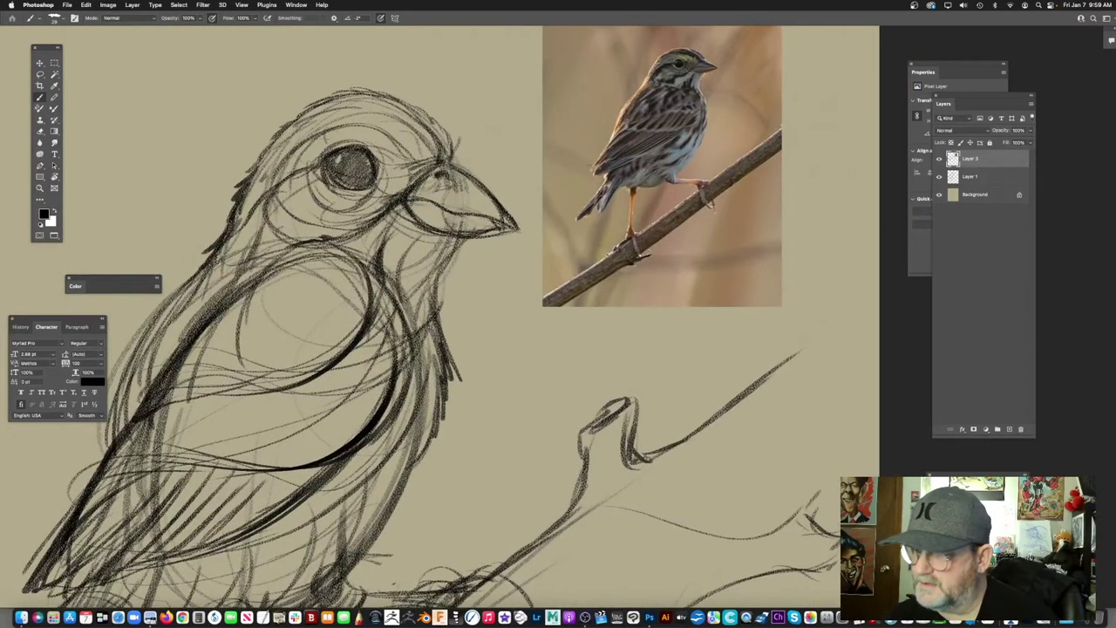
pyautogui.moveTo(637, 129); pyautogui.dragTo(498, 260)
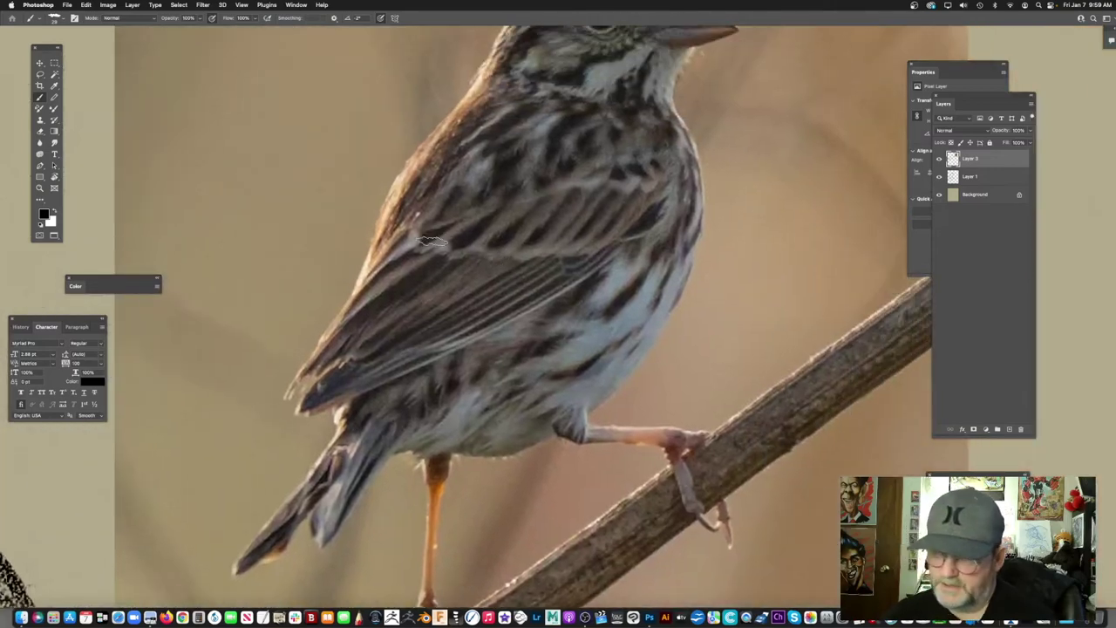
pyautogui.click(44, 214)
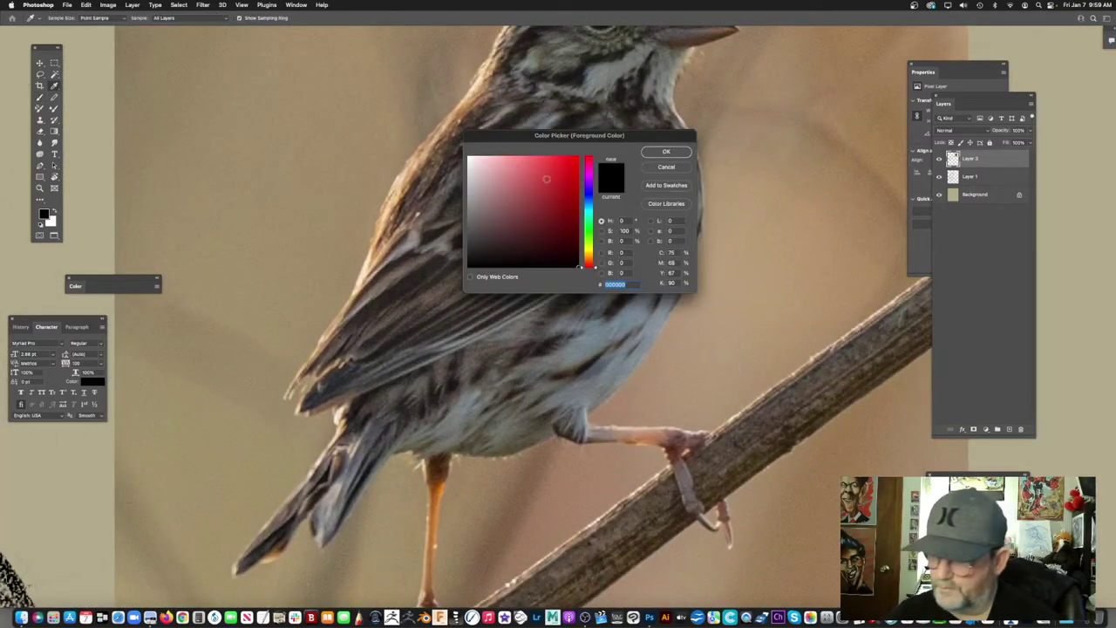
pyautogui.click(576, 165)
pyautogui.click(666, 151)
pyautogui.moveTo(424, 214)
pyautogui.mouseDown()
pyautogui.moveTo(408, 251)
pyautogui.moveTo(480, 203)
pyautogui.moveTo(566, 193)
pyautogui.mouseUp()
pyautogui.moveTo(527, 237)
pyautogui.mouseDown()
pyautogui.moveTo(553, 246)
pyautogui.moveTo(602, 188)
pyautogui.mouseUp()
pyautogui.moveTo(584, 274)
pyautogui.mouseDown()
pyautogui.moveTo(526, 283)
pyautogui.moveTo(560, 293)
pyautogui.mouseUp()
pyautogui.press('super+equal')
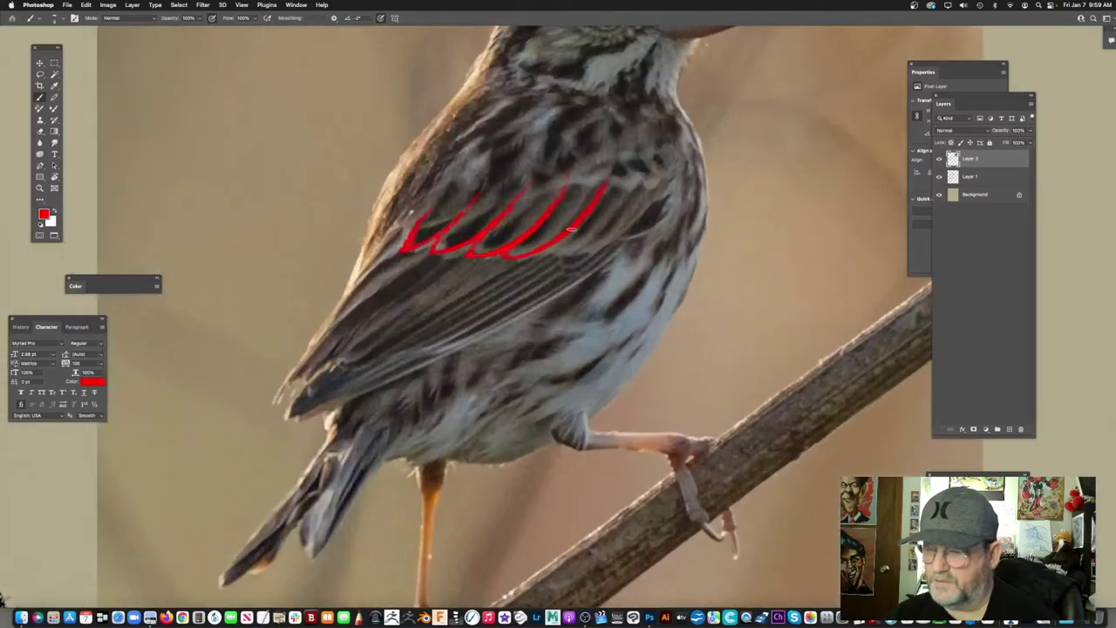
# Step: Toggle the visibility of Layer 1 and Layer 3 to check which sketch strokes each layer holds
pyautogui.moveTo(252, 455); pyautogui.dragTo(653, 202)
pyautogui.moveTo(389, 293); pyautogui.dragTo(583, 317)
pyautogui.moveTo(420, 335)
pyautogui.mouseDown()
pyautogui.moveTo(610, 310)
pyautogui.moveTo(403, 407)
pyautogui.mouseUp()
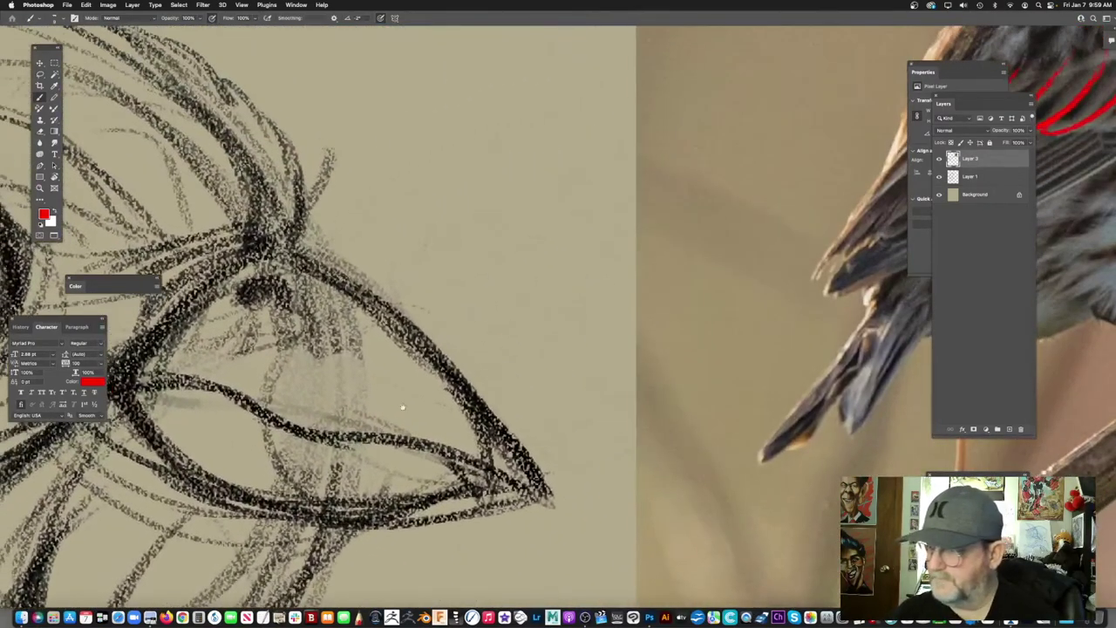
pyautogui.click(971, 176)
pyautogui.click(939, 176)
pyautogui.click(939, 176)
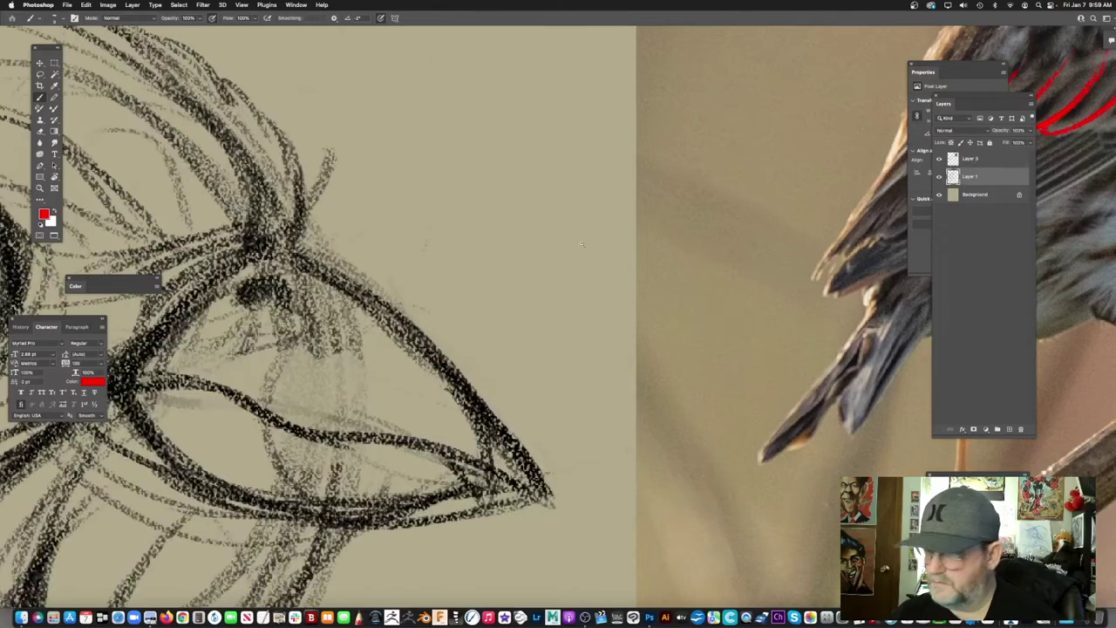
pyautogui.press('super+0')
pyautogui.scroll(2, 675, 221)
pyautogui.click(939, 160)
pyautogui.click(939, 160)
# Step: Lasso the reference photo on Layer 3, cut it, and paste it onto a separate layer
pyautogui.moveTo(634, 204); pyautogui.dragTo(487, 217)
pyautogui.press('l')
pyautogui.moveTo(397, 358); pyautogui.dragTo(399, 365)
pyautogui.moveTo(583, 135); pyautogui.dragTo(397, 160)
pyautogui.moveTo(399, 315)
pyautogui.mouseDown()
pyautogui.moveTo(535, 386)
pyautogui.moveTo(588, 136)
pyautogui.mouseUp()
pyautogui.moveTo(623, 232); pyautogui.dragTo(652, 233)
pyautogui.click(970, 159)
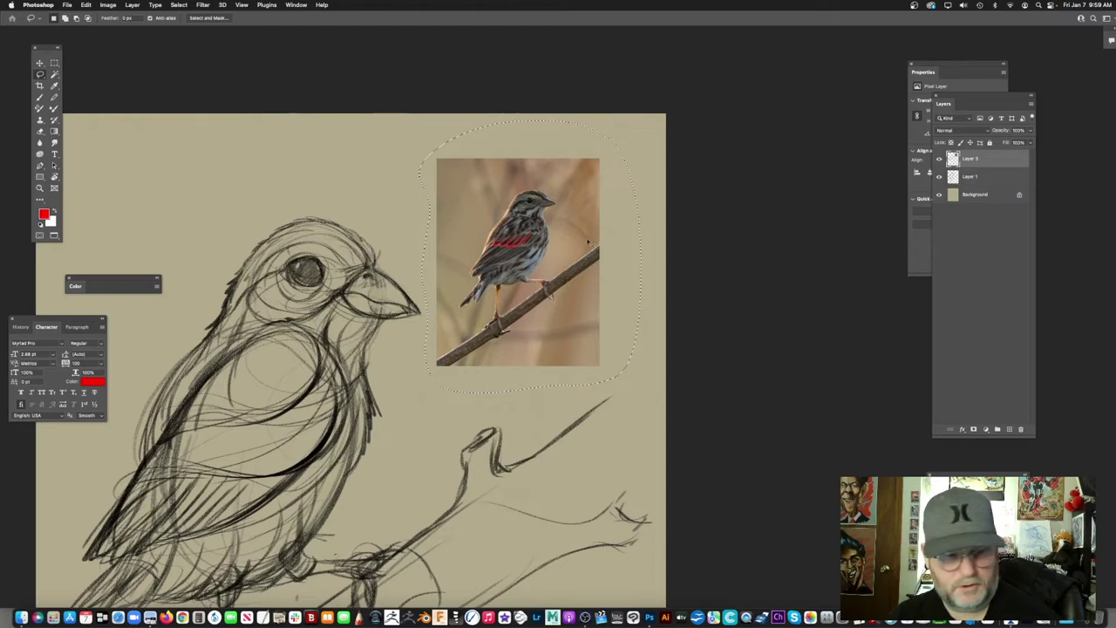
pyautogui.press('Delete')
pyautogui.hotkey('ctrl', 'd')
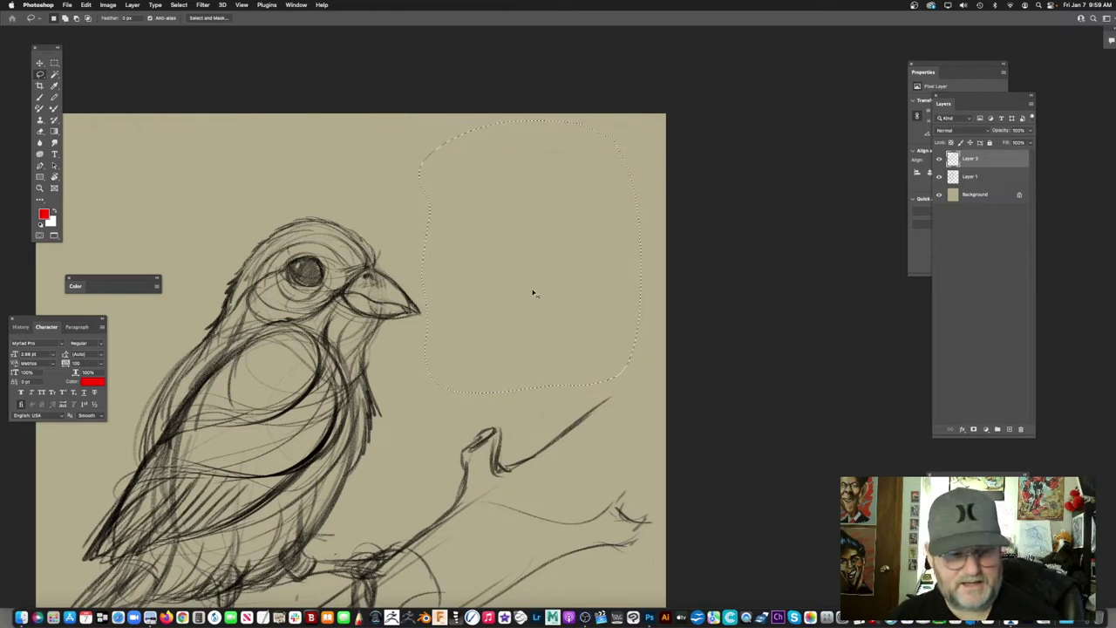
pyautogui.hotkey('ctrl', 'v')
# Step: Merge the sketch strokes on Layer 3 down into Layer 1
pyautogui.hscroll(-3, 536, 290)
pyautogui.click(984, 179)
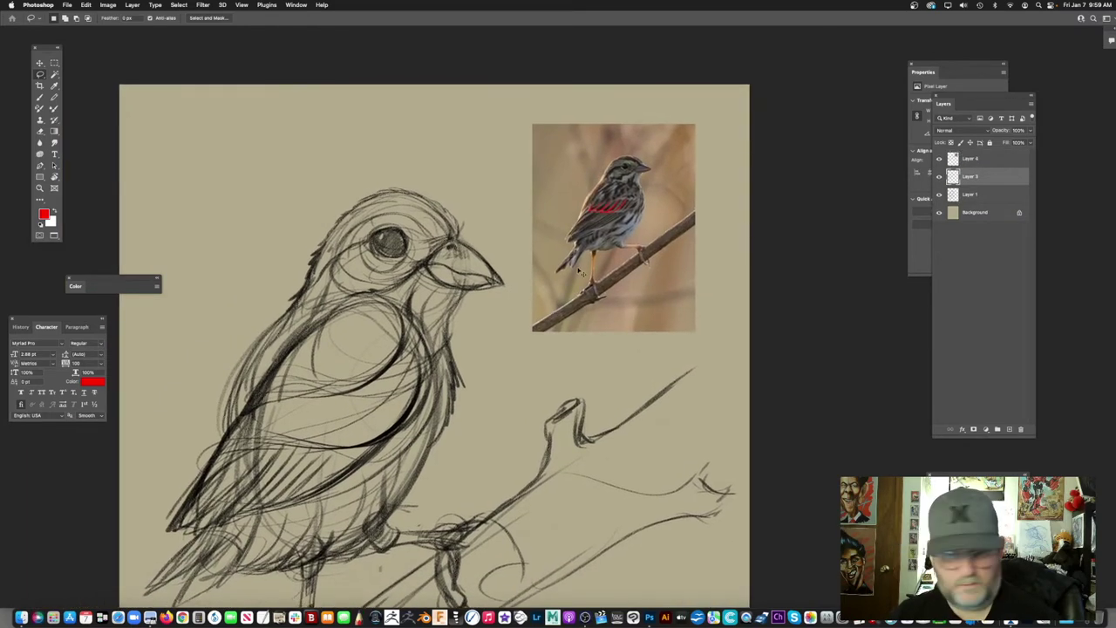
pyautogui.hotkey('ctrl', 'e')
pyautogui.hscroll(-3, 478, 316)
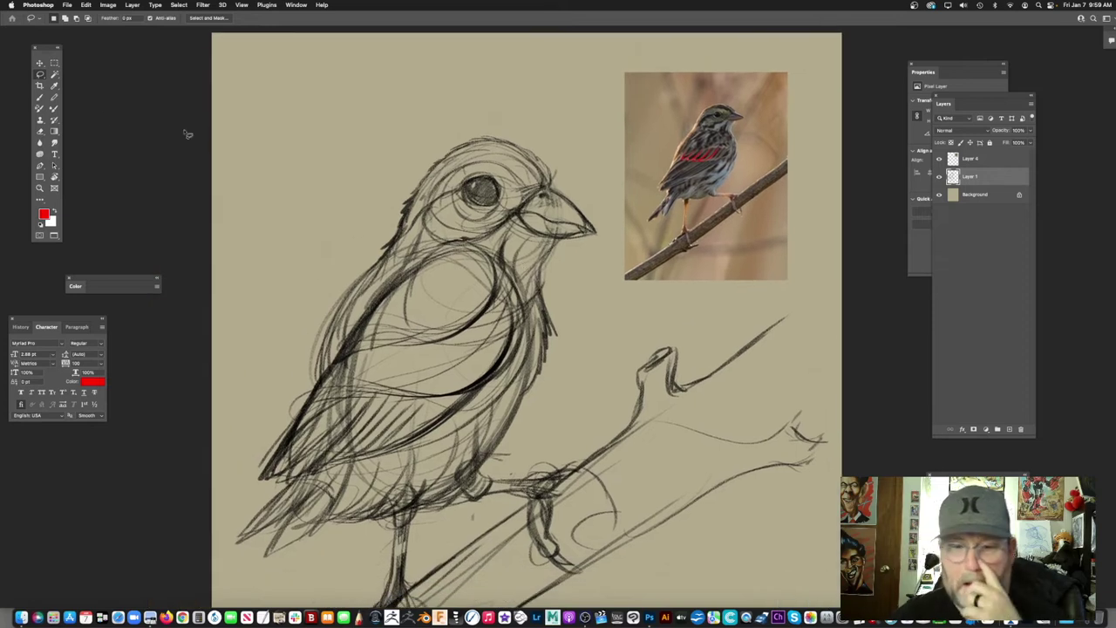
# Step: Set the brush colour back to black with Layer 1 as the drawing layer
pyautogui.press('b')
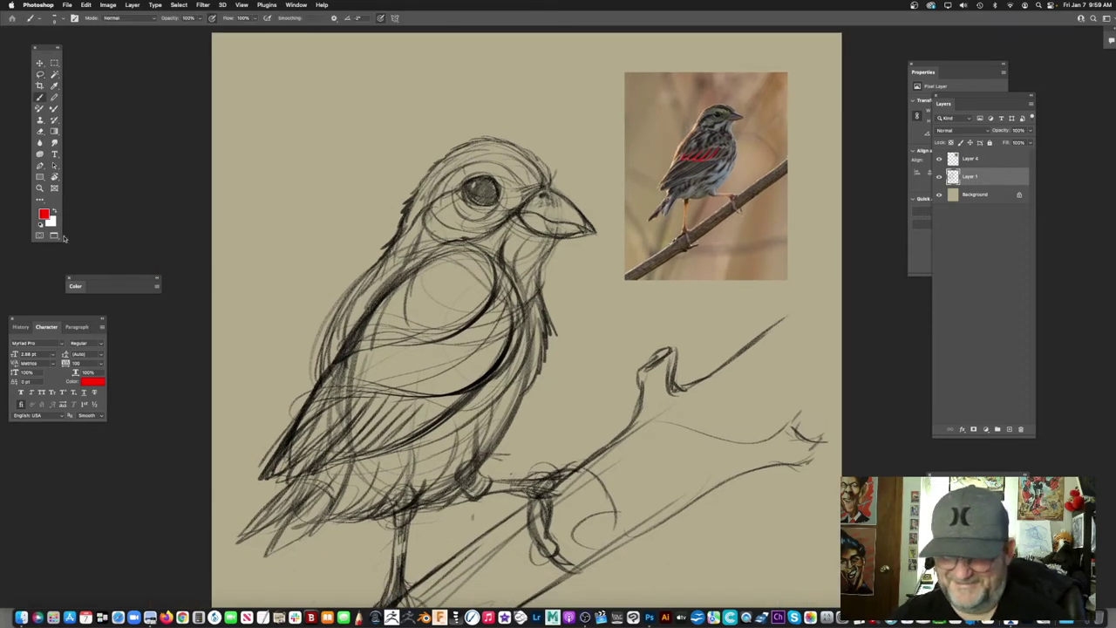
pyautogui.click(43, 214)
pyautogui.click(468, 266)
pyautogui.click(678, 153)
pyautogui.moveTo(653, 277); pyautogui.dragTo(684, 269)
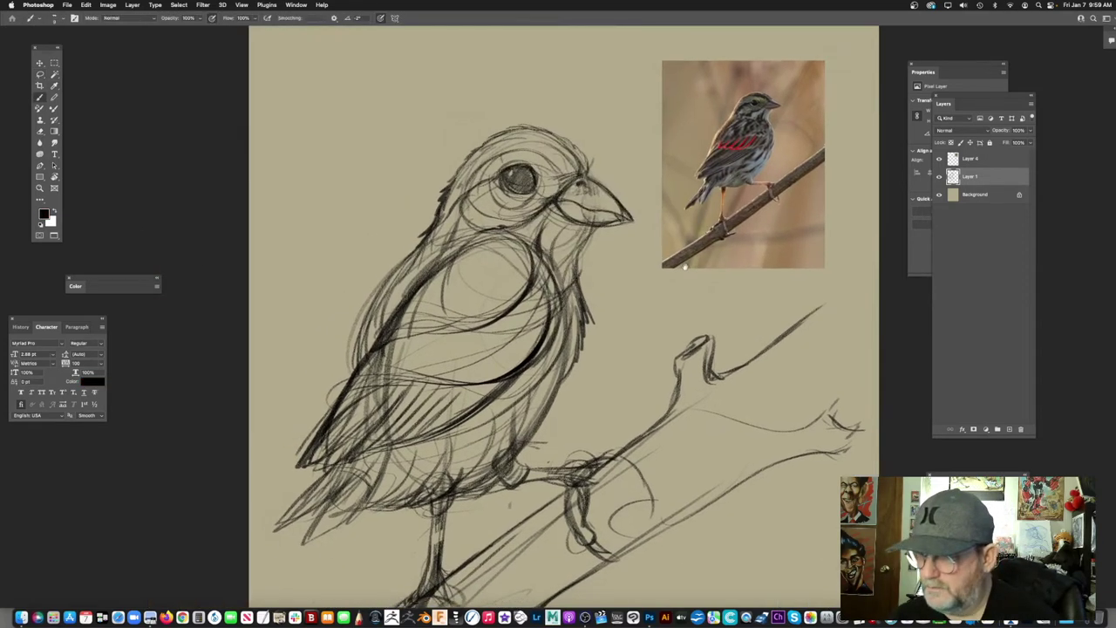
pyautogui.scroll(5, 684, 269)
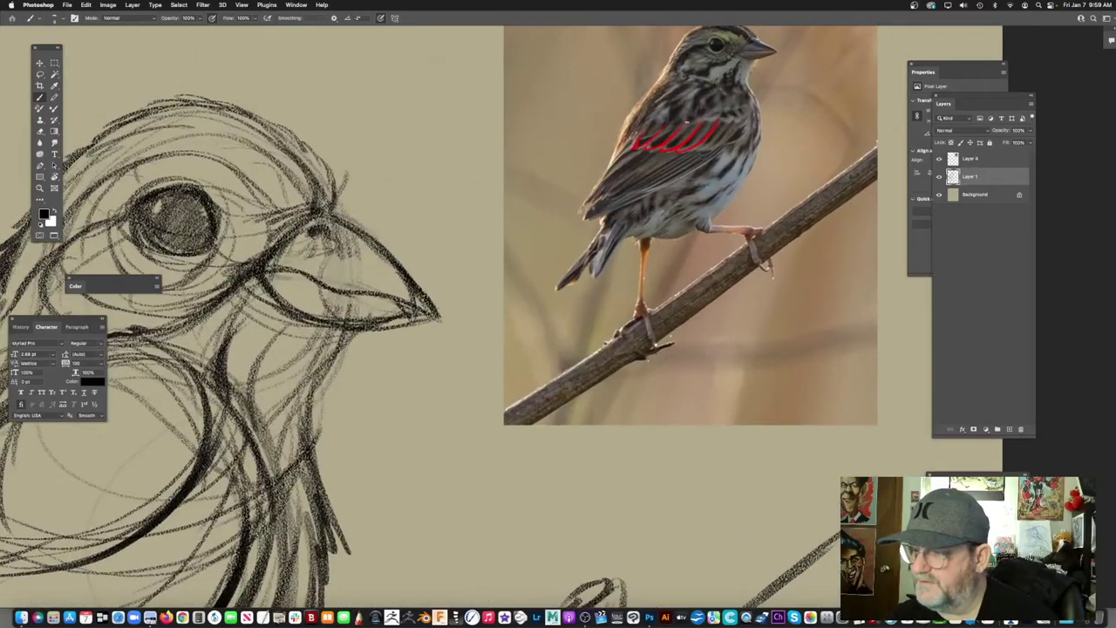
# Step: Sketch the first curved feather strokes at the rear of the wing's middle band, undoing the strokes that miss
pyautogui.moveTo(497, 229); pyautogui.dragTo(657, 77)
pyautogui.moveTo(375, 295); pyautogui.dragTo(316, 436)
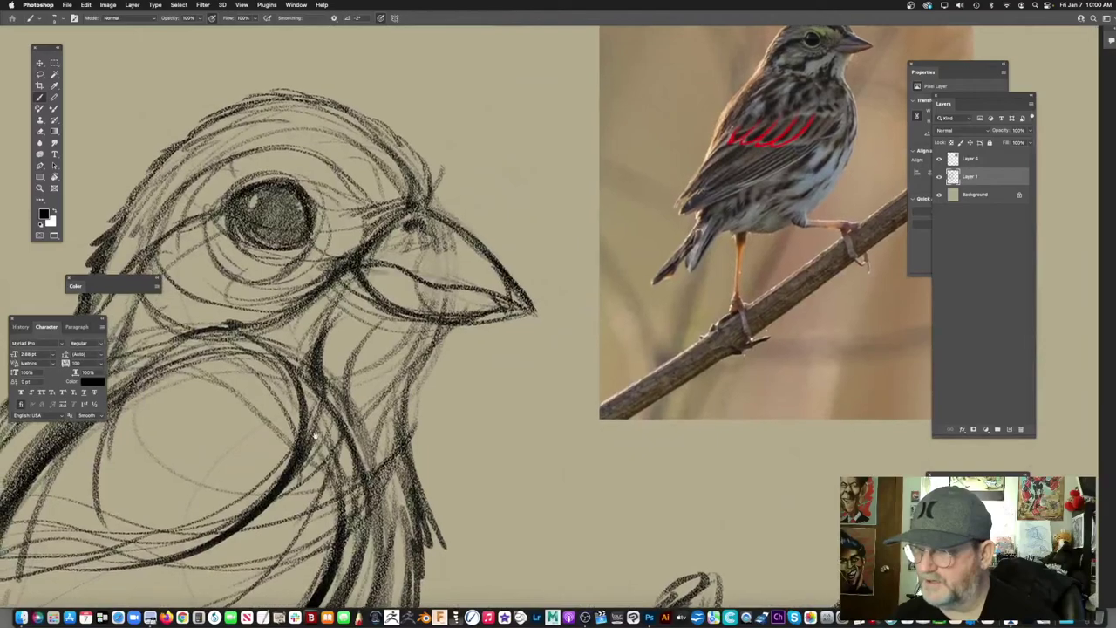
pyautogui.scroll(5, 316, 436)
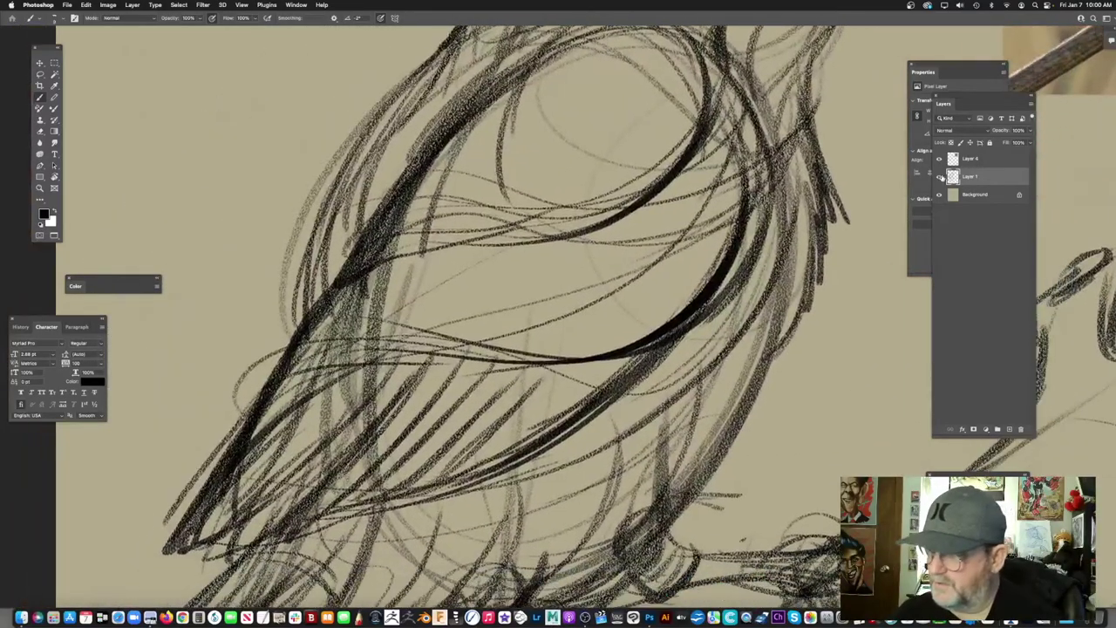
pyautogui.moveTo(440, 256); pyautogui.dragTo(480, 236)
pyautogui.moveTo(310, 181)
pyautogui.mouseDown()
pyautogui.moveTo(265, 234)
pyautogui.moveTo(282, 223)
pyautogui.mouseUp()
pyautogui.press('super+z')
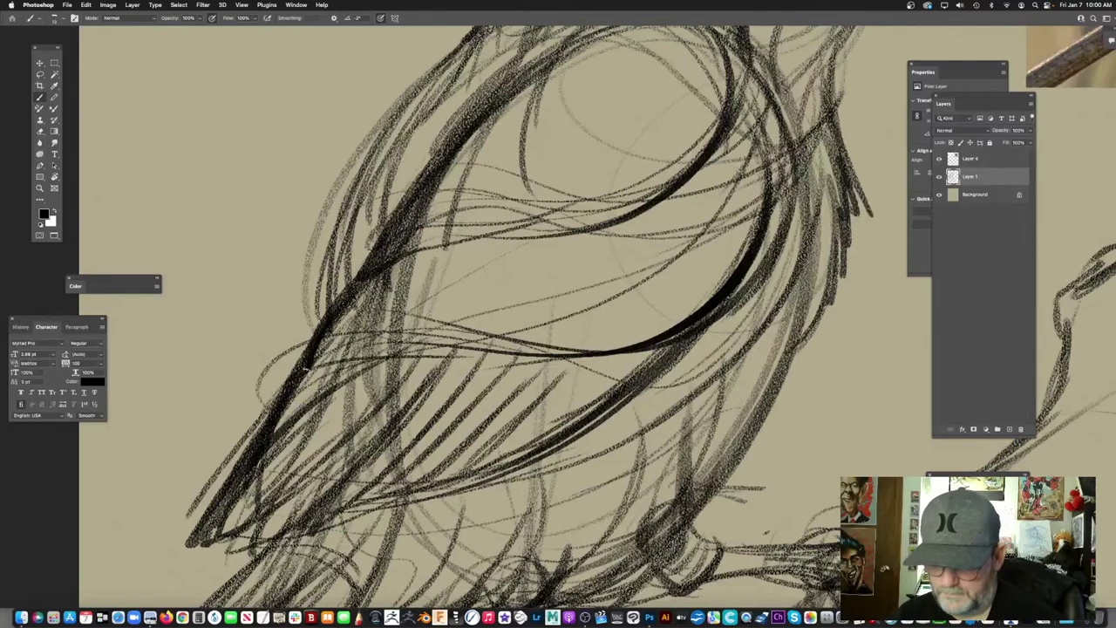
pyautogui.moveTo(349, 346); pyautogui.dragTo(431, 252)
pyautogui.moveTo(374, 356); pyautogui.dragTo(457, 300)
pyautogui.moveTo(424, 333)
pyautogui.mouseDown()
pyautogui.moveTo(503, 241)
pyautogui.moveTo(487, 249)
pyautogui.mouseUp()
pyautogui.press('super+z')
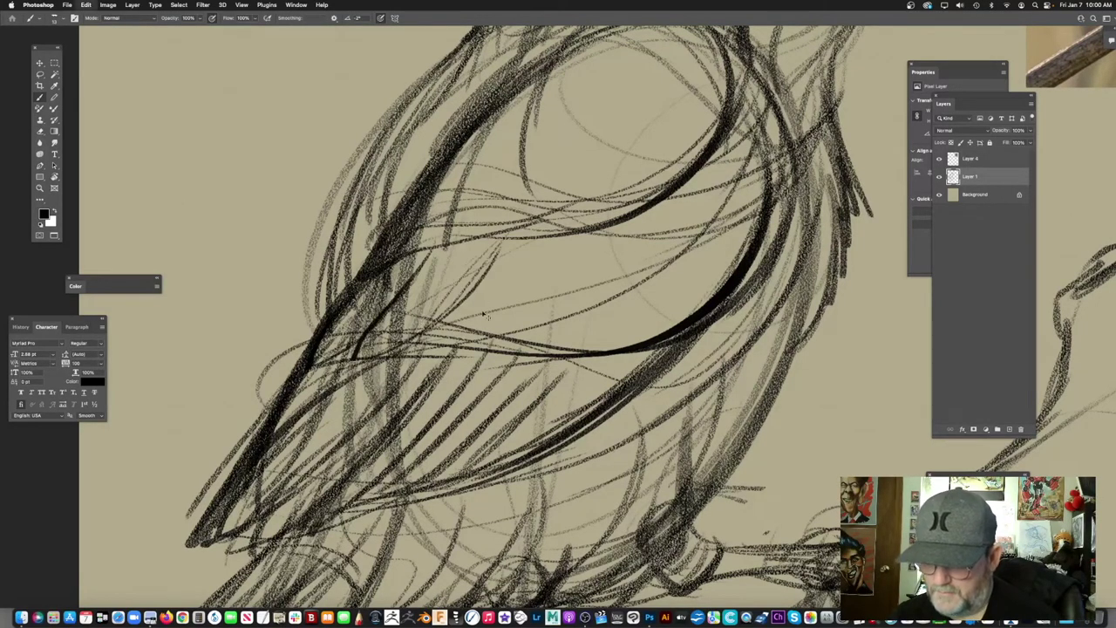
# Step: Continue the row of slanted, curved feather strokes across the centre of the wing's middle band
pyautogui.moveTo(540, 276); pyautogui.dragTo(498, 264)
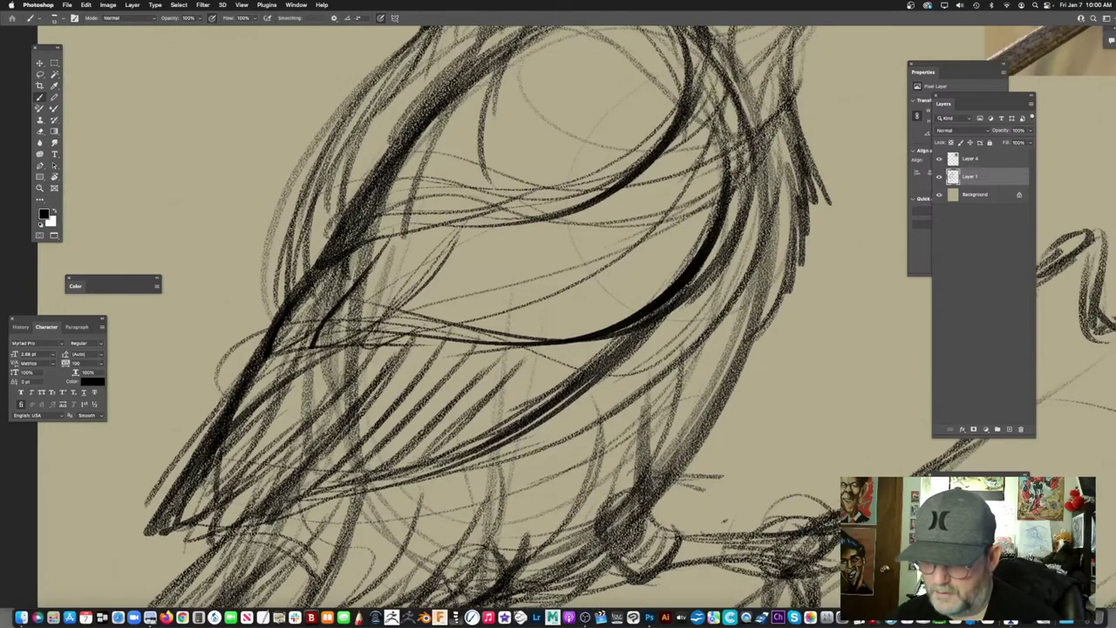
pyautogui.moveTo(394, 343)
pyautogui.mouseDown()
pyautogui.moveTo(500, 228)
pyautogui.moveTo(391, 339)
pyautogui.moveTo(503, 241)
pyautogui.mouseUp()
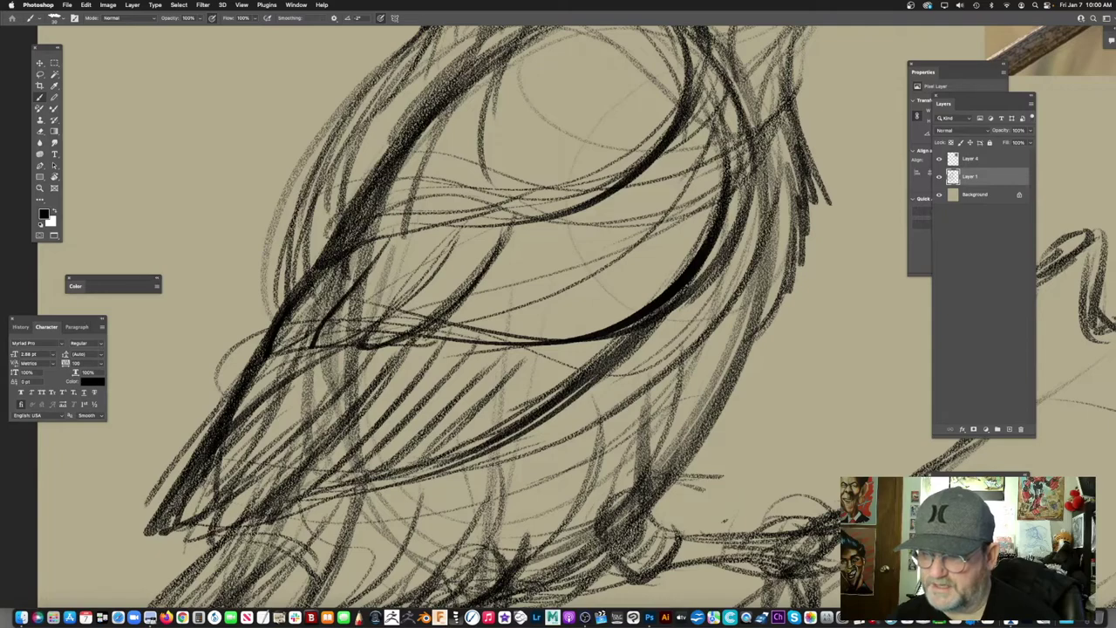
pyautogui.moveTo(423, 342); pyautogui.dragTo(532, 254)
pyautogui.moveTo(471, 321); pyautogui.dragTo(550, 218)
pyautogui.moveTo(454, 339)
pyautogui.mouseDown()
pyautogui.moveTo(538, 248)
pyautogui.moveTo(564, 276)
pyautogui.mouseUp()
pyautogui.scroll(-6, 565, 260)
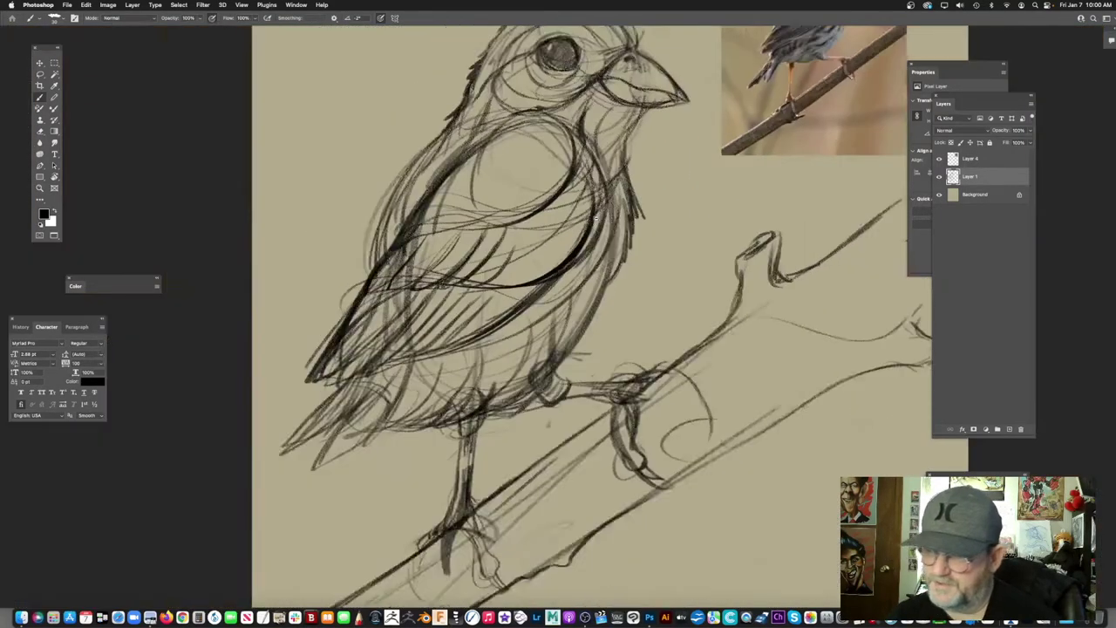
# Step: Check the marked feather row on the reference photo and add more curved feathers towards the front of the middle band
pyautogui.scroll(8, 410, 384)
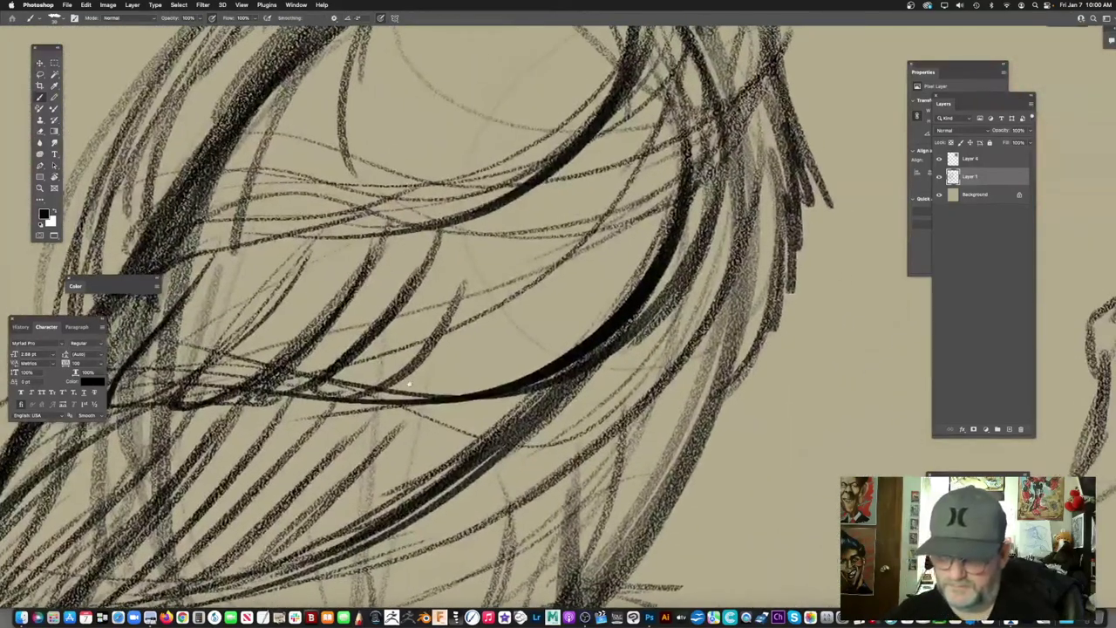
pyautogui.moveTo(410, 383); pyautogui.dragTo(422, 338)
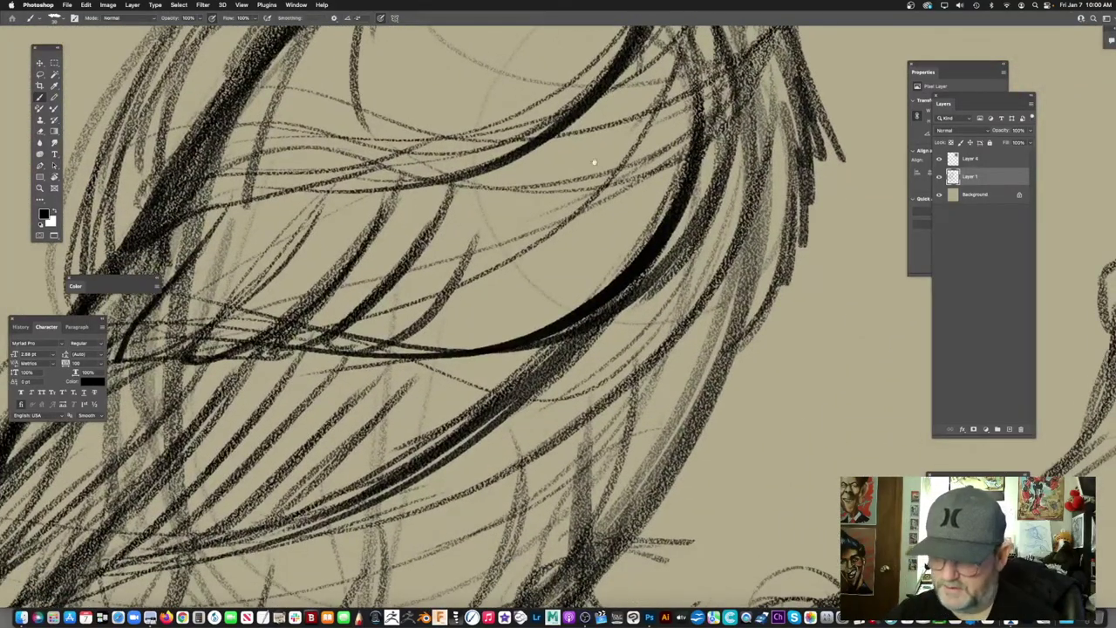
pyautogui.scroll(-5, 534, 191)
pyautogui.scroll(3, 411, 382)
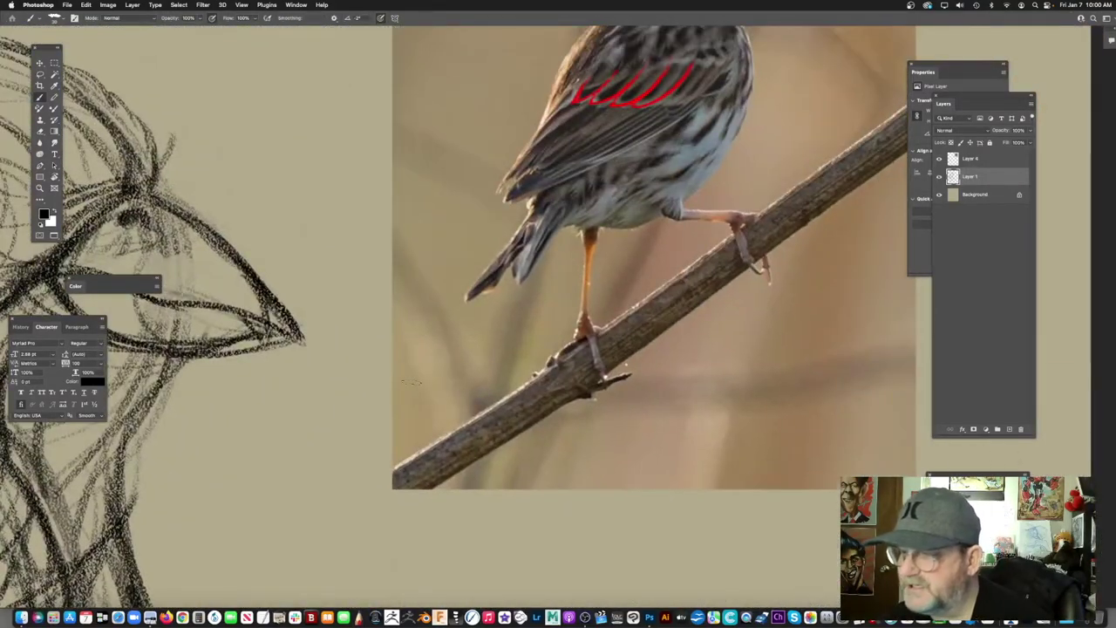
pyautogui.scroll(6, 409, 382)
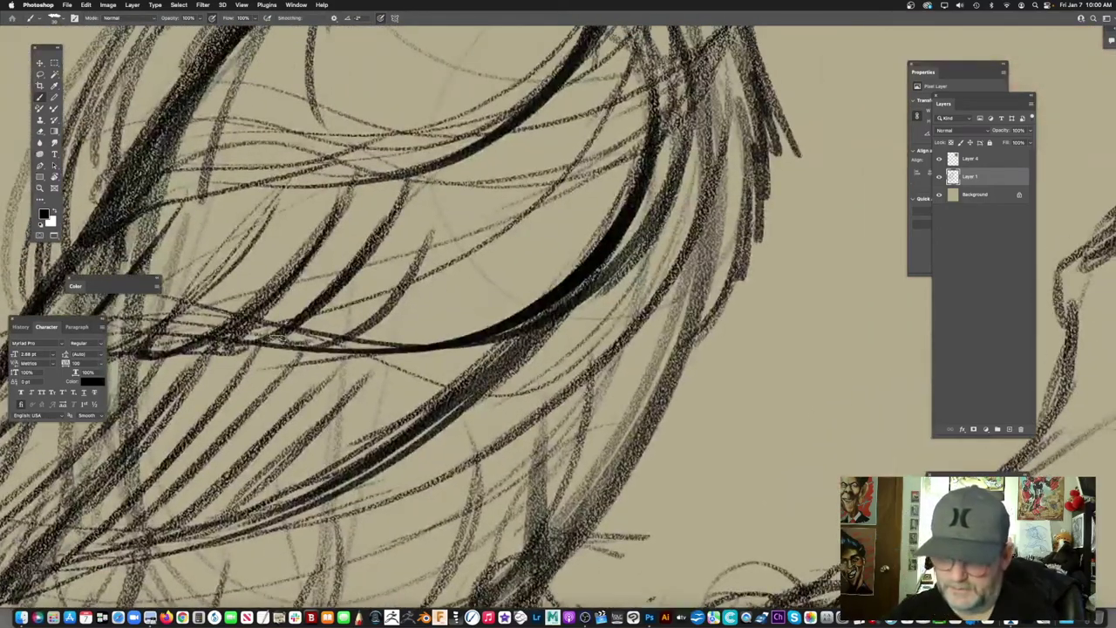
pyautogui.moveTo(356, 340); pyautogui.dragTo(465, 163)
pyautogui.moveTo(389, 305); pyautogui.dragTo(484, 161)
pyautogui.moveTo(370, 342); pyautogui.dragTo(412, 267)
pyautogui.moveTo(410, 345)
pyautogui.mouseDown()
pyautogui.moveTo(520, 163)
pyautogui.moveTo(495, 214)
pyautogui.mouseUp()
pyautogui.moveTo(558, 316); pyautogui.dragTo(379, 383)
pyautogui.moveTo(340, 216); pyautogui.dragTo(305, 368)
pyautogui.moveTo(314, 312)
pyautogui.mouseDown()
pyautogui.moveTo(279, 396)
pyautogui.moveTo(370, 325)
pyautogui.mouseUp()
pyautogui.moveTo(339, 379)
pyautogui.mouseDown()
pyautogui.moveTo(405, 159)
pyautogui.moveTo(361, 334)
pyautogui.mouseUp()
# Step: Extend the middle feather row to the wing's front edge with long curved strokes, following the reference photo
pyautogui.scroll(-5, 507, 203)
pyautogui.moveTo(510, 238)
pyautogui.mouseDown()
pyautogui.moveTo(341, 423)
pyautogui.moveTo(513, 253)
pyautogui.mouseUp()
pyautogui.scroll(2, 497, 254)
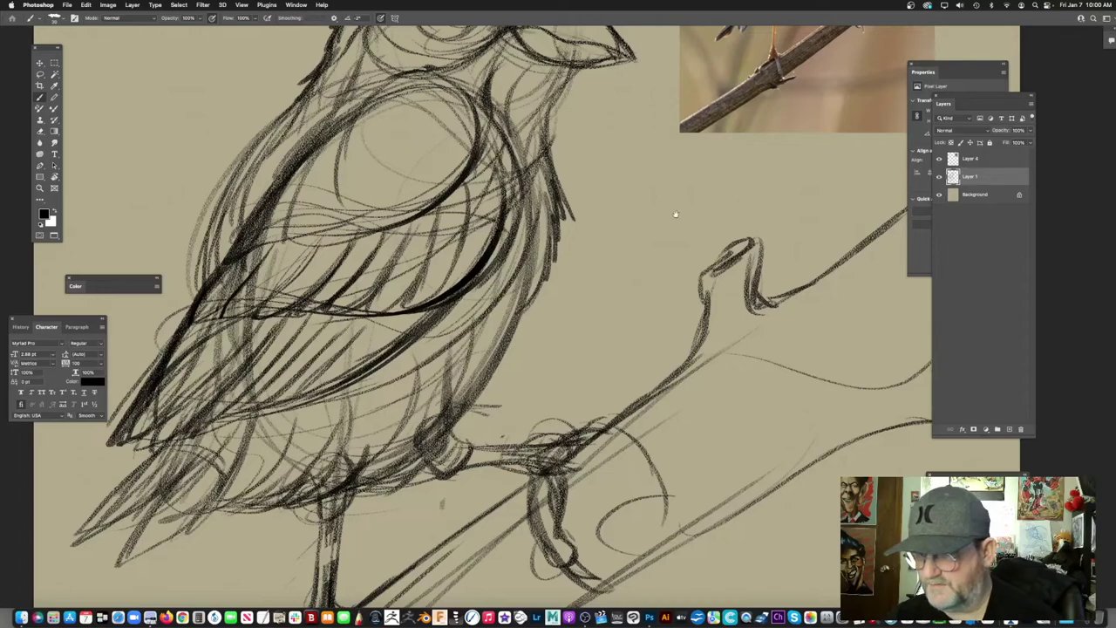
pyautogui.scroll(-3, 675, 214)
pyautogui.scroll(4, 558, 160)
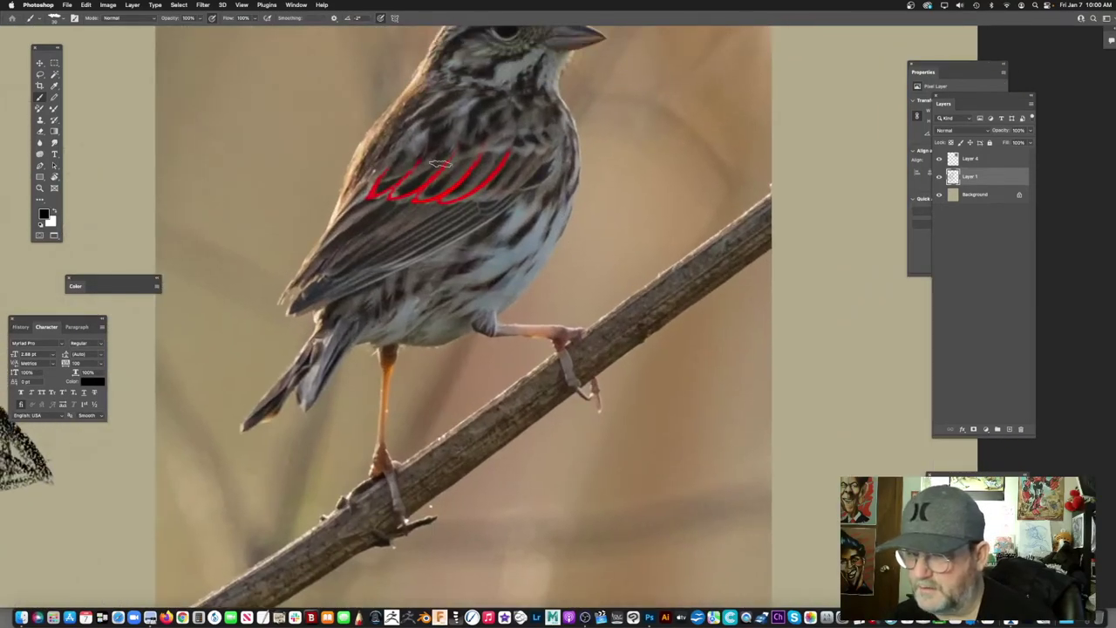
pyautogui.scroll(-2, 409, 288)
pyautogui.moveTo(349, 388)
pyautogui.mouseDown()
pyautogui.moveTo(498, 305)
pyautogui.moveTo(393, 424)
pyautogui.moveTo(710, 143)
pyautogui.mouseUp()
pyautogui.moveTo(375, 419)
pyautogui.mouseDown()
pyautogui.moveTo(618, 196)
pyautogui.moveTo(595, 216)
pyautogui.mouseUp()
pyautogui.moveTo(212, 293); pyautogui.dragTo(574, 210)
pyautogui.moveTo(393, 249); pyautogui.dragTo(572, 248)
pyautogui.moveTo(582, 131); pyautogui.dragTo(595, 219)
pyautogui.moveTo(553, 287)
pyautogui.mouseDown()
pyautogui.moveTo(531, 250)
pyautogui.moveTo(441, 346)
pyautogui.mouseUp()
pyautogui.moveTo(528, 89); pyautogui.dragTo(549, 211)
pyautogui.moveTo(401, 234); pyautogui.dragTo(377, 302)
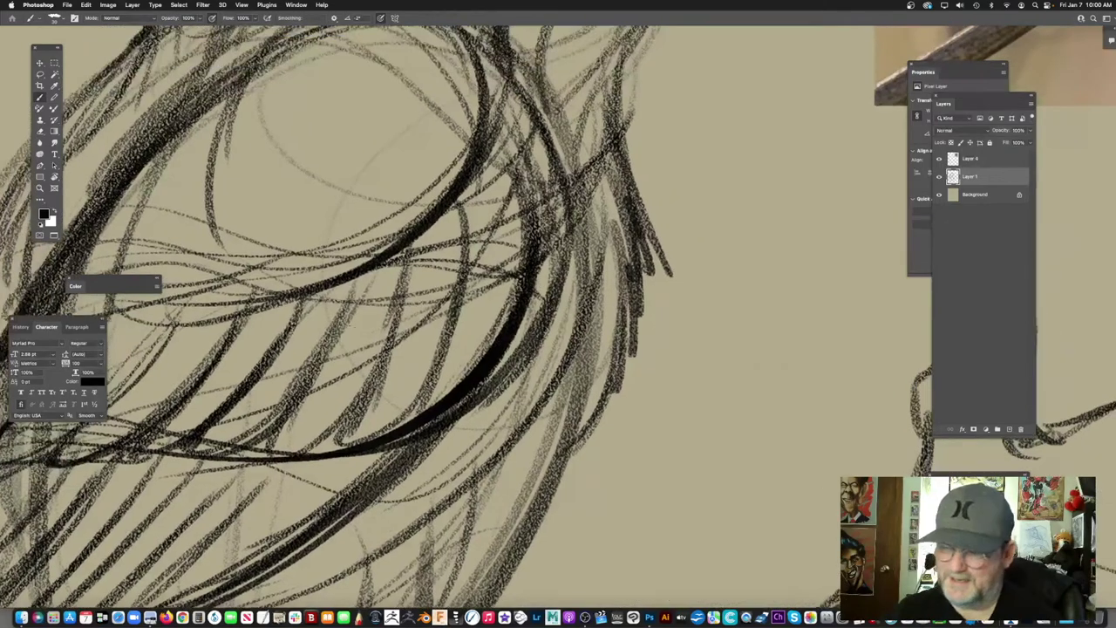
# Step: Fill the area under the front of the shoulder oval with short, dense overlapping feather strokes
pyautogui.moveTo(250, 333); pyautogui.dragTo(326, 296)
pyautogui.moveTo(232, 273)
pyautogui.mouseDown()
pyautogui.moveTo(307, 297)
pyautogui.moveTo(536, 241)
pyautogui.mouseUp()
pyautogui.moveTo(452, 248); pyautogui.dragTo(595, 260)
pyautogui.moveTo(610, 95); pyautogui.dragTo(641, 235)
pyautogui.moveTo(661, 158); pyautogui.dragTo(594, 195)
pyautogui.moveTo(361, 289)
pyautogui.mouseDown()
pyautogui.moveTo(443, 218)
pyautogui.moveTo(428, 291)
pyautogui.moveTo(488, 202)
pyautogui.moveTo(481, 278)
pyautogui.mouseUp()
pyautogui.moveTo(528, 211); pyautogui.dragTo(432, 277)
pyautogui.moveTo(386, 241)
pyautogui.mouseDown()
pyautogui.moveTo(392, 332)
pyautogui.moveTo(441, 299)
pyautogui.moveTo(417, 183)
pyautogui.moveTo(441, 239)
pyautogui.mouseUp()
pyautogui.moveTo(547, 169); pyautogui.dragTo(534, 239)
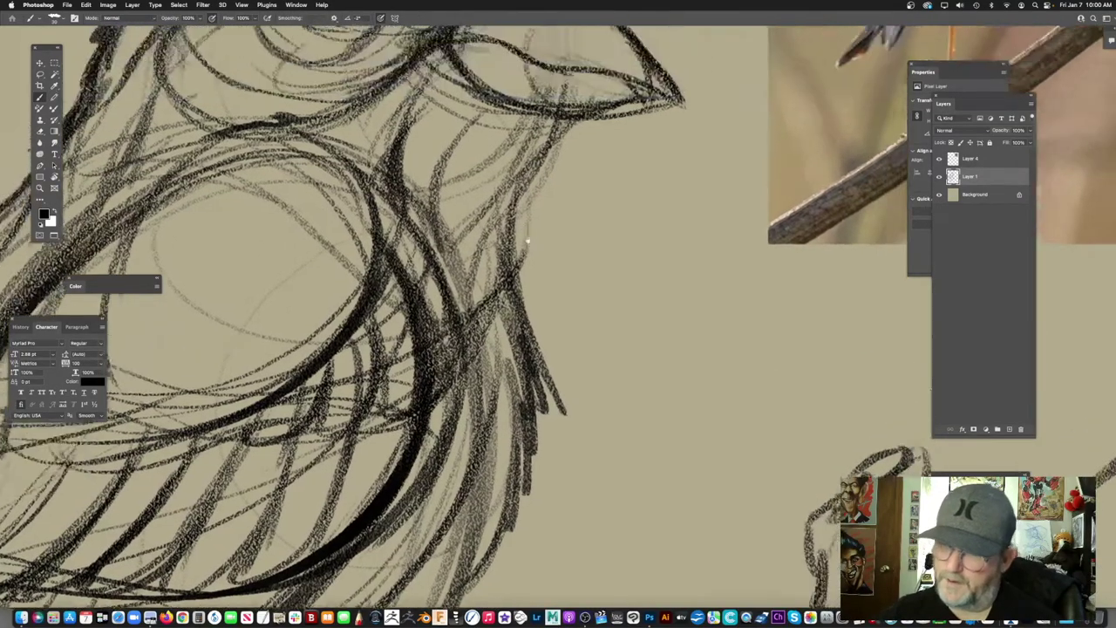
# Step: Compare the sketch's neck, head and front wing feathers with the sparrow in the reference photo
pyautogui.scroll(-4, 533, 238)
pyautogui.scroll(5, 514, 236)
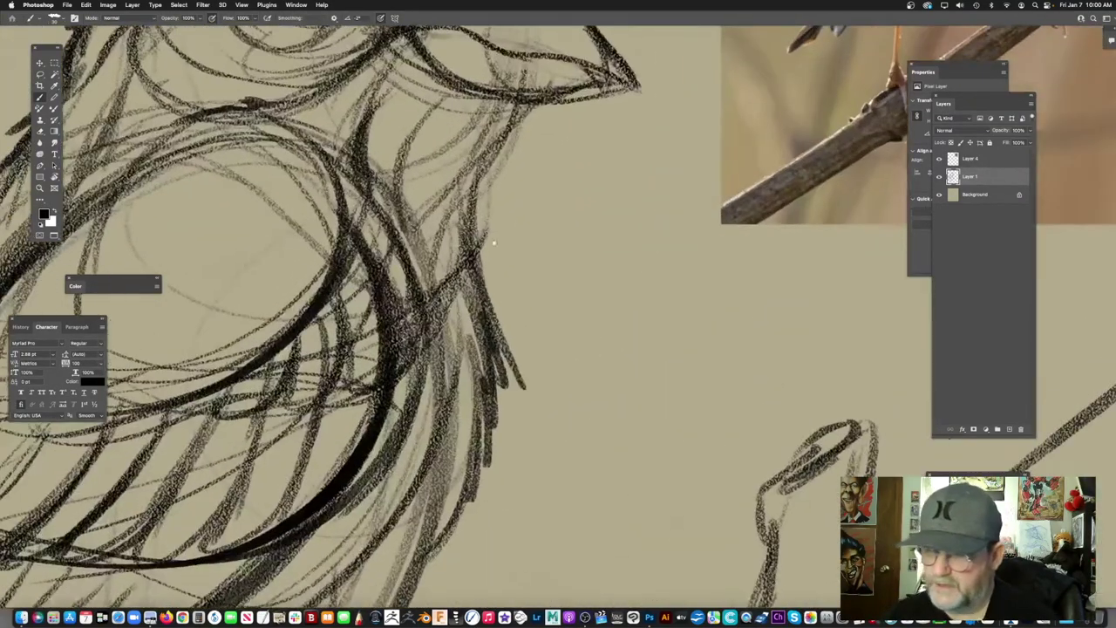
pyautogui.moveTo(486, 234); pyautogui.dragTo(487, 242)
pyautogui.moveTo(355, 194); pyautogui.dragTo(403, 349)
pyautogui.moveTo(537, 145); pyautogui.dragTo(550, 227)
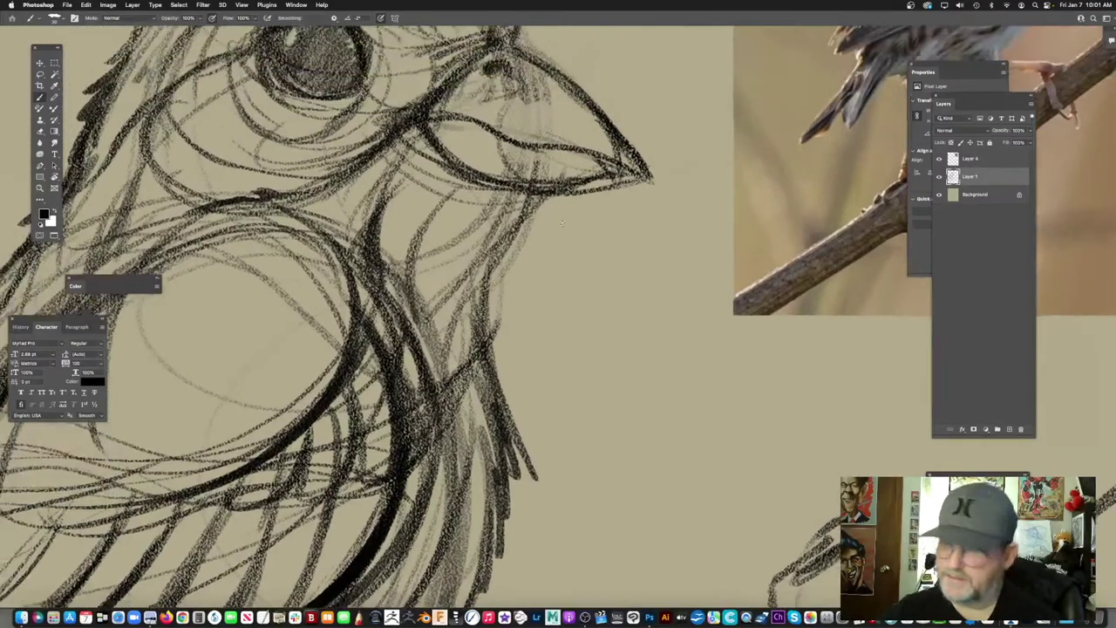
pyautogui.scroll(-3, 549, 227)
pyautogui.scroll(3, 629, 165)
pyautogui.scroll(-2, 644, 186)
pyautogui.moveTo(468, 247); pyautogui.dragTo(525, 217)
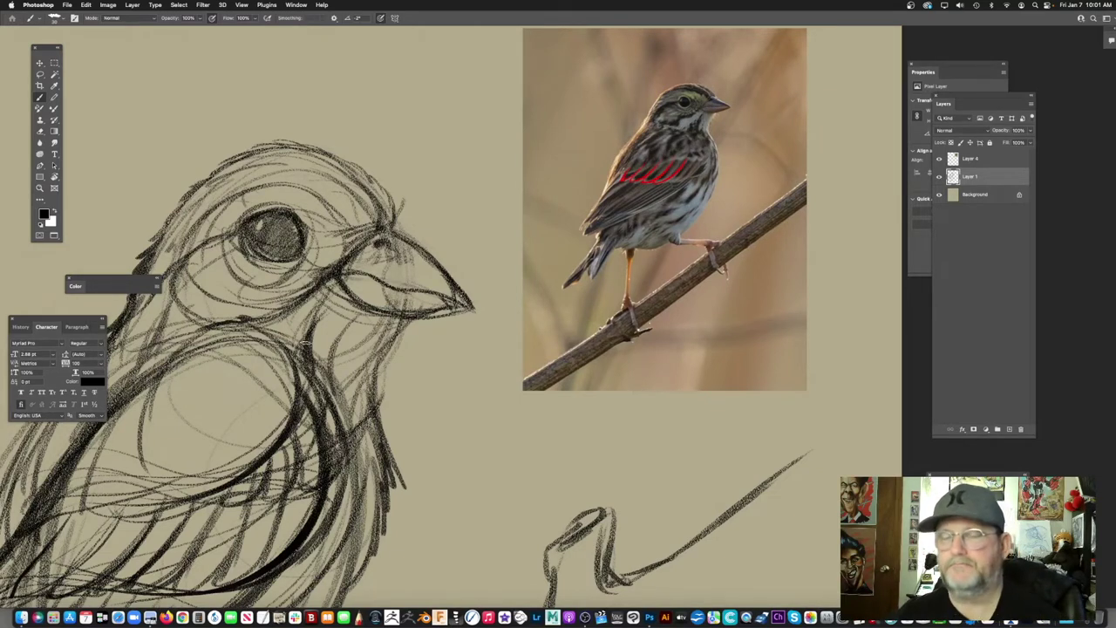
pyautogui.scroll(1, 525, 242)
pyautogui.hscroll(-3, 526, 241)
pyautogui.scroll(-2, 569, 198)
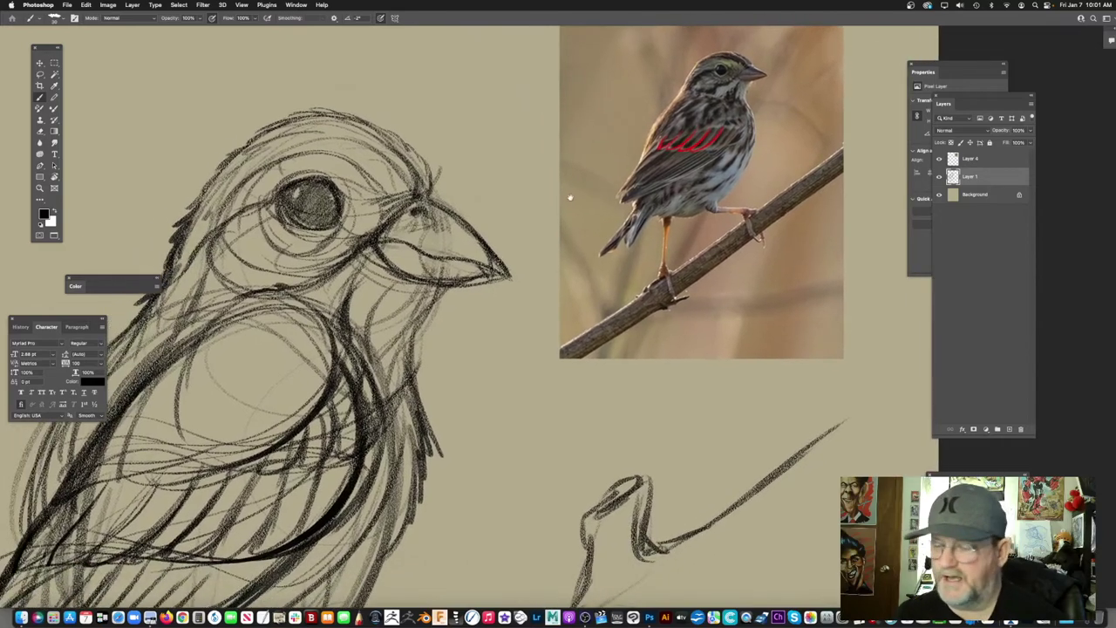
pyautogui.scroll(2, 433, 184)
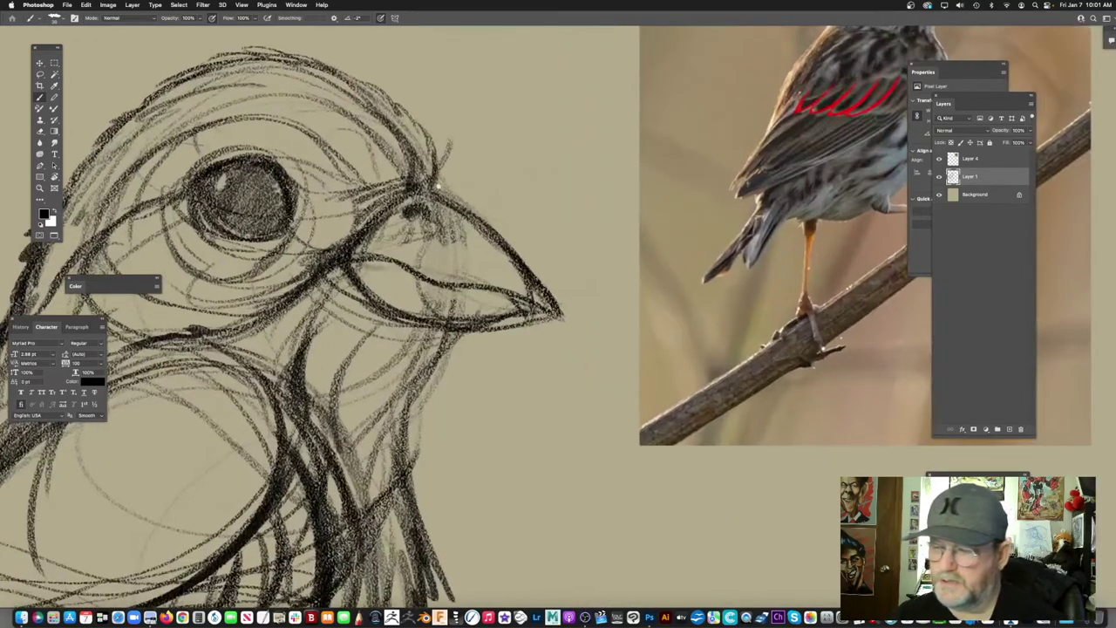
# Step: Darken the front contour of the throat from the underside of the beak down to the breast
pyautogui.moveTo(452, 207)
pyautogui.mouseDown()
pyautogui.moveTo(436, 294)
pyautogui.moveTo(380, 394)
pyautogui.mouseUp()
pyautogui.moveTo(436, 332)
pyautogui.mouseDown()
pyautogui.moveTo(485, 283)
pyautogui.moveTo(440, 338)
pyautogui.mouseUp()
pyautogui.moveTo(486, 278); pyautogui.dragTo(437, 348)
pyautogui.moveTo(479, 303)
pyautogui.mouseDown()
pyautogui.moveTo(434, 362)
pyautogui.moveTo(447, 453)
pyautogui.mouseUp()
pyautogui.moveTo(513, 341); pyautogui.dragTo(561, 358)
pyautogui.moveTo(527, 311); pyautogui.dragTo(448, 379)
pyautogui.moveTo(492, 304); pyautogui.dragTo(466, 382)
pyautogui.moveTo(613, 279)
pyautogui.mouseDown()
pyautogui.moveTo(583, 308)
pyautogui.moveTo(394, 357)
pyautogui.moveTo(513, 290)
pyautogui.mouseUp()
# Step: Sketch pointed feather strokes fanning down from the base of the beak and cheek across the throat
pyautogui.scroll(-1, 558, 293)
pyautogui.scroll(3, 437, 320)
pyautogui.moveTo(448, 316); pyautogui.dragTo(505, 289)
pyautogui.moveTo(422, 209); pyautogui.dragTo(312, 299)
pyautogui.moveTo(433, 262); pyautogui.dragTo(335, 306)
pyautogui.moveTo(463, 224)
pyautogui.mouseDown()
pyautogui.moveTo(365, 303)
pyautogui.moveTo(381, 324)
pyautogui.mouseUp()
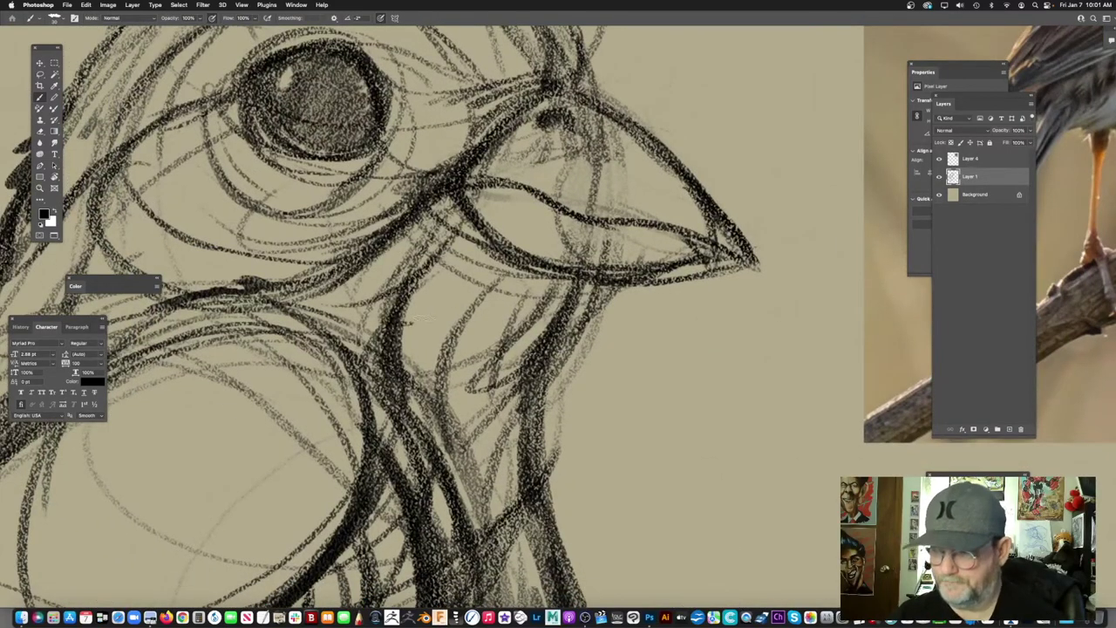
pyautogui.moveTo(492, 254); pyautogui.dragTo(389, 326)
pyautogui.moveTo(506, 239); pyautogui.dragTo(428, 332)
pyautogui.moveTo(477, 284); pyautogui.dragTo(413, 354)
pyautogui.moveTo(529, 274); pyautogui.dragTo(476, 349)
pyautogui.moveTo(510, 298); pyautogui.dragTo(479, 350)
pyautogui.moveTo(572, 275); pyautogui.dragTo(469, 364)
pyautogui.moveTo(565, 295); pyautogui.dragTo(537, 337)
pyautogui.moveTo(583, 199)
pyautogui.mouseDown()
pyautogui.moveTo(555, 317)
pyautogui.moveTo(538, 318)
pyautogui.mouseUp()
pyautogui.scroll(-3, 555, 318)
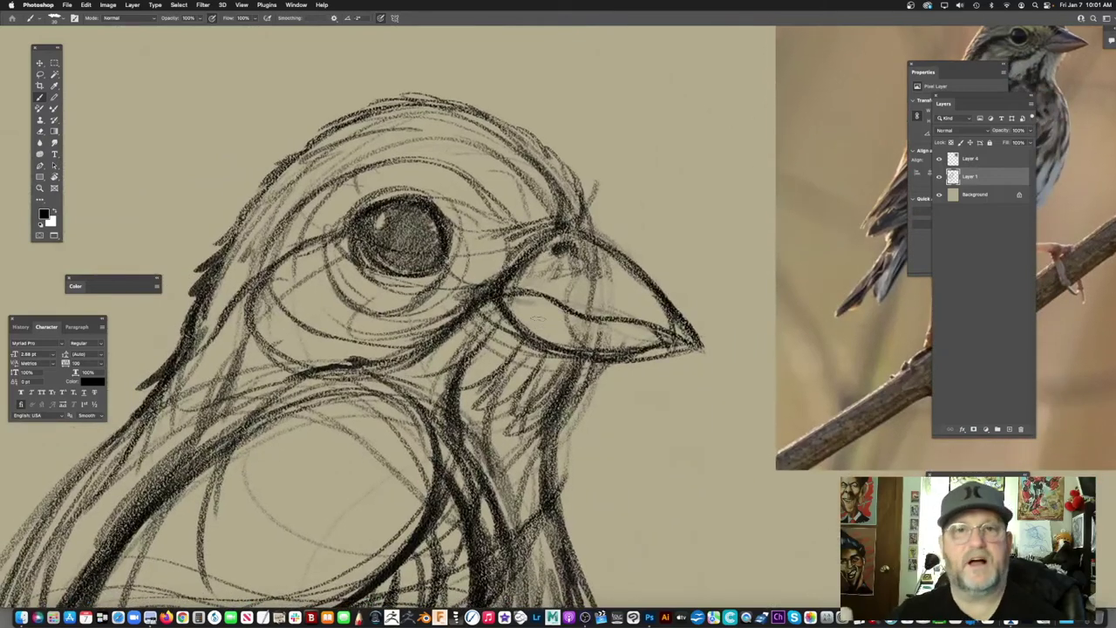
# Step: Darken the eye and add short curved feather strokes above it, undoing the last stray stroke
pyautogui.scroll(-3, 538, 320)
pyautogui.scroll(3, 538, 319)
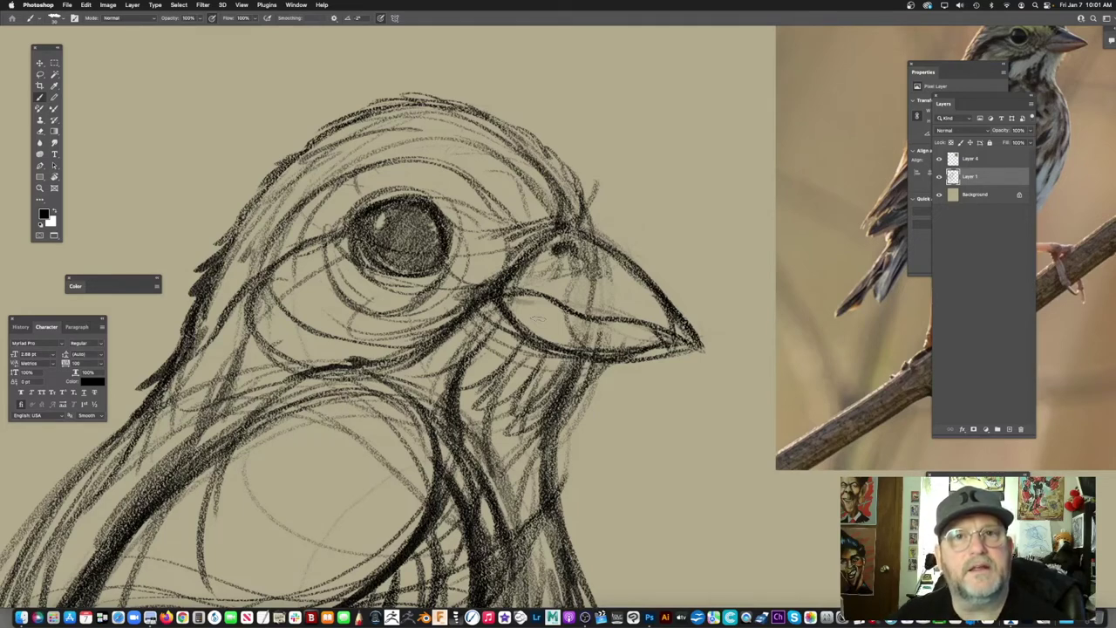
pyautogui.scroll(-3, 538, 319)
pyautogui.scroll(3, 539, 319)
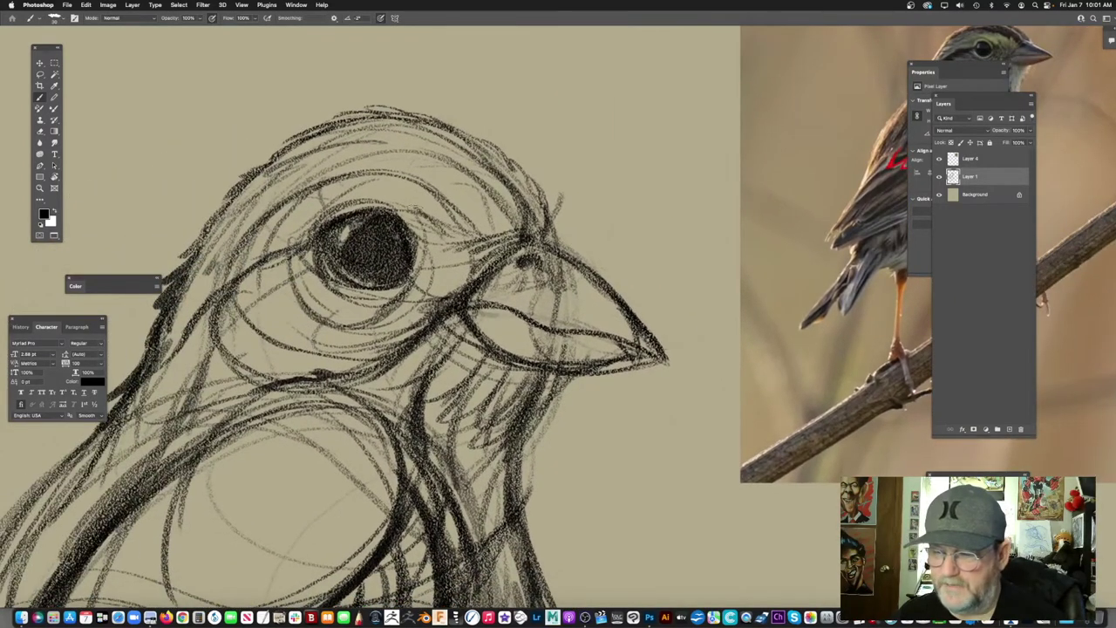
pyautogui.moveTo(405, 216); pyautogui.dragTo(309, 202)
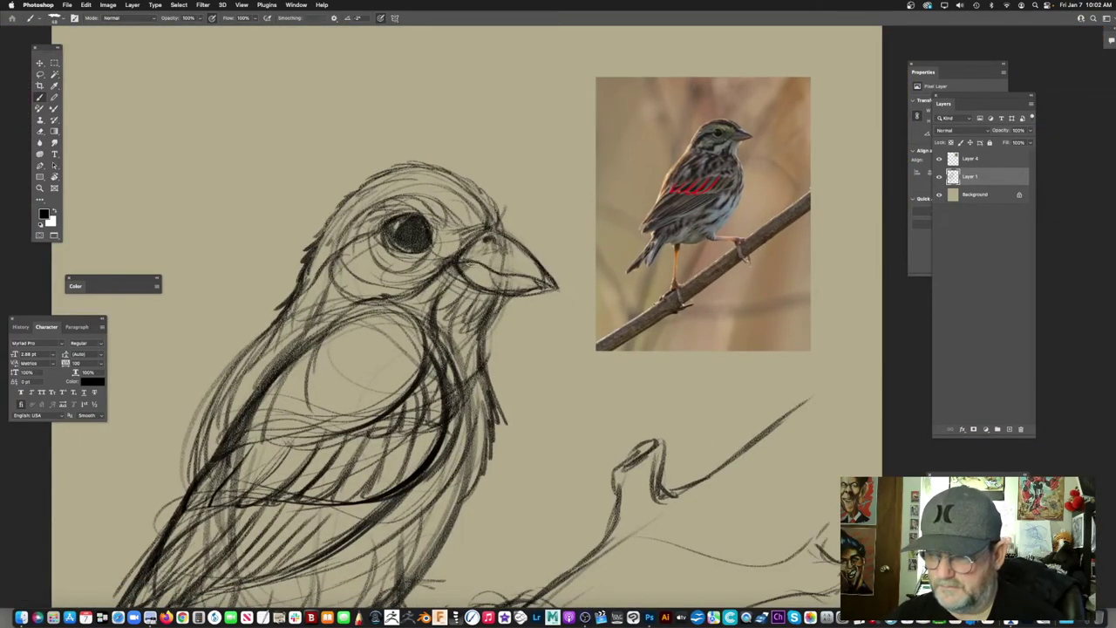
pyautogui.moveTo(462, 264); pyautogui.dragTo(485, 280)
pyautogui.press('super+z')
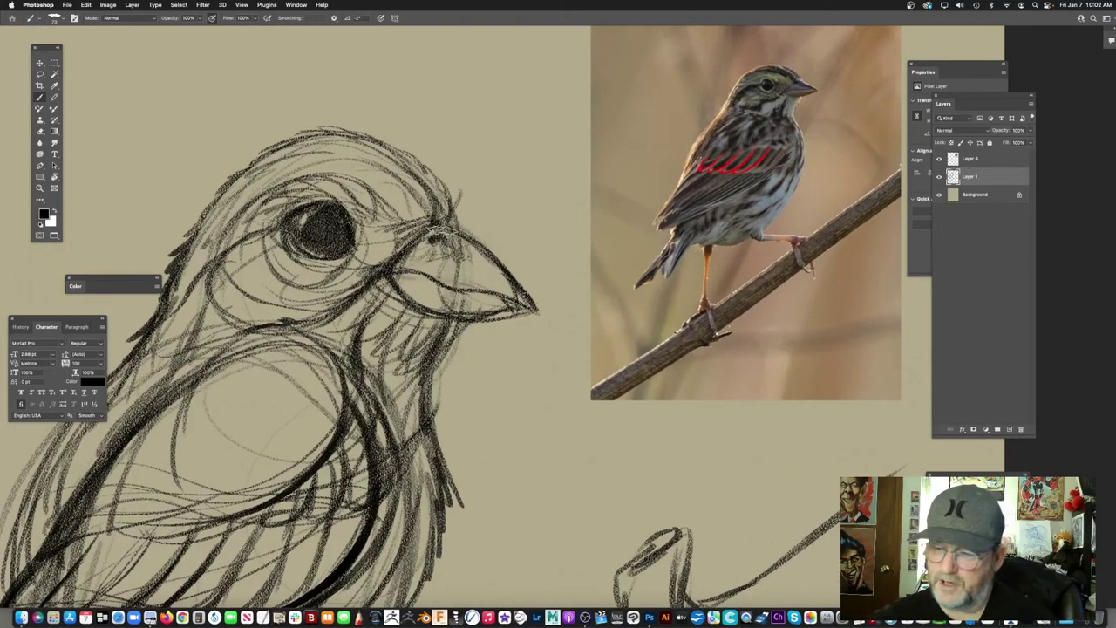
# Step: Shade the stripe behind the eye and the nape with broad soft strokes
pyautogui.moveTo(449, 230); pyautogui.dragTo(506, 283)
pyautogui.moveTo(539, 203)
pyautogui.mouseDown()
pyautogui.moveTo(568, 221)
pyautogui.moveTo(536, 252)
pyautogui.mouseUp()
pyautogui.moveTo(370, 314); pyautogui.dragTo(440, 283)
pyautogui.moveTo(383, 229); pyautogui.dragTo(256, 355)
pyautogui.moveTo(319, 272); pyautogui.dragTo(261, 351)
pyautogui.moveTo(378, 239); pyautogui.dragTo(314, 301)
pyautogui.moveTo(401, 238); pyautogui.dragTo(370, 264)
# Step: Shade the dark crown stripe down to the base of the beak and lightly tone the upper beak
pyautogui.moveTo(529, 274); pyautogui.dragTo(505, 293)
pyautogui.moveTo(495, 227); pyautogui.dragTo(532, 244)
pyautogui.moveTo(457, 193); pyautogui.dragTo(511, 233)
pyautogui.moveTo(512, 235)
pyautogui.mouseDown()
pyautogui.moveTo(393, 172)
pyautogui.moveTo(382, 180)
pyautogui.mouseUp()
pyautogui.moveTo(444, 178)
pyautogui.mouseDown()
pyautogui.moveTo(290, 248)
pyautogui.moveTo(510, 229)
pyautogui.mouseUp()
pyautogui.moveTo(448, 167); pyautogui.dragTo(515, 233)
pyautogui.moveTo(486, 181); pyautogui.dragTo(526, 227)
pyautogui.moveTo(579, 302); pyautogui.dragTo(515, 285)
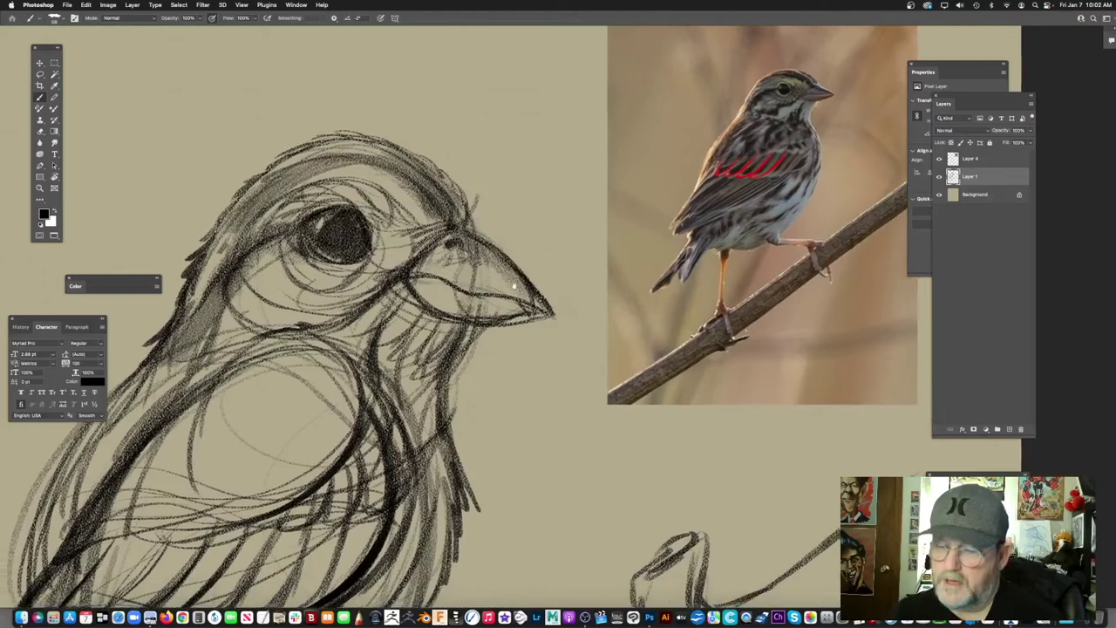
# Step: Shade the lower edge of the cheek between the base of the beak and the shoulder
pyautogui.hscroll(1, 514, 285)
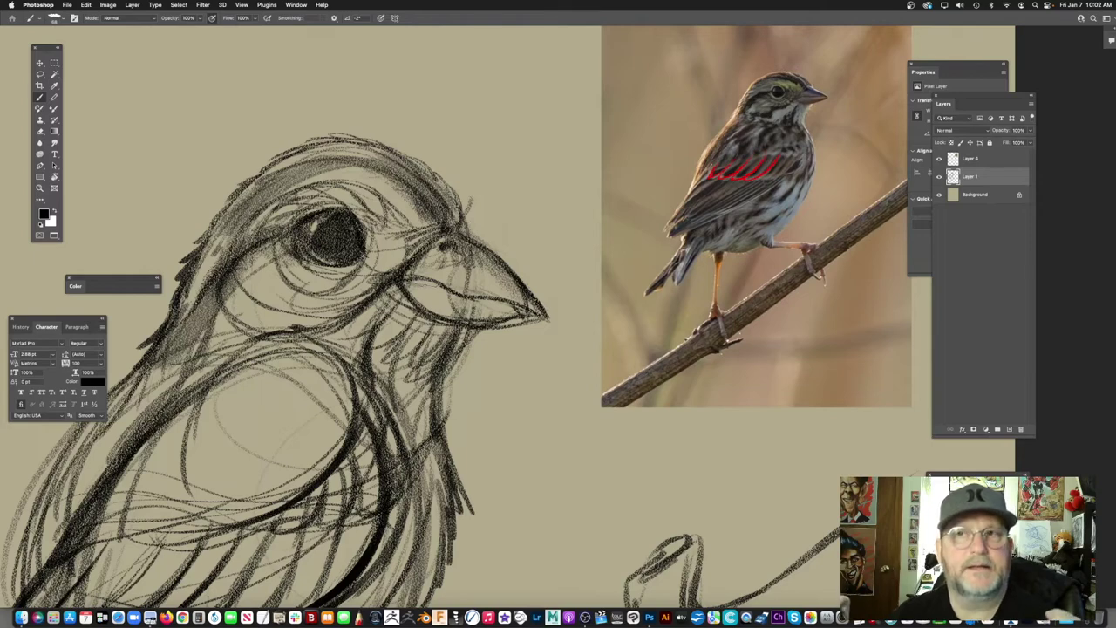
pyautogui.moveTo(432, 312)
pyautogui.mouseDown()
pyautogui.moveTo(396, 314)
pyautogui.moveTo(531, 280)
pyautogui.mouseUp()
pyautogui.moveTo(527, 215); pyautogui.dragTo(443, 246)
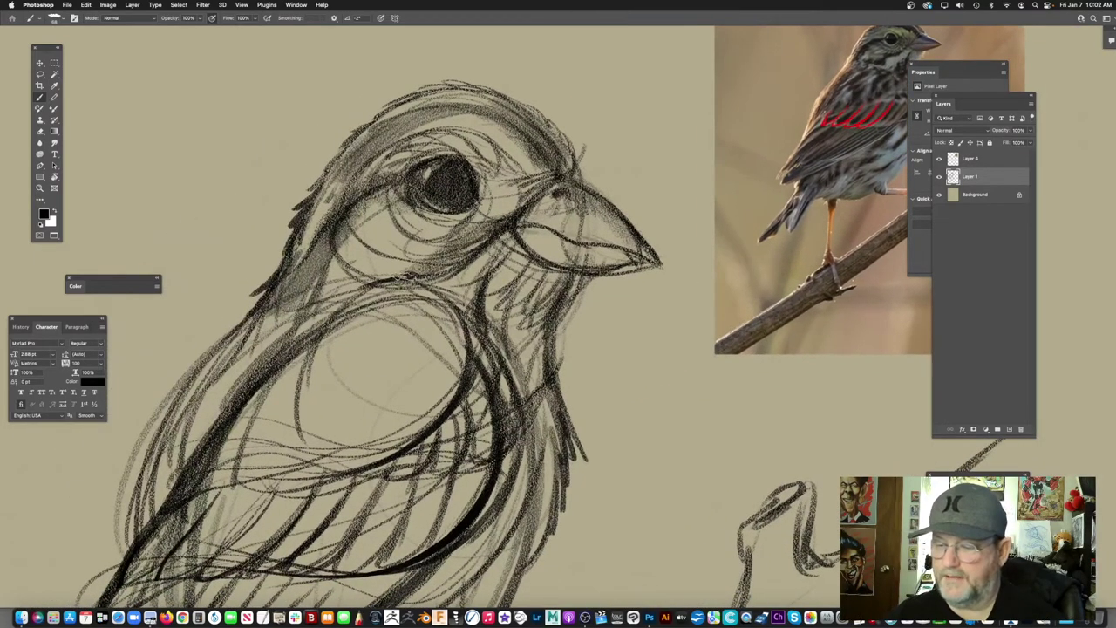
# Step: Deepen the crown and nape shading and tone the throat beneath the beak, using the reference photo as a guide
pyautogui.hscroll(-3, 519, 219)
pyautogui.scroll(-1, 519, 219)
pyautogui.hscroll(6, 465, 243)
pyautogui.scroll(2, 464, 242)
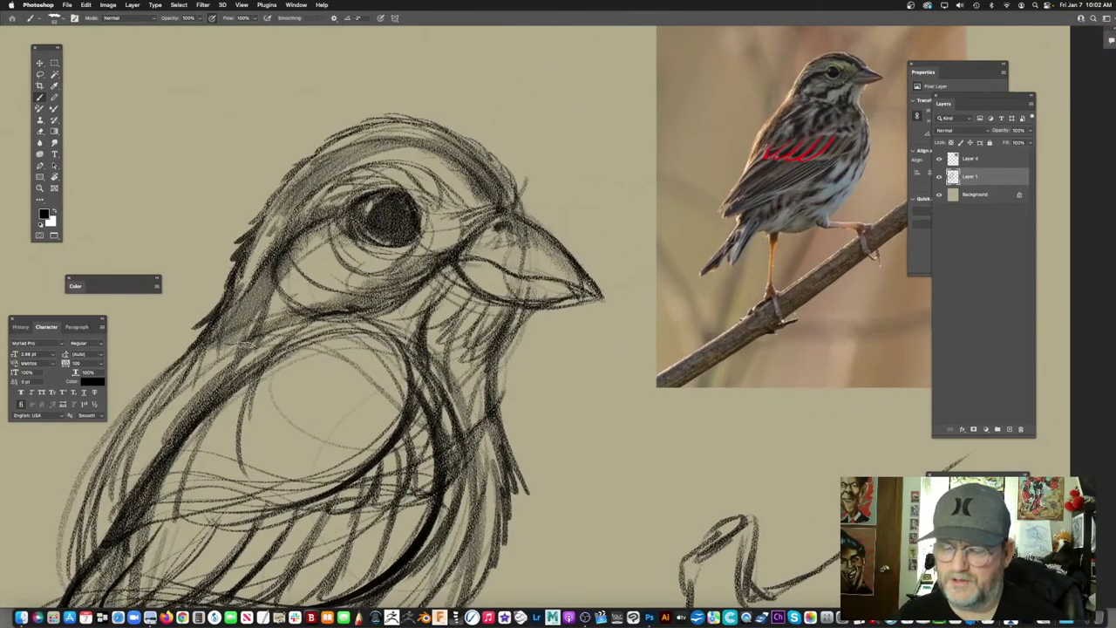
pyautogui.scroll(2, 464, 242)
pyautogui.hscroll(-1, 464, 243)
pyautogui.scroll(2, 464, 242)
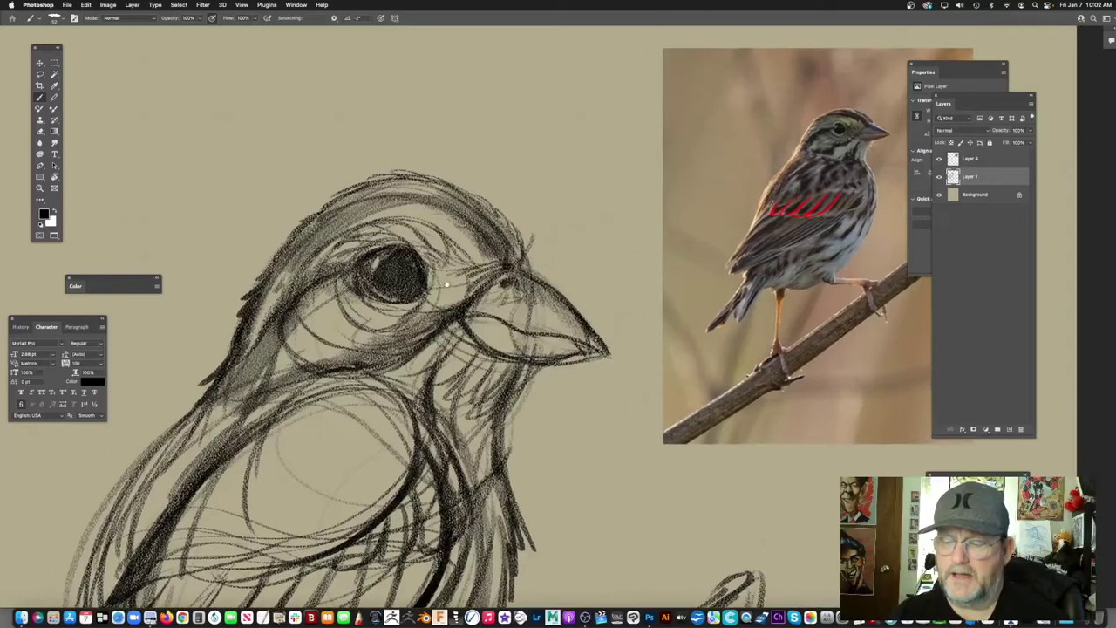
pyautogui.hscroll(2, 464, 243)
pyautogui.moveTo(471, 237)
pyautogui.mouseDown()
pyautogui.moveTo(408, 188)
pyautogui.moveTo(342, 188)
pyautogui.moveTo(331, 209)
pyautogui.moveTo(375, 208)
pyautogui.mouseUp()
pyautogui.moveTo(467, 254)
pyautogui.mouseDown()
pyautogui.moveTo(336, 213)
pyautogui.moveTo(288, 242)
pyautogui.mouseUp()
pyautogui.moveTo(396, 315)
pyautogui.mouseDown()
pyautogui.moveTo(387, 273)
pyautogui.moveTo(316, 310)
pyautogui.moveTo(359, 393)
pyautogui.moveTo(393, 408)
pyautogui.mouseUp()
pyautogui.hscroll(2, 386, 273)
pyautogui.scroll(-1, 387, 273)
pyautogui.hscroll(-4, 393, 408)
pyautogui.scroll(1, 392, 408)
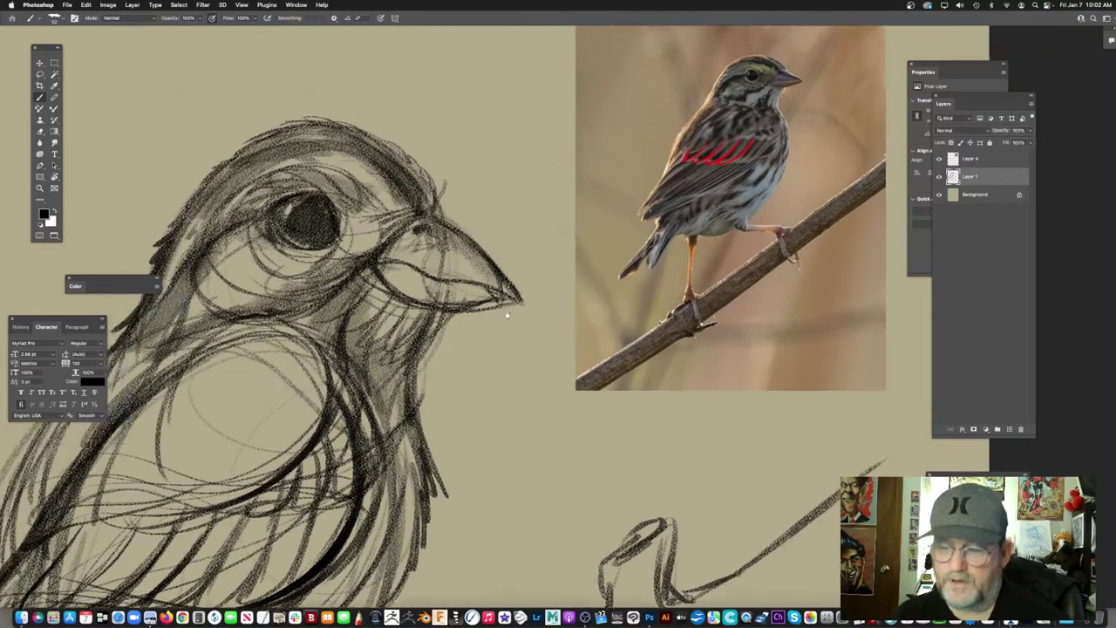
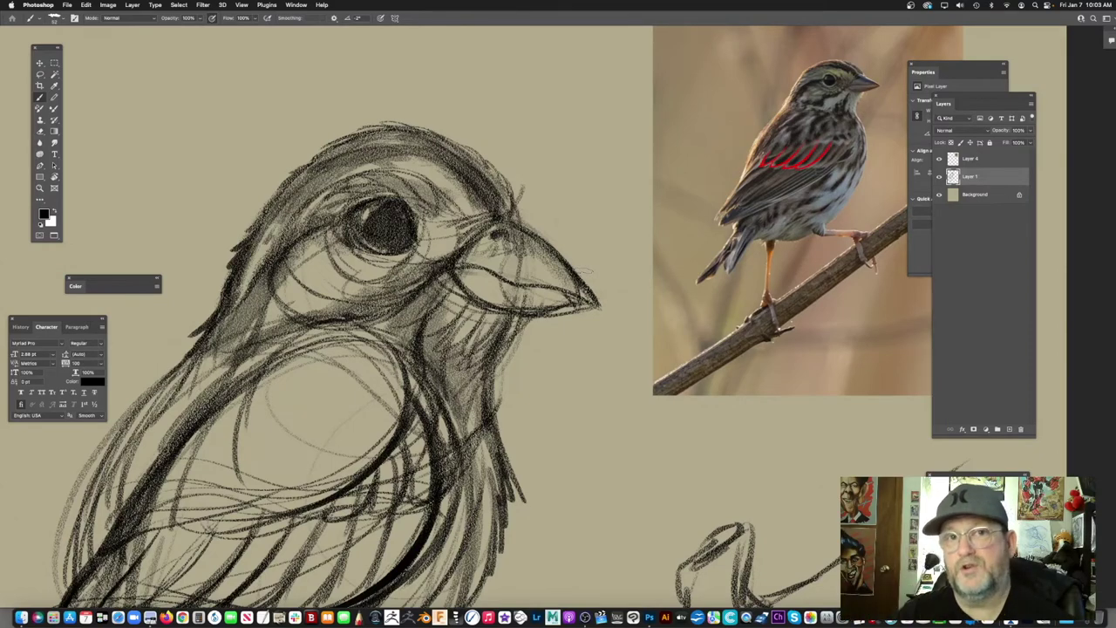
# Step: Shade the upper wing beneath the shoulder contour and sketch loose feather marks inside the shoulder oval
pyautogui.moveTo(498, 279)
pyautogui.mouseDown()
pyautogui.moveTo(379, 293)
pyautogui.moveTo(403, 255)
pyautogui.moveTo(455, 304)
pyautogui.mouseUp()
pyautogui.moveTo(271, 395)
pyautogui.mouseDown()
pyautogui.moveTo(437, 328)
pyautogui.moveTo(362, 381)
pyautogui.moveTo(399, 355)
pyautogui.moveTo(357, 317)
pyautogui.moveTo(204, 430)
pyautogui.mouseUp()
pyautogui.moveTo(309, 416)
pyautogui.mouseDown()
pyautogui.moveTo(295, 415)
pyautogui.moveTo(370, 349)
pyautogui.mouseUp()
pyautogui.moveTo(387, 268)
pyautogui.mouseDown()
pyautogui.moveTo(309, 319)
pyautogui.moveTo(270, 385)
pyautogui.mouseUp()
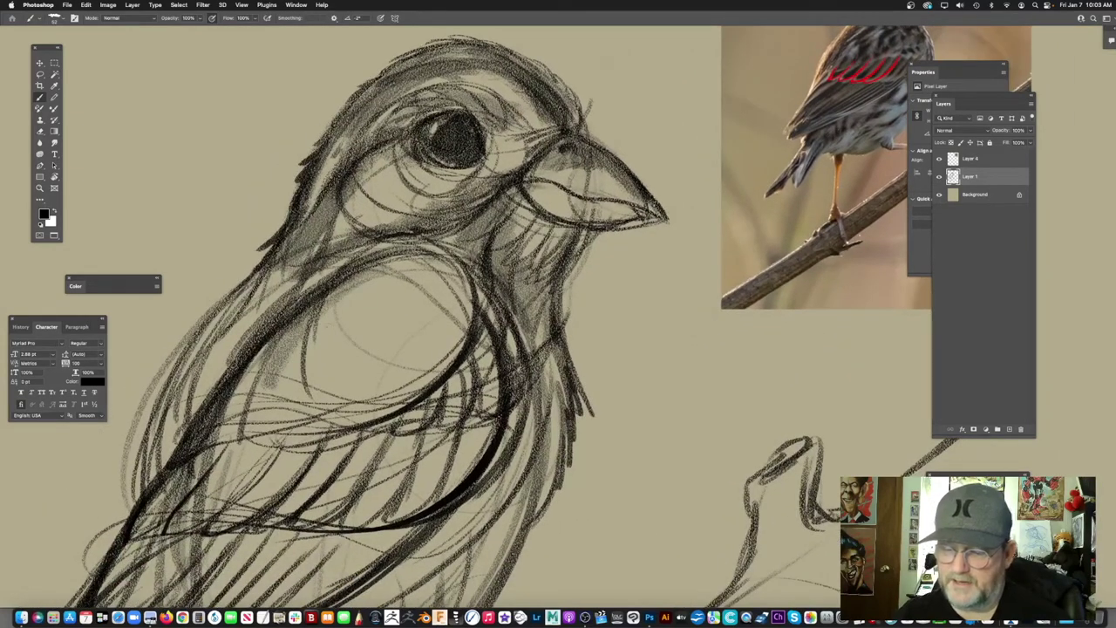
pyautogui.moveTo(324, 344); pyautogui.dragTo(325, 342)
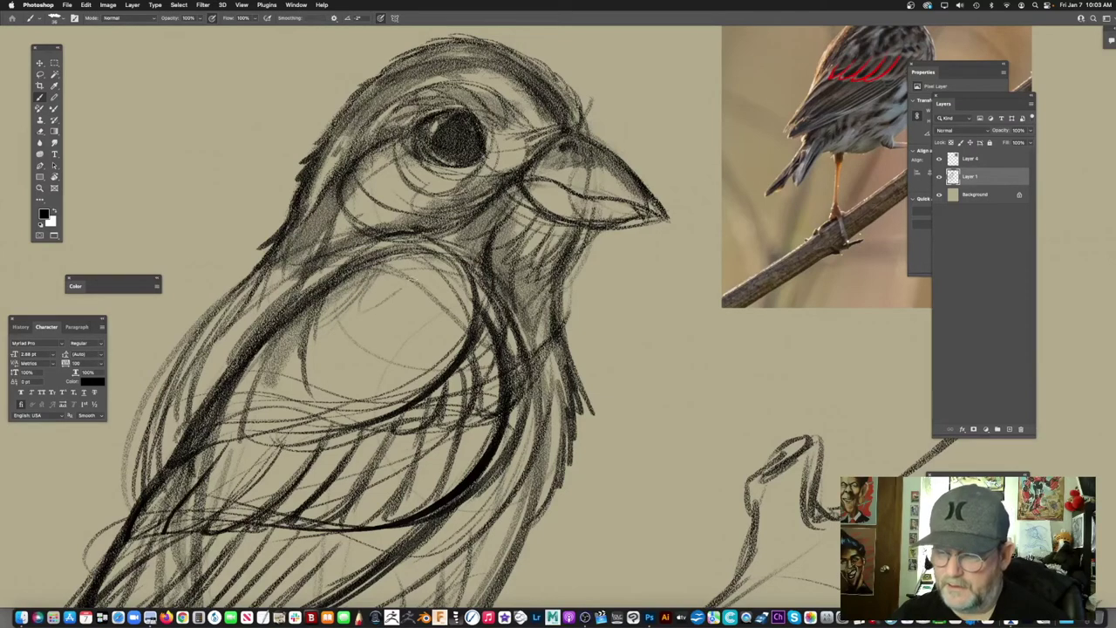
pyautogui.moveTo(384, 305); pyautogui.dragTo(357, 362)
pyautogui.hscroll(-5, 559, 318)
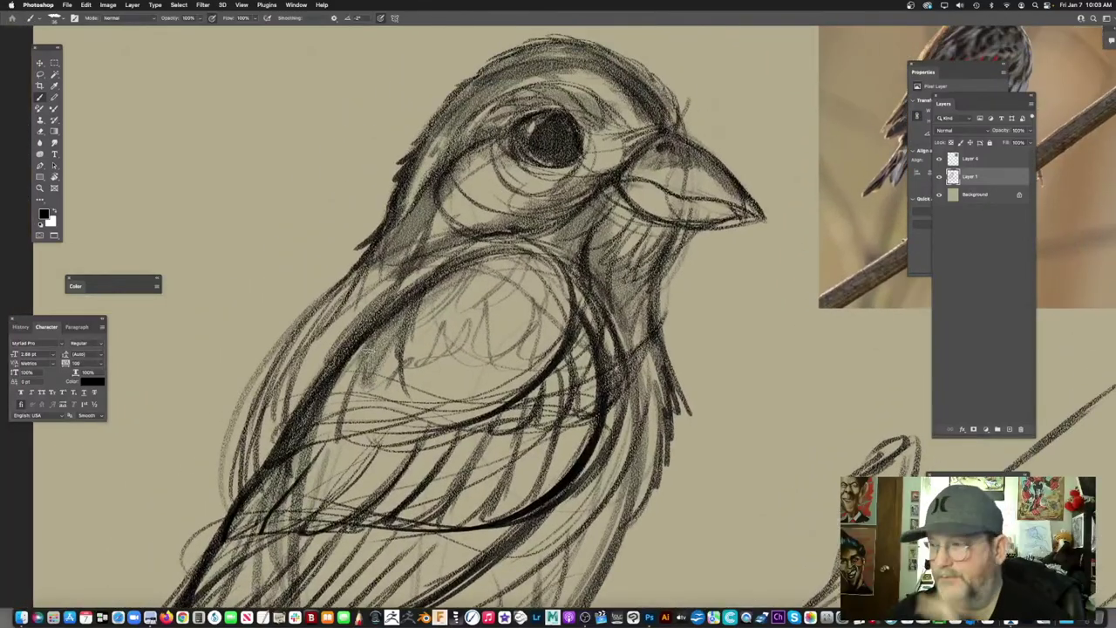
# Step: Build up the back feathers with long strokes and a ragged outer edge from the nape down to the wing
pyautogui.moveTo(461, 238)
pyautogui.mouseDown()
pyautogui.moveTo(312, 375)
pyautogui.moveTo(459, 218)
pyautogui.mouseUp()
pyautogui.moveTo(361, 221); pyautogui.dragTo(287, 294)
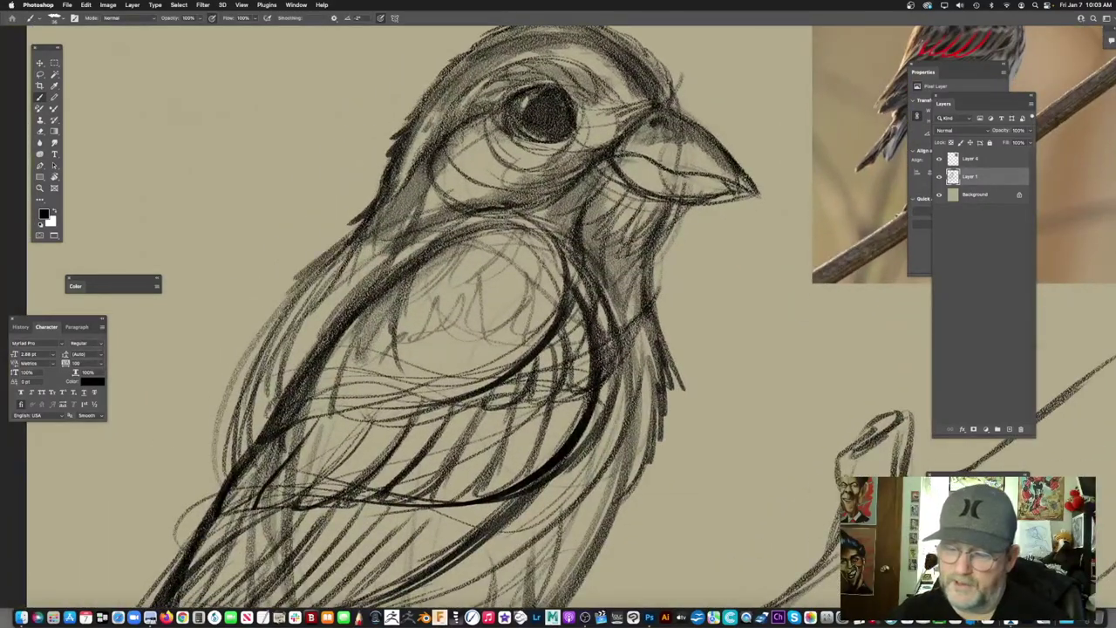
pyautogui.moveTo(372, 418); pyautogui.dragTo(474, 324)
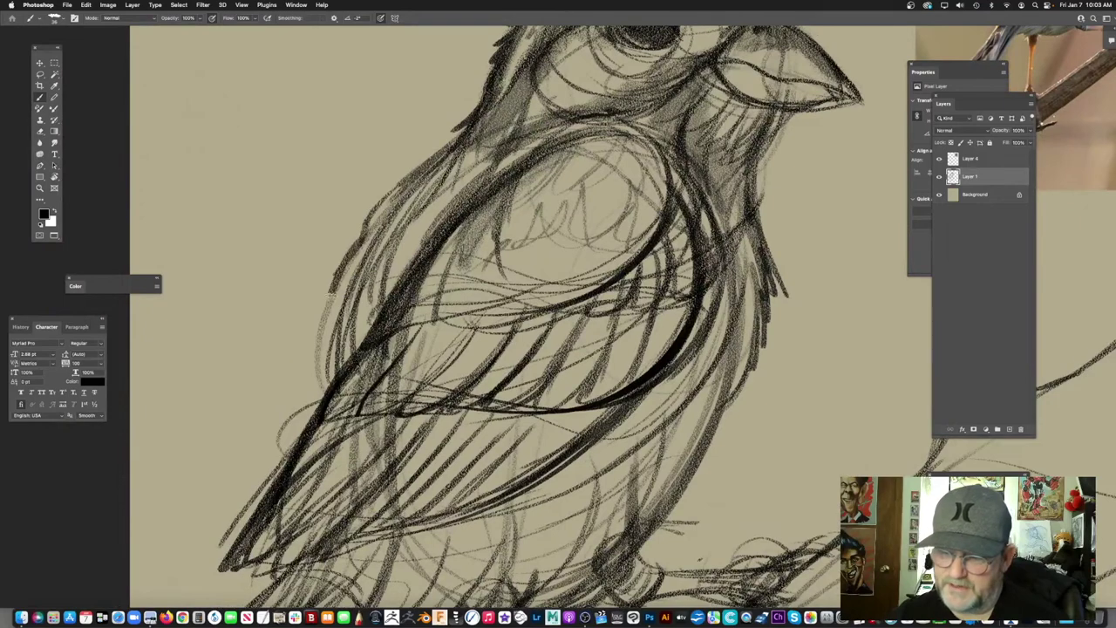
pyautogui.moveTo(316, 365)
pyautogui.mouseDown()
pyautogui.moveTo(302, 402)
pyautogui.moveTo(319, 394)
pyautogui.mouseUp()
pyautogui.moveTo(432, 164); pyautogui.dragTo(321, 382)
pyautogui.moveTo(415, 198); pyautogui.dragTo(362, 340)
pyautogui.moveTo(553, 181); pyautogui.dragTo(468, 241)
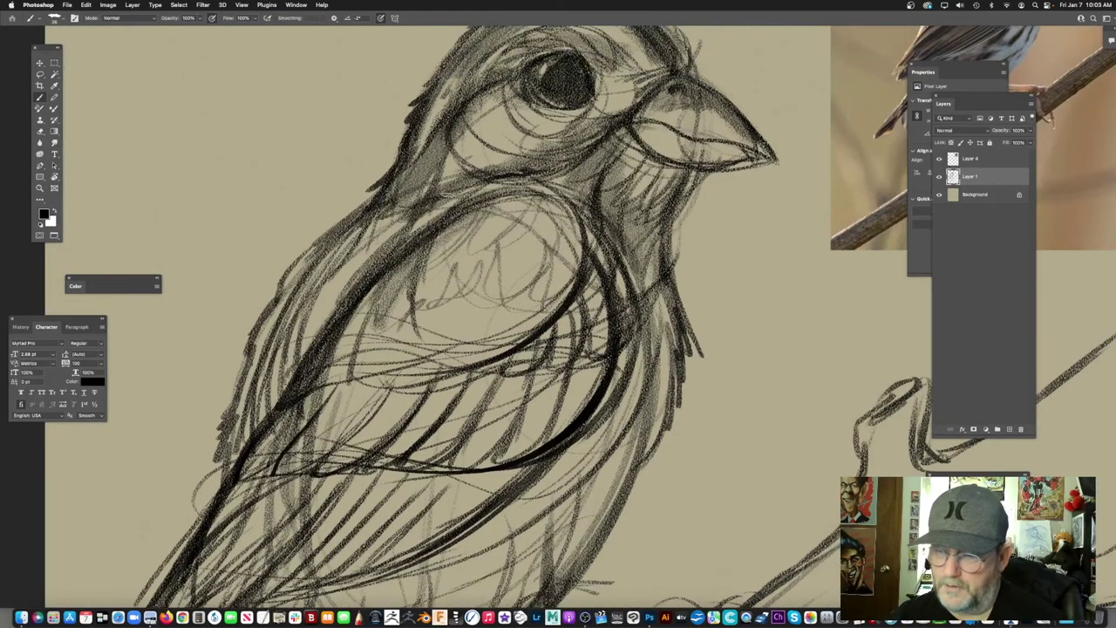
# Step: Darken the lower back and the rear edge of the wing with long overlapping feather strokes
pyautogui.press('super+0')
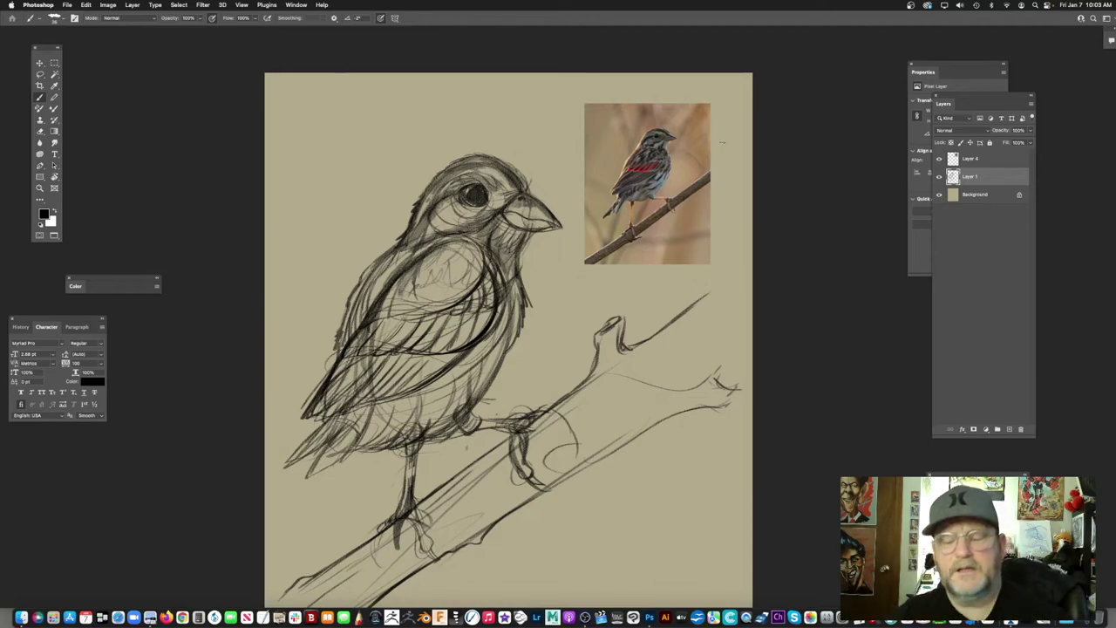
pyautogui.scroll(5, 451, 346)
pyautogui.moveTo(373, 452)
pyautogui.mouseDown()
pyautogui.moveTo(503, 307)
pyautogui.moveTo(236, 500)
pyautogui.moveTo(584, 201)
pyautogui.mouseUp()
pyautogui.moveTo(427, 266)
pyautogui.mouseDown()
pyautogui.moveTo(390, 311)
pyautogui.moveTo(382, 345)
pyautogui.mouseUp()
pyautogui.moveTo(463, 225)
pyautogui.mouseDown()
pyautogui.moveTo(382, 358)
pyautogui.moveTo(382, 341)
pyautogui.mouseUp()
pyautogui.moveTo(481, 199); pyautogui.dragTo(378, 367)
pyautogui.moveTo(436, 245); pyautogui.dragTo(372, 373)
pyautogui.moveTo(429, 323); pyautogui.dragTo(382, 363)
pyautogui.moveTo(492, 220); pyautogui.dragTo(429, 326)
pyautogui.moveTo(728, 170)
pyautogui.mouseDown()
pyautogui.moveTo(294, 453)
pyautogui.moveTo(720, 206)
pyautogui.mouseUp()
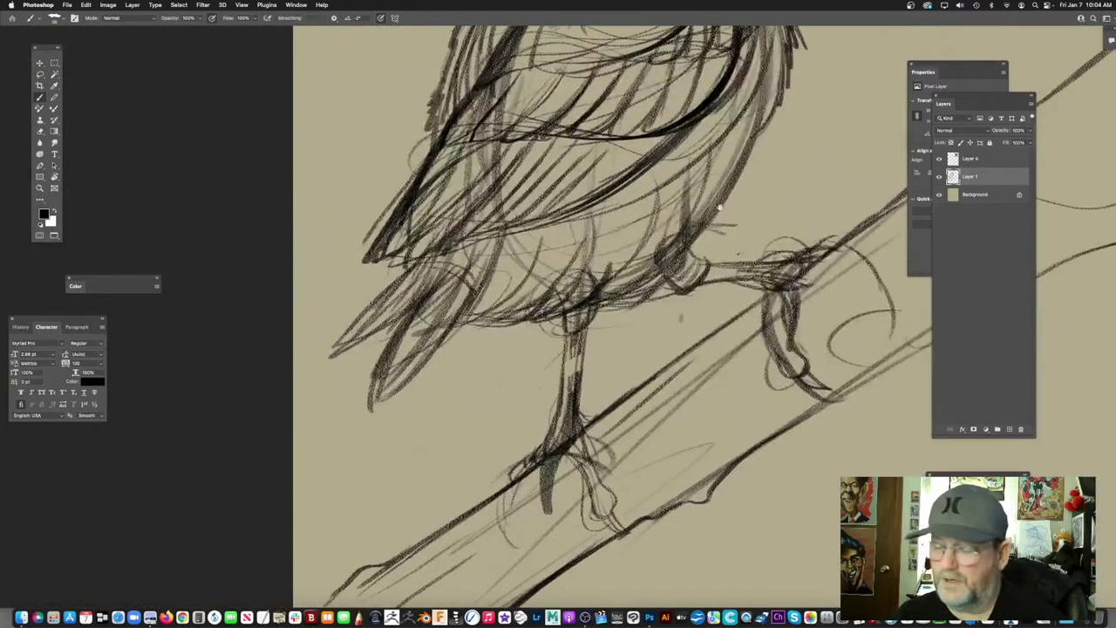
# Step: Shade the tail feathers and darken the tips of the folded wing with directional strokes
pyautogui.moveTo(407, 263); pyautogui.dragTo(314, 378)
pyautogui.moveTo(315, 378); pyautogui.dragTo(444, 257)
pyautogui.moveTo(425, 256)
pyautogui.mouseDown()
pyautogui.moveTo(340, 366)
pyautogui.moveTo(361, 327)
pyautogui.mouseUp()
pyautogui.moveTo(445, 246); pyautogui.dragTo(407, 292)
pyautogui.moveTo(566, 235); pyautogui.dragTo(400, 327)
pyautogui.moveTo(418, 246); pyautogui.dragTo(540, 234)
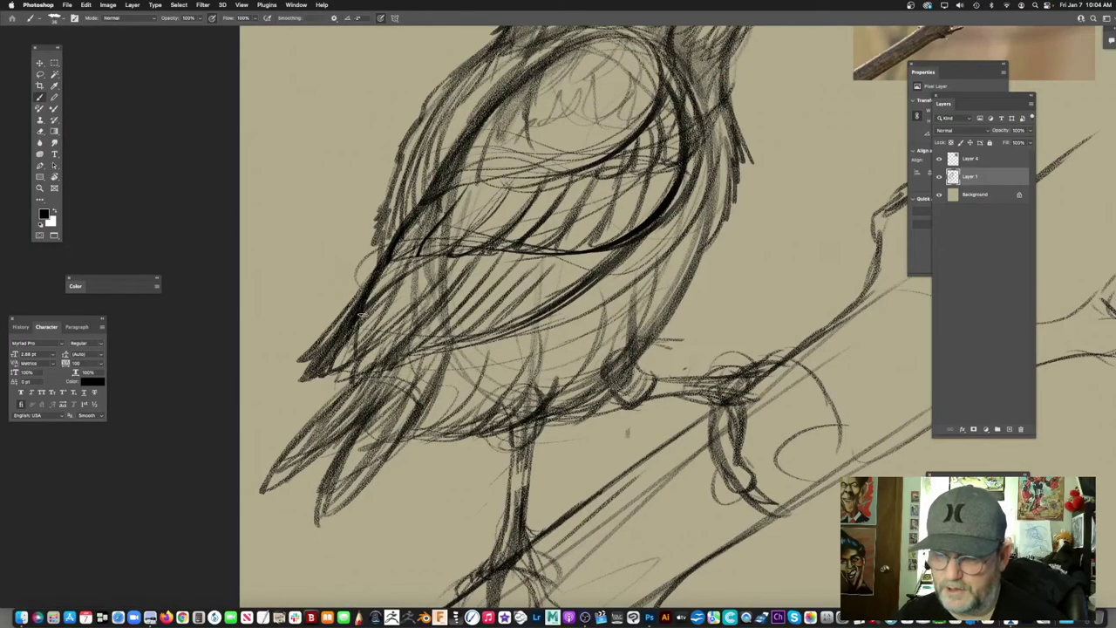
pyautogui.moveTo(559, 296); pyautogui.dragTo(474, 361)
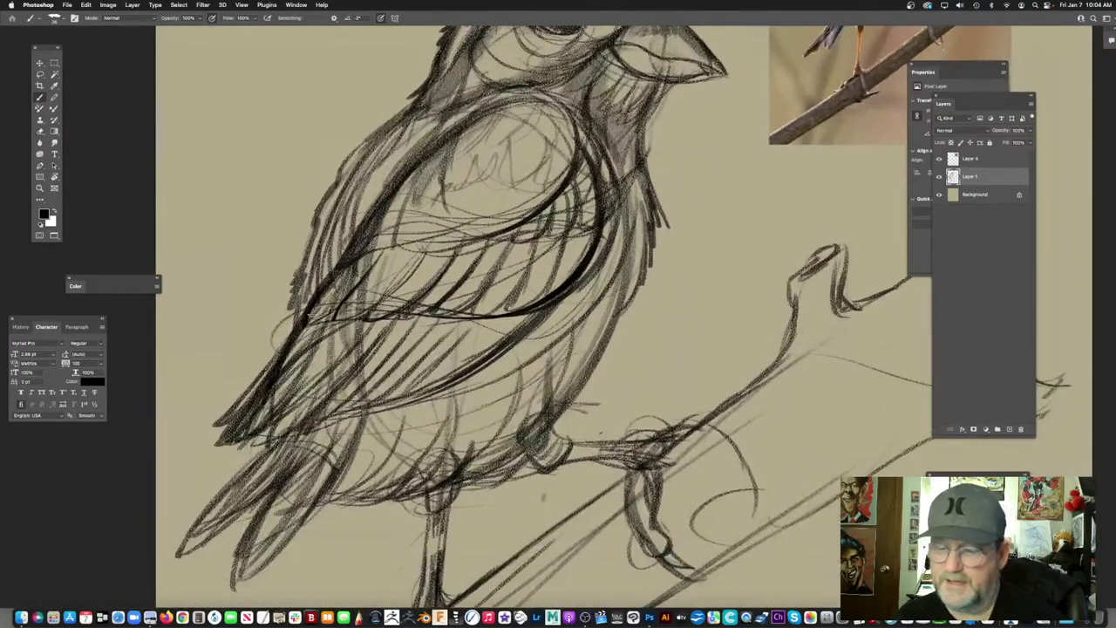
# Step: Fill in both legs with dark shading down to the feet on the branch
pyautogui.moveTo(656, 194)
pyautogui.mouseDown()
pyautogui.moveTo(419, 404)
pyautogui.moveTo(632, 136)
pyautogui.mouseUp()
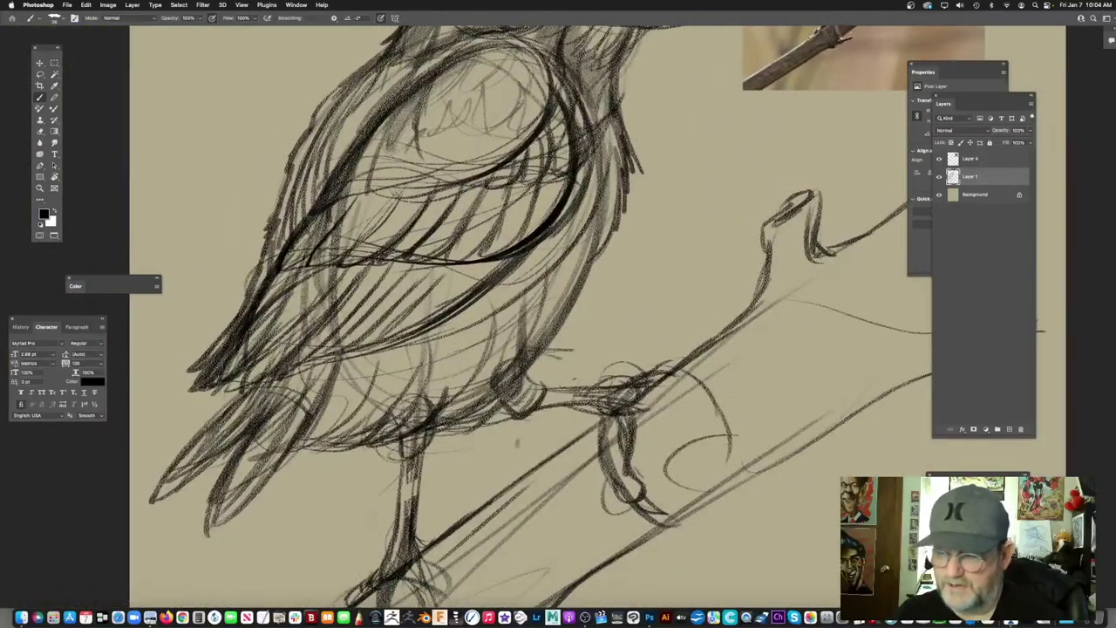
pyautogui.moveTo(584, 250); pyautogui.dragTo(521, 212)
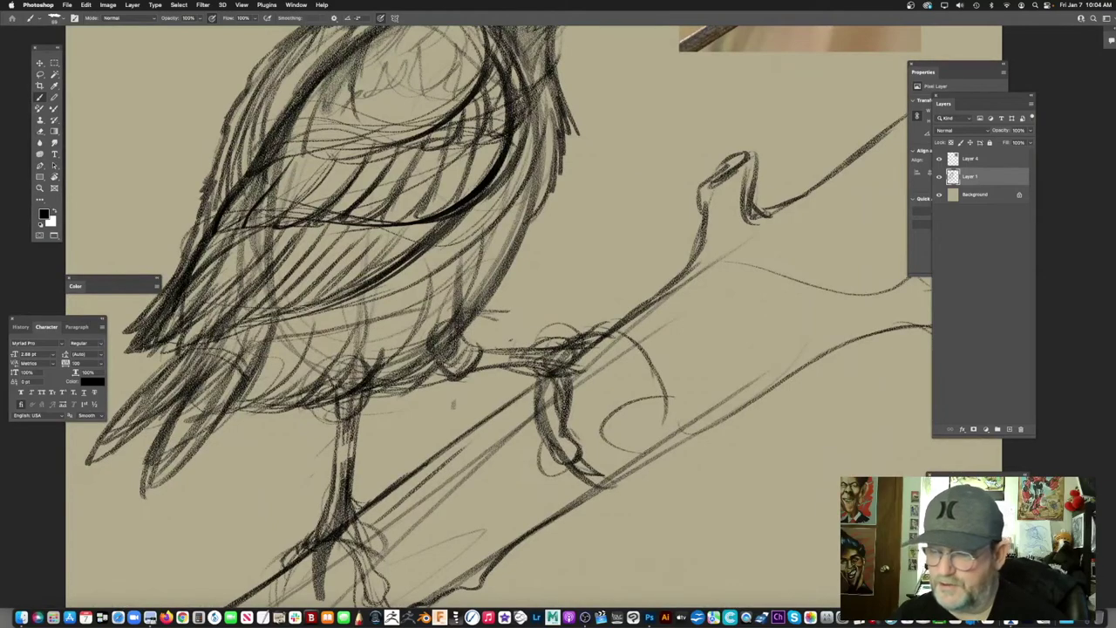
pyautogui.moveTo(610, 217); pyautogui.dragTo(548, 311)
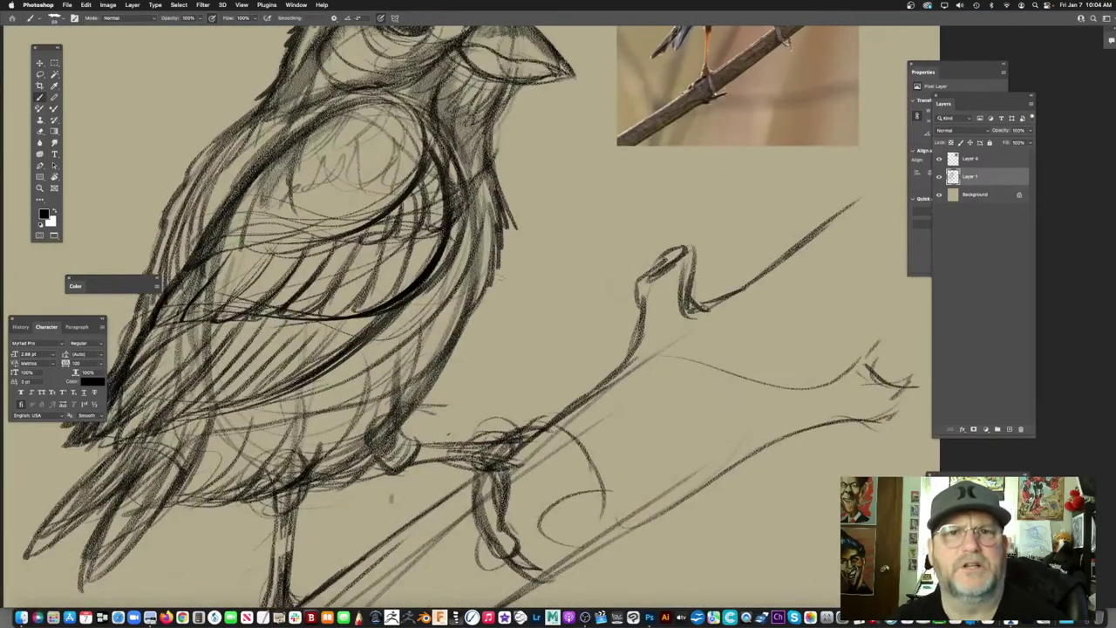
pyautogui.scroll(-2, 527, 255)
pyautogui.scroll(2, 431, 394)
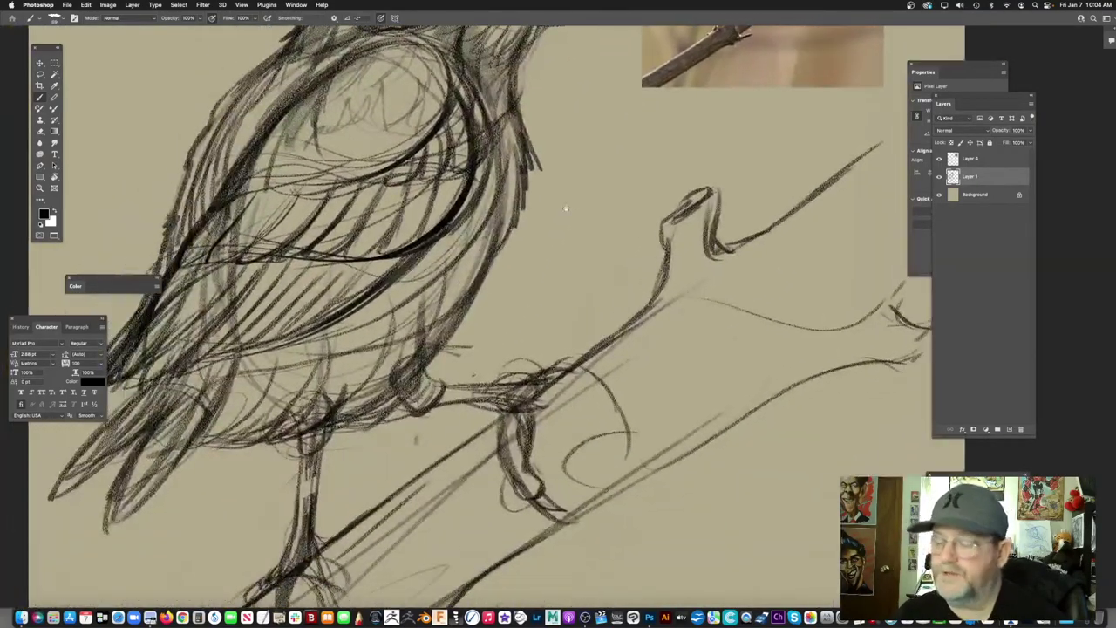
pyautogui.moveTo(434, 318); pyautogui.dragTo(354, 376)
pyautogui.moveTo(462, 262); pyautogui.dragTo(384, 351)
pyautogui.moveTo(490, 366)
pyautogui.mouseDown()
pyautogui.moveTo(333, 488)
pyautogui.moveTo(543, 208)
pyautogui.mouseUp()
pyautogui.moveTo(367, 300); pyautogui.dragTo(349, 385)
pyautogui.moveTo(370, 279); pyautogui.dragTo(356, 360)
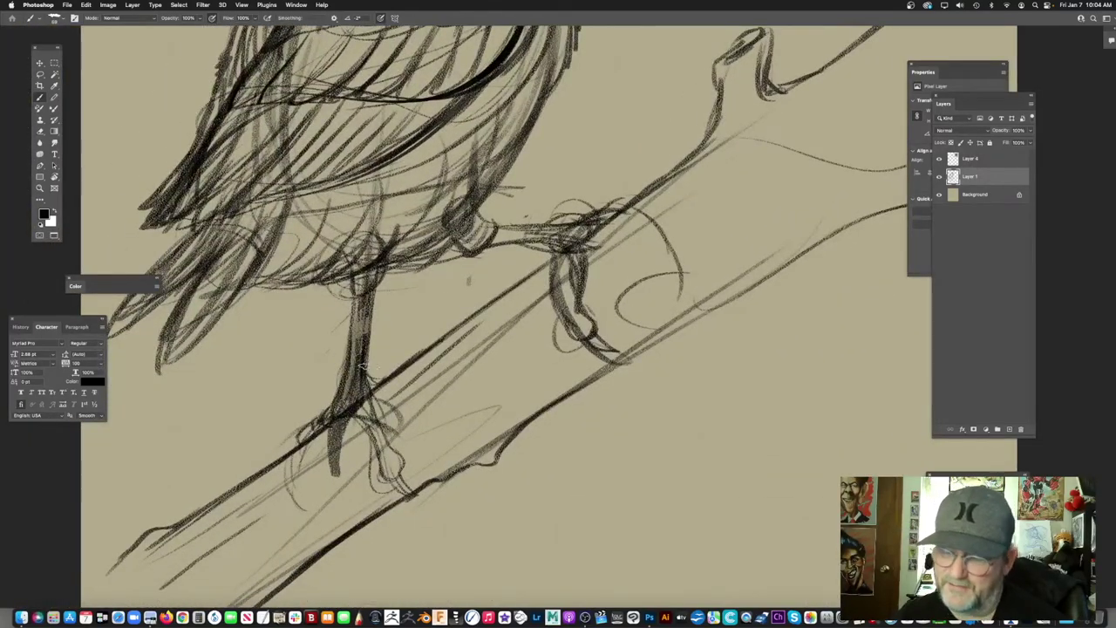
pyautogui.moveTo(488, 288); pyautogui.dragTo(409, 355)
pyautogui.scroll(-3, 388, 347)
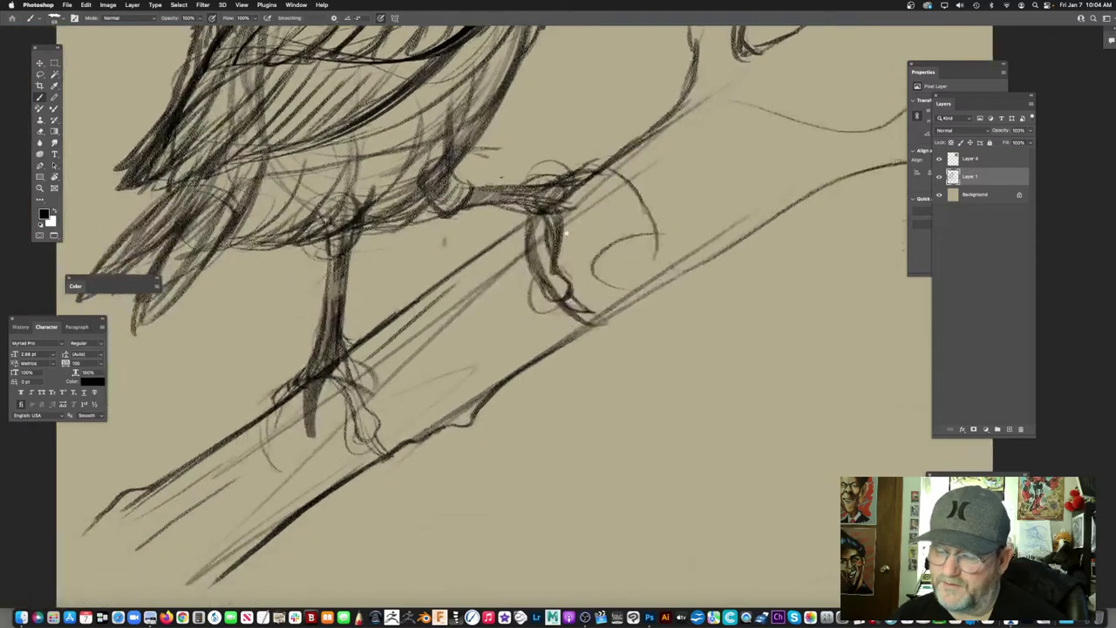
# Step: Tone the full length of the branch with a large, grainy brush
pyautogui.scroll(3, 416, 324)
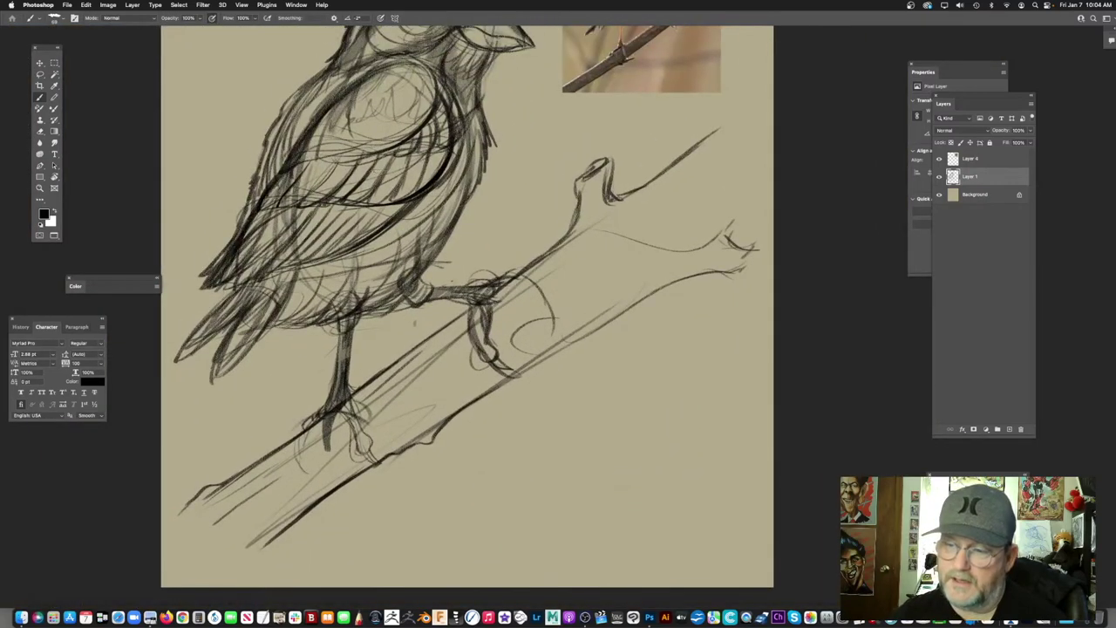
pyautogui.scroll(-2, 421, 343)
pyautogui.moveTo(475, 314); pyautogui.dragTo(331, 410)
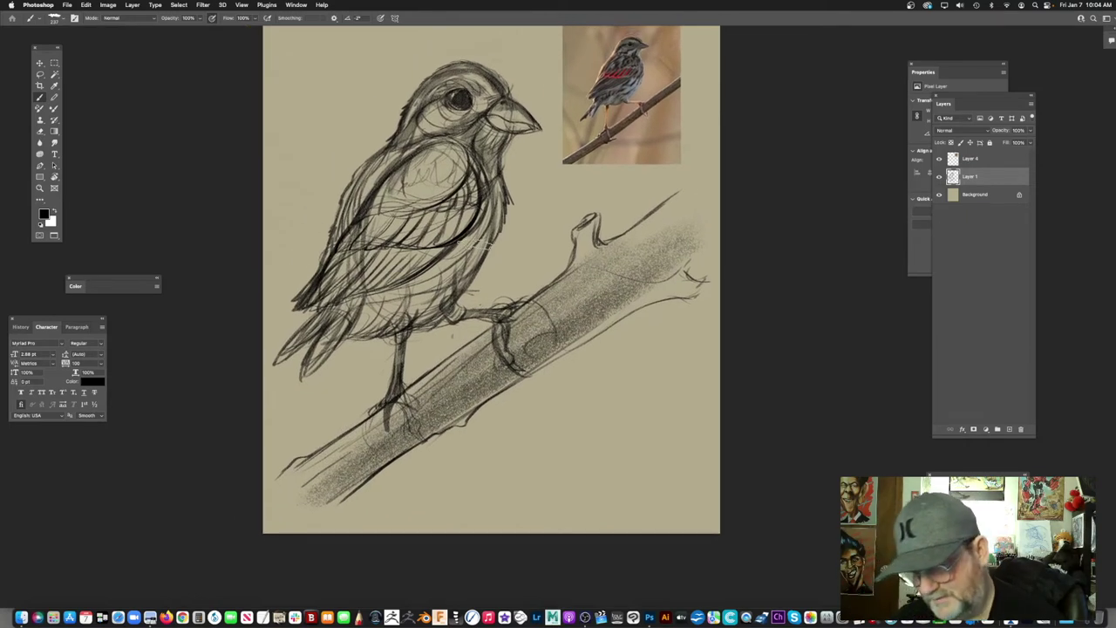
# Step: Shade the breast, flank and belly beneath the wing with broad soft strokes
pyautogui.scroll(5, 456, 244)
pyautogui.moveTo(577, 192)
pyautogui.mouseDown()
pyautogui.moveTo(396, 392)
pyautogui.moveTo(541, 267)
pyautogui.moveTo(547, 244)
pyautogui.mouseUp()
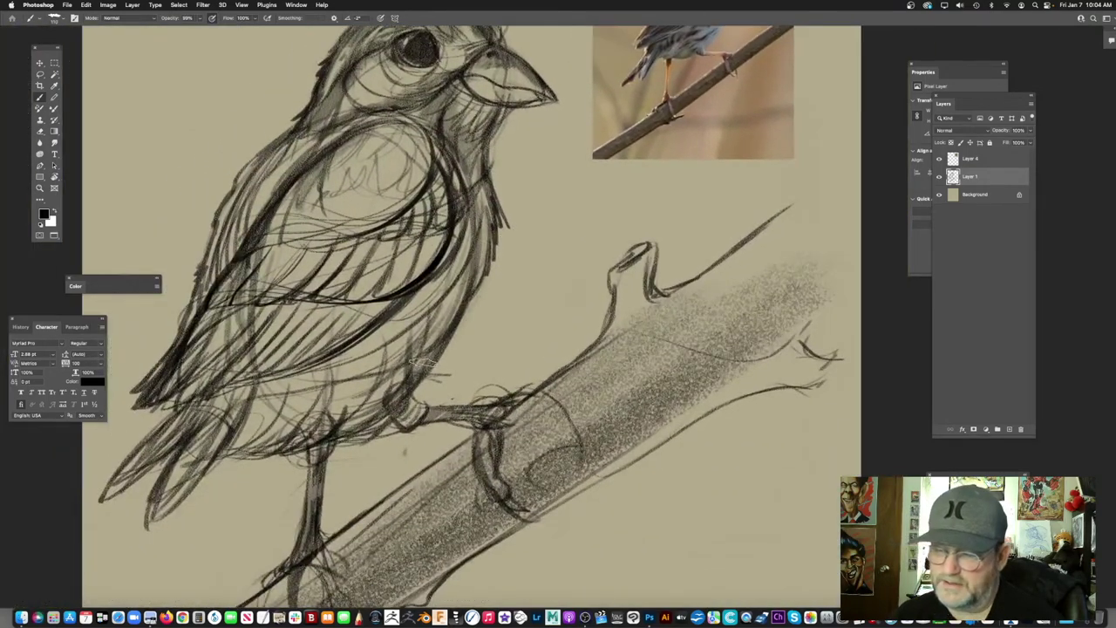
pyautogui.scroll(-3, 428, 352)
pyautogui.hscroll(-3, 428, 351)
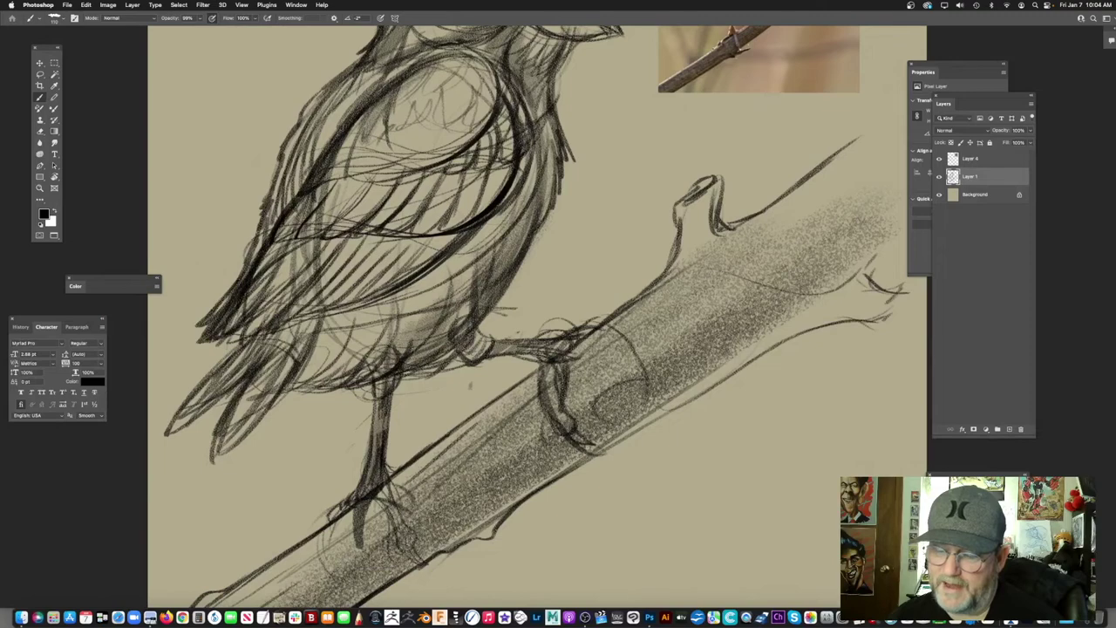
pyautogui.scroll(3, 578, 231)
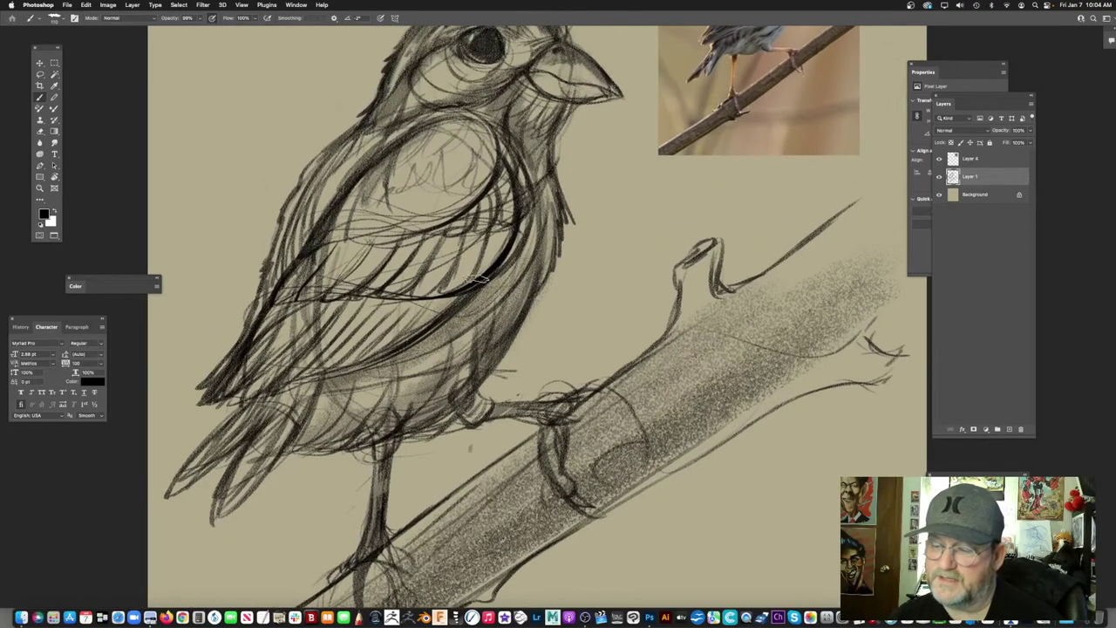
pyautogui.hscroll(-3, 547, 260)
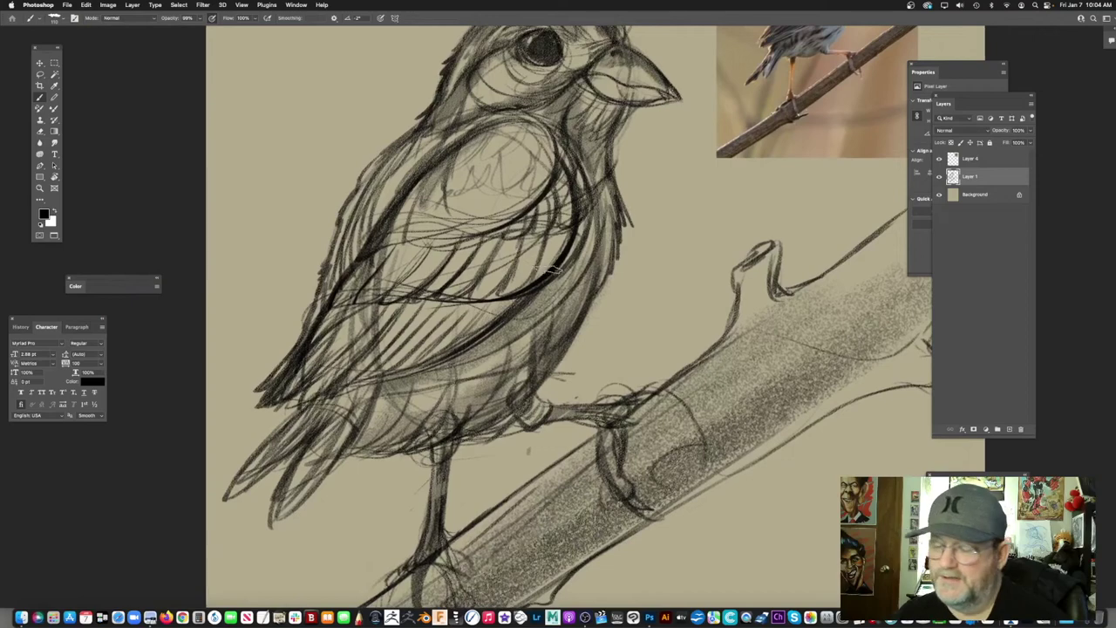
# Step: Tone the flight feathers beneath the covert edge, the base of the tail and the upper back
pyautogui.moveTo(349, 306); pyautogui.dragTo(536, 285)
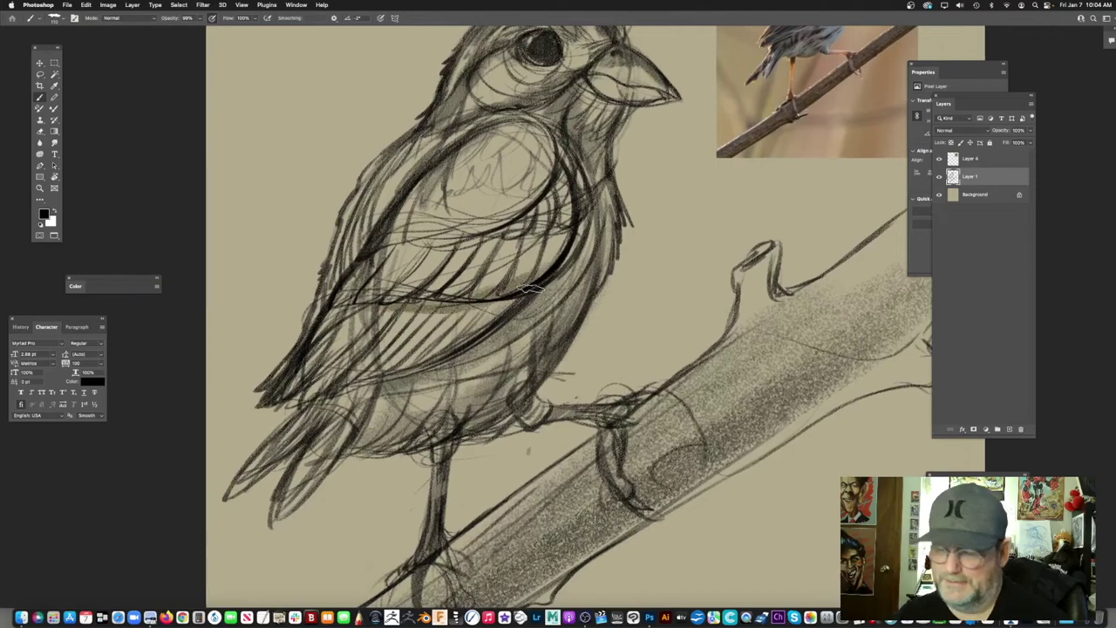
pyautogui.moveTo(384, 388); pyautogui.dragTo(322, 466)
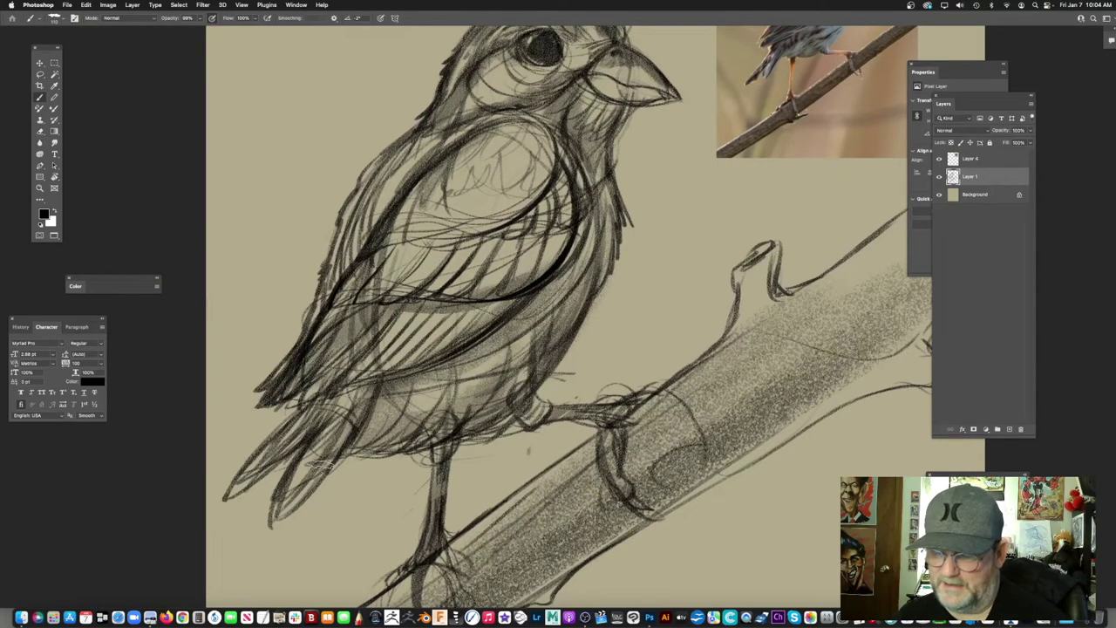
pyautogui.moveTo(340, 393)
pyautogui.mouseDown()
pyautogui.moveTo(512, 305)
pyautogui.moveTo(532, 258)
pyautogui.mouseUp()
pyautogui.moveTo(555, 141)
pyautogui.mouseDown()
pyautogui.moveTo(467, 266)
pyautogui.moveTo(435, 246)
pyautogui.moveTo(307, 295)
pyautogui.moveTo(322, 256)
pyautogui.mouseUp()
pyautogui.moveTo(432, 216)
pyautogui.mouseDown()
pyautogui.moveTo(402, 265)
pyautogui.moveTo(379, 270)
pyautogui.moveTo(368, 247)
pyautogui.mouseUp()
# Step: Shade the shoulder oval and the adjoining back feathers with soft, layered strokes
pyautogui.scroll(2, 402, 265)
pyautogui.scroll(2, 402, 265)
pyautogui.moveTo(443, 262)
pyautogui.mouseDown()
pyautogui.moveTo(424, 268)
pyautogui.moveTo(369, 242)
pyautogui.moveTo(446, 310)
pyautogui.mouseUp()
pyautogui.moveTo(499, 310); pyautogui.dragTo(501, 227)
pyautogui.moveTo(452, 287); pyautogui.dragTo(444, 380)
pyautogui.moveTo(449, 352)
pyautogui.mouseDown()
pyautogui.moveTo(518, 317)
pyautogui.moveTo(529, 340)
pyautogui.mouseUp()
pyautogui.moveTo(367, 218); pyautogui.dragTo(305, 262)
pyautogui.moveTo(419, 205)
pyautogui.mouseDown()
pyautogui.moveTo(314, 272)
pyautogui.moveTo(332, 301)
pyautogui.mouseUp()
# Step: Tone the rear wing coverts and the back edge of the wing following the feather direction
pyautogui.moveTo(384, 272)
pyautogui.mouseDown()
pyautogui.moveTo(261, 331)
pyautogui.moveTo(275, 350)
pyautogui.mouseUp()
pyautogui.moveTo(444, 244); pyautogui.dragTo(260, 350)
pyautogui.moveTo(460, 215); pyautogui.dragTo(431, 292)
pyautogui.moveTo(384, 323); pyautogui.dragTo(484, 274)
pyautogui.moveTo(374, 252); pyautogui.dragTo(298, 355)
pyautogui.moveTo(366, 326); pyautogui.dragTo(285, 375)
pyautogui.moveTo(427, 296)
pyautogui.mouseDown()
pyautogui.moveTo(323, 373)
pyautogui.moveTo(349, 370)
pyautogui.mouseUp()
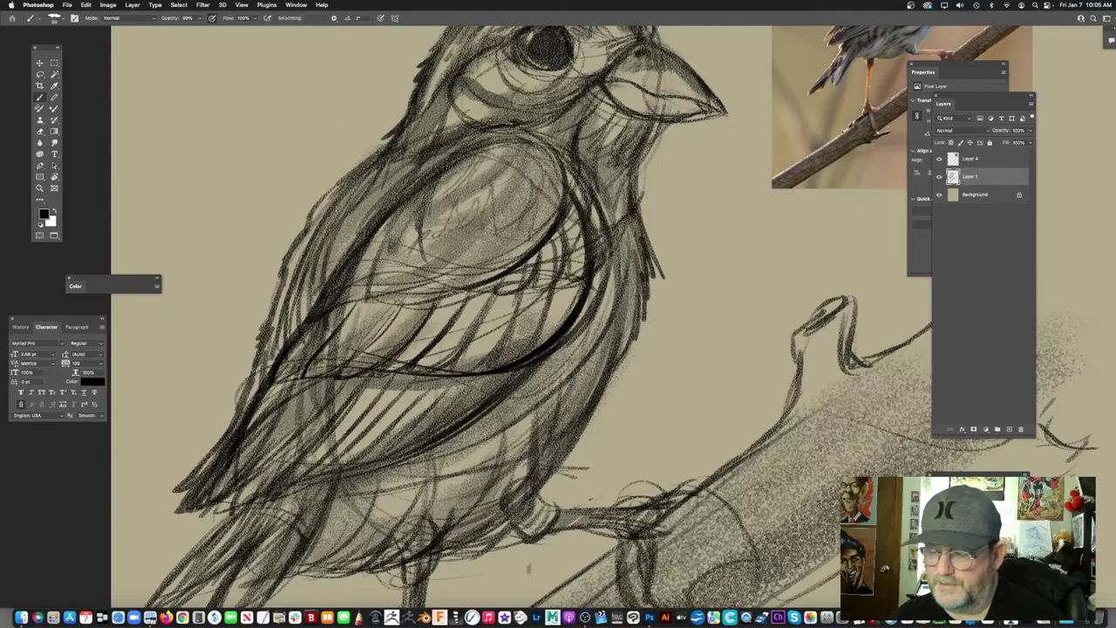
# Step: Shade the individual covert feathers toward the front of the wing and deepen the wing's lower edge
pyautogui.moveTo(490, 288); pyautogui.dragTo(390, 366)
pyautogui.moveTo(543, 268); pyautogui.dragTo(425, 363)
pyautogui.moveTo(539, 307); pyautogui.dragTo(469, 372)
pyautogui.moveTo(584, 241); pyautogui.dragTo(536, 340)
pyautogui.moveTo(634, 304)
pyautogui.mouseDown()
pyautogui.moveTo(533, 260)
pyautogui.moveTo(381, 450)
pyautogui.mouseUp()
# Step: Add short dark strokes to the flank and belly just below the wing's lower edge
pyautogui.scroll(5, 380, 451)
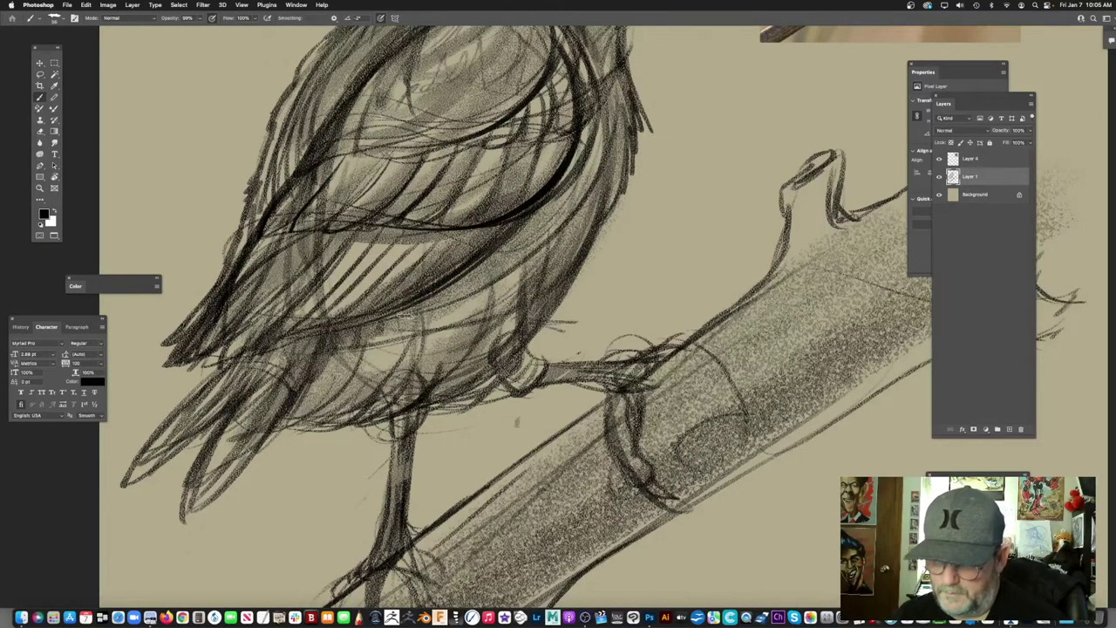
pyautogui.hscroll(3, 414, 319)
pyautogui.moveTo(598, 243)
pyautogui.mouseDown()
pyautogui.moveTo(381, 512)
pyautogui.moveTo(501, 318)
pyautogui.mouseUp()
pyautogui.moveTo(461, 221)
pyautogui.mouseDown()
pyautogui.moveTo(426, 304)
pyautogui.moveTo(395, 323)
pyautogui.mouseUp()
pyautogui.scroll(-6, 384, 323)
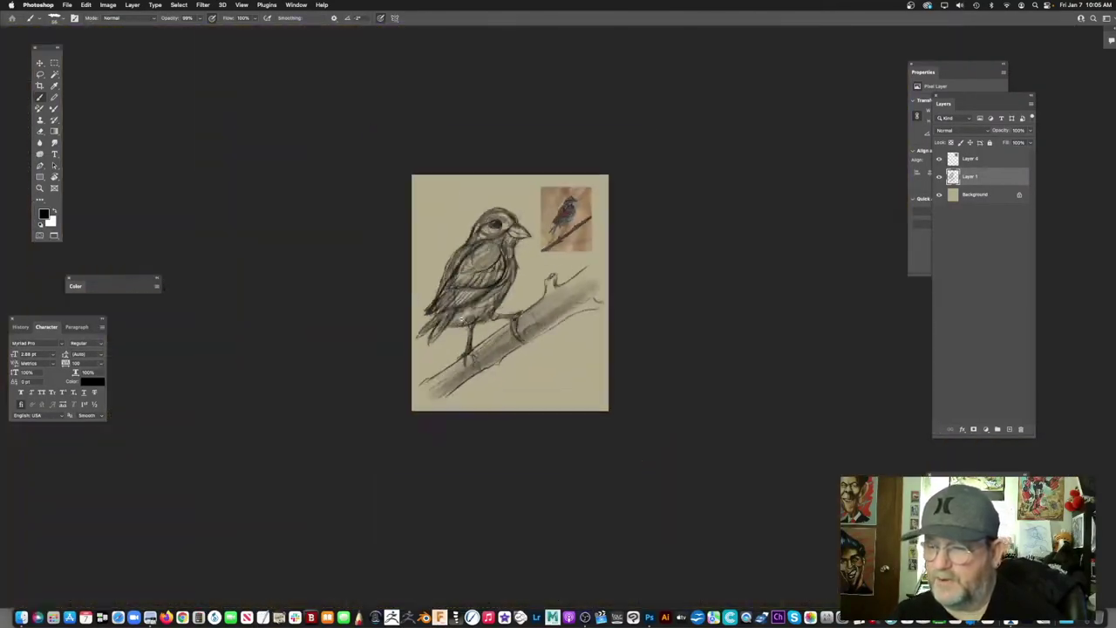
pyautogui.scroll(3, 444, 332)
pyautogui.moveTo(488, 309); pyautogui.dragTo(441, 401)
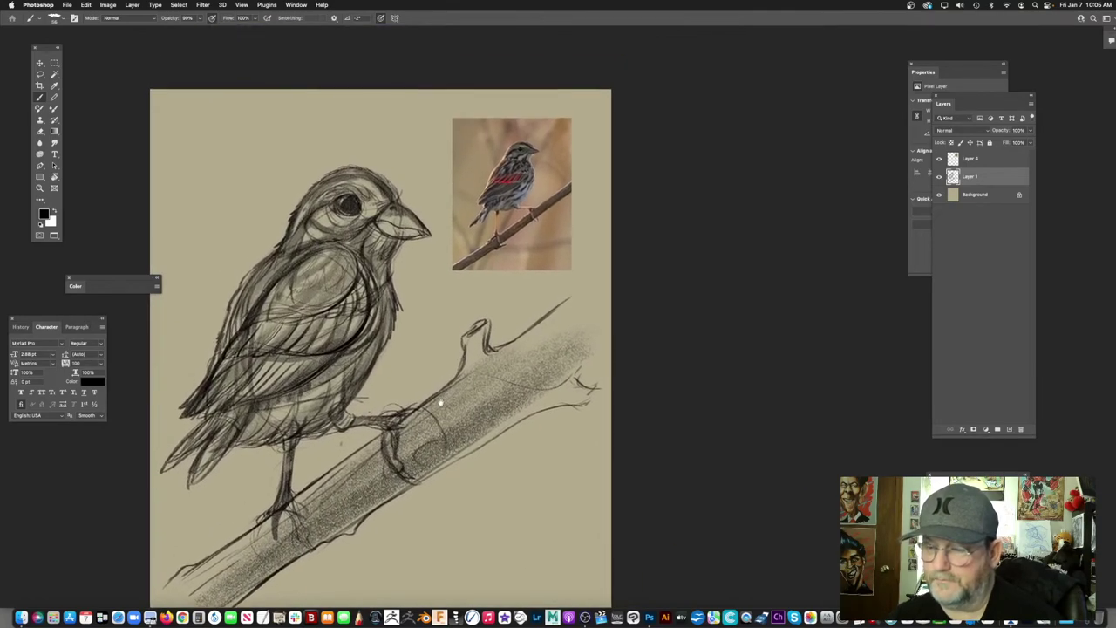
# Step: Darken the eye and round out the back of the head with extra contour strokes
pyautogui.hscroll(-3, 441, 402)
pyautogui.scroll(3, 436, 262)
pyautogui.scroll(5, 433, 225)
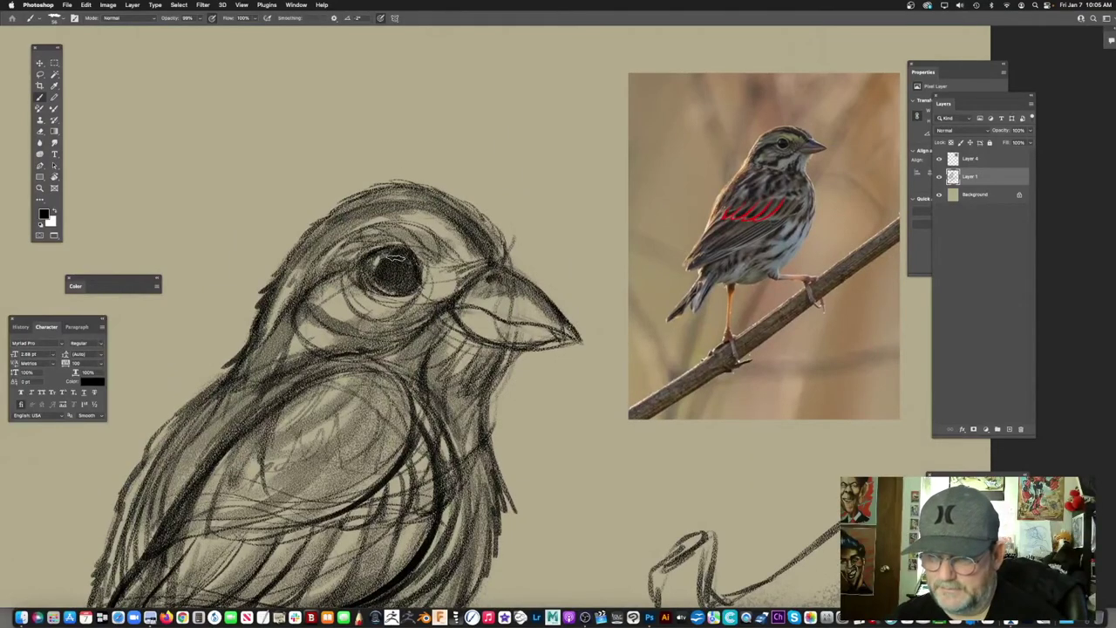
pyautogui.hscroll(-3, 411, 279)
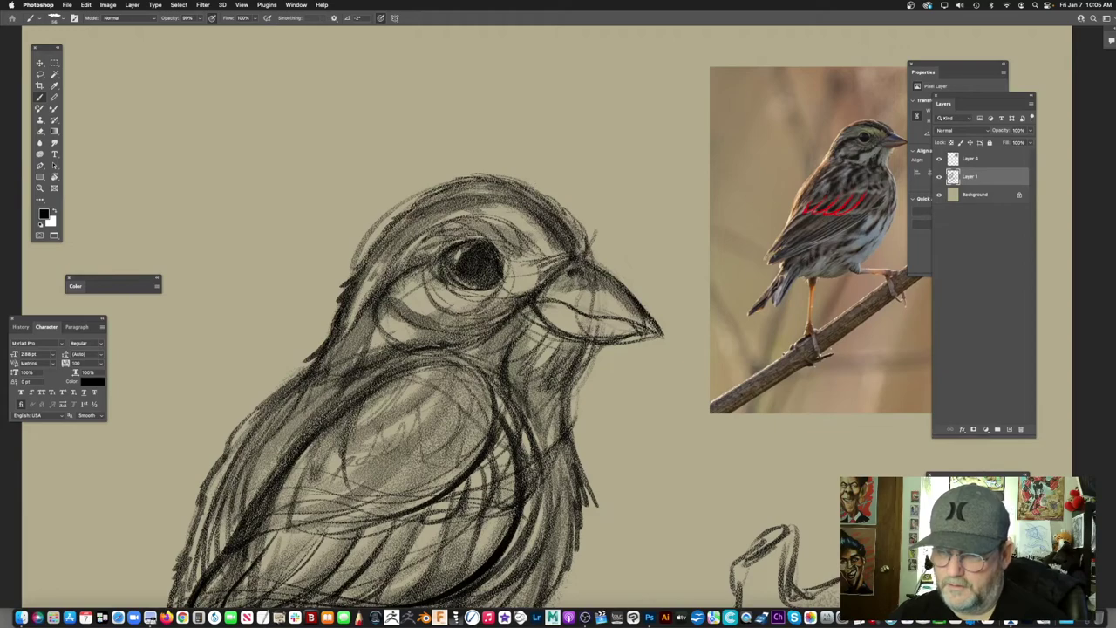
pyautogui.scroll(-3, 419, 367)
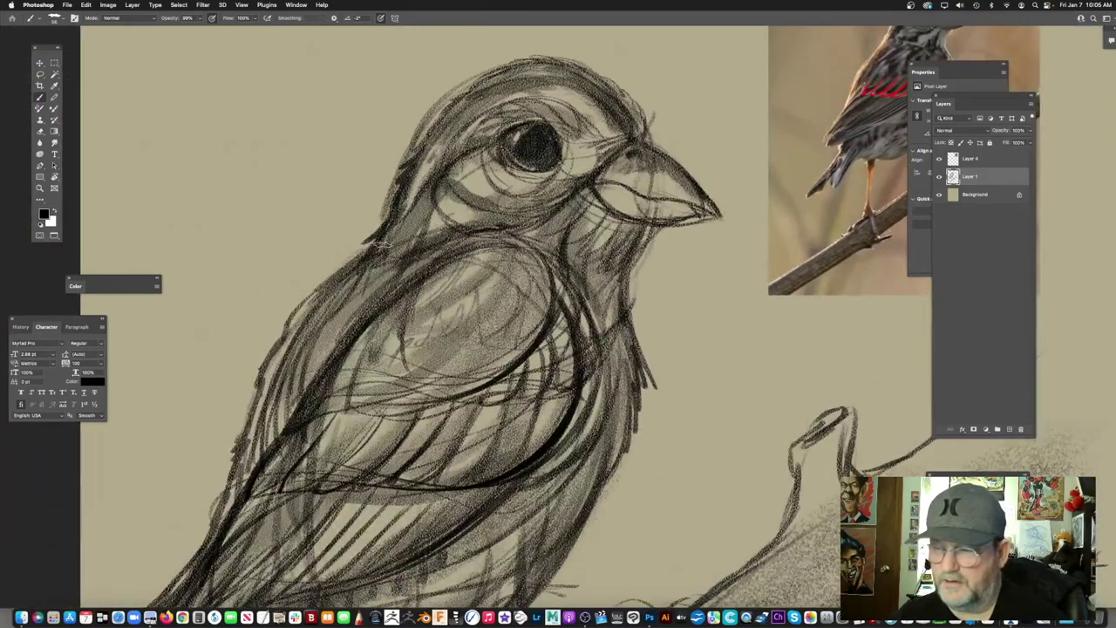
# Step: Compare the shaded head, beak and shoulder with the reference photo
pyautogui.scroll(-2, 418, 314)
pyautogui.moveTo(344, 316); pyautogui.dragTo(424, 301)
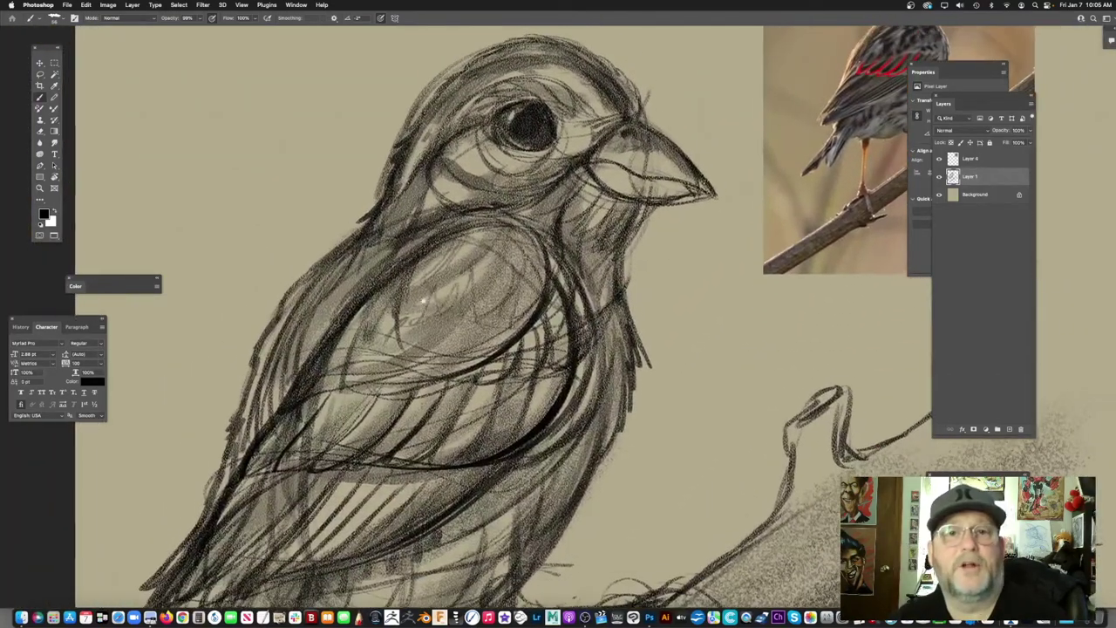
pyautogui.hscroll(5, 594, 233)
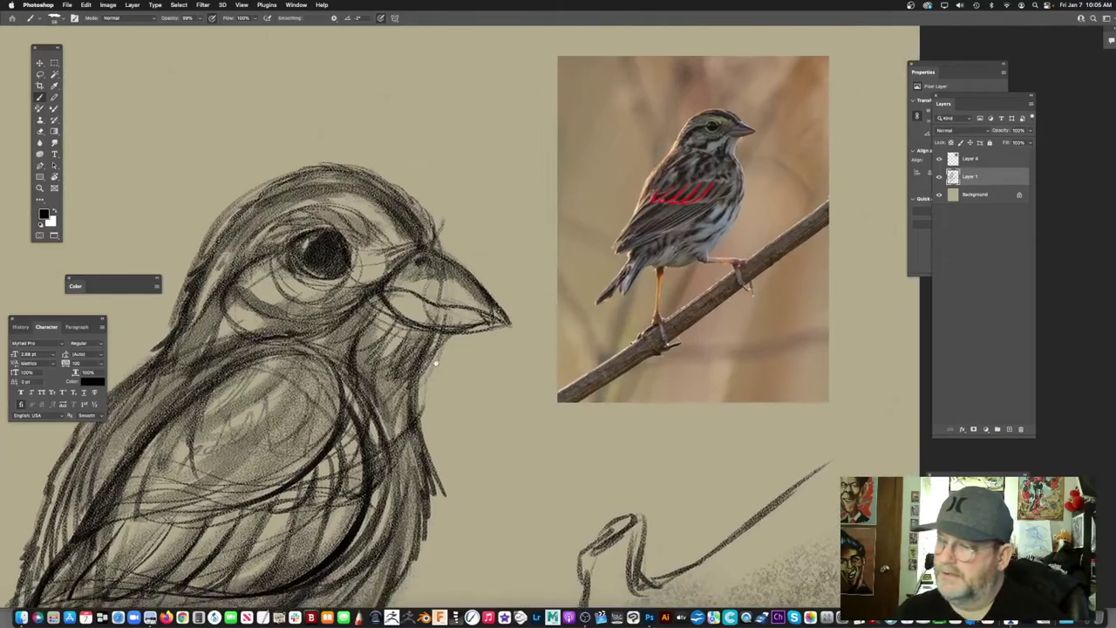
pyautogui.scroll(1, 481, 265)
pyautogui.scroll(3, 468, 255)
pyautogui.hscroll(2, 469, 256)
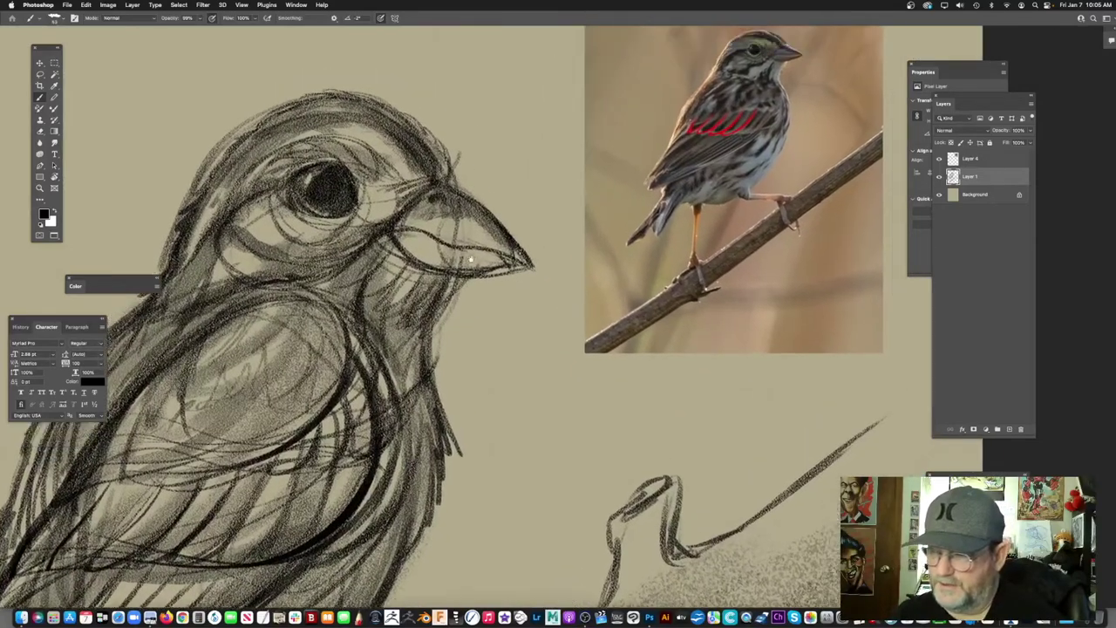
pyautogui.scroll(-2, 449, 284)
pyautogui.hscroll(-1, 449, 284)
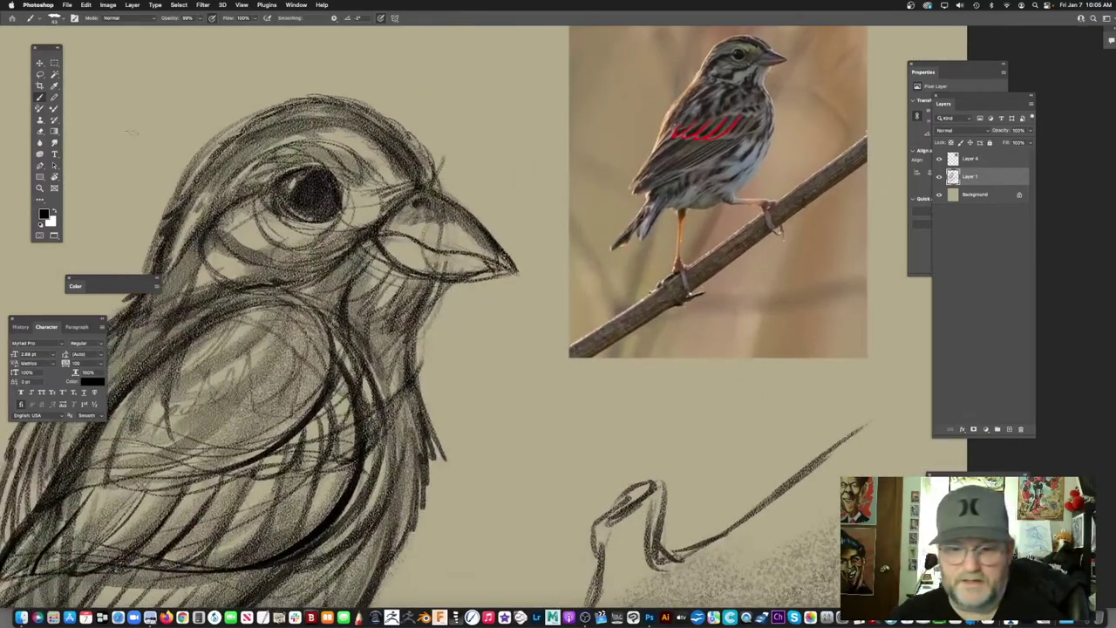
# Step: Enlarge the brush and fill the lower half of the beak with an even mid-grey tone
pyautogui.moveTo(436, 258); pyautogui.dragTo(482, 266)
pyautogui.moveTo(384, 237)
pyautogui.mouseDown()
pyautogui.moveTo(417, 261)
pyautogui.moveTo(496, 269)
pyautogui.moveTo(485, 261)
pyautogui.mouseUp()
pyautogui.press('super+z')
pyautogui.press(']')
pyautogui.press(']')
pyautogui.hscroll(-1, 449, 257)
pyautogui.scroll(1, 449, 257)
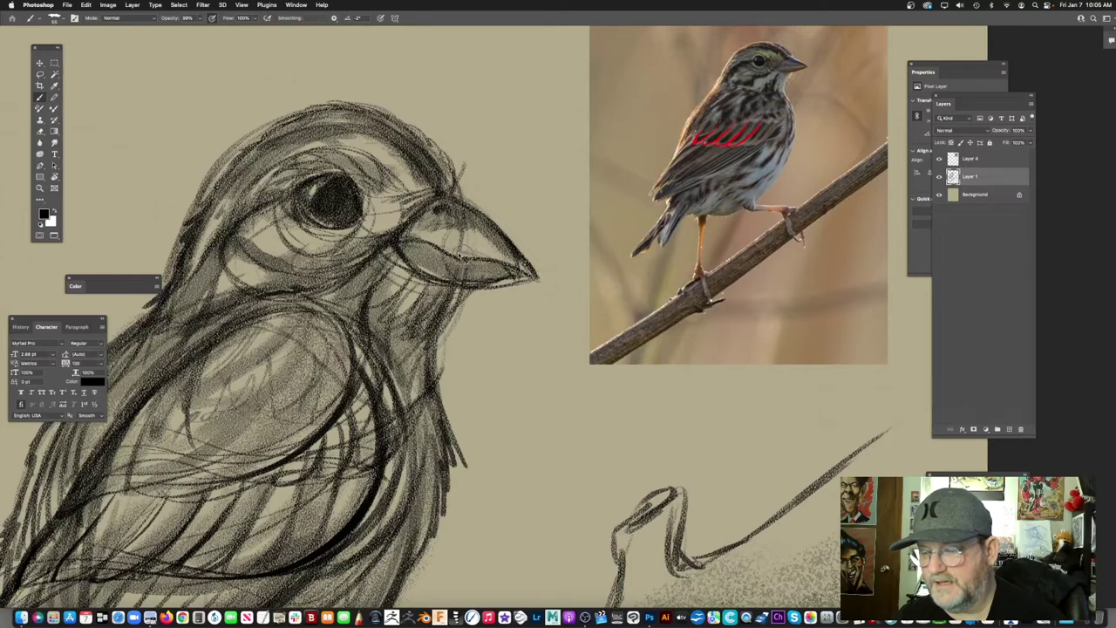
pyautogui.scroll(-1, 462, 274)
pyautogui.hscroll(-1, 461, 274)
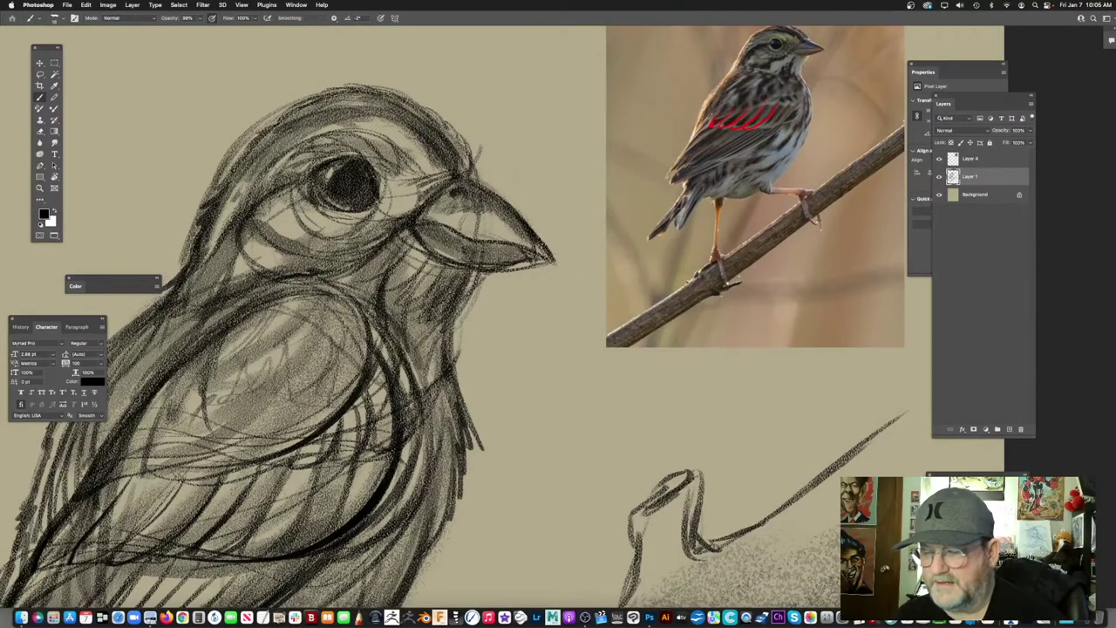
# Step: Darken the area behind the rounded shoulder patch and add strokes along the outer edge of the back
pyautogui.moveTo(452, 322); pyautogui.dragTo(468, 269)
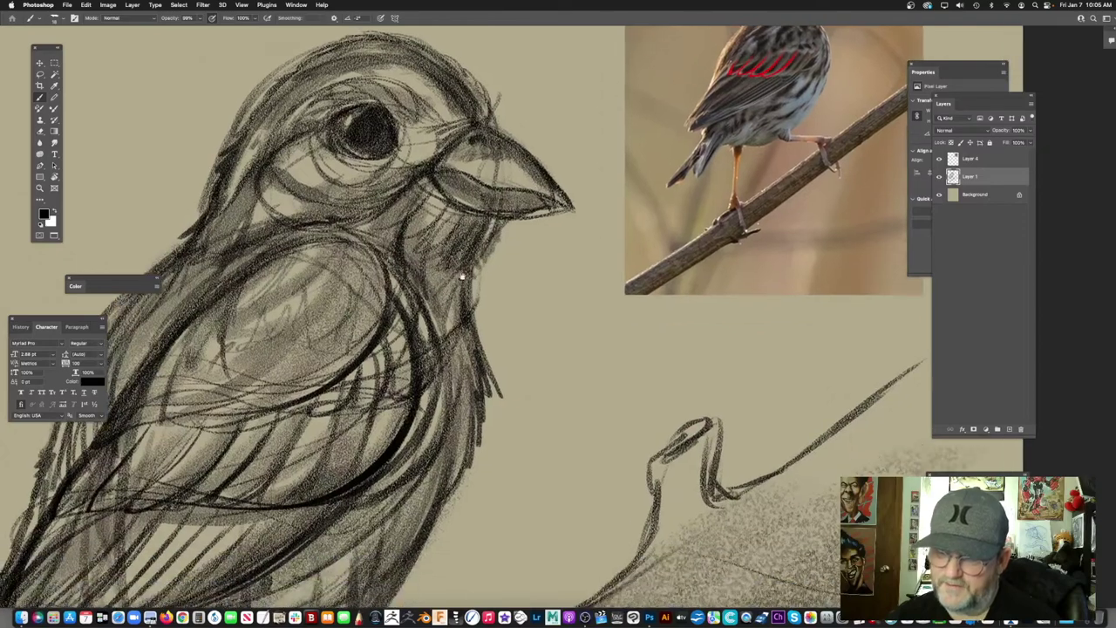
pyautogui.moveTo(408, 299); pyautogui.dragTo(505, 262)
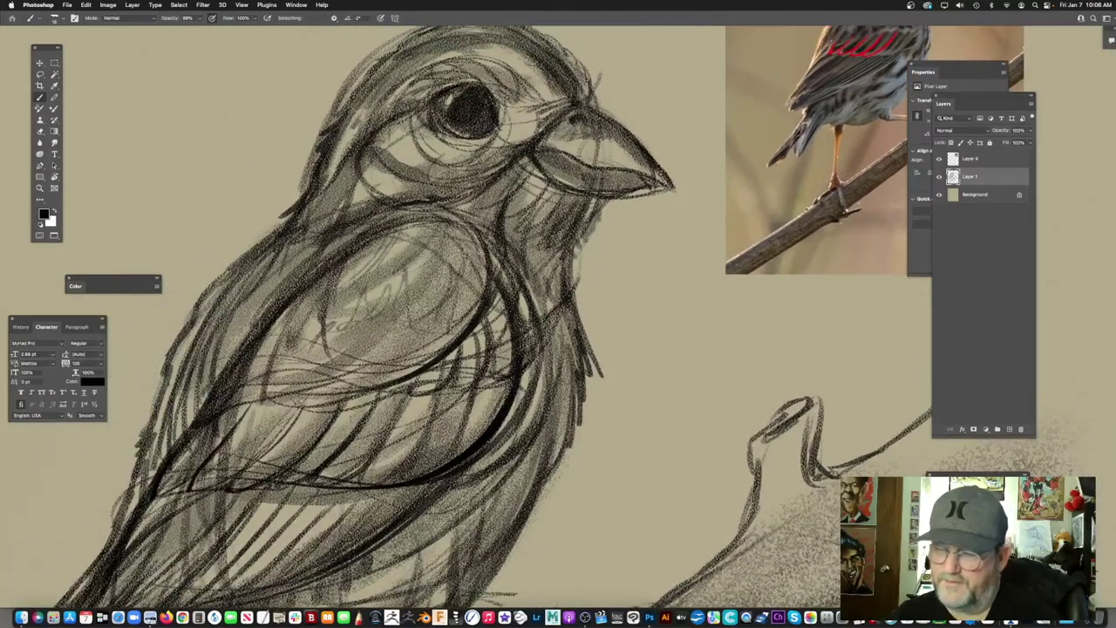
pyautogui.scroll(3, 432, 249)
pyautogui.hscroll(3, 433, 249)
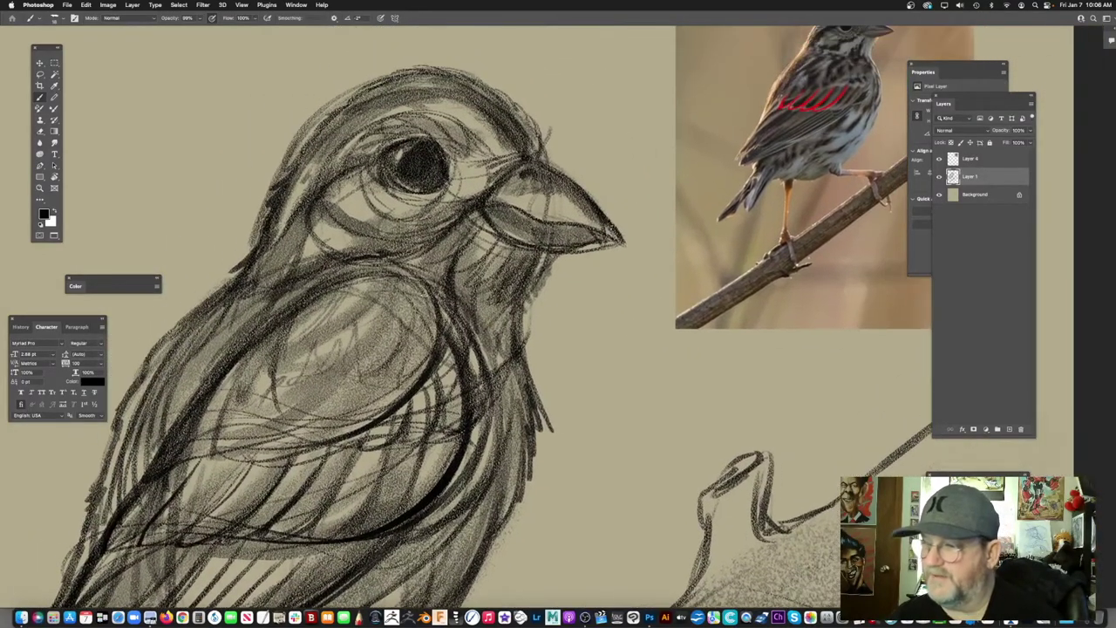
pyautogui.scroll(-1, 424, 296)
pyautogui.hscroll(-2, 424, 296)
pyautogui.moveTo(366, 272)
pyautogui.mouseDown()
pyautogui.moveTo(314, 349)
pyautogui.moveTo(330, 365)
pyautogui.mouseUp()
pyautogui.moveTo(473, 373)
pyautogui.mouseDown()
pyautogui.moveTo(536, 316)
pyautogui.moveTo(579, 248)
pyautogui.mouseUp()
pyautogui.hscroll(-2, 579, 248)
pyautogui.scroll(2, 407, 297)
pyautogui.hscroll(1, 407, 297)
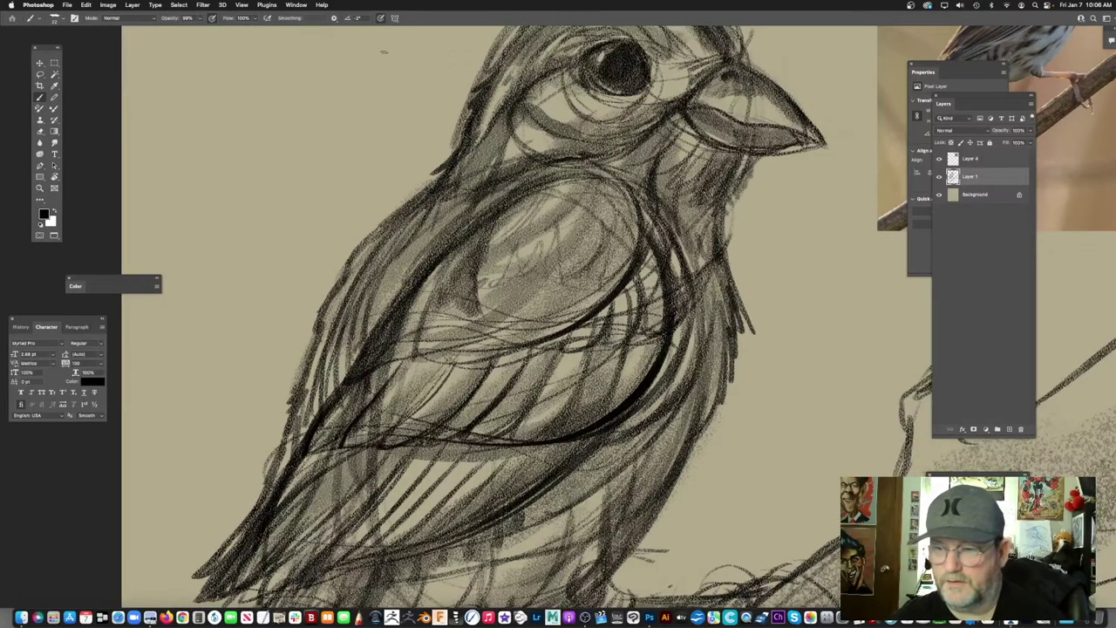
pyautogui.moveTo(336, 325); pyautogui.dragTo(308, 404)
# Step: Draw a curved, knobbed toe with a claw wrapping over the branch on the foot nearer the tail
pyautogui.moveTo(484, 488); pyautogui.dragTo(448, 201)
pyautogui.moveTo(448, 349); pyautogui.dragTo(428, 262)
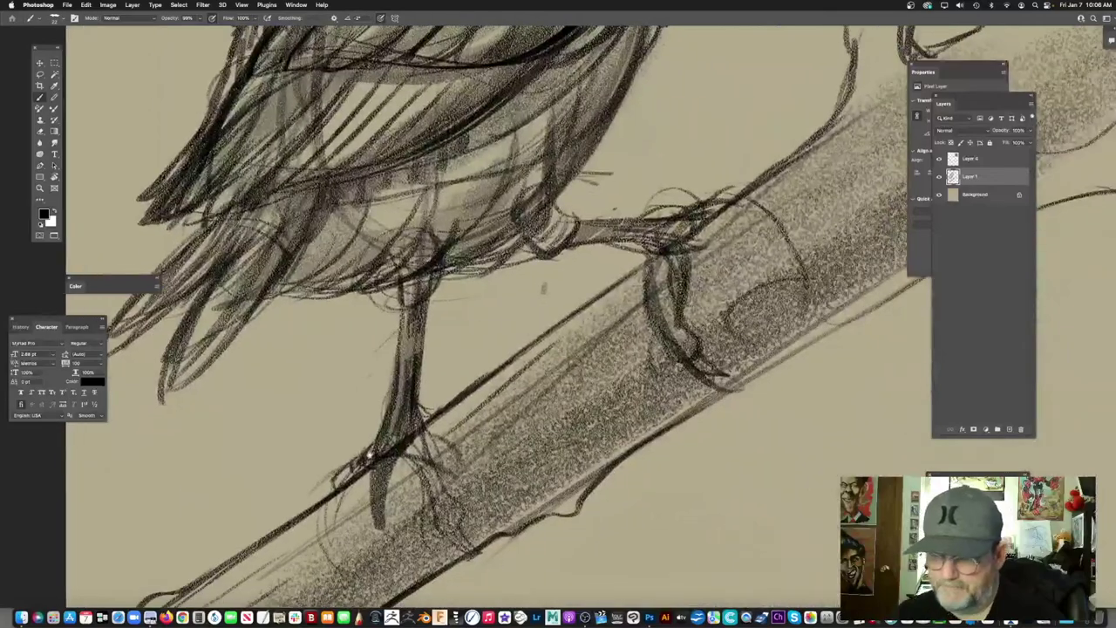
pyautogui.scroll(-3, 558, 314)
pyautogui.hscroll(-1, 558, 314)
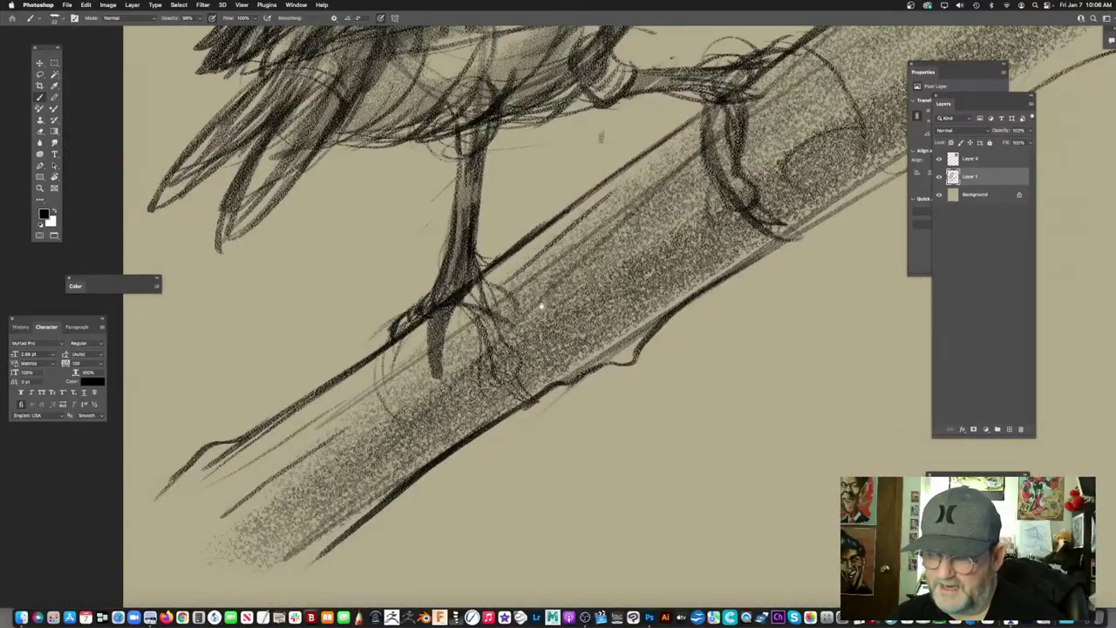
pyautogui.scroll(4, 542, 306)
pyautogui.hscroll(3, 542, 306)
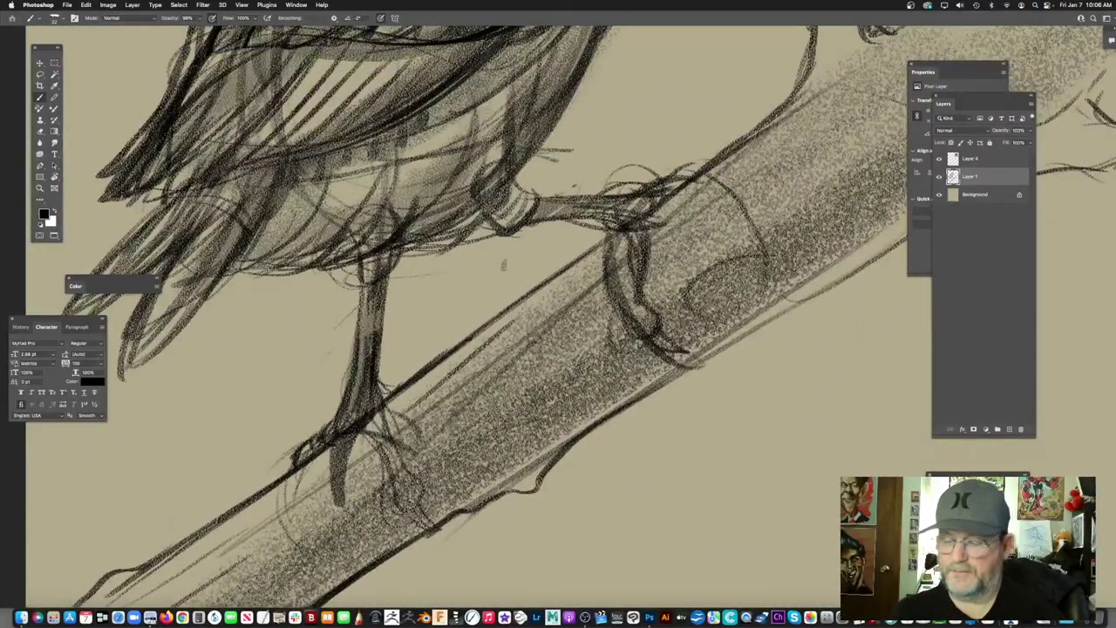
pyautogui.moveTo(437, 462); pyautogui.dragTo(411, 360)
pyautogui.moveTo(610, 209); pyautogui.dragTo(349, 502)
pyautogui.moveTo(510, 246); pyautogui.dragTo(413, 452)
pyautogui.scroll(-2, 412, 452)
pyautogui.scroll(5, 411, 461)
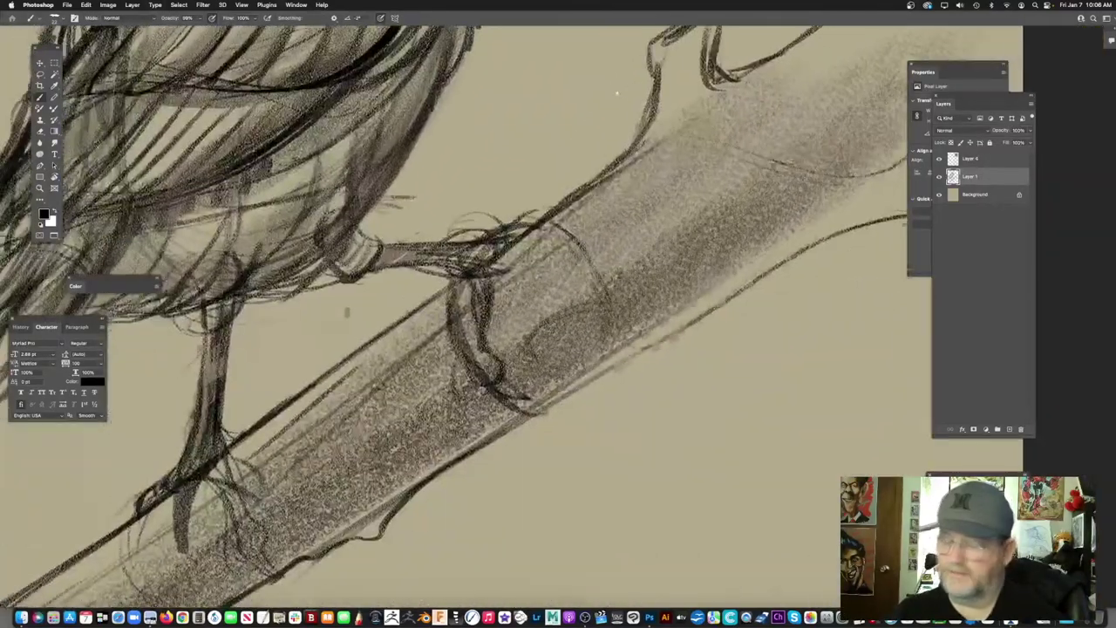
pyautogui.moveTo(302, 301); pyautogui.dragTo(333, 347)
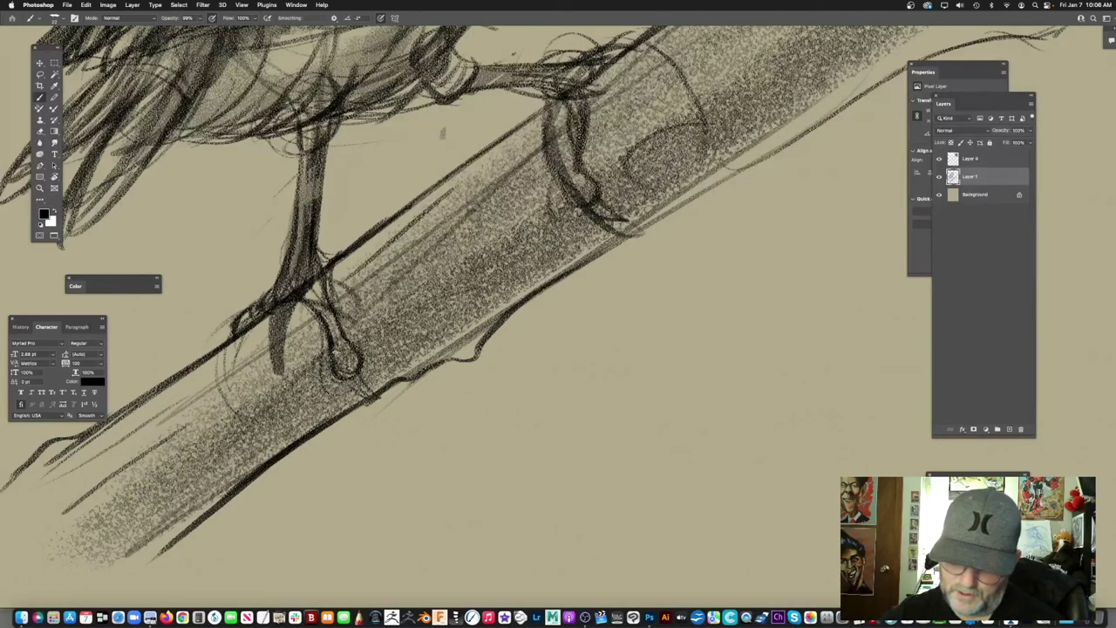
pyautogui.scroll(2, 511, 252)
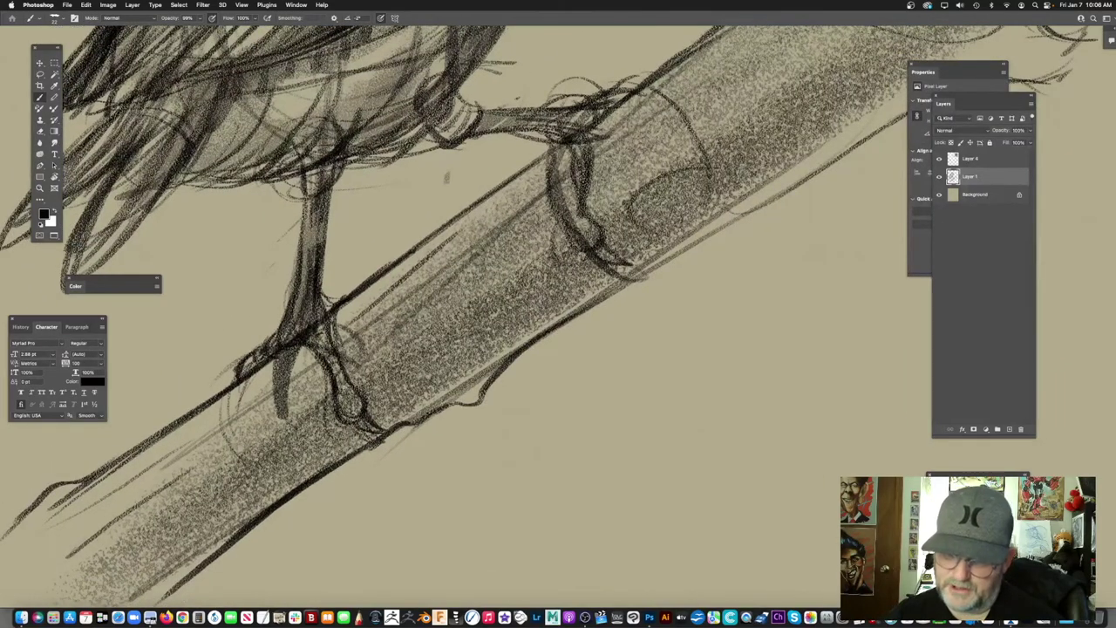
pyautogui.moveTo(569, 263); pyautogui.dragTo(489, 427)
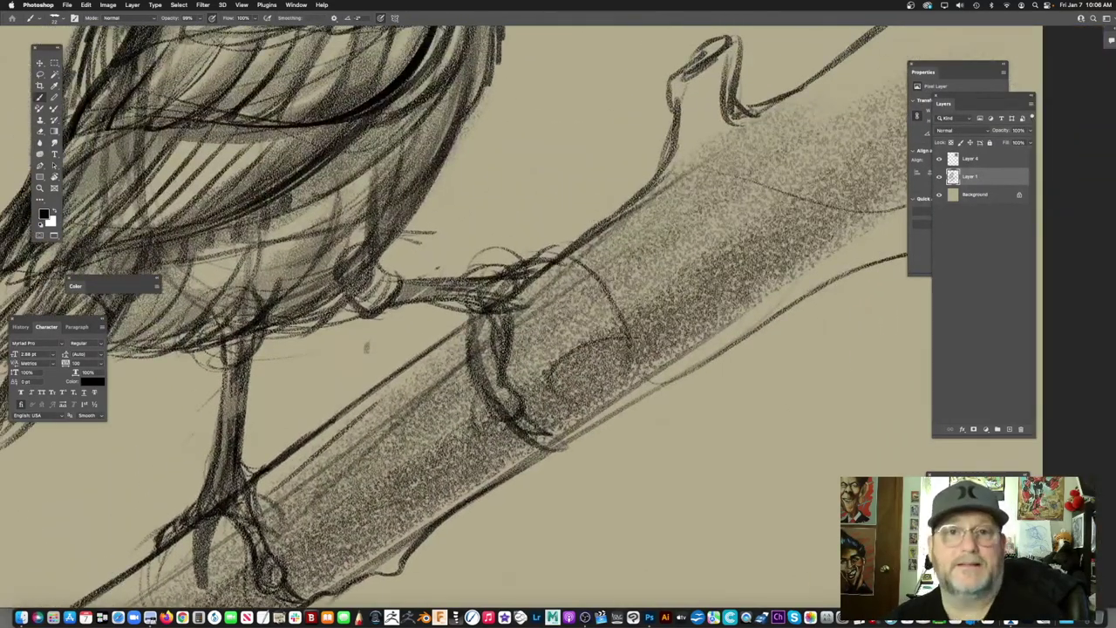
# Step: Darken the joint of the forward leg and add short feather strokes along the belly's lower edge
pyautogui.scroll(2, 523, 314)
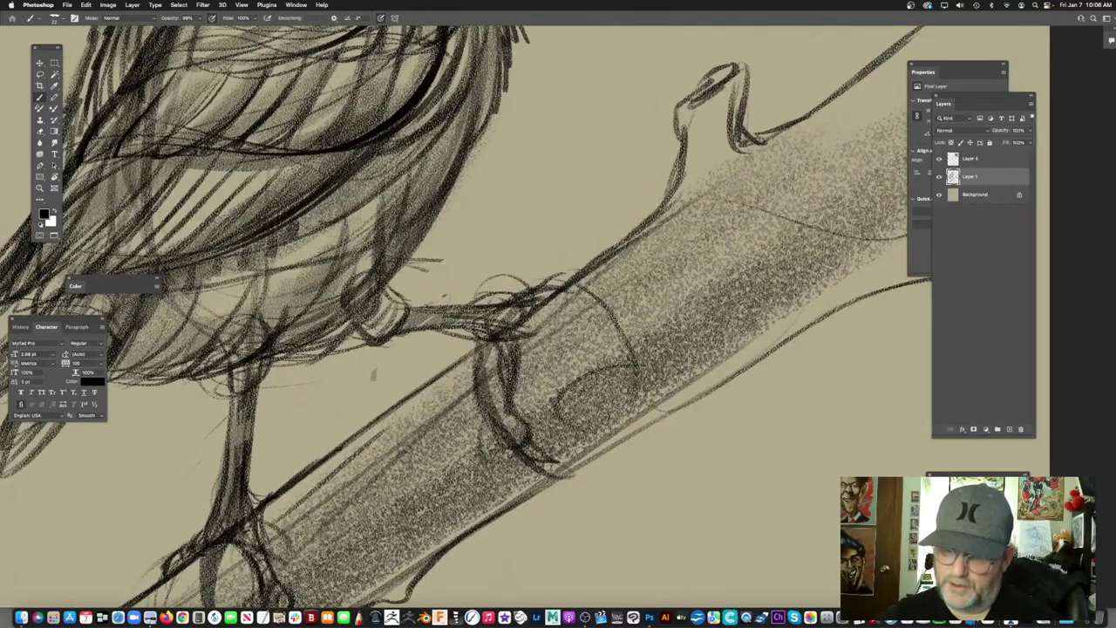
pyautogui.scroll(-2, 431, 315)
pyautogui.scroll(-10, 417, 260)
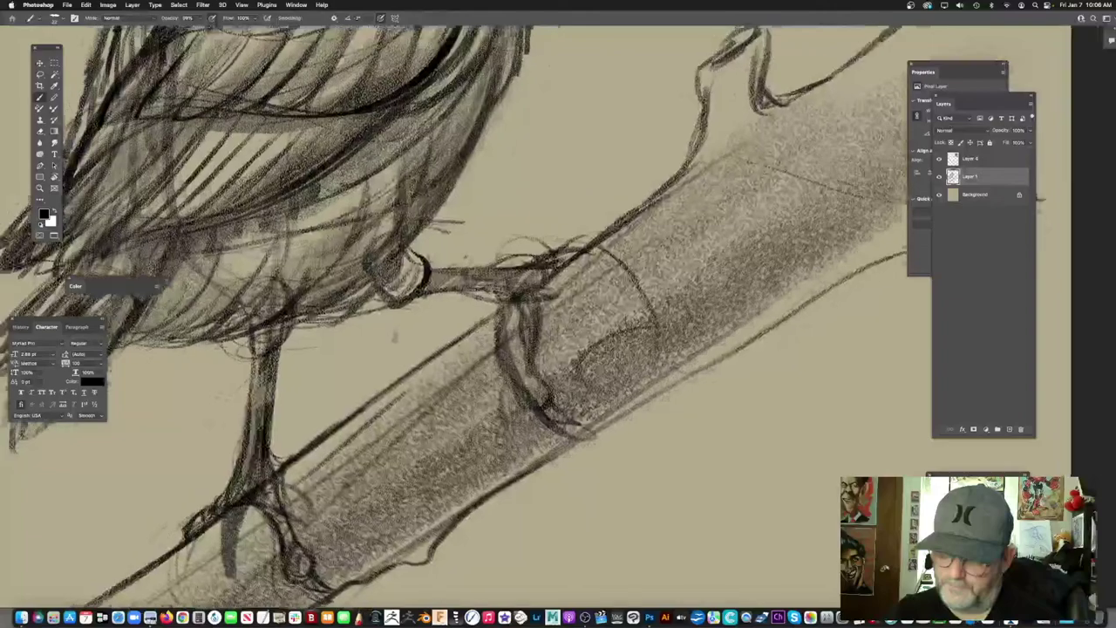
pyautogui.scroll(10, 502, 311)
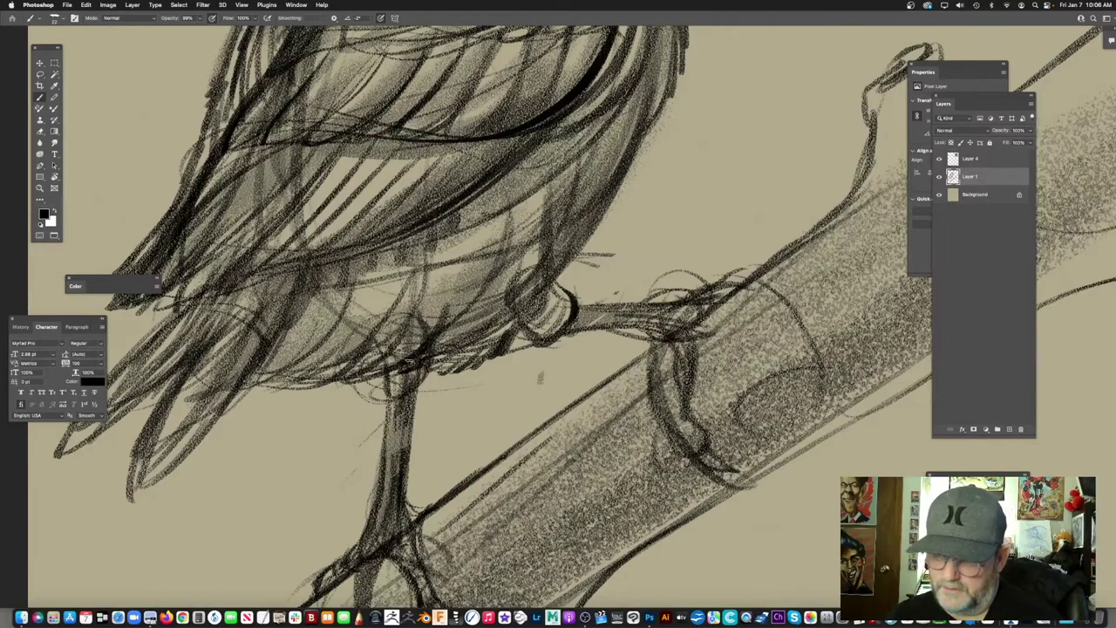
pyautogui.moveTo(660, 149); pyautogui.dragTo(523, 276)
pyautogui.moveTo(281, 415); pyautogui.dragTo(376, 316)
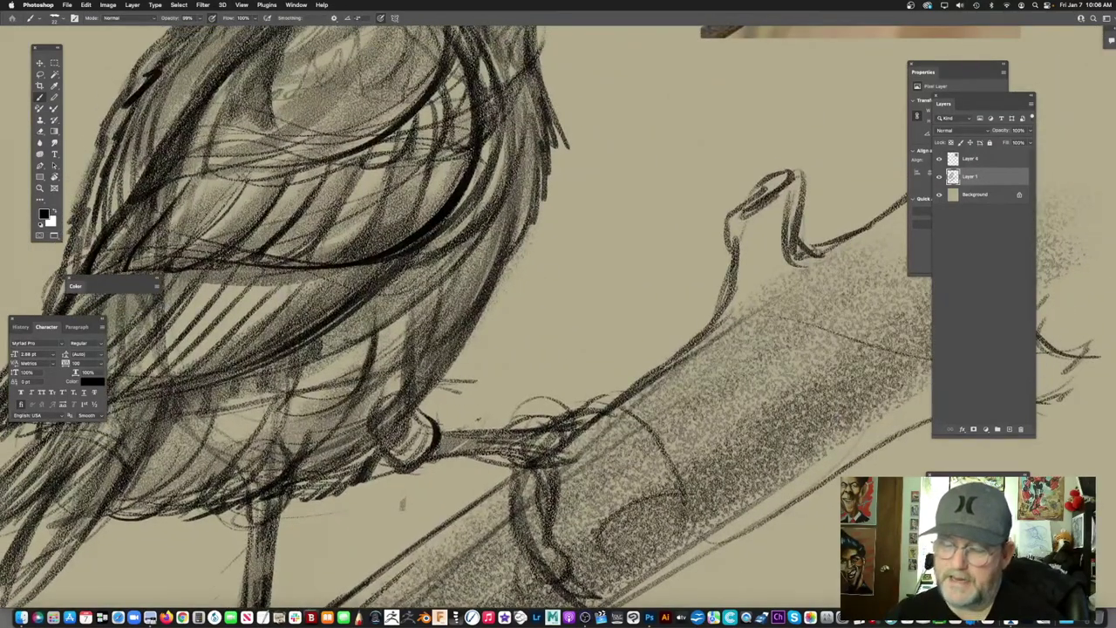
# Step: Add dark feather strokes on the flank and ragged feather tips along the lower breast outline
pyautogui.moveTo(395, 367); pyautogui.dragTo(435, 262)
pyautogui.moveTo(448, 332); pyautogui.dragTo(449, 332)
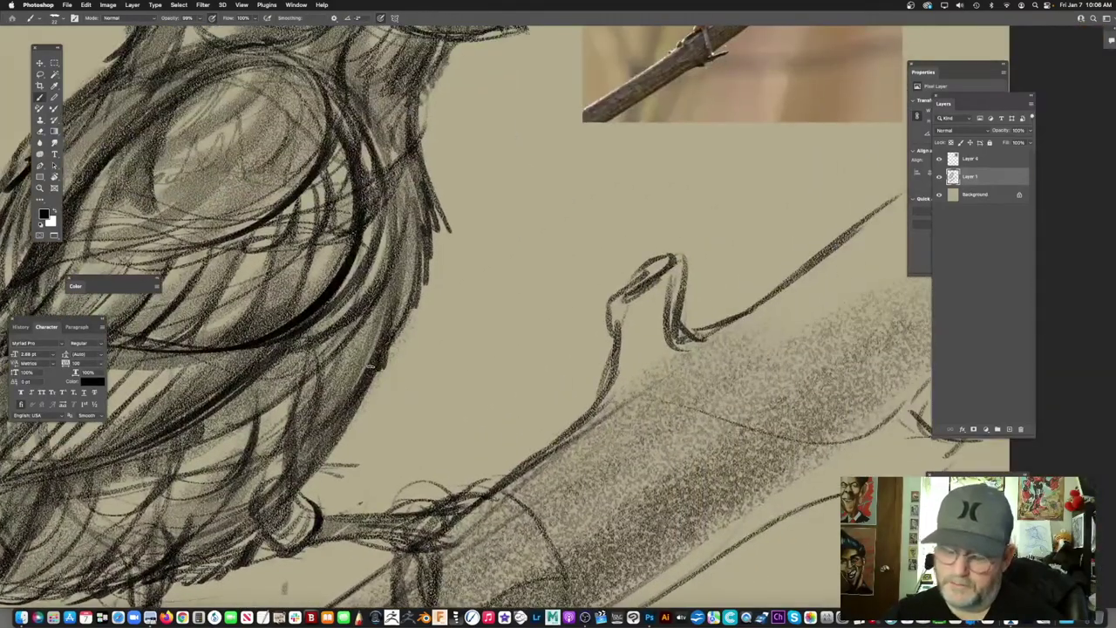
pyautogui.moveTo(375, 376); pyautogui.dragTo(349, 430)
pyautogui.moveTo(362, 414); pyautogui.dragTo(423, 290)
pyautogui.moveTo(408, 288); pyautogui.dragTo(381, 334)
pyautogui.moveTo(491, 253); pyautogui.dragTo(427, 387)
pyautogui.moveTo(460, 280); pyautogui.dragTo(525, 290)
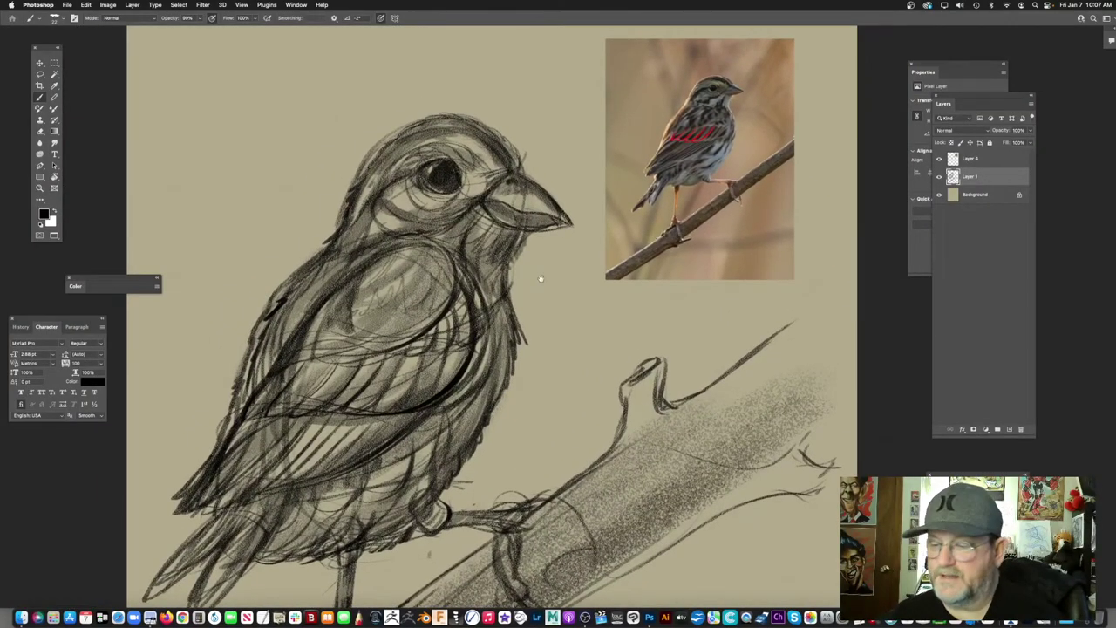
pyautogui.moveTo(541, 279); pyautogui.dragTo(530, 302)
pyautogui.moveTo(461, 423); pyautogui.dragTo(486, 416)
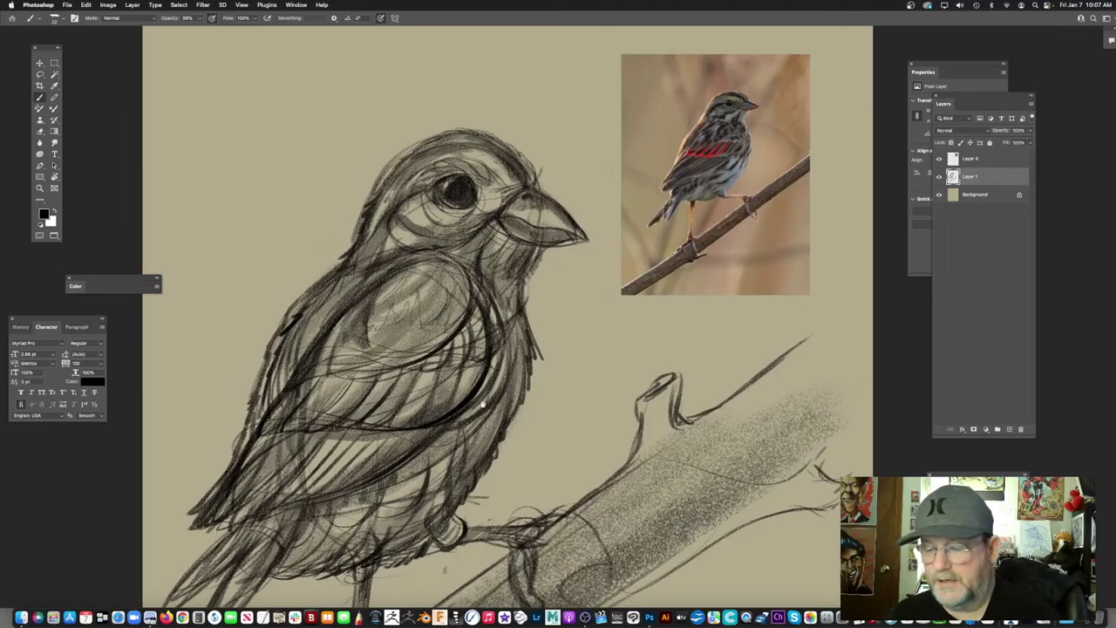
# Step: Break up the back outline below the nape with short, ragged feather strokes
pyautogui.scroll(4, 485, 417)
pyautogui.hscroll(-2, 408, 277)
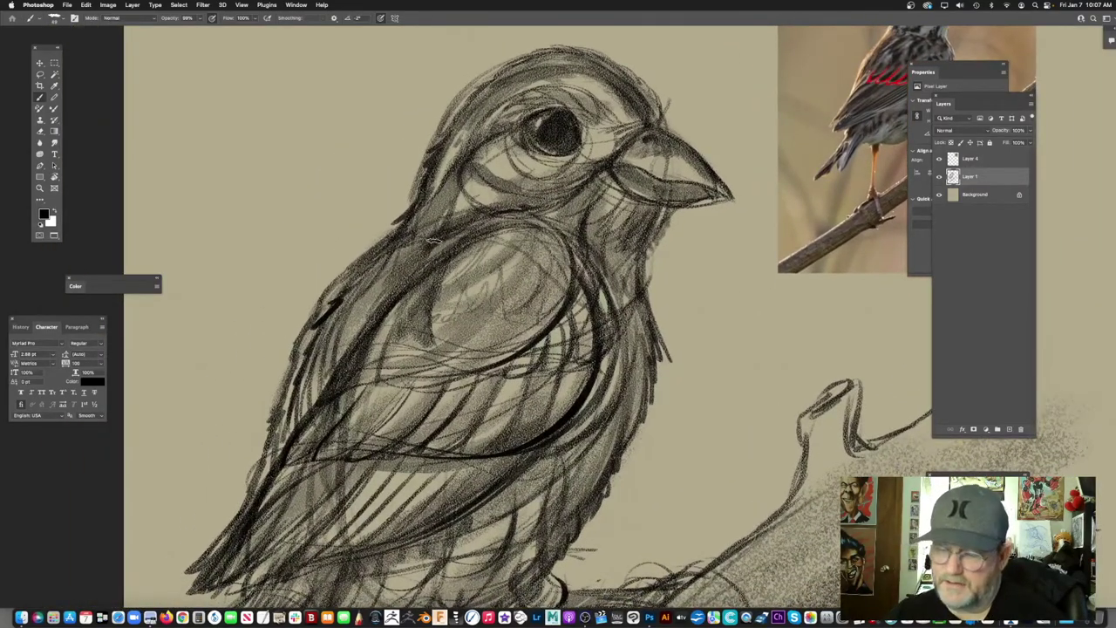
pyautogui.moveTo(382, 255)
pyautogui.mouseDown()
pyautogui.moveTo(349, 321)
pyautogui.moveTo(399, 282)
pyautogui.moveTo(391, 259)
pyautogui.mouseUp()
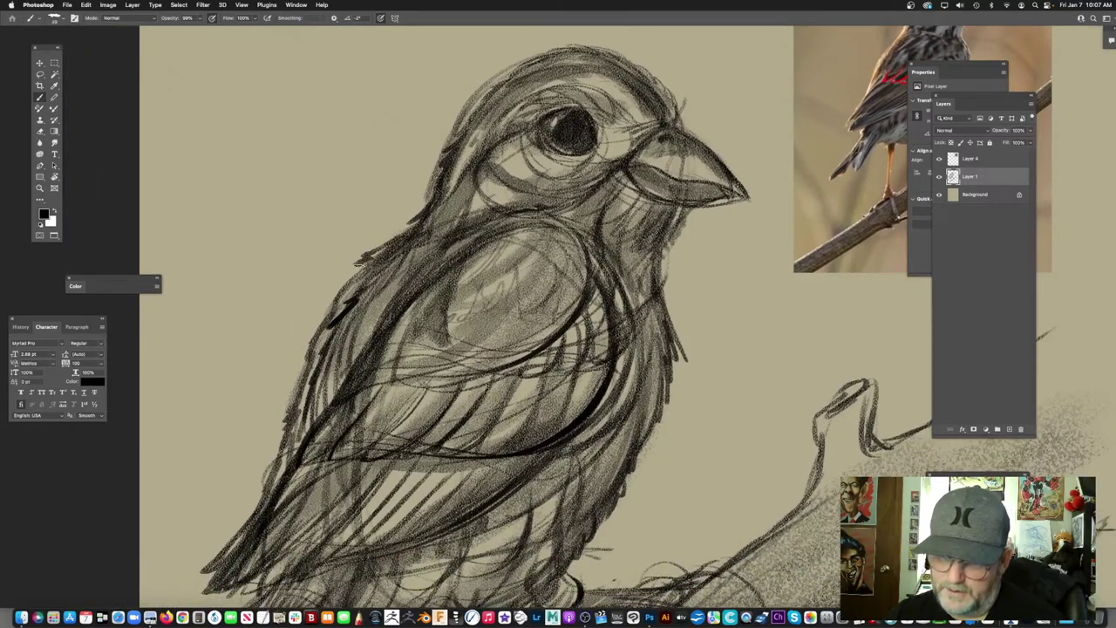
pyautogui.scroll(-2, 310, 332)
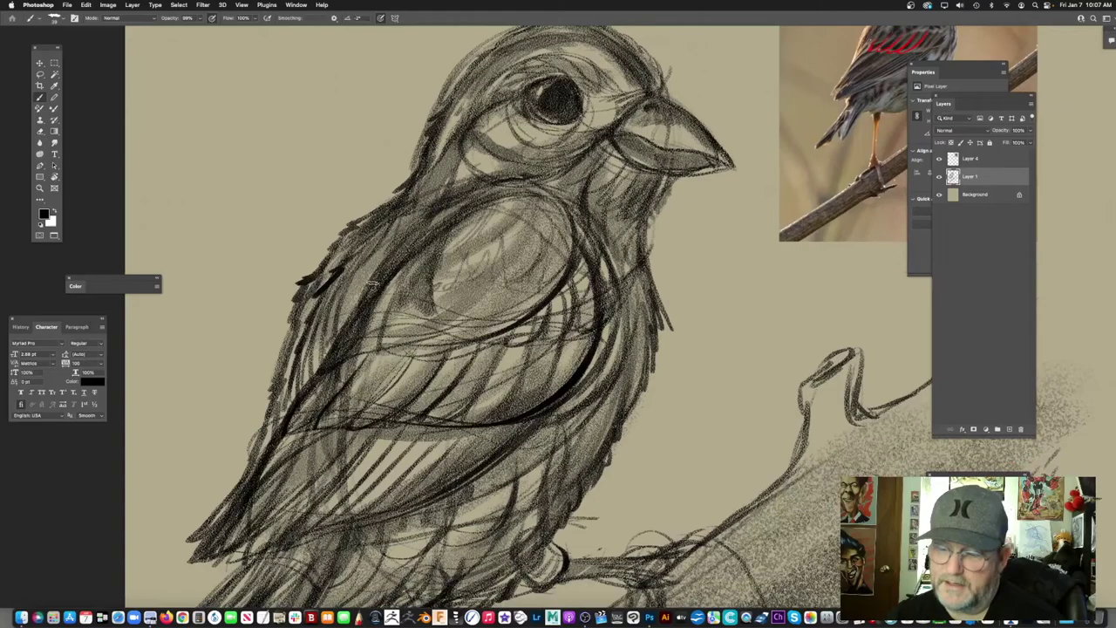
pyautogui.moveTo(388, 212); pyautogui.dragTo(420, 160)
pyautogui.moveTo(480, 202)
pyautogui.mouseDown()
pyautogui.moveTo(421, 333)
pyautogui.moveTo(447, 228)
pyautogui.mouseUp()
pyautogui.moveTo(350, 246); pyautogui.dragTo(338, 282)
pyautogui.moveTo(630, 198); pyautogui.dragTo(552, 270)
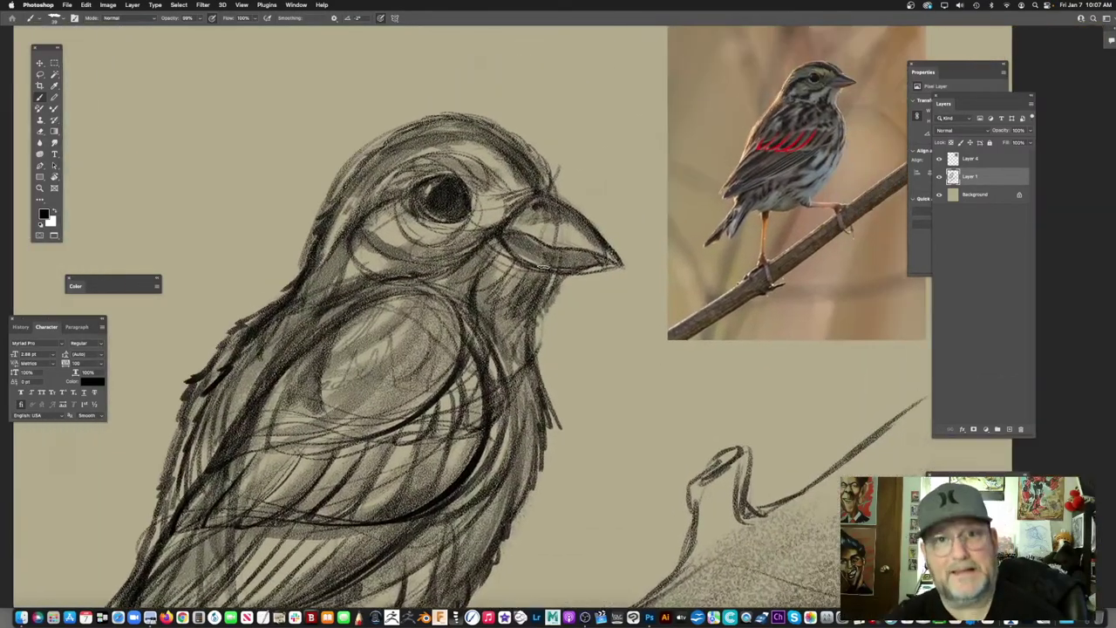
# Step: Add bold dark strokes between the covert feathers across the middle of the wing
pyautogui.moveTo(406, 503); pyautogui.dragTo(514, 254)
pyautogui.scroll(-2, 515, 255)
pyautogui.scroll(3, 515, 255)
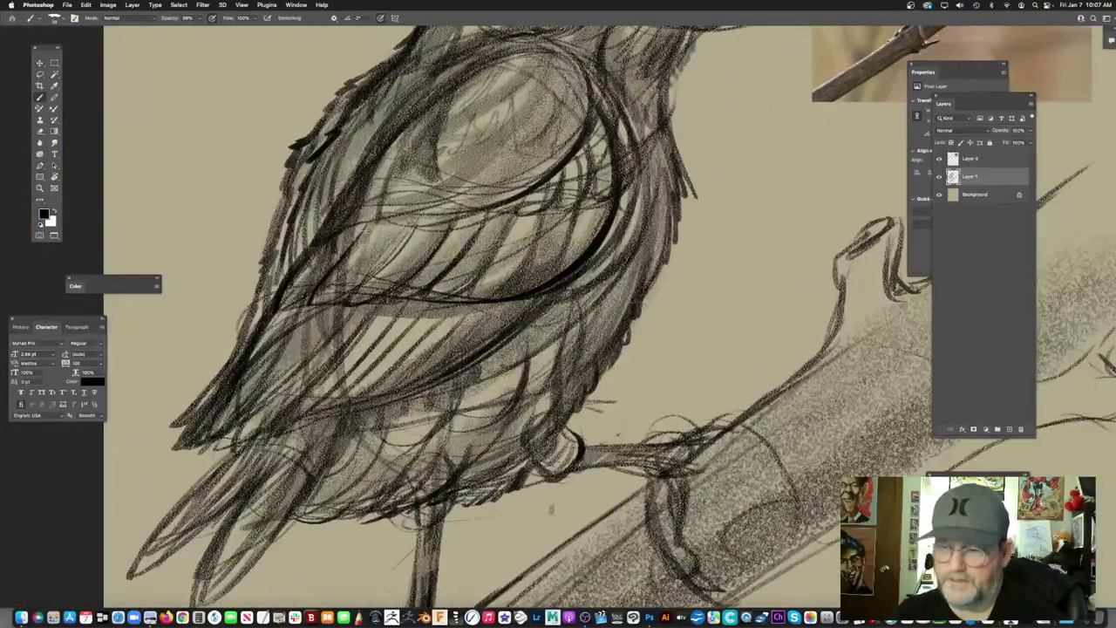
pyautogui.scroll(-4, 386, 260)
pyautogui.scroll(4, 385, 260)
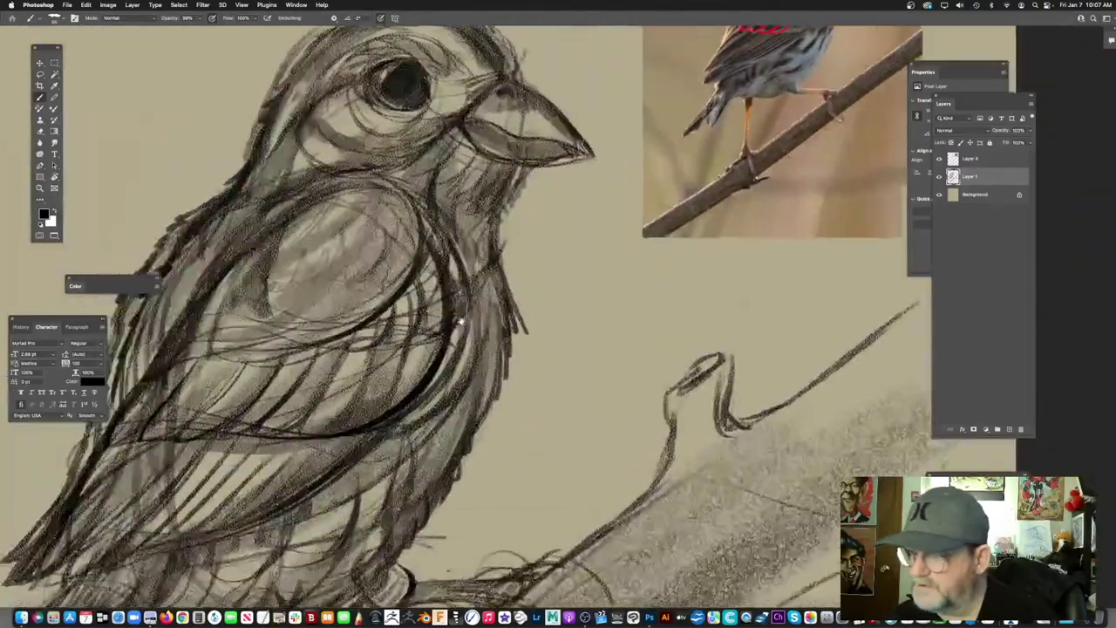
pyautogui.moveTo(439, 255); pyautogui.dragTo(365, 327)
pyautogui.moveTo(384, 264); pyautogui.dragTo(302, 346)
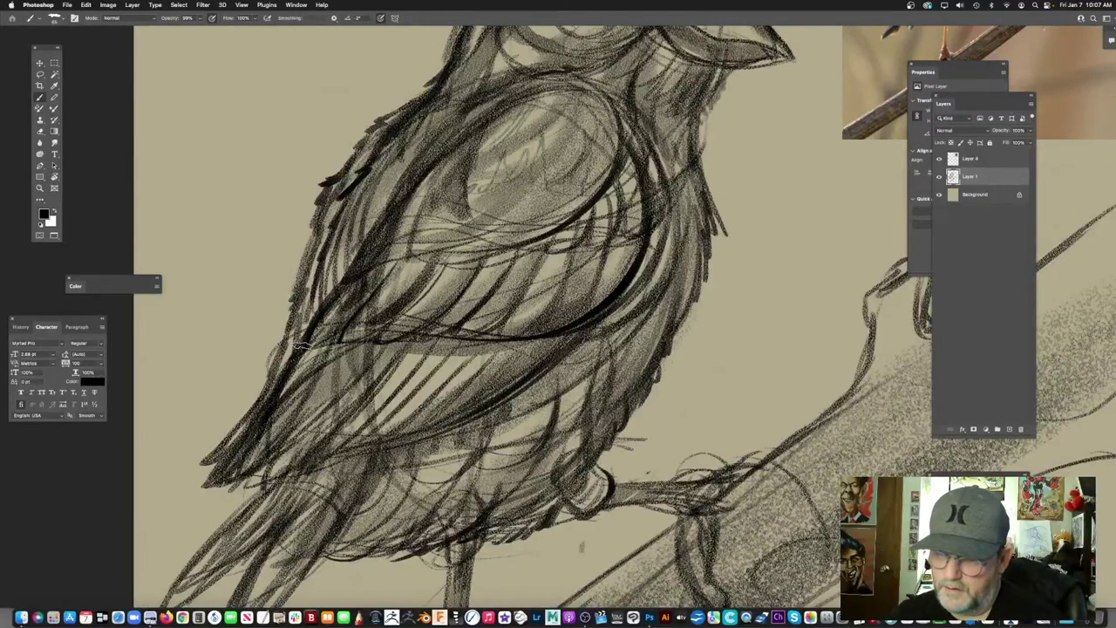
pyautogui.moveTo(478, 256); pyautogui.dragTo(410, 324)
pyautogui.moveTo(520, 246)
pyautogui.mouseDown()
pyautogui.moveTo(452, 316)
pyautogui.moveTo(489, 312)
pyautogui.mouseUp()
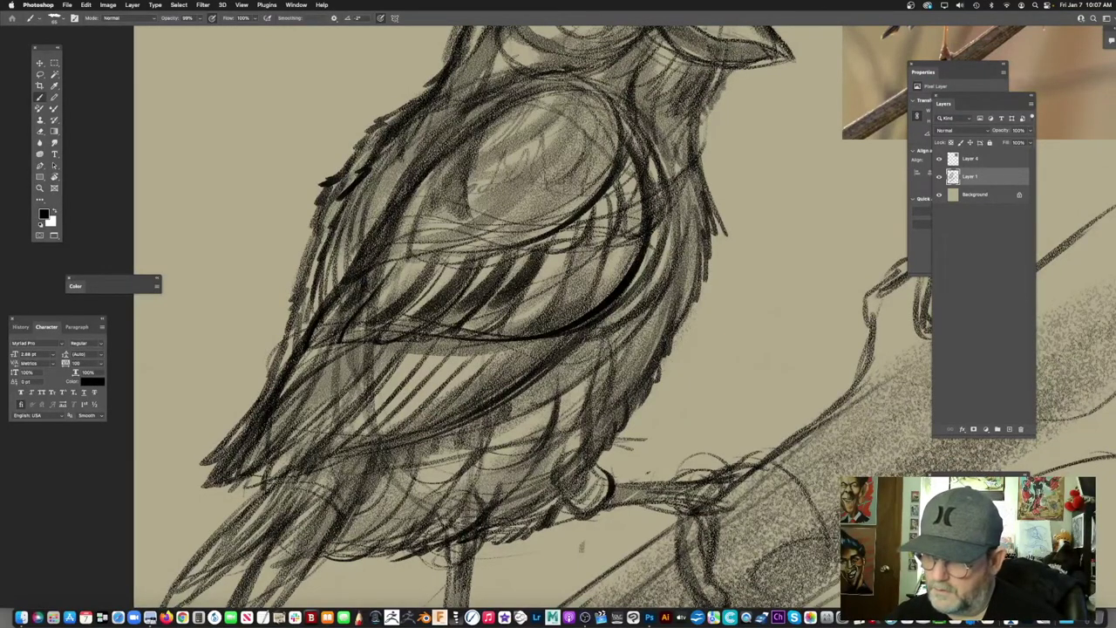
pyautogui.moveTo(579, 230); pyautogui.dragTo(522, 314)
pyautogui.moveTo(662, 249); pyautogui.dragTo(457, 301)
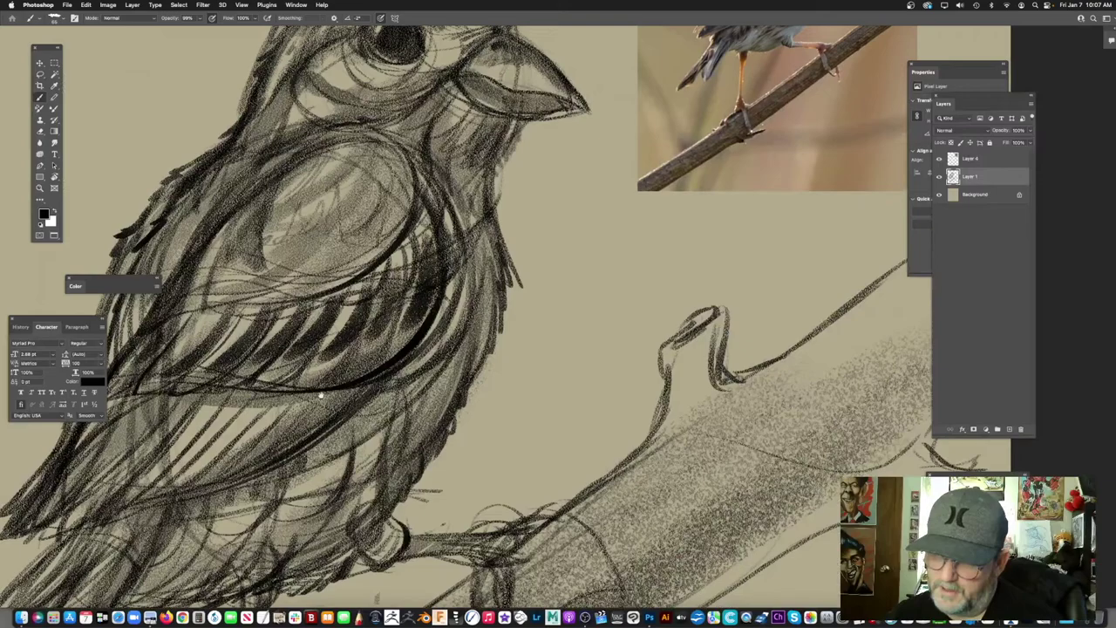
# Step: Add rows of short dark feather marks across the rounded shoulder patch of the wing
pyautogui.moveTo(295, 426); pyautogui.dragTo(456, 356)
pyautogui.scroll(-10, 576, 284)
pyautogui.scroll(8, 603, 277)
pyautogui.moveTo(602, 278); pyautogui.dragTo(482, 358)
pyautogui.scroll(4, 475, 304)
pyautogui.moveTo(396, 227)
pyautogui.mouseDown()
pyautogui.moveTo(416, 257)
pyautogui.moveTo(369, 359)
pyautogui.moveTo(449, 274)
pyautogui.mouseUp()
pyautogui.press('super+z')
pyautogui.moveTo(399, 307); pyautogui.dragTo(364, 352)
pyautogui.moveTo(351, 338)
pyautogui.mouseDown()
pyautogui.moveTo(324, 369)
pyautogui.moveTo(284, 383)
pyautogui.mouseUp()
pyautogui.moveTo(420, 259); pyautogui.dragTo(415, 283)
pyautogui.moveTo(386, 279)
pyautogui.mouseDown()
pyautogui.moveTo(361, 314)
pyautogui.moveTo(272, 371)
pyautogui.mouseUp()
pyautogui.moveTo(375, 309)
pyautogui.mouseDown()
pyautogui.moveTo(386, 344)
pyautogui.moveTo(364, 369)
pyautogui.mouseUp()
pyautogui.moveTo(405, 290)
pyautogui.mouseDown()
pyautogui.moveTo(389, 322)
pyautogui.moveTo(357, 336)
pyautogui.mouseUp()
pyautogui.moveTo(338, 330); pyautogui.dragTo(316, 353)
# Step: Darken the stripe running back from the eye and the lower edge of the cheek
pyautogui.moveTo(504, 249)
pyautogui.mouseDown()
pyautogui.moveTo(376, 386)
pyautogui.moveTo(419, 385)
pyautogui.moveTo(584, 326)
pyautogui.mouseUp()
pyautogui.moveTo(327, 268); pyautogui.dragTo(277, 351)
pyautogui.press('super+z')
pyautogui.moveTo(322, 264); pyautogui.dragTo(322, 284)
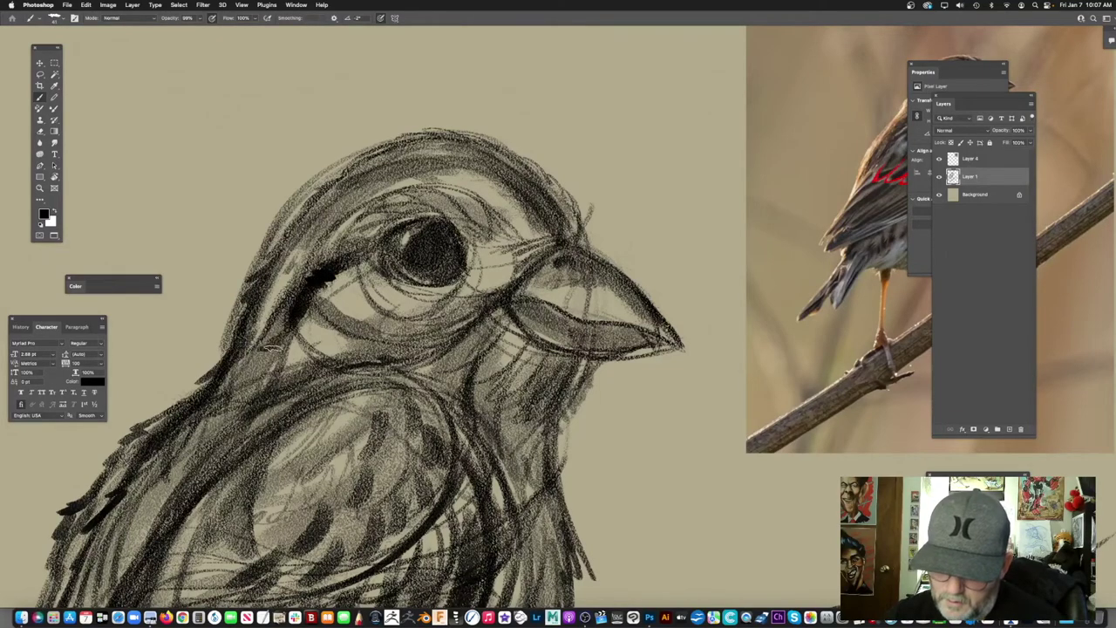
pyautogui.moveTo(273, 347); pyautogui.dragTo(242, 390)
pyautogui.moveTo(499, 321)
pyautogui.mouseDown()
pyautogui.moveTo(449, 361)
pyautogui.moveTo(566, 317)
pyautogui.moveTo(488, 349)
pyautogui.moveTo(513, 331)
pyautogui.moveTo(515, 307)
pyautogui.moveTo(440, 284)
pyautogui.moveTo(362, 349)
pyautogui.moveTo(250, 365)
pyautogui.mouseUp()
pyautogui.press('super+0')
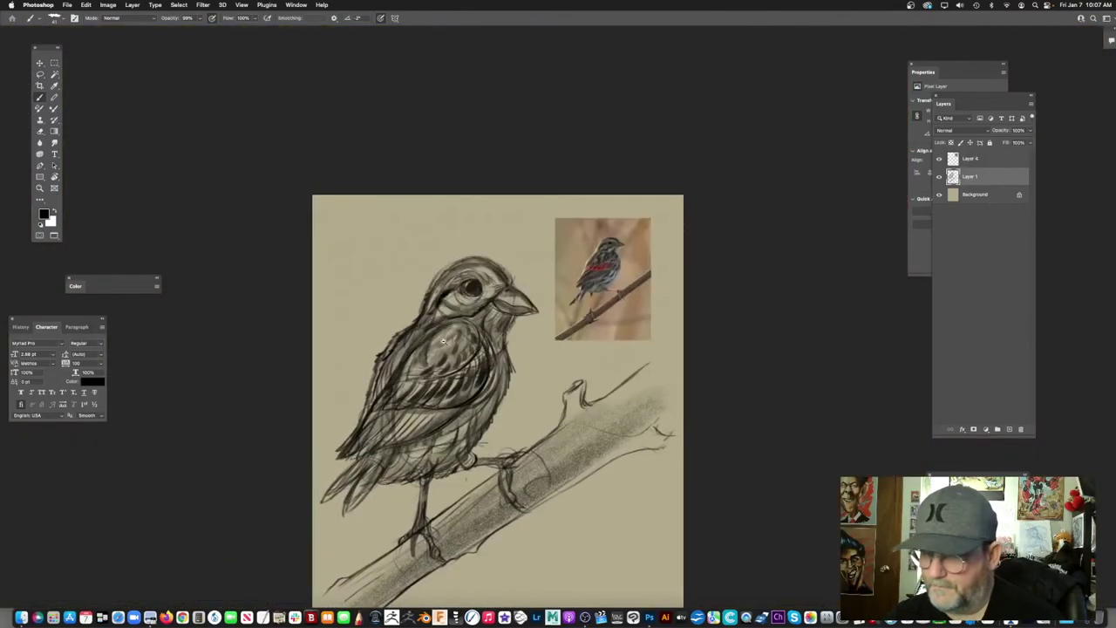
# Step: Darken the stripe running from the corner of the beak down the side of the throat
pyautogui.moveTo(445, 343); pyautogui.dragTo(517, 307)
pyautogui.moveTo(426, 324); pyautogui.dragTo(442, 239)
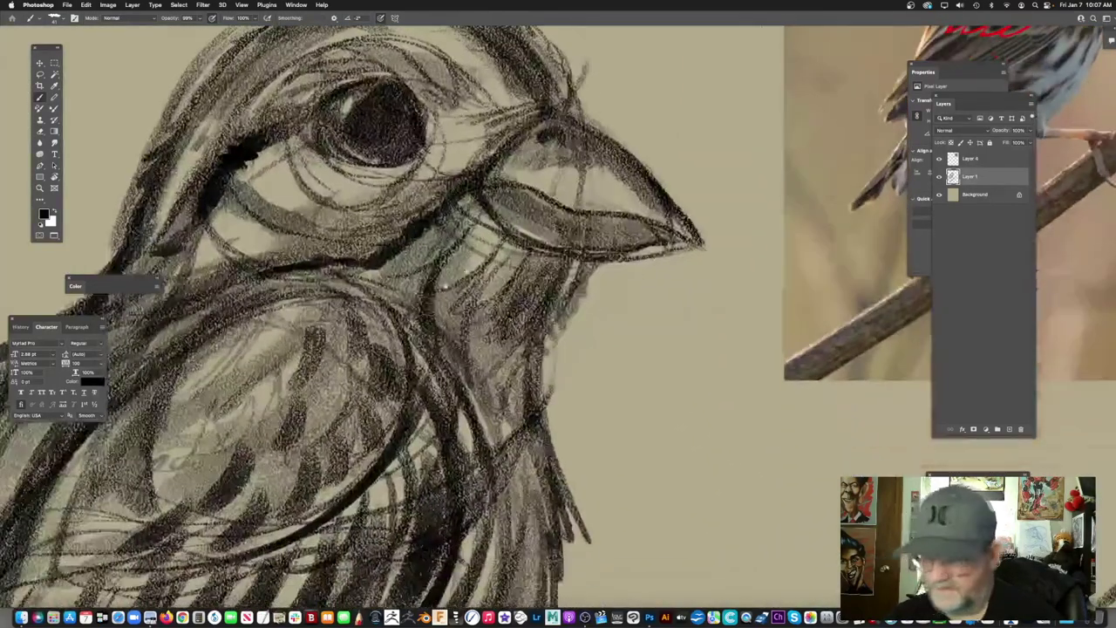
pyautogui.moveTo(394, 283)
pyautogui.mouseDown()
pyautogui.moveTo(457, 358)
pyautogui.moveTo(494, 431)
pyautogui.mouseUp()
pyautogui.moveTo(607, 325); pyautogui.dragTo(560, 370)
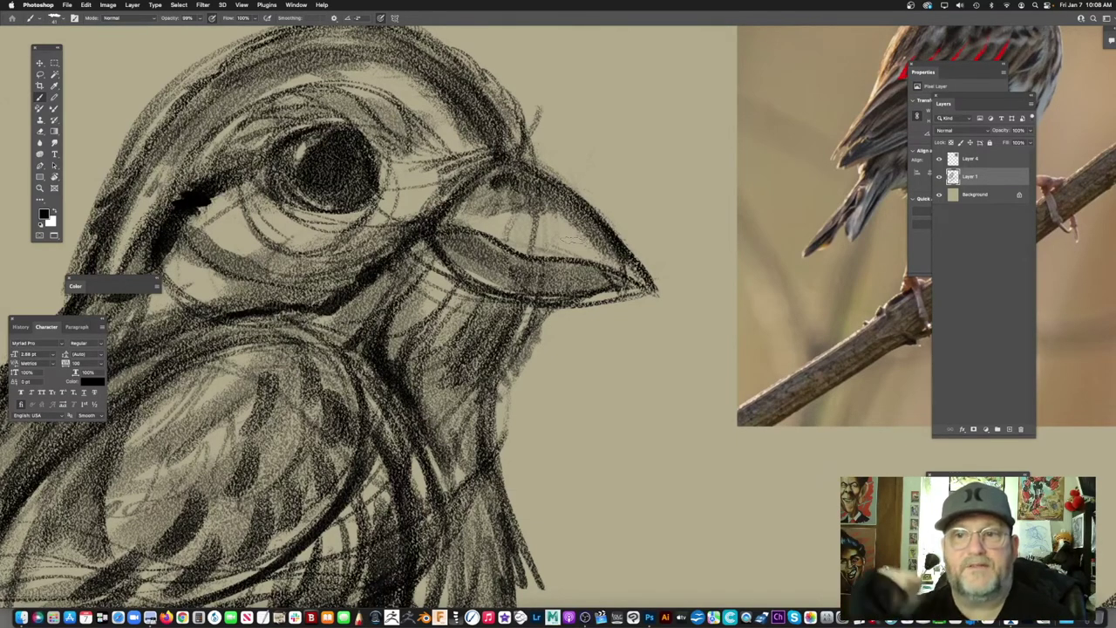
pyautogui.moveTo(575, 281)
pyautogui.mouseDown()
pyautogui.moveTo(370, 375)
pyautogui.moveTo(316, 417)
pyautogui.moveTo(496, 338)
pyautogui.mouseUp()
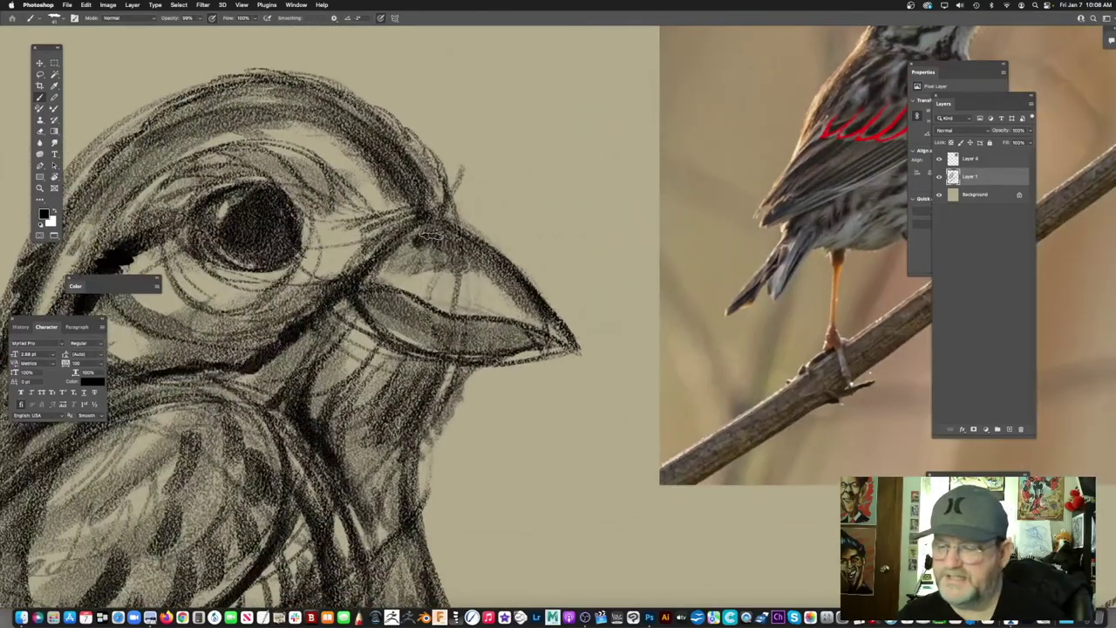
pyautogui.moveTo(486, 227); pyautogui.dragTo(438, 353)
pyautogui.scroll(-2, 438, 352)
pyautogui.hscroll(-3, 437, 352)
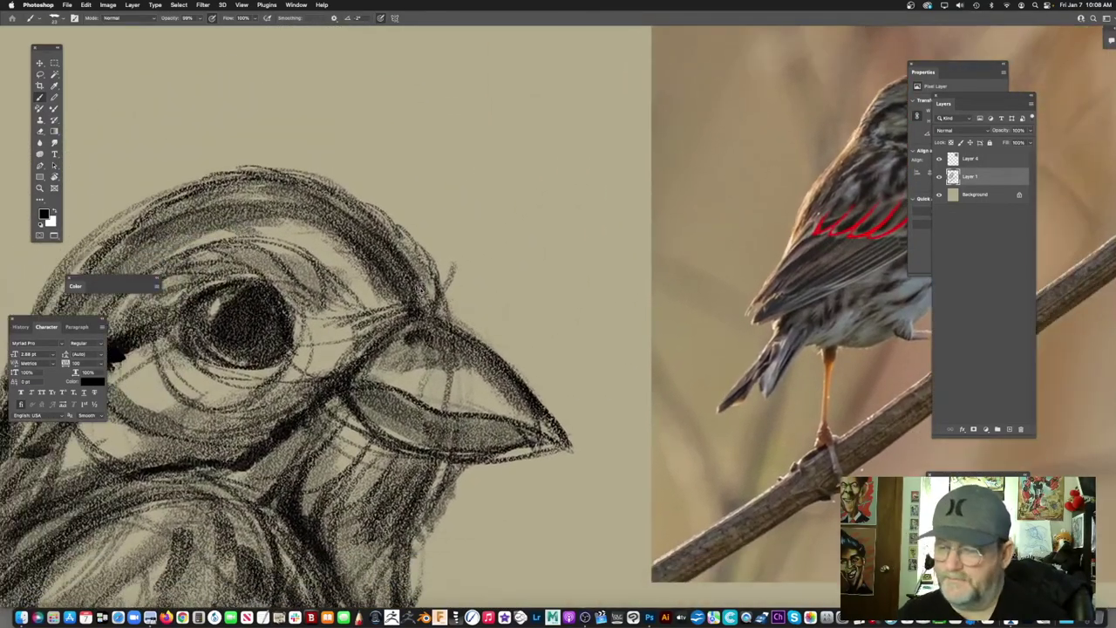
# Step: Add short feather tufts along the outline of the crown and forehead
pyautogui.hscroll(-3, 426, 254)
pyautogui.scroll(2, 427, 254)
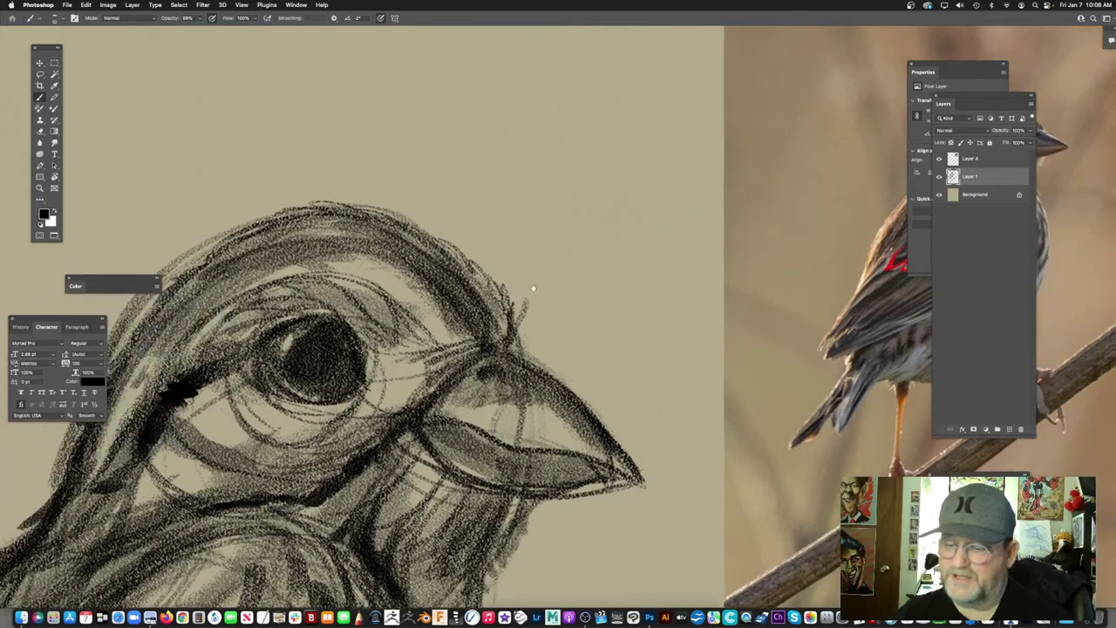
pyautogui.hscroll(-3, 463, 247)
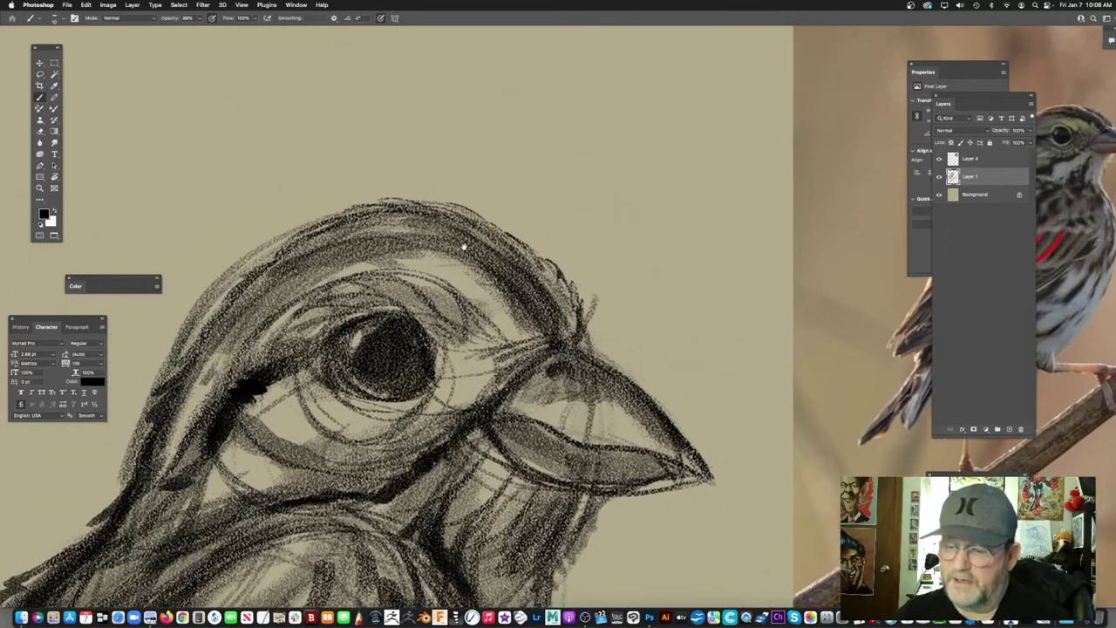
pyautogui.hscroll(-6, 359, 200)
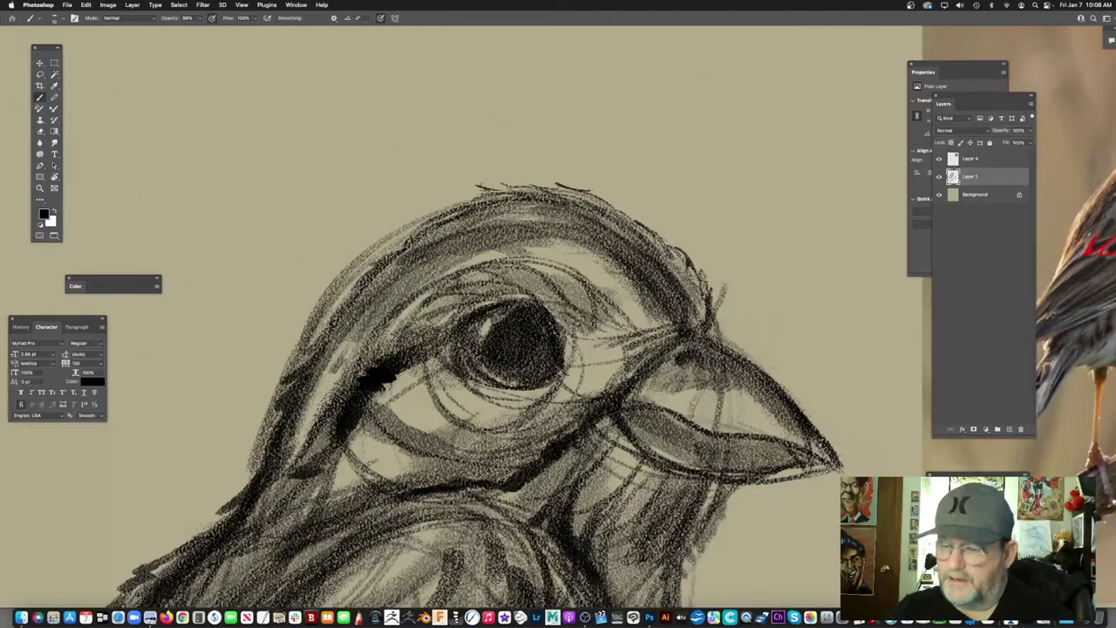
pyautogui.scroll(-10, 360, 203)
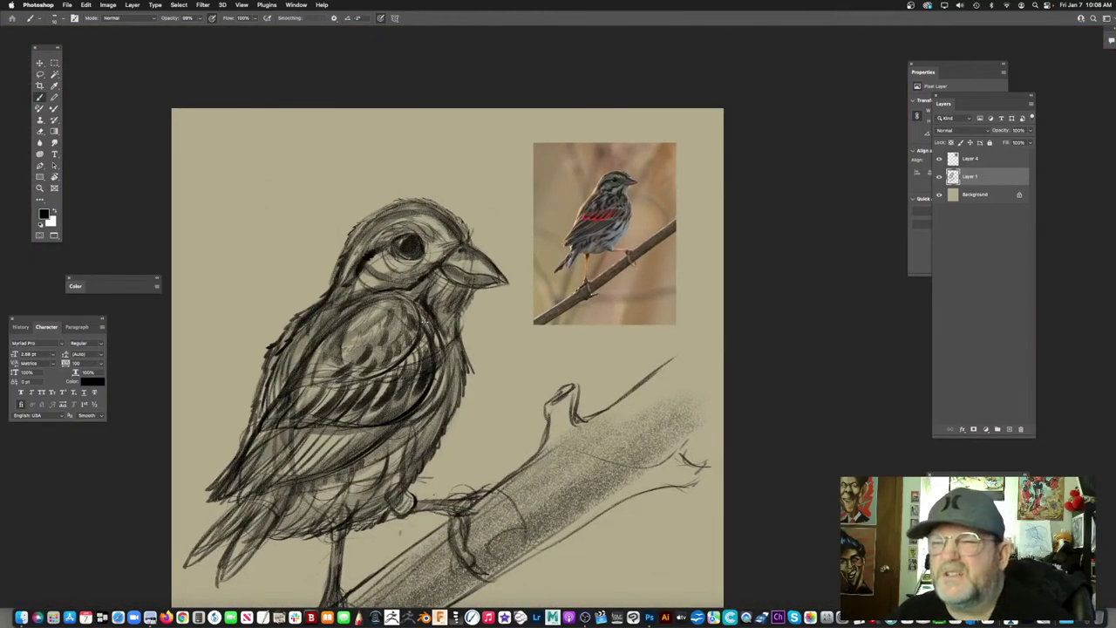
pyautogui.scroll(5, 467, 279)
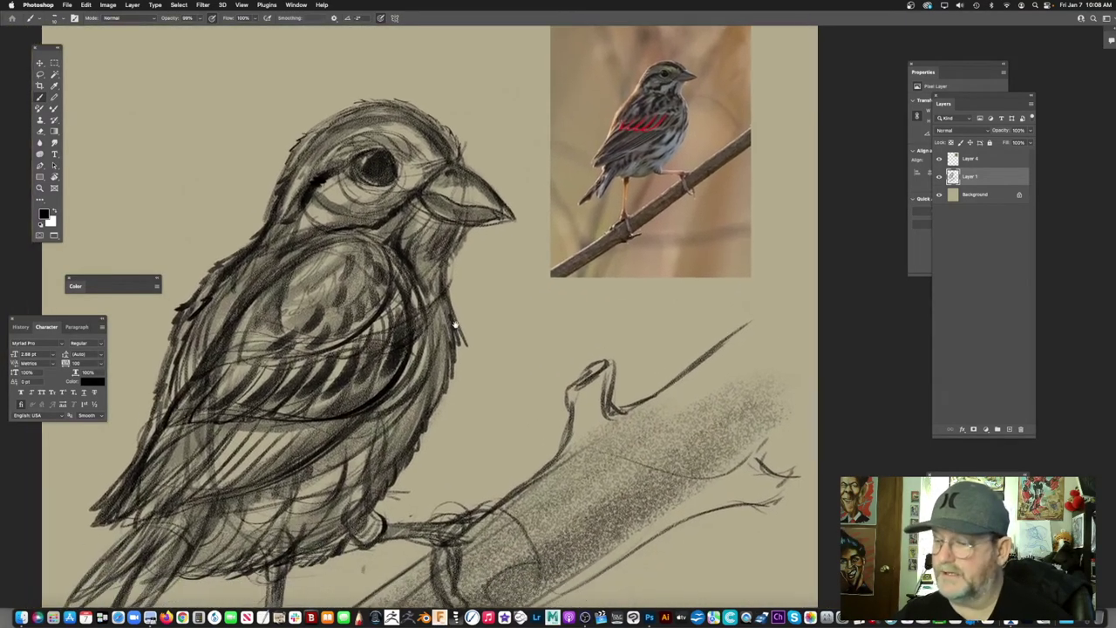
# Step: Darken the breast and flank with streaky feather strokes between the throat and the belly
pyautogui.moveTo(455, 325); pyautogui.dragTo(450, 315)
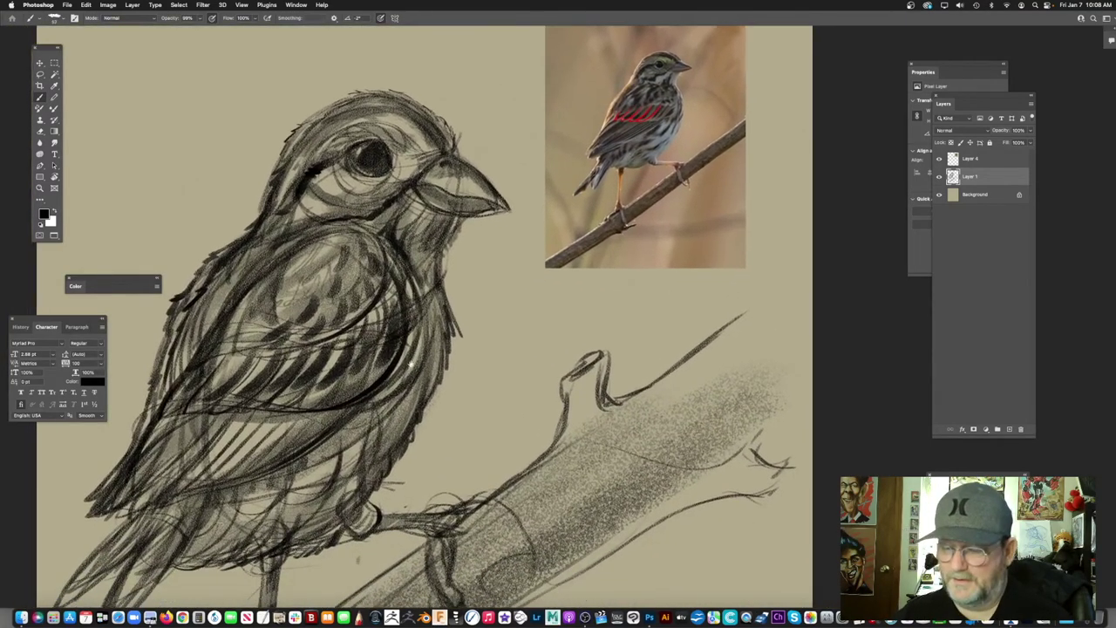
pyautogui.scroll(-2, 419, 345)
pyautogui.press('super+z')
pyautogui.moveTo(436, 281)
pyautogui.mouseDown()
pyautogui.moveTo(437, 293)
pyautogui.moveTo(441, 323)
pyautogui.moveTo(430, 299)
pyautogui.moveTo(418, 354)
pyautogui.mouseUp()
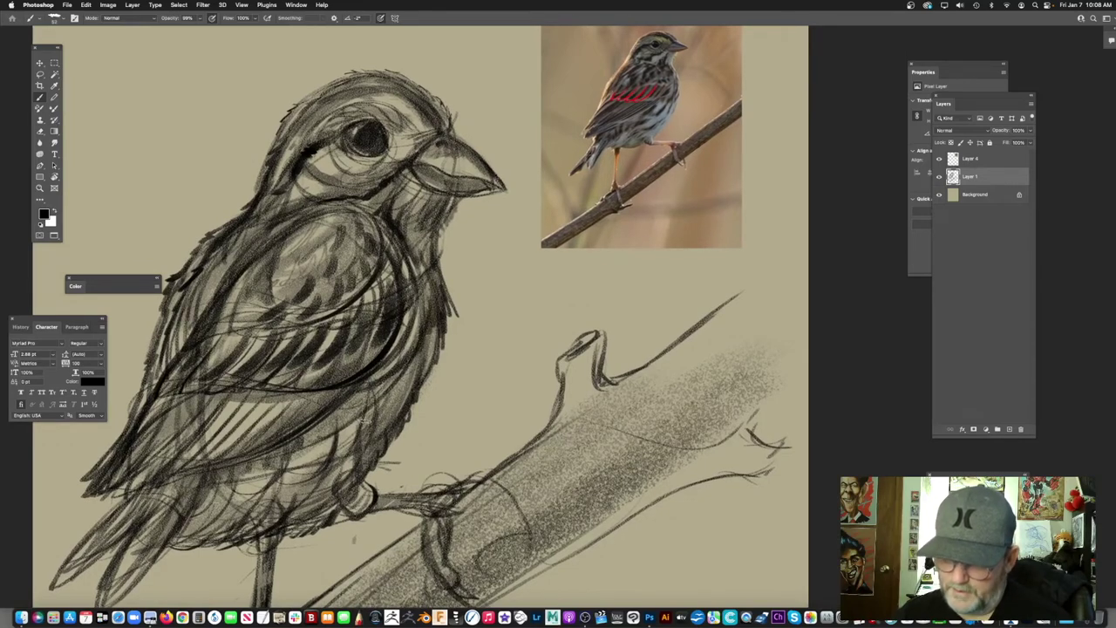
pyautogui.moveTo(381, 397); pyautogui.dragTo(394, 340)
pyautogui.moveTo(432, 255); pyautogui.dragTo(398, 341)
pyautogui.moveTo(352, 419)
pyautogui.mouseDown()
pyautogui.moveTo(369, 452)
pyautogui.moveTo(420, 353)
pyautogui.mouseUp()
pyautogui.moveTo(459, 250)
pyautogui.mouseDown()
pyautogui.moveTo(415, 298)
pyautogui.moveTo(354, 333)
pyautogui.mouseUp()
pyautogui.moveTo(410, 299); pyautogui.dragTo(337, 343)
pyautogui.moveTo(429, 327); pyautogui.dragTo(347, 445)
# Step: Shade the lower belly and the undertail area beneath the wing with broad diagonal strokes
pyautogui.scroll(1, 348, 444)
pyautogui.scroll(-5, 347, 444)
pyautogui.hscroll(-5, 347, 444)
pyautogui.moveTo(293, 353); pyautogui.dragTo(225, 415)
pyautogui.moveTo(349, 342); pyautogui.dragTo(288, 412)
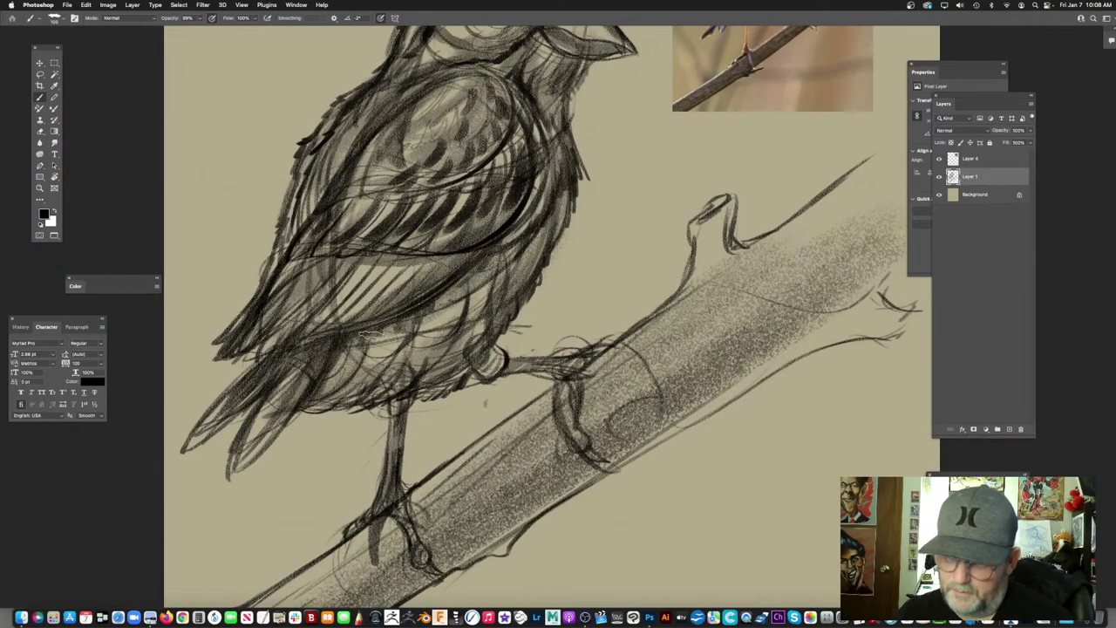
pyautogui.moveTo(377, 363); pyautogui.dragTo(322, 391)
pyautogui.moveTo(411, 328); pyautogui.dragTo(352, 380)
pyautogui.moveTo(444, 309)
pyautogui.mouseDown()
pyautogui.moveTo(412, 367)
pyautogui.moveTo(423, 367)
pyautogui.mouseUp()
pyautogui.moveTo(561, 321)
pyautogui.mouseDown()
pyautogui.moveTo(455, 334)
pyautogui.moveTo(465, 329)
pyautogui.moveTo(398, 409)
pyautogui.mouseUp()
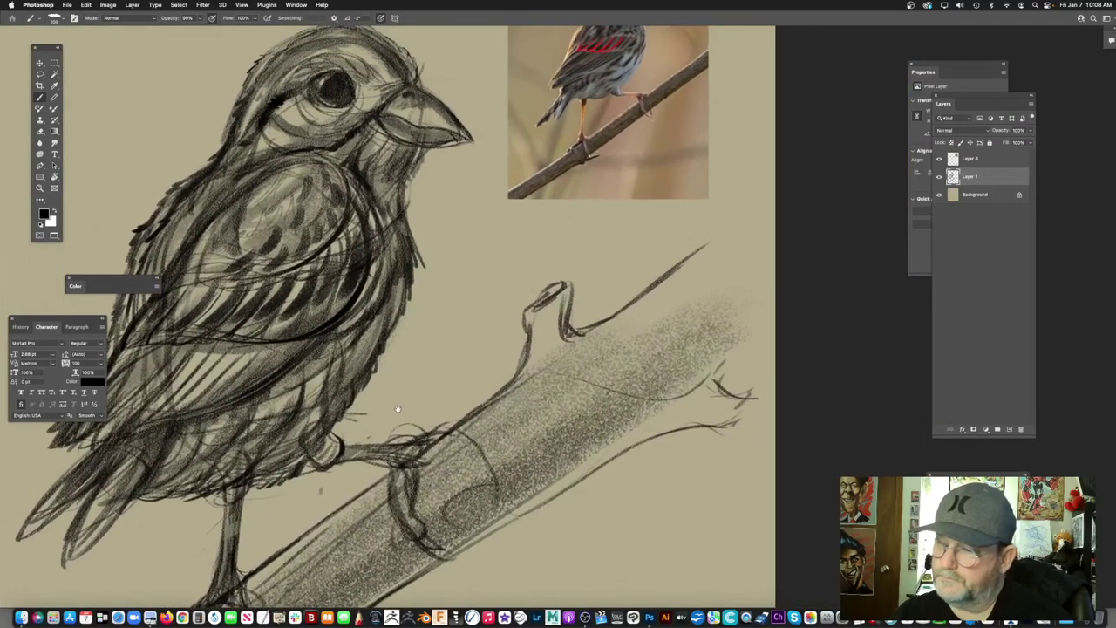
# Step: Darken the outer tail feathers down to their tips
pyautogui.scroll(3, 398, 409)
pyautogui.moveTo(535, 316); pyautogui.dragTo(578, 309)
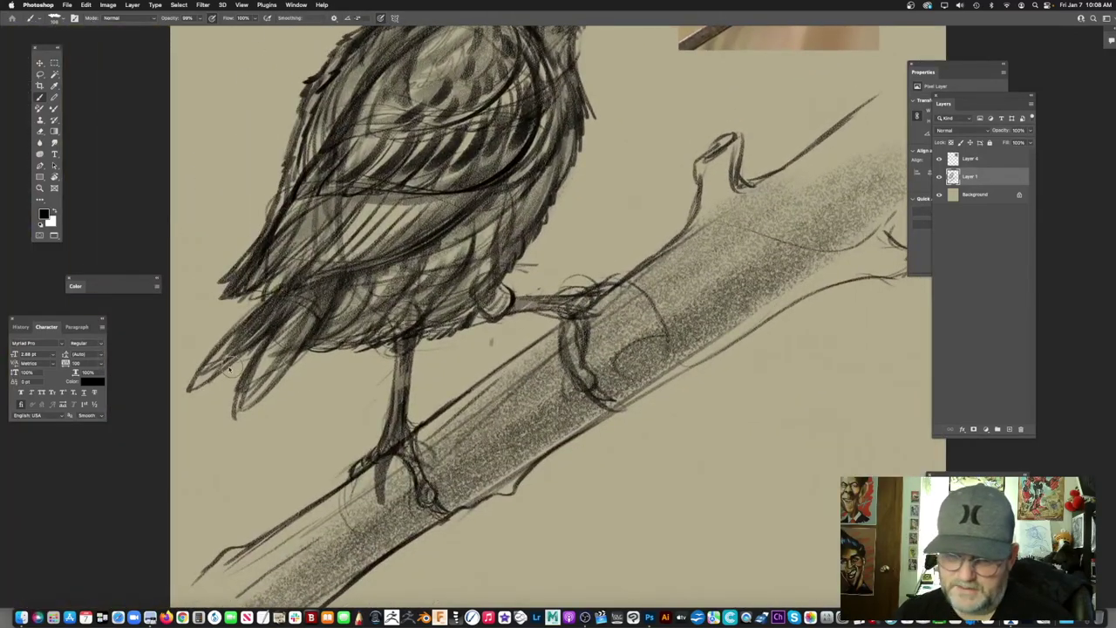
pyautogui.scroll(2, 231, 369)
pyautogui.moveTo(364, 253)
pyautogui.mouseDown()
pyautogui.moveTo(281, 336)
pyautogui.moveTo(248, 416)
pyautogui.moveTo(335, 336)
pyautogui.mouseUp()
pyautogui.moveTo(335, 336)
pyautogui.mouseDown()
pyautogui.moveTo(253, 373)
pyautogui.moveTo(392, 253)
pyautogui.mouseUp()
pyautogui.moveTo(265, 401)
pyautogui.mouseDown()
pyautogui.moveTo(309, 350)
pyautogui.moveTo(249, 412)
pyautogui.mouseUp()
pyautogui.scroll(-6, 466, 312)
pyautogui.scroll(2, 467, 310)
pyautogui.moveTo(544, 320); pyautogui.dragTo(434, 383)
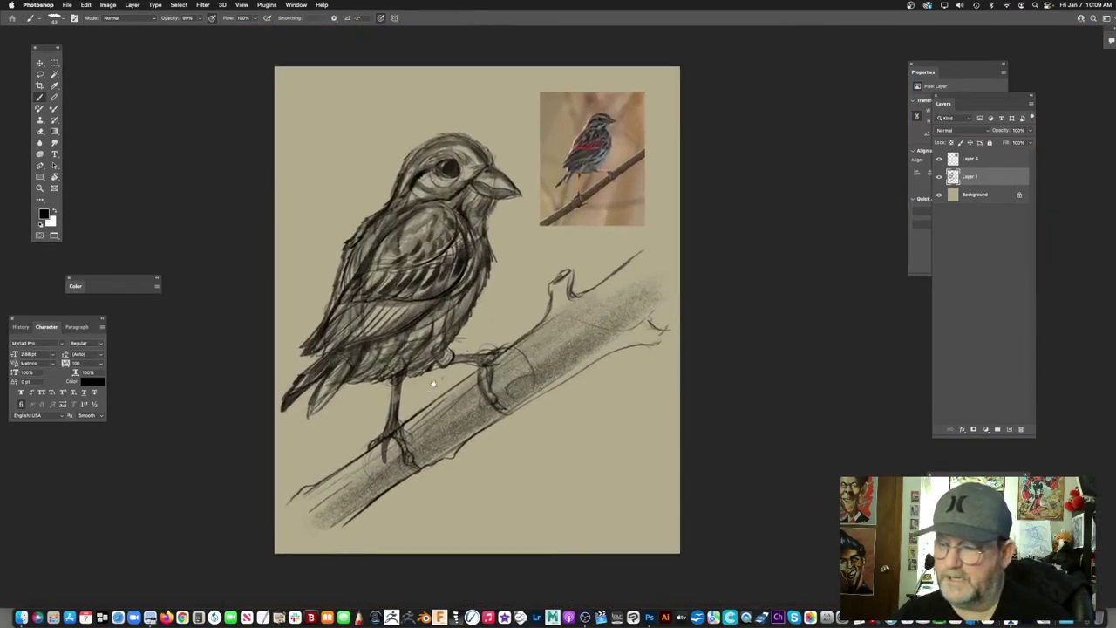
# Step: Add a new layer beneath the sketch layer and paint faint, broad twig strokes in the background around the bird
pyautogui.scroll(3, 433, 383)
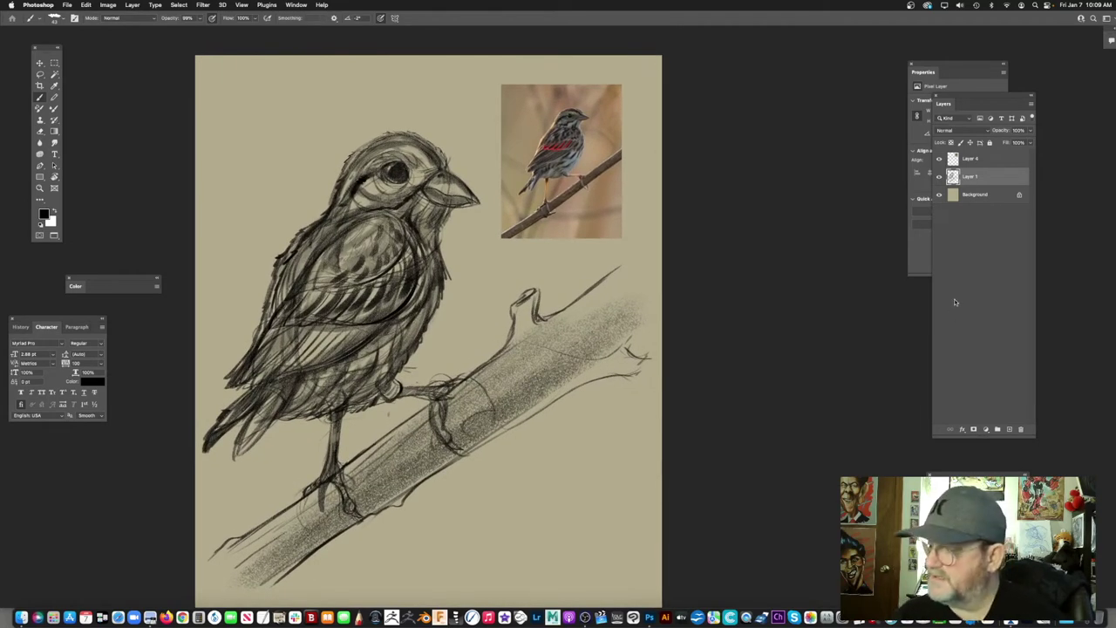
pyautogui.keyDown('super'); pyautogui.click(1009, 429); pyautogui.keyUp('super')
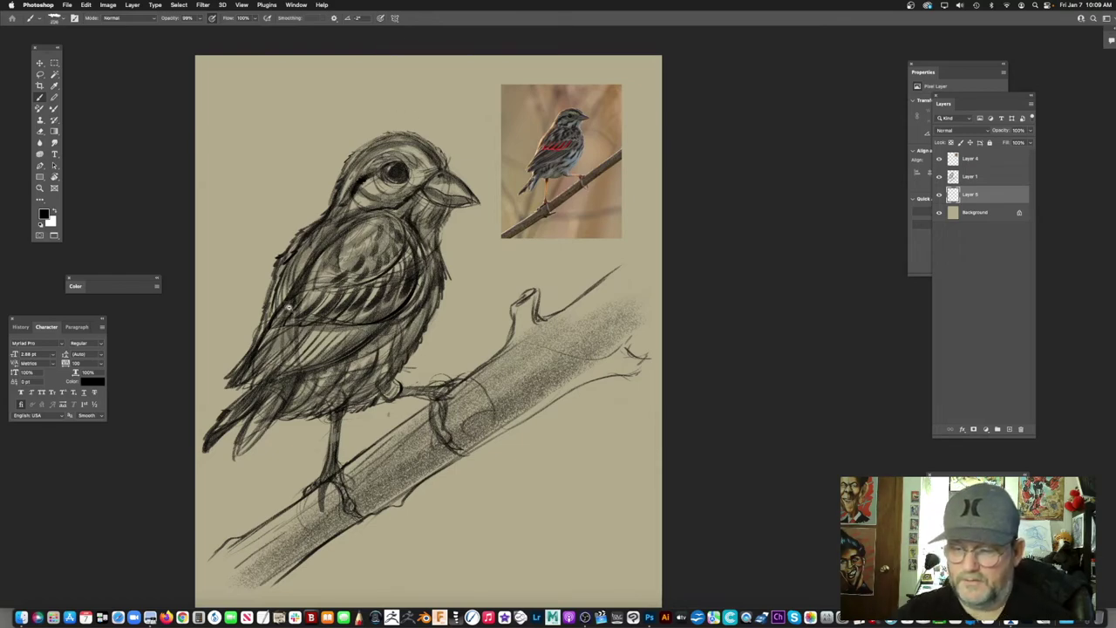
pyautogui.scroll(2, 283, 307)
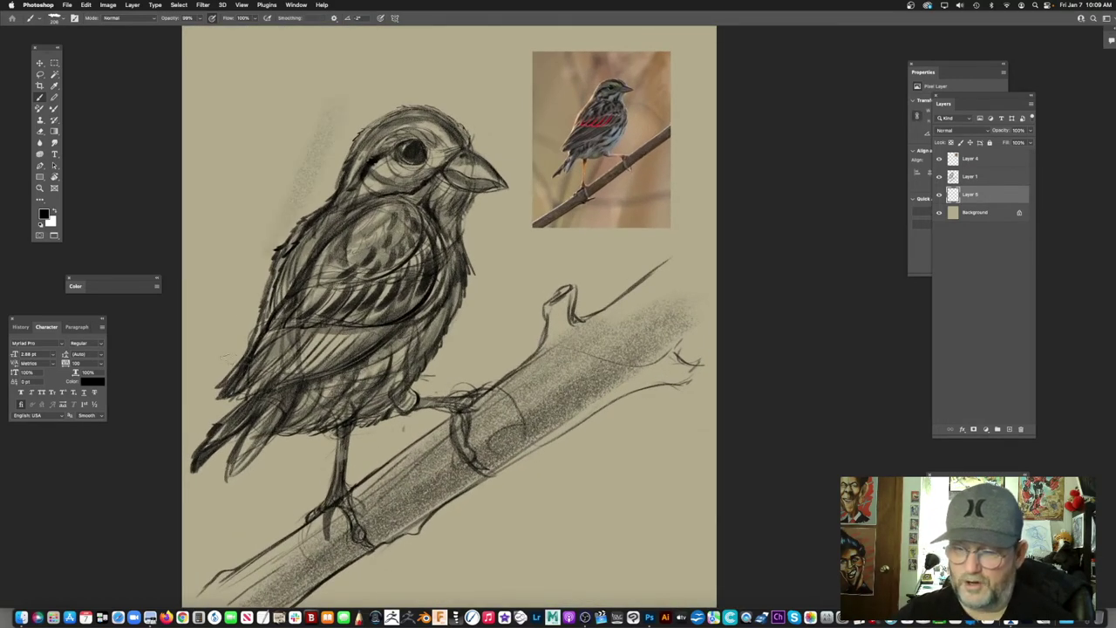
pyautogui.moveTo(283, 128); pyautogui.dragTo(245, 258)
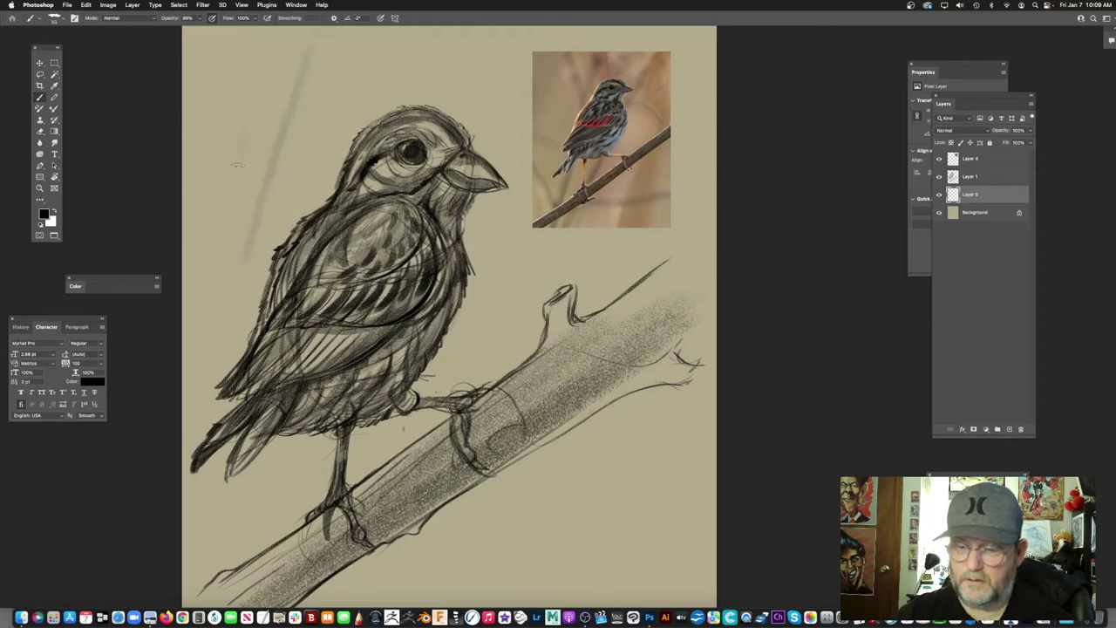
pyautogui.moveTo(511, 243)
pyautogui.mouseDown()
pyautogui.moveTo(436, 277)
pyautogui.moveTo(405, 341)
pyautogui.mouseUp()
pyautogui.moveTo(333, 437); pyautogui.dragTo(372, 308)
pyautogui.moveTo(253, 349); pyautogui.dragTo(255, 399)
pyautogui.moveTo(214, 393); pyautogui.dragTo(214, 435)
pyautogui.hscroll(3, 383, 378)
pyautogui.scroll(3, 384, 378)
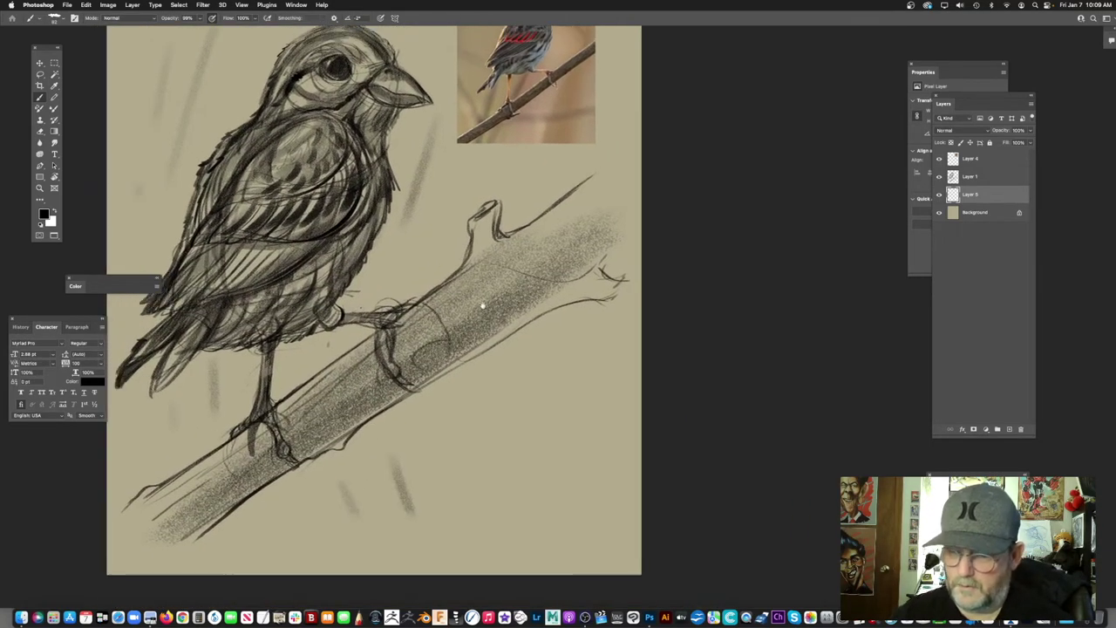
pyautogui.hscroll(-3, 391, 399)
pyautogui.scroll(2, 392, 399)
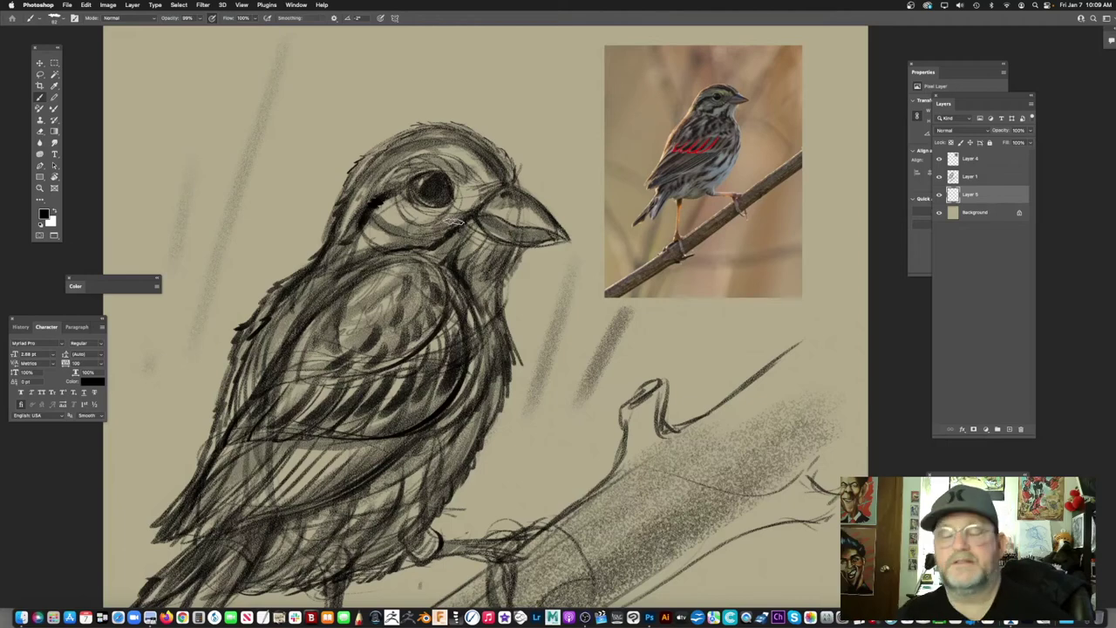
# Step: Paint forked background twigs in the open areas behind the bird's head, back and tail
pyautogui.moveTo(450, 270)
pyautogui.mouseDown()
pyautogui.moveTo(387, 341)
pyautogui.moveTo(397, 319)
pyautogui.moveTo(492, 410)
pyautogui.mouseUp()
pyautogui.moveTo(260, 365)
pyautogui.mouseDown()
pyautogui.moveTo(254, 328)
pyautogui.moveTo(258, 363)
pyautogui.moveTo(355, 238)
pyautogui.mouseUp()
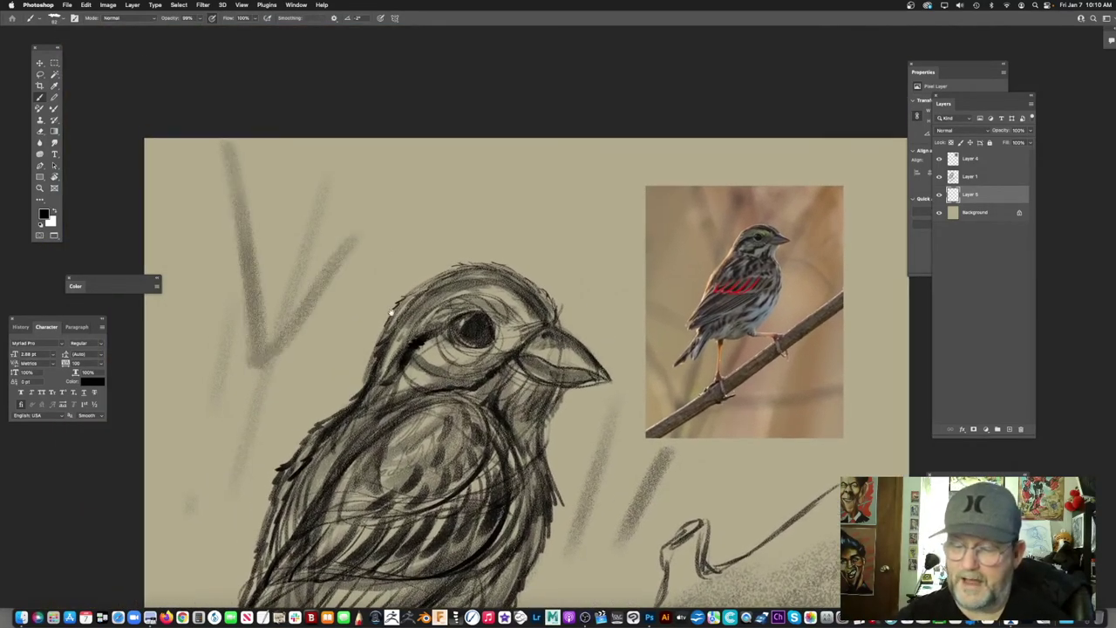
pyautogui.moveTo(391, 312); pyautogui.dragTo(367, 245)
pyautogui.moveTo(375, 283)
pyautogui.mouseDown()
pyautogui.moveTo(316, 286)
pyautogui.moveTo(257, 403)
pyautogui.mouseUp()
pyautogui.moveTo(239, 347); pyautogui.dragTo(267, 384)
pyautogui.moveTo(334, 479); pyautogui.dragTo(325, 323)
pyautogui.moveTo(293, 380)
pyautogui.mouseDown()
pyautogui.moveTo(288, 434)
pyautogui.moveTo(261, 422)
pyautogui.mouseUp()
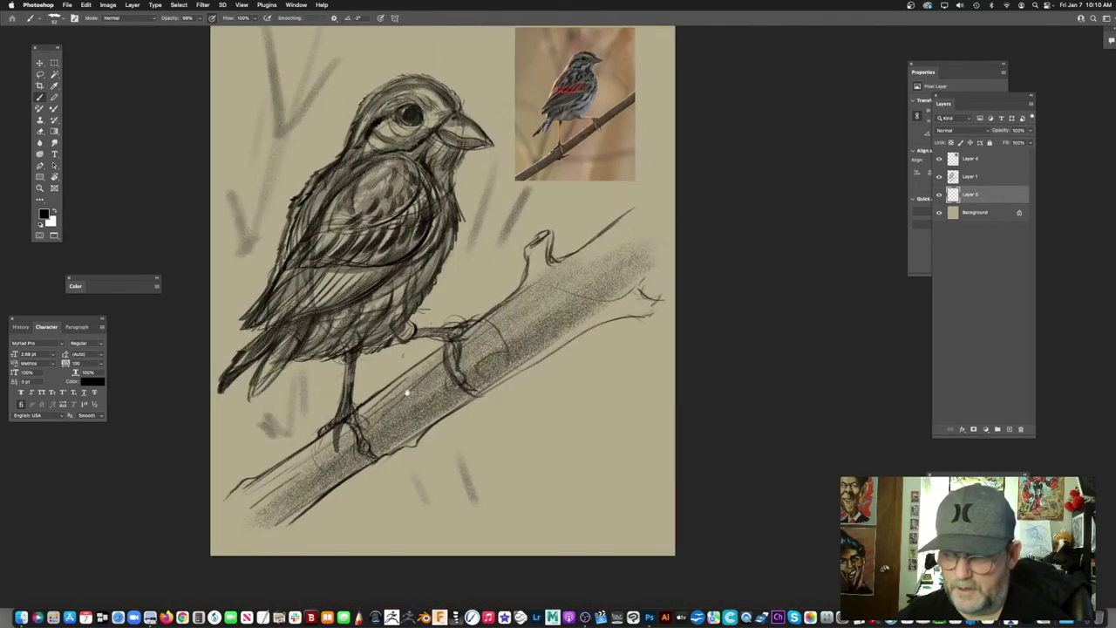
# Step: Paint a long wavy background branch and small forked twigs below the main branch
pyautogui.moveTo(406, 394); pyautogui.dragTo(379, 441)
pyautogui.moveTo(410, 485)
pyautogui.mouseDown()
pyautogui.moveTo(419, 320)
pyautogui.moveTo(415, 398)
pyautogui.moveTo(429, 402)
pyautogui.mouseUp()
pyautogui.moveTo(574, 304)
pyautogui.mouseDown()
pyautogui.moveTo(486, 422)
pyautogui.moveTo(485, 287)
pyautogui.mouseUp()
pyautogui.moveTo(275, 353)
pyautogui.mouseDown()
pyautogui.moveTo(487, 345)
pyautogui.moveTo(524, 328)
pyautogui.mouseUp()
pyautogui.moveTo(443, 314); pyautogui.dragTo(523, 276)
pyautogui.scroll(6, 346, 385)
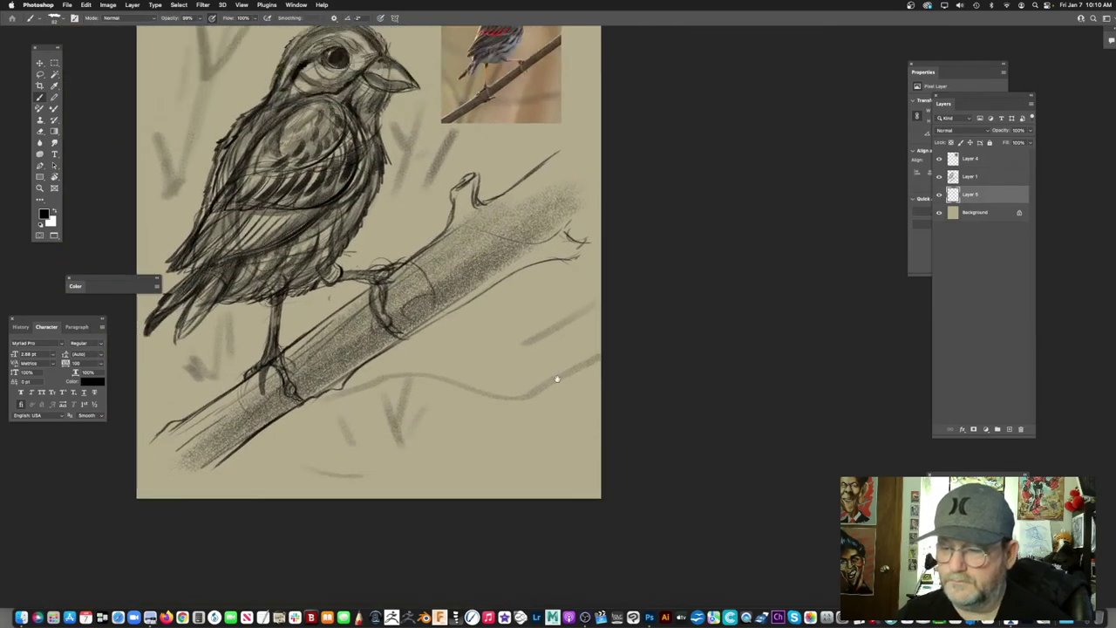
# Step: Hide the reference photo layer and paint a tall background twig with side shoots in the space it covered
pyautogui.click(940, 159)
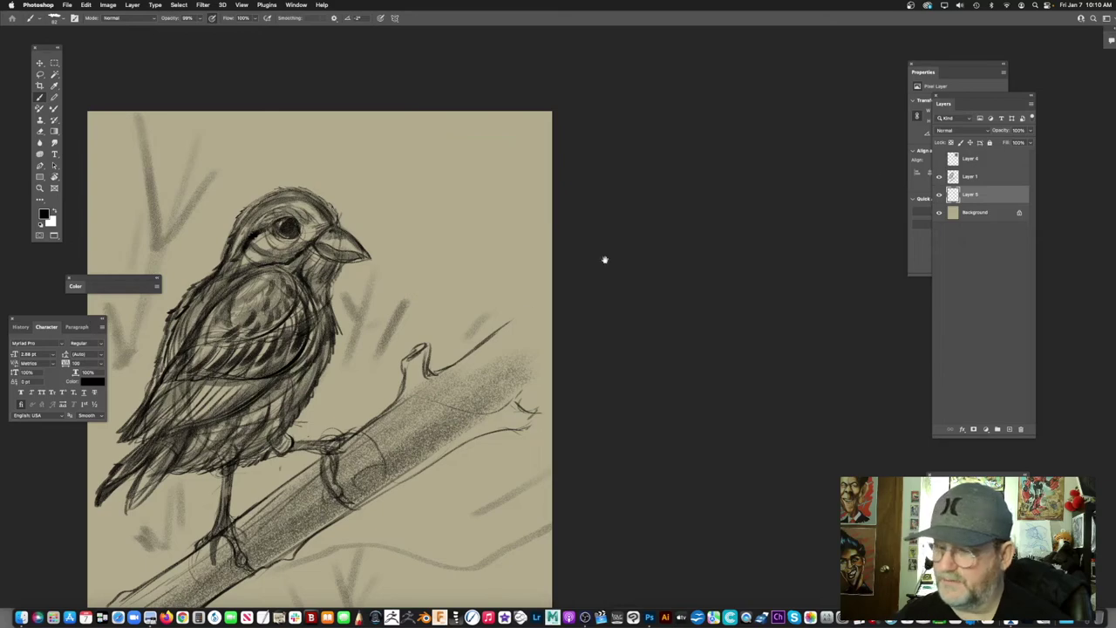
pyautogui.moveTo(665, 234); pyautogui.dragTo(676, 262)
pyautogui.moveTo(420, 326)
pyautogui.mouseDown()
pyautogui.moveTo(457, 259)
pyautogui.moveTo(442, 159)
pyautogui.mouseUp()
pyautogui.moveTo(459, 233); pyautogui.dragTo(490, 208)
pyautogui.moveTo(499, 233); pyautogui.dragTo(524, 218)
pyautogui.moveTo(483, 269)
pyautogui.mouseDown()
pyautogui.moveTo(489, 237)
pyautogui.moveTo(485, 257)
pyautogui.mouseUp()
# Step: Apply a Gaussian Blur with a radius of 10.0 pixels to the background twig layer
pyautogui.click(266, 5)
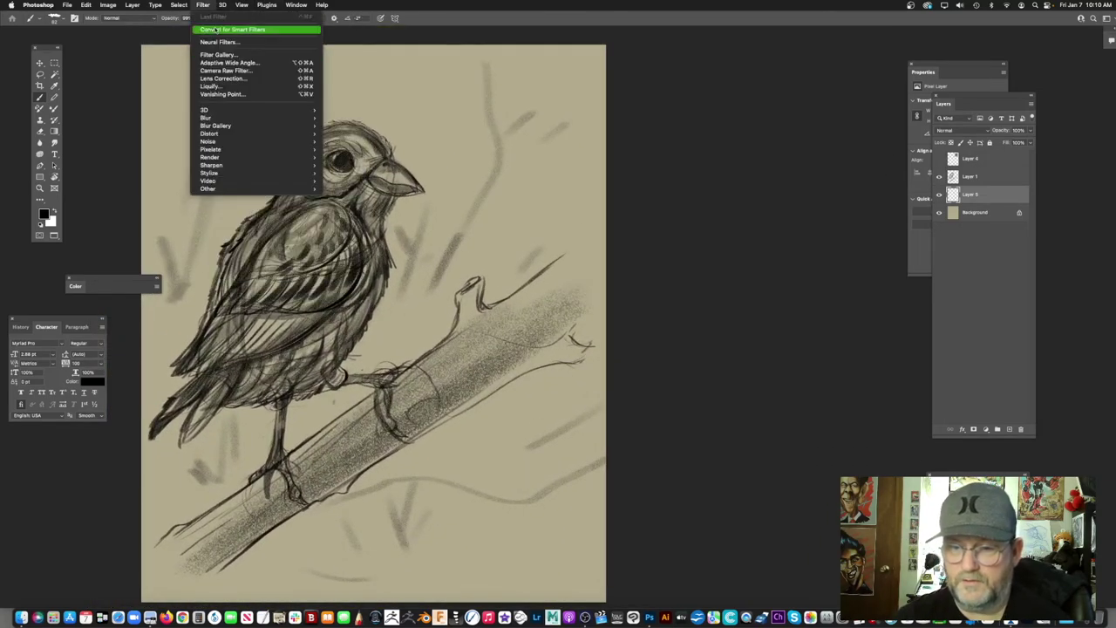
pyautogui.moveTo(261, 118)
pyautogui.click(359, 150)
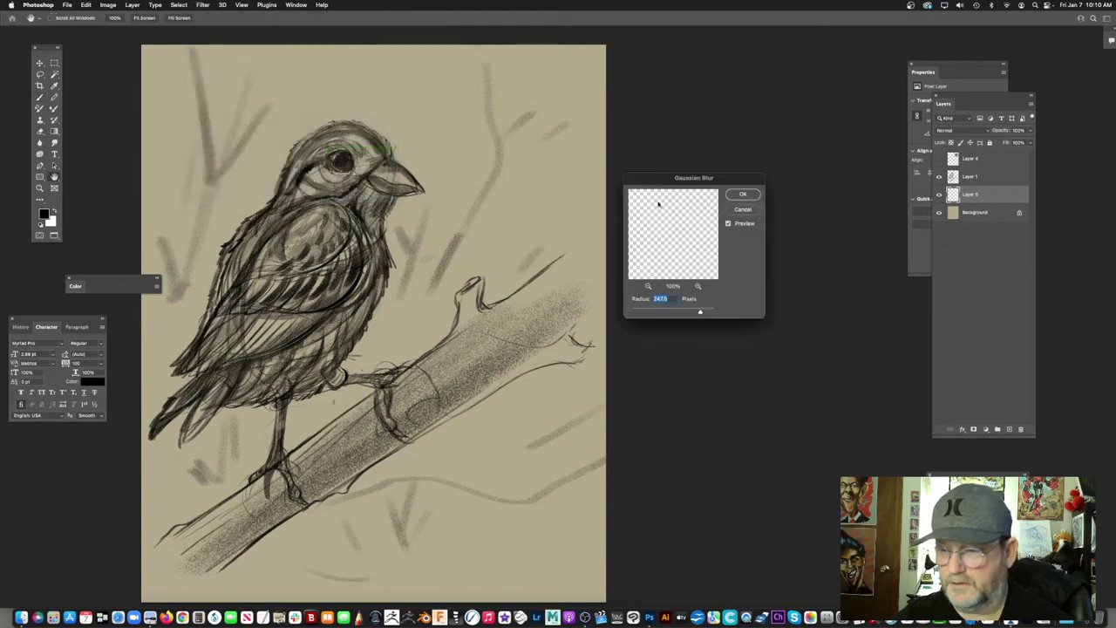
pyautogui.moveTo(698, 311)
pyautogui.mouseDown()
pyautogui.moveTo(612, 322)
pyautogui.moveTo(666, 312)
pyautogui.mouseUp()
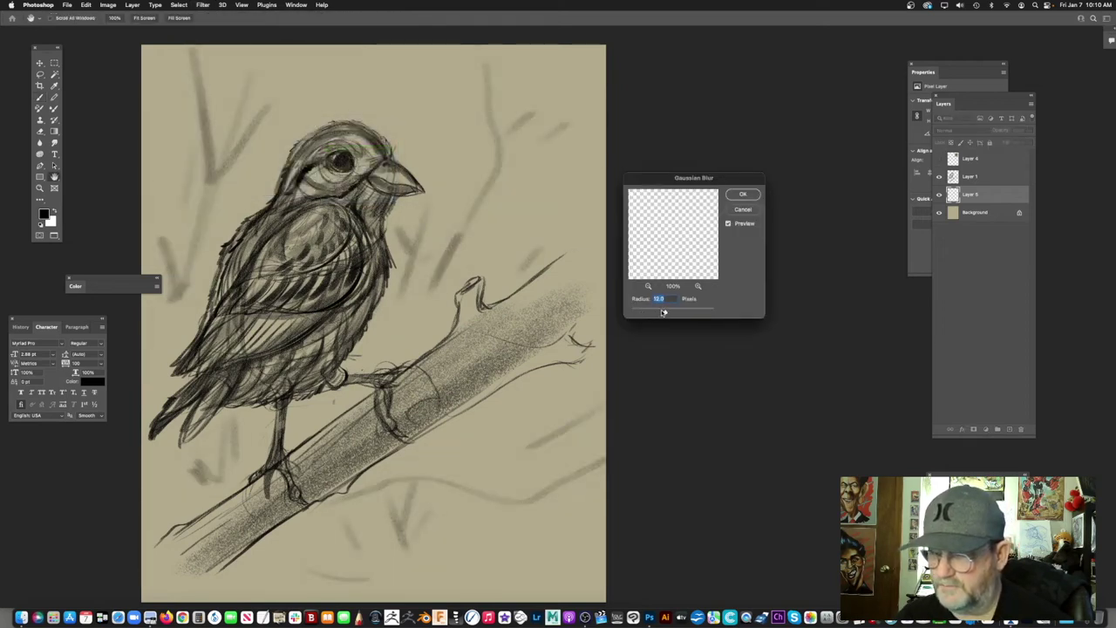
pyautogui.click(744, 196)
# Step: Add a new layer between the sketch layer and the blurred twig layer
pyautogui.moveTo(505, 289)
pyautogui.mouseDown()
pyautogui.moveTo(464, 297)
pyautogui.moveTo(482, 301)
pyautogui.moveTo(493, 336)
pyautogui.moveTo(489, 303)
pyautogui.mouseUp()
pyautogui.moveTo(460, 339); pyautogui.dragTo(475, 338)
pyautogui.moveTo(533, 303); pyautogui.dragTo(534, 268)
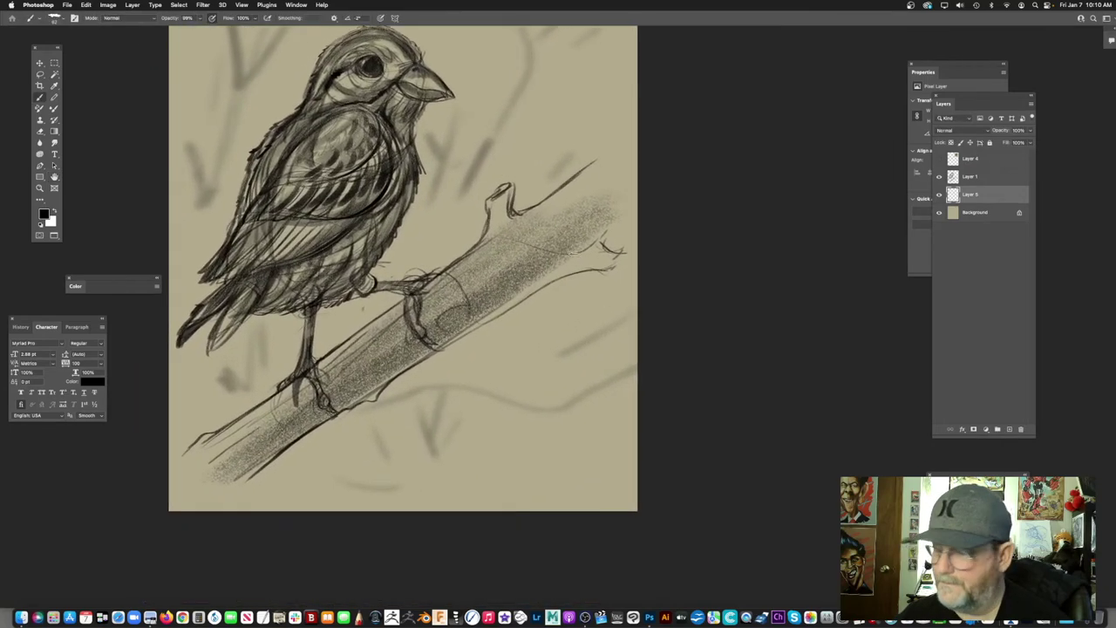
pyautogui.click(985, 178)
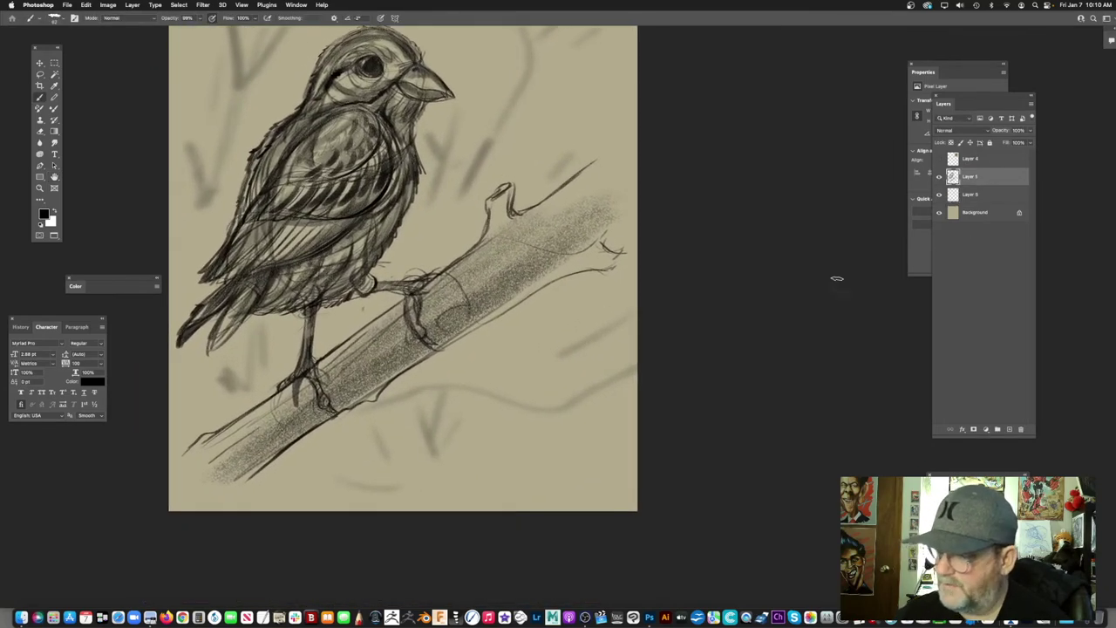
pyautogui.keyDown('super'); pyautogui.click(1009, 429); pyautogui.keyUp('super')
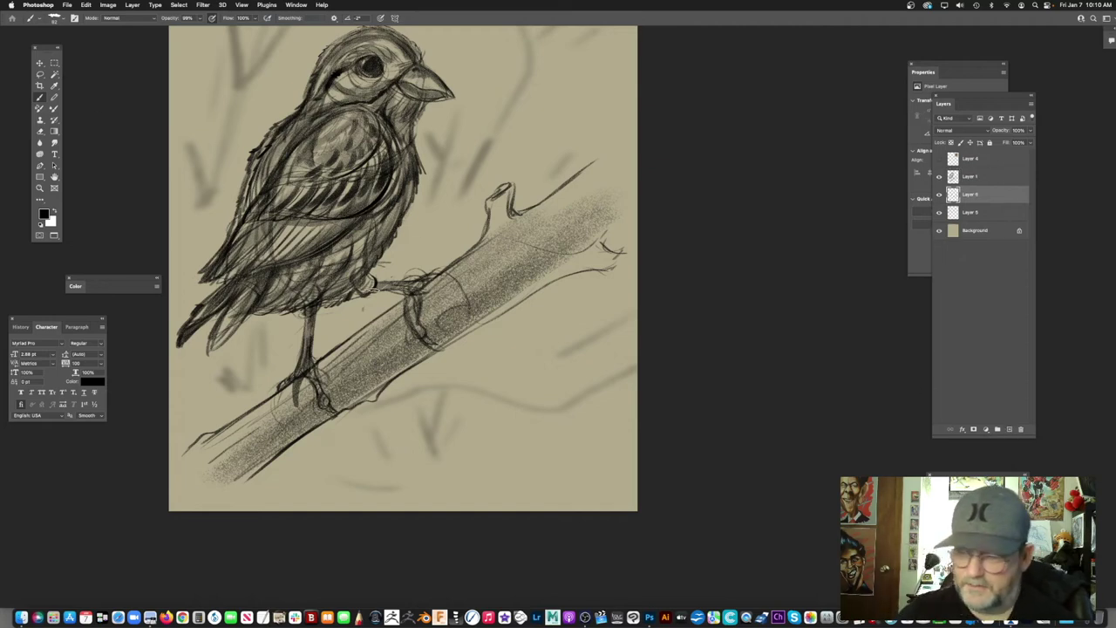
# Step: Shade the upper side and lower edge of the main branch beneath the bird's feet with broad tonal strokes
pyautogui.press('[')
pyautogui.press('[')
pyautogui.moveTo(408, 303)
pyautogui.mouseDown()
pyautogui.moveTo(338, 356)
pyautogui.moveTo(482, 249)
pyautogui.moveTo(211, 433)
pyautogui.moveTo(412, 305)
pyautogui.mouseUp()
pyautogui.moveTo(297, 391); pyautogui.dragTo(476, 247)
pyautogui.moveTo(558, 215); pyautogui.dragTo(568, 232)
pyautogui.moveTo(370, 281)
pyautogui.mouseDown()
pyautogui.moveTo(416, 213)
pyautogui.moveTo(364, 285)
pyautogui.mouseUp()
pyautogui.moveTo(478, 333)
pyautogui.mouseDown()
pyautogui.moveTo(287, 460)
pyautogui.moveTo(448, 356)
pyautogui.mouseUp()
pyautogui.press(']')
pyautogui.moveTo(232, 497)
pyautogui.mouseDown()
pyautogui.moveTo(505, 320)
pyautogui.moveTo(412, 369)
pyautogui.mouseUp()
pyautogui.moveTo(323, 437); pyautogui.dragTo(506, 309)
pyautogui.moveTo(399, 395)
pyautogui.mouseDown()
pyautogui.moveTo(548, 310)
pyautogui.moveTo(388, 408)
pyautogui.mouseUp()
pyautogui.press('super+z')
pyautogui.press(']')
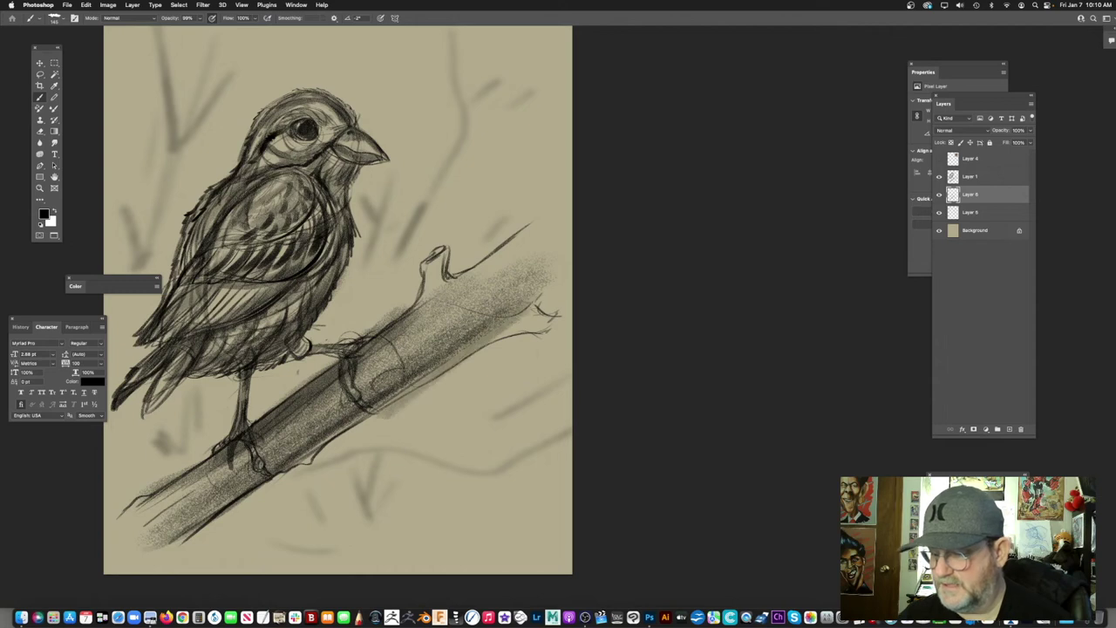
# Step: Extend the shading over the broken stub, side twig and upper end of the main branch
pyautogui.moveTo(499, 333)
pyautogui.mouseDown()
pyautogui.moveTo(543, 320)
pyautogui.moveTo(518, 328)
pyautogui.mouseUp()
pyautogui.moveTo(563, 253); pyautogui.dragTo(387, 400)
pyautogui.moveTo(513, 262); pyautogui.dragTo(423, 321)
pyautogui.moveTo(474, 270)
pyautogui.mouseDown()
pyautogui.moveTo(438, 258)
pyautogui.moveTo(413, 312)
pyautogui.mouseUp()
pyautogui.moveTo(466, 285); pyautogui.dragTo(549, 216)
pyautogui.moveTo(347, 363); pyautogui.dragTo(447, 300)
pyautogui.moveTo(409, 160); pyautogui.dragTo(377, 243)
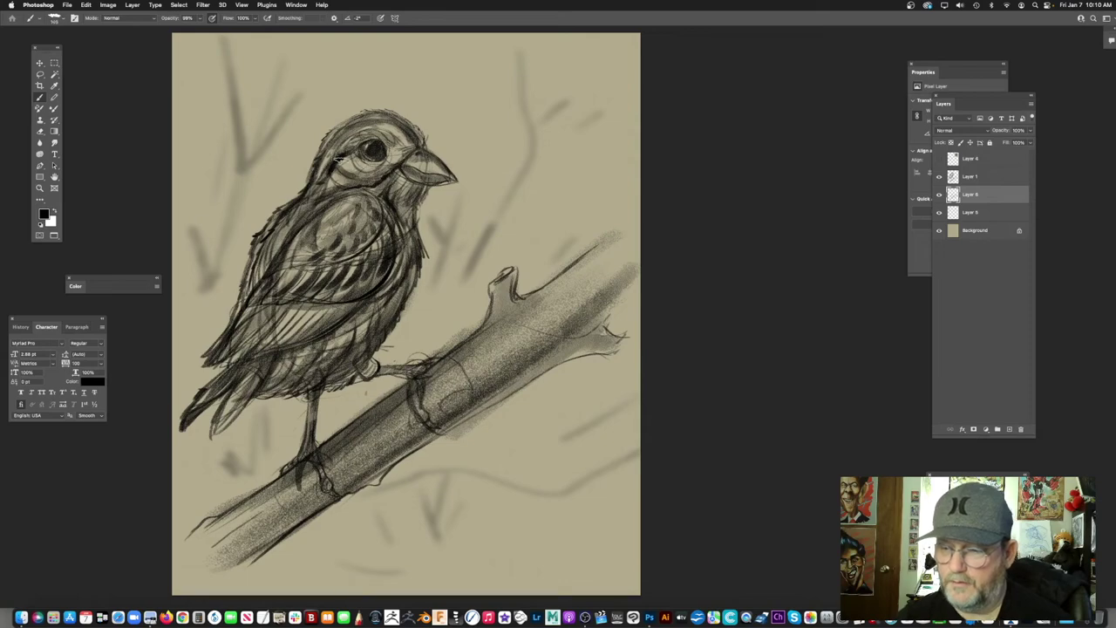
# Step: Lay soft tone over the head around the eye and cheek
pyautogui.moveTo(369, 141); pyautogui.dragTo(402, 139)
pyautogui.moveTo(328, 164); pyautogui.dragTo(373, 138)
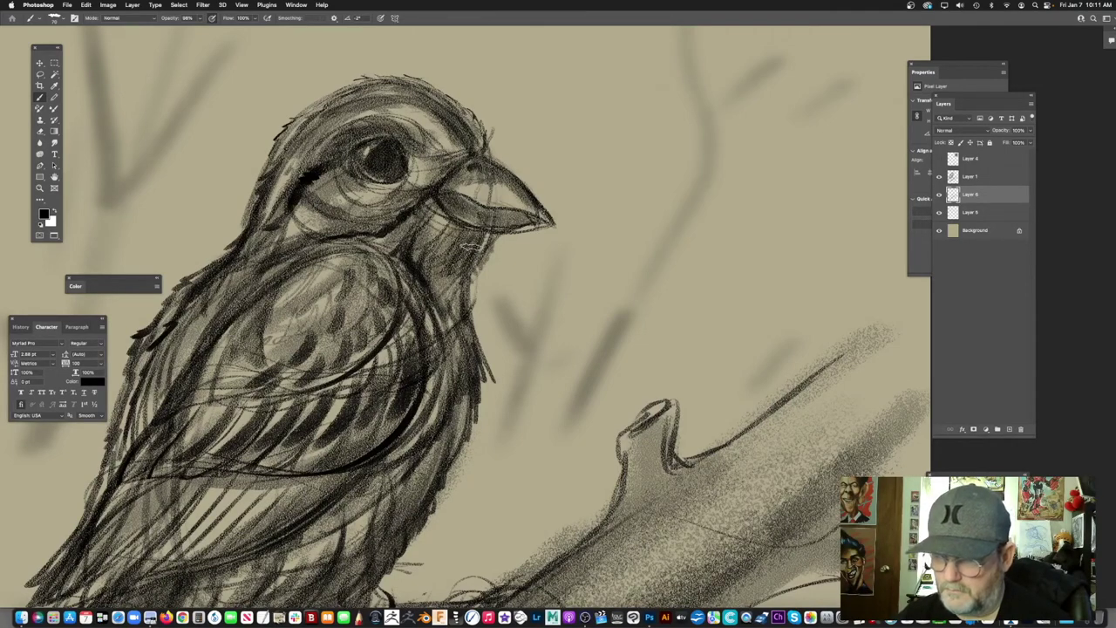
pyautogui.scroll(-5, 567, 318)
pyautogui.scroll(3, 572, 314)
pyautogui.moveTo(572, 314); pyautogui.dragTo(535, 280)
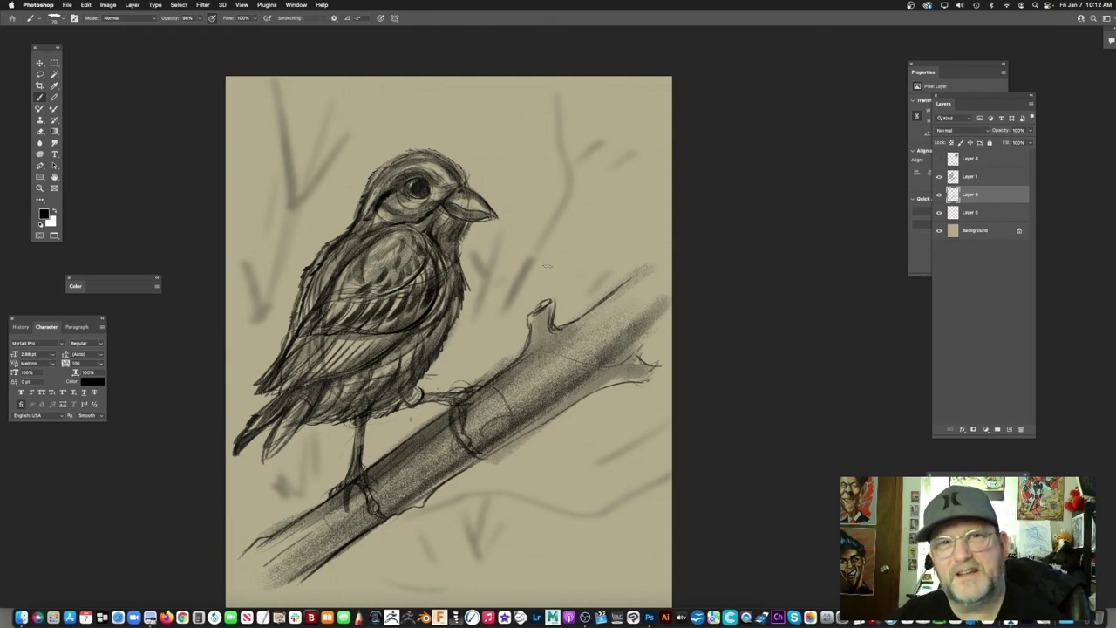
pyautogui.moveTo(430, 243)
pyautogui.mouseDown()
pyautogui.moveTo(457, 240)
pyautogui.moveTo(453, 279)
pyautogui.moveTo(464, 280)
pyautogui.mouseUp()
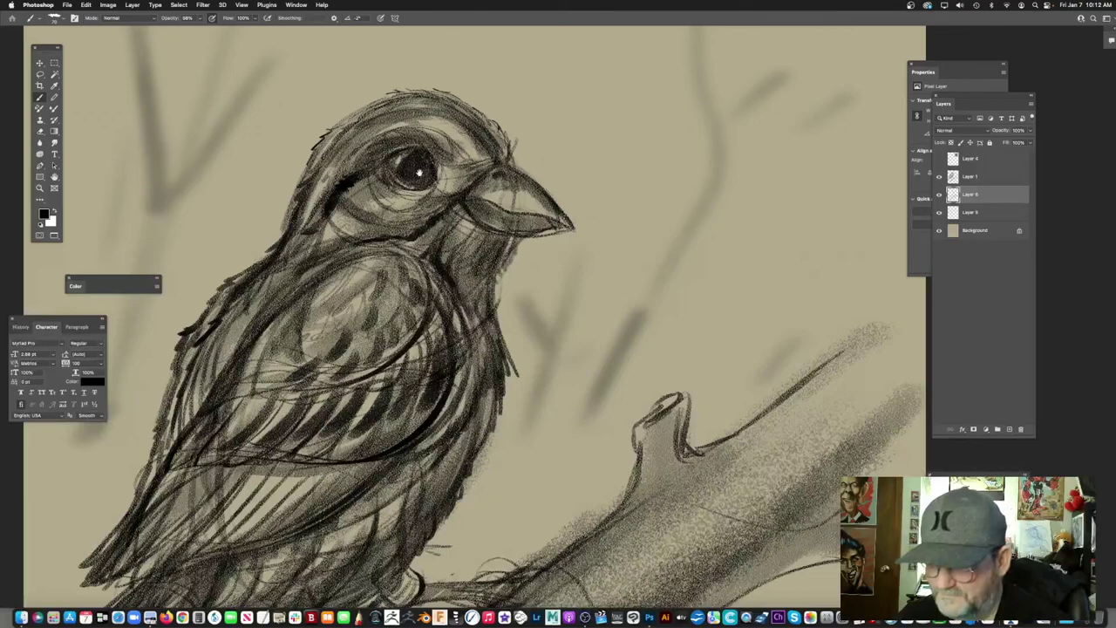
pyautogui.moveTo(413, 175); pyautogui.dragTo(430, 173)
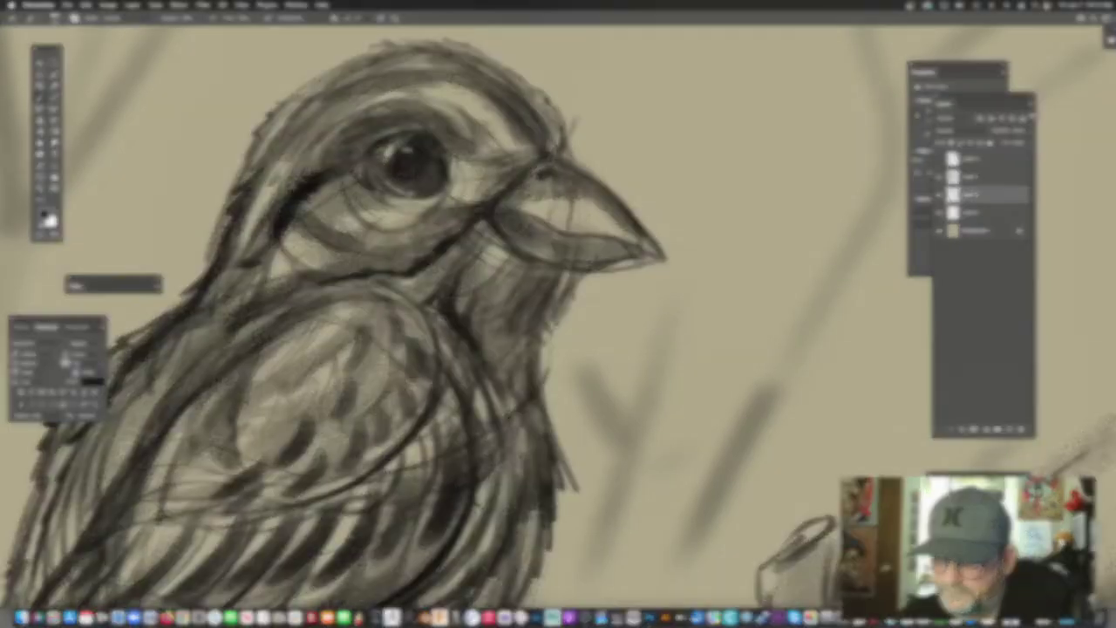